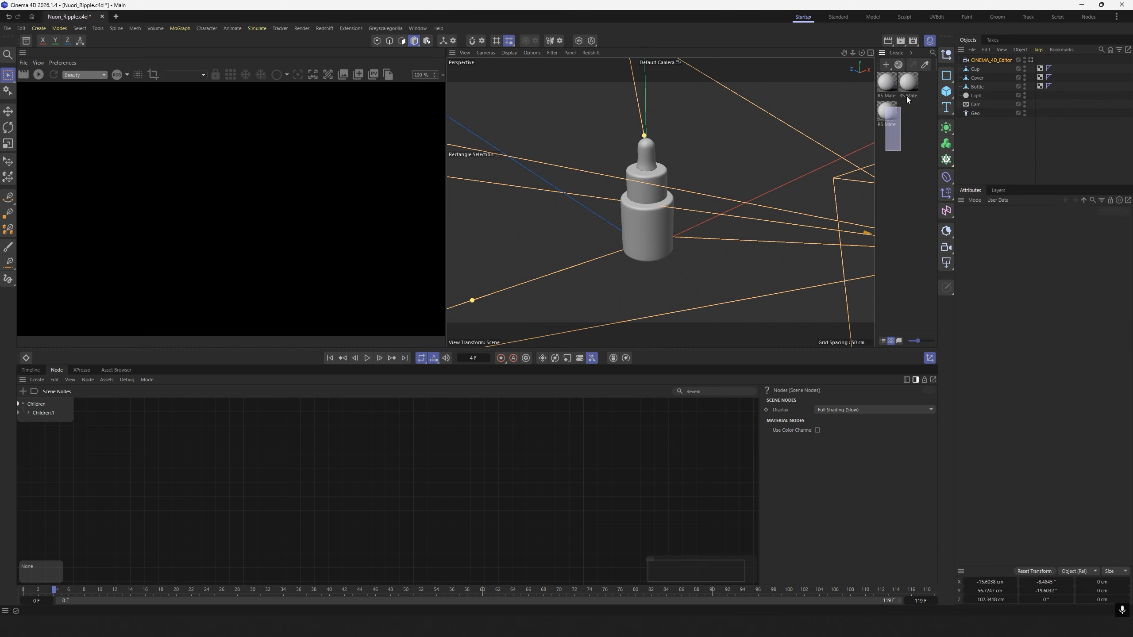
Delete the CINEMA_4D_Editor object and the three RS materials from the scene.
click(996, 60)
key(Delete)
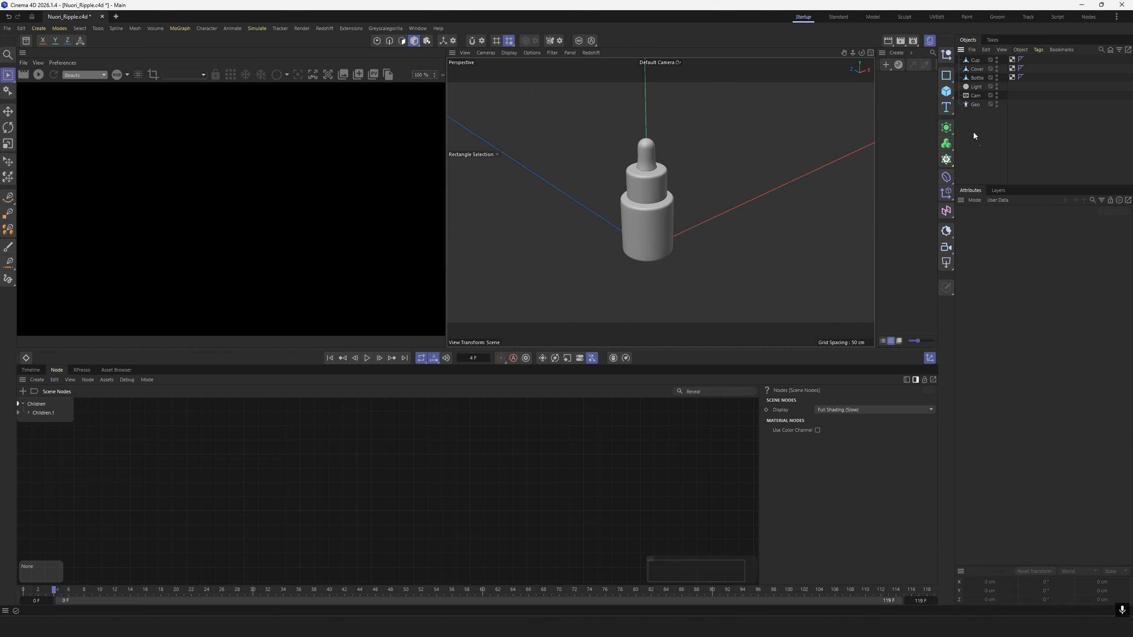
Add a null object and name it Product.
click(946, 54)
double_click(975, 60)
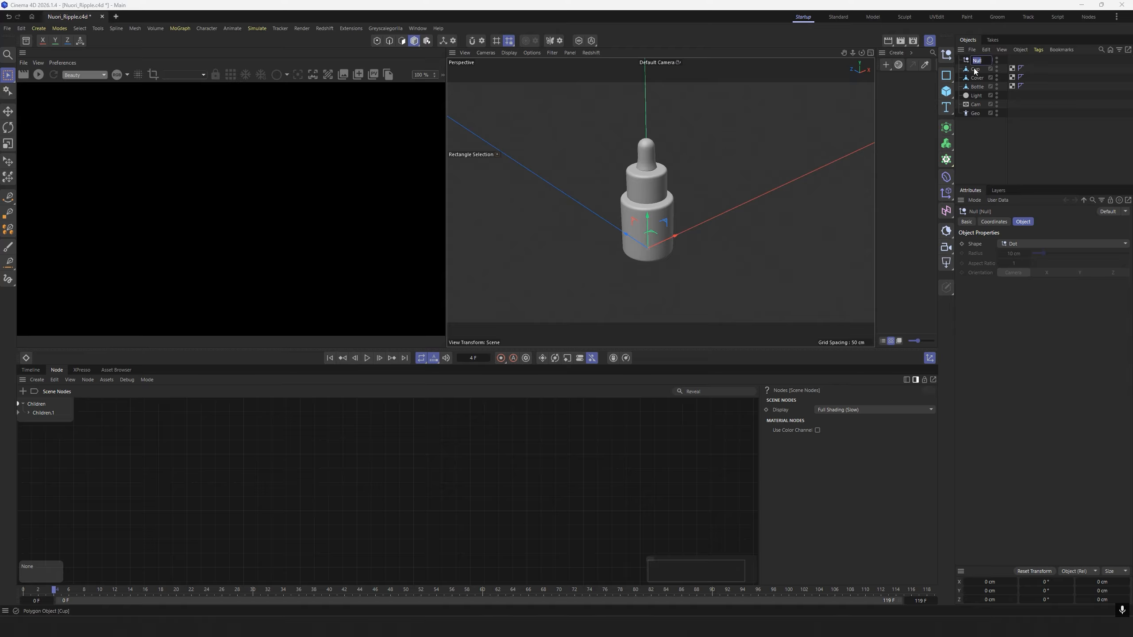
text(Procuct)
click(973, 157)
Group the Cup, Cover and Bottle objects under the Product null and nest it inside Geo.
click(974, 69)
shift+click(975, 87)
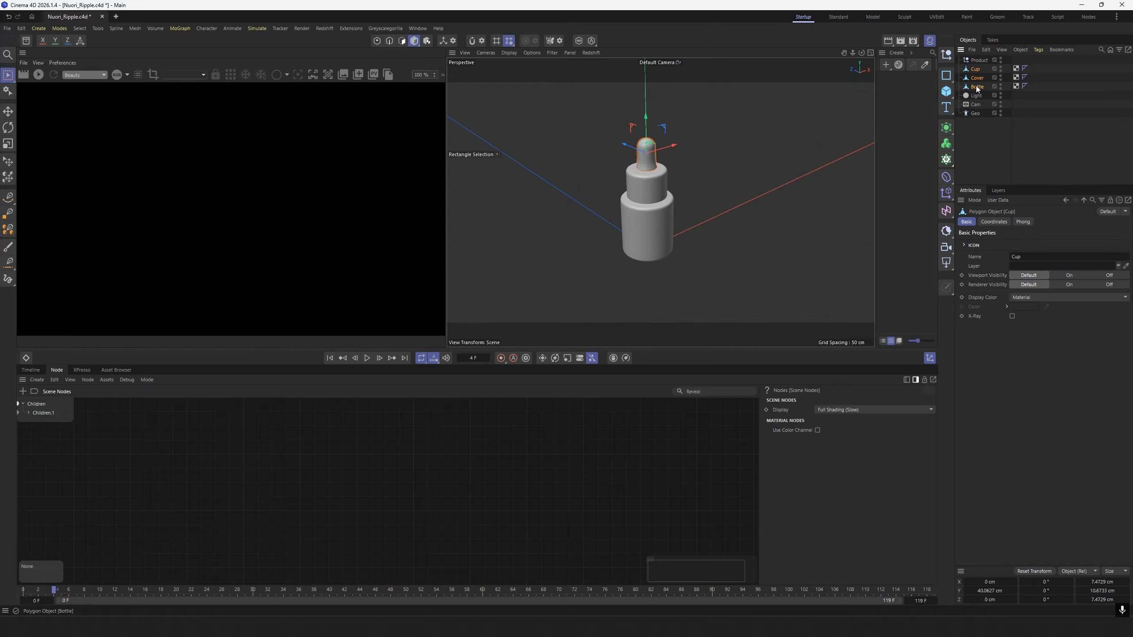
mouse_move(974, 69)
mouse_down()
mouse_move(957, 59)
mouse_move(970, 85)
mouse_up()
click(990, 61)
click(965, 117)
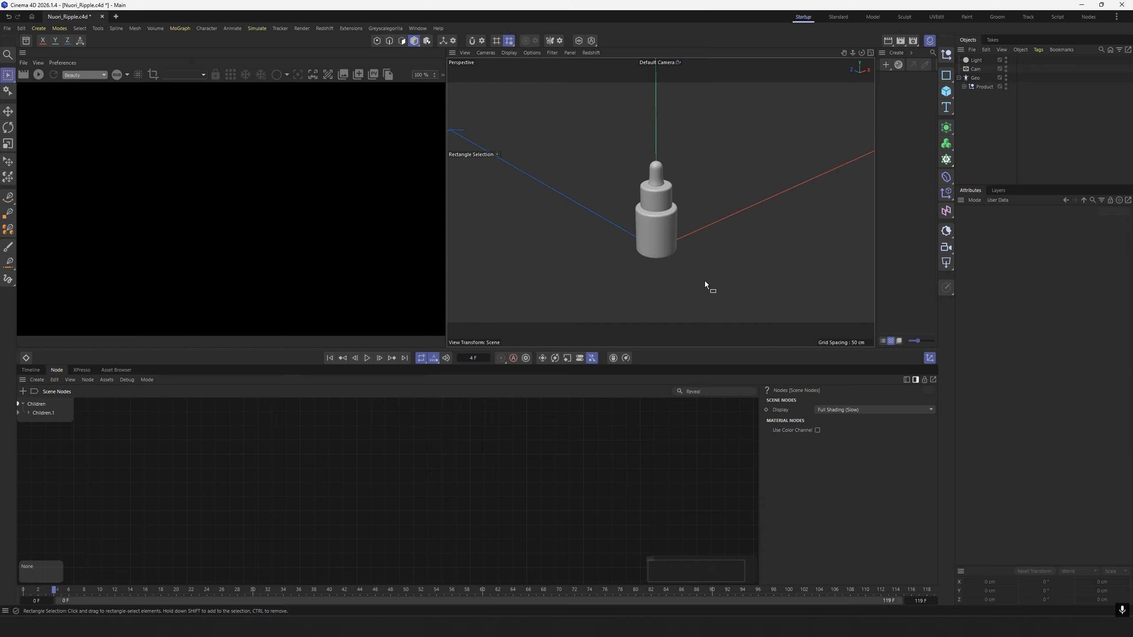
Add a disc and group it under a new null named Ripple inside Geo.
drag(946, 92, 1024, 119)
click(986, 133)
click(946, 55)
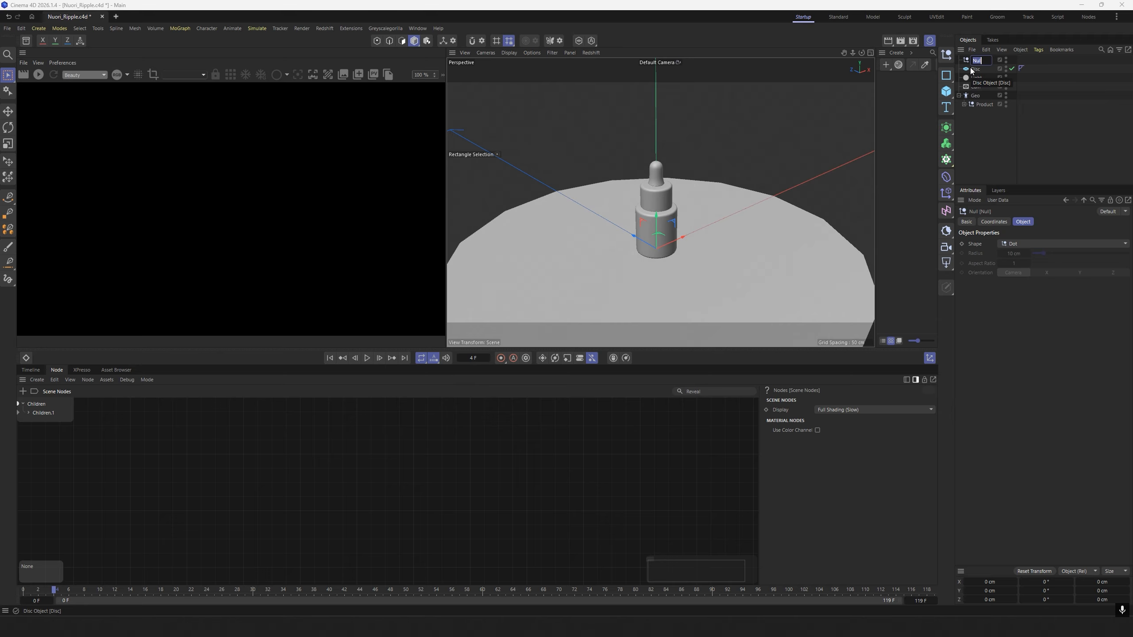
text(Ripple)
key(Return)
drag(974, 69, 977, 95)
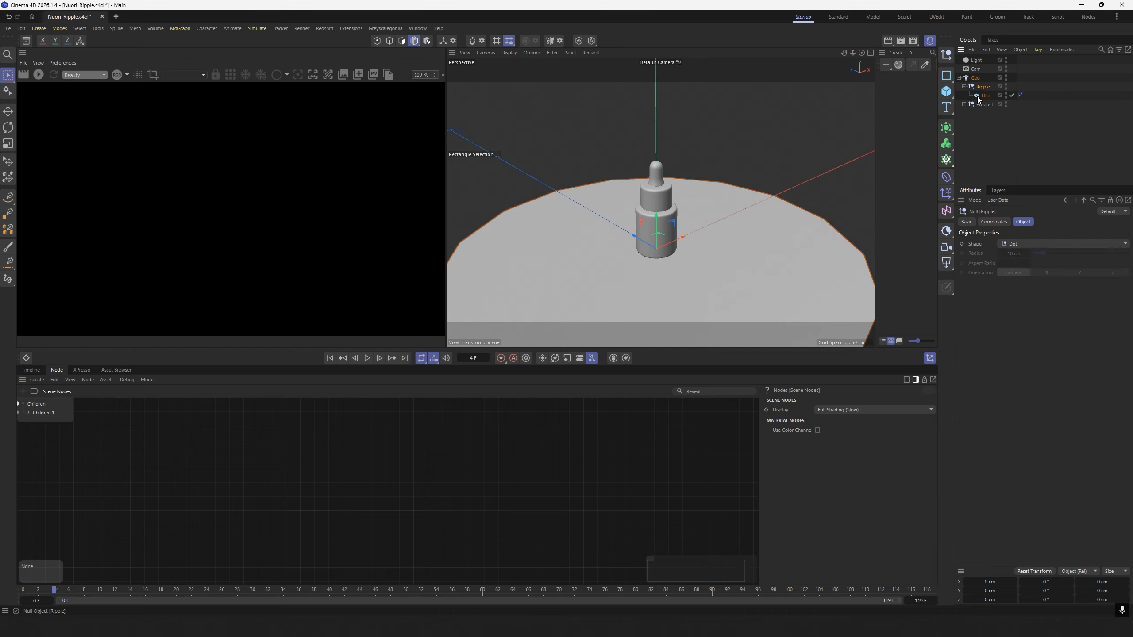
Set the disc's outer radius to 300 cm.
click(979, 98)
alt+drag(752, 230, 750, 236)
alt+middle_drag(751, 235, 734, 199)
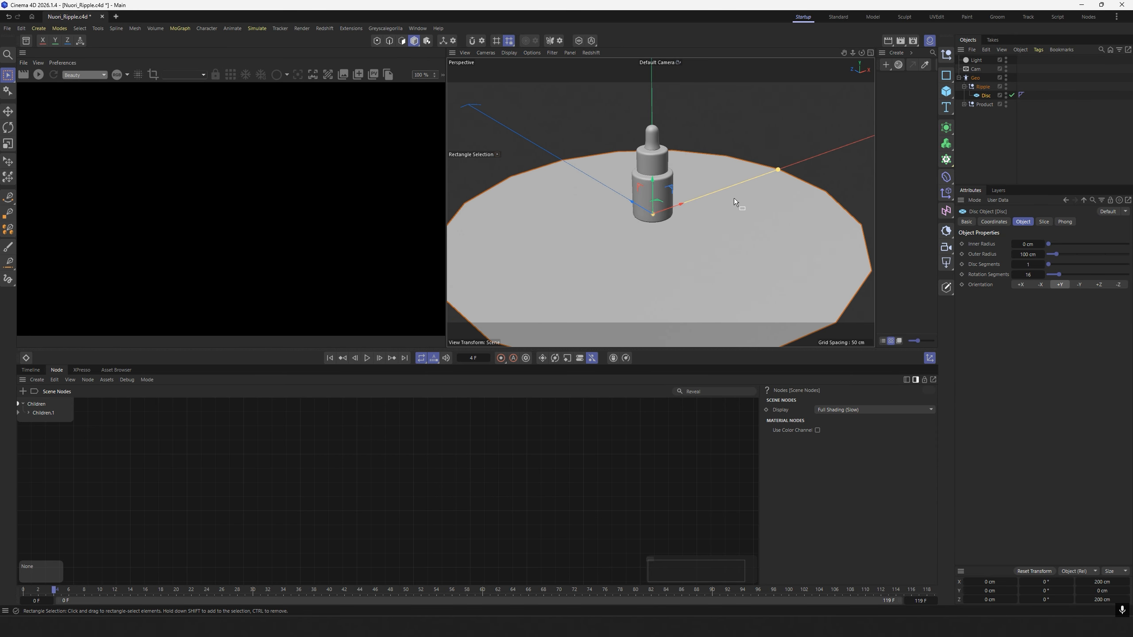
click(1028, 254)
drag(1023, 255, 1014, 258)
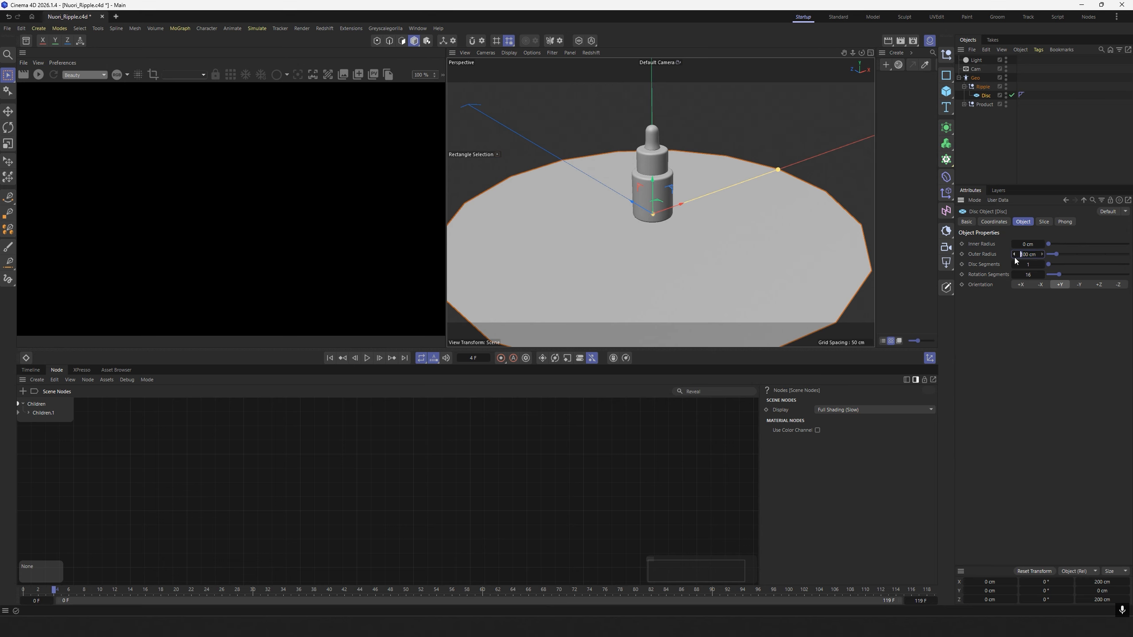
text(3)
key(Return)
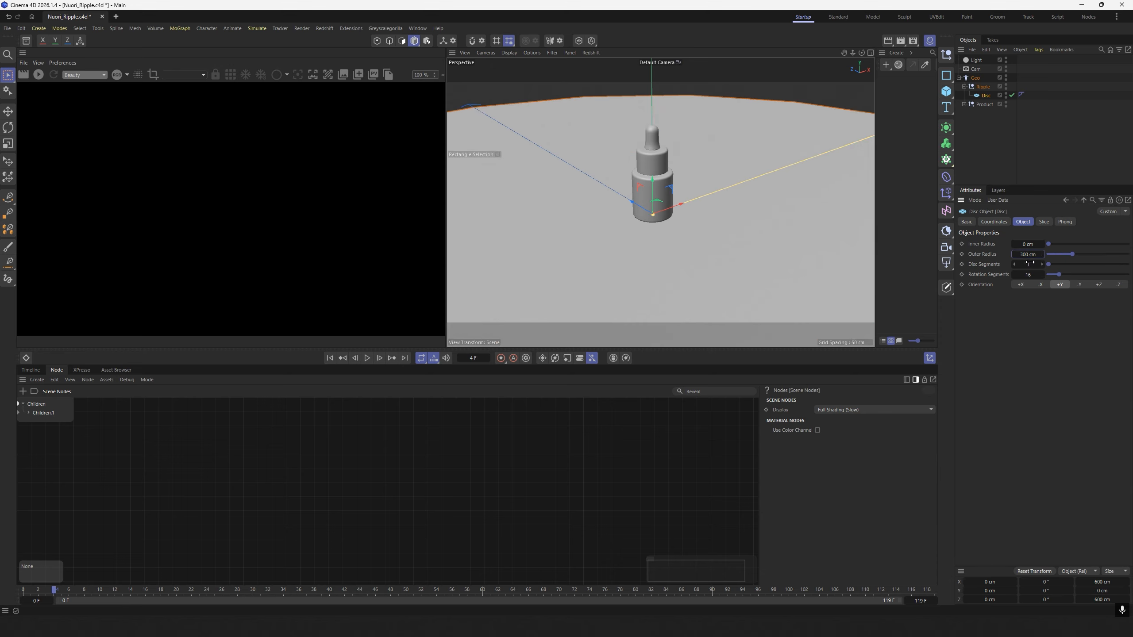
Set both the disc segments and the rotation segments of the disc to 100.
click(1029, 264)
text(00)
click(1032, 275)
text(100)
key(Return)
scroll(678, 222, up, 4)
mouse_move(678, 223)
alt+mouse_down()
mouse_move(664, 216)
mouse_move(674, 210)
alt+mouse_up()
scroll(676, 217, down, 3)
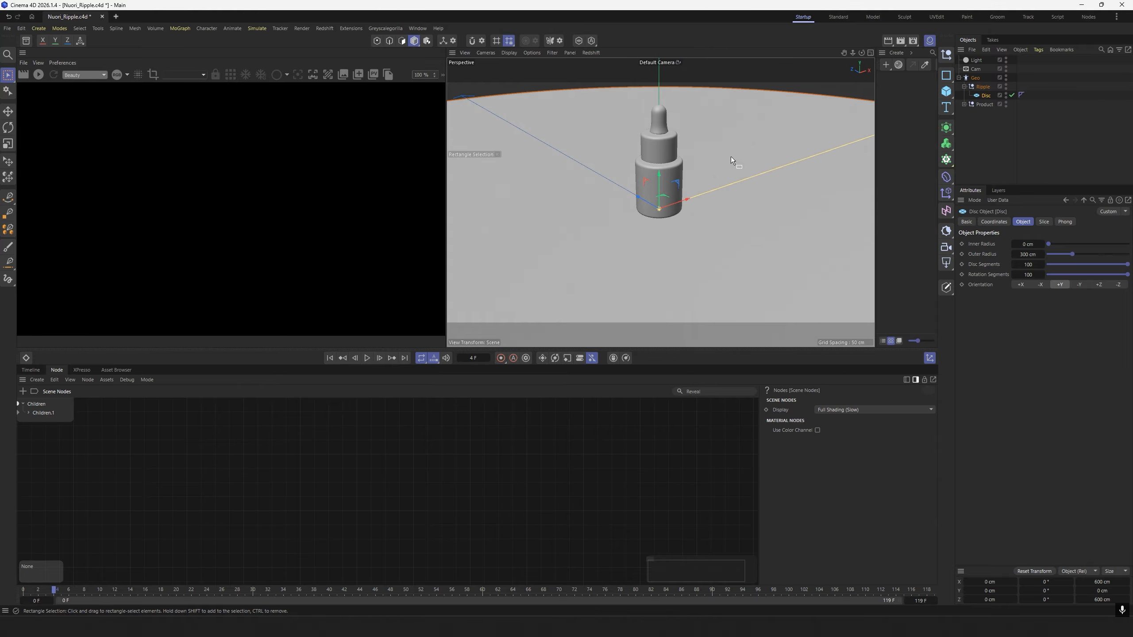
Add a Plain effector and place it in the Ripple null above the disc.
click(994, 145)
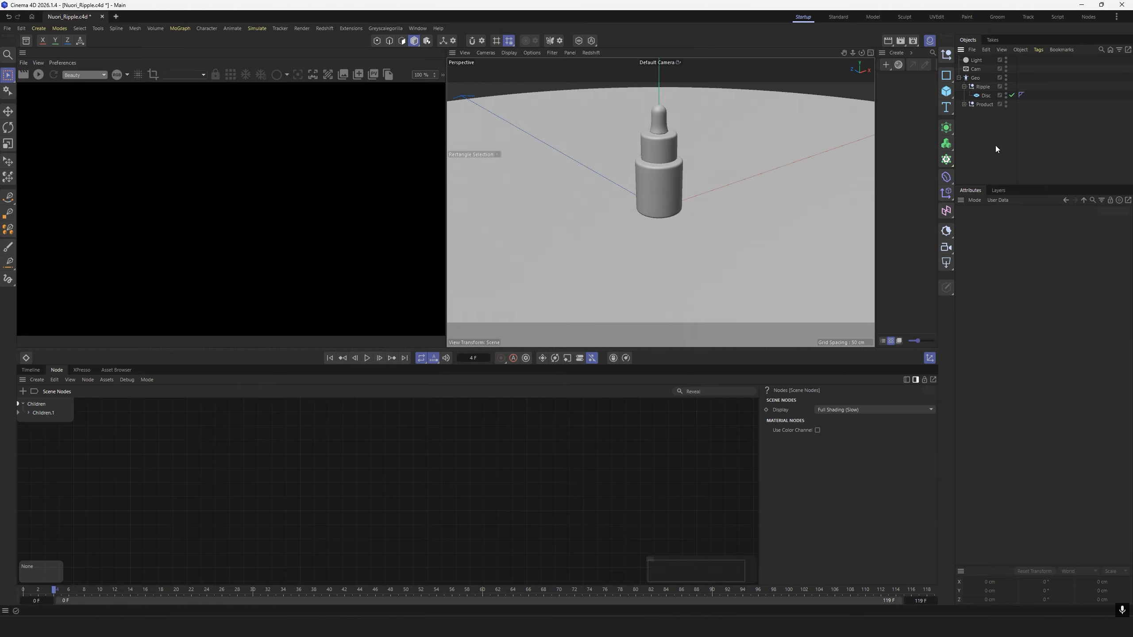
click(946, 193)
click(990, 207)
drag(987, 63, 983, 102)
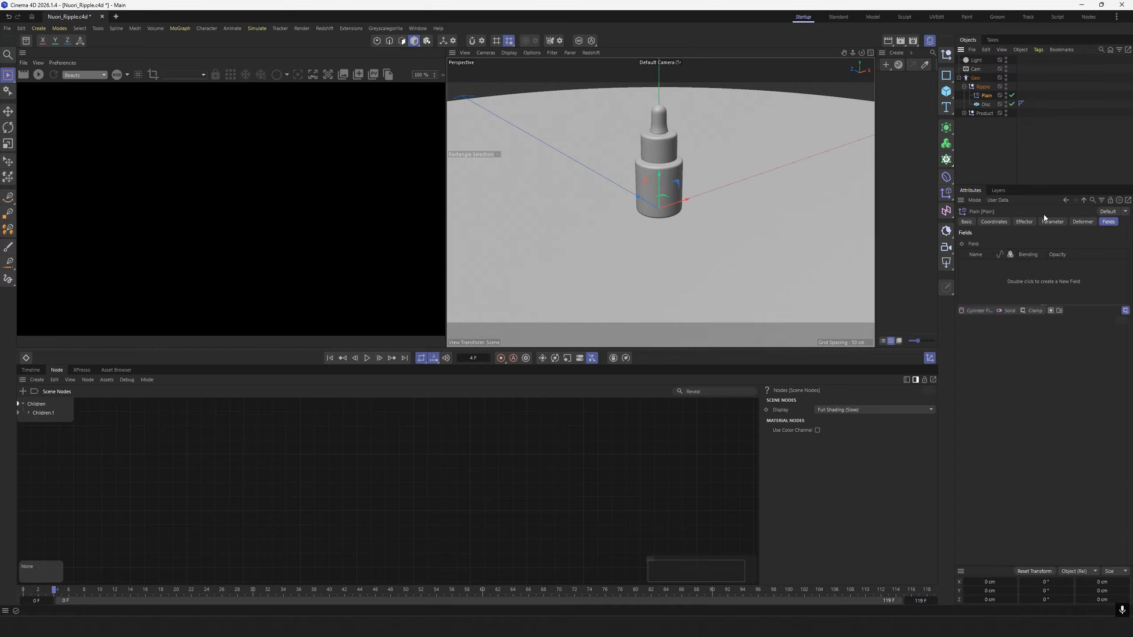
Set the Plain effector's position transform to 0 cm in Y and 1 cm in Z.
click(1051, 222)
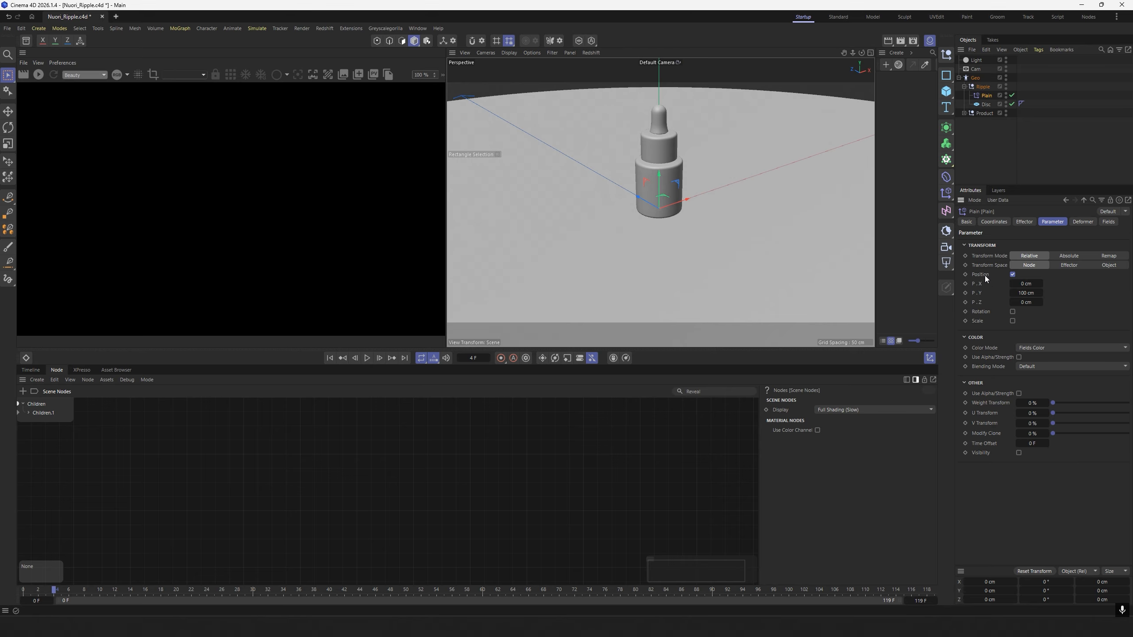
double_click(1027, 293)
text(0)
key(Return)
text(1)
scroll(665, 212, up, 4)
mouse_move(666, 212)
alt+mouse_down()
mouse_move(682, 148)
mouse_move(676, 214)
alt+mouse_up()
scroll(676, 188, down, 5)
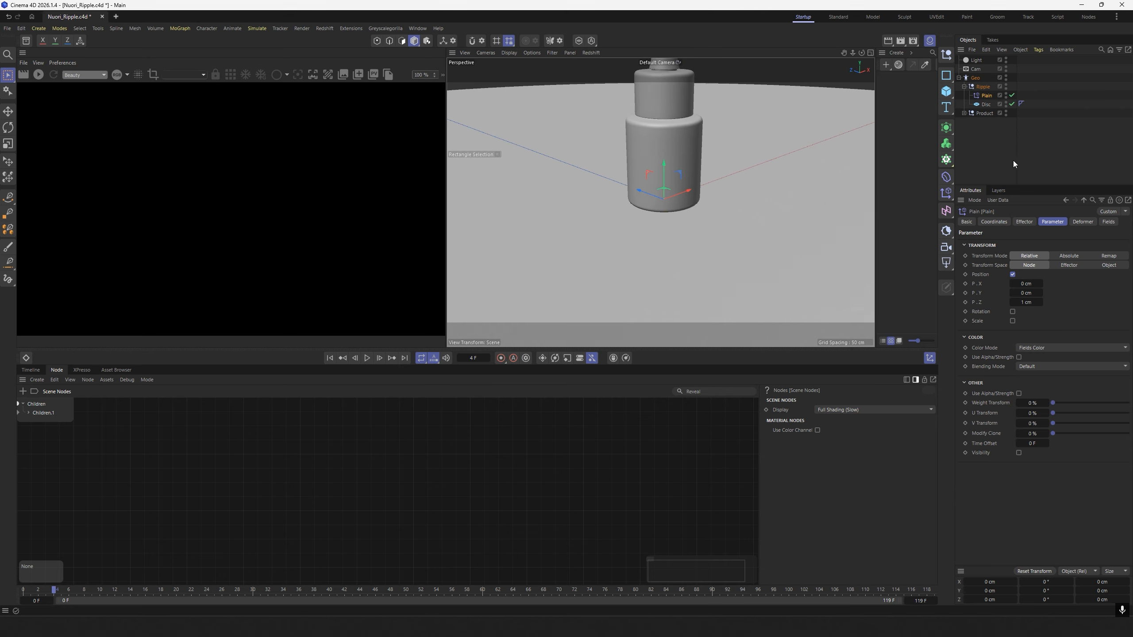
Set the Plain effector's deformation mode to Polygon and check the disc surface around the bottle.
click(1082, 222)
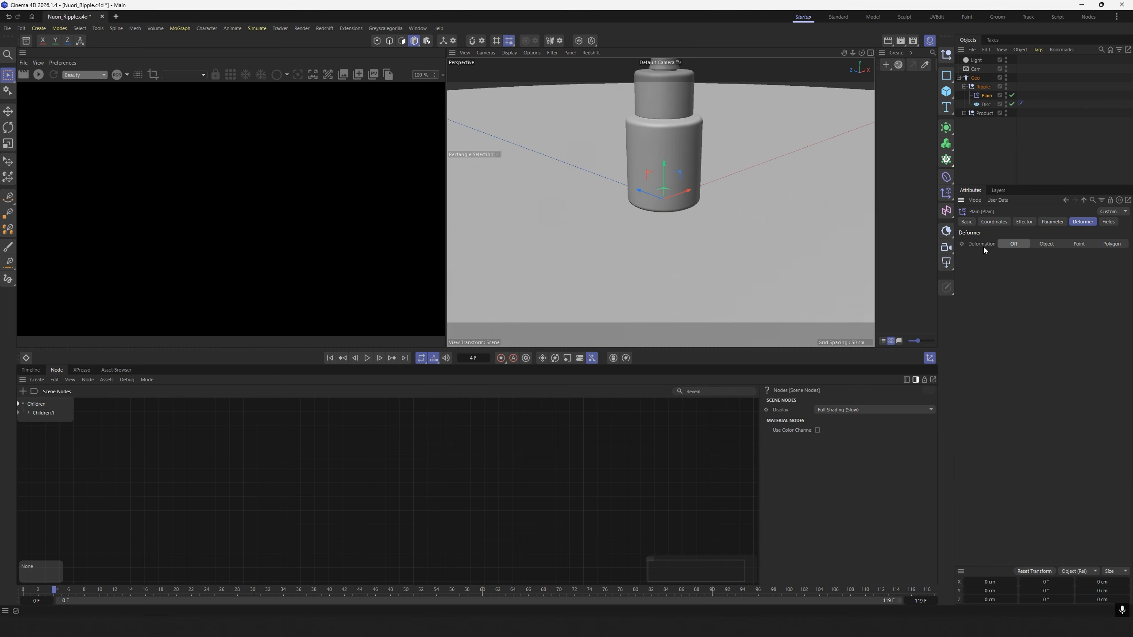
click(1114, 245)
alt+drag(743, 237, 703, 167)
scroll(696, 221, up, 4)
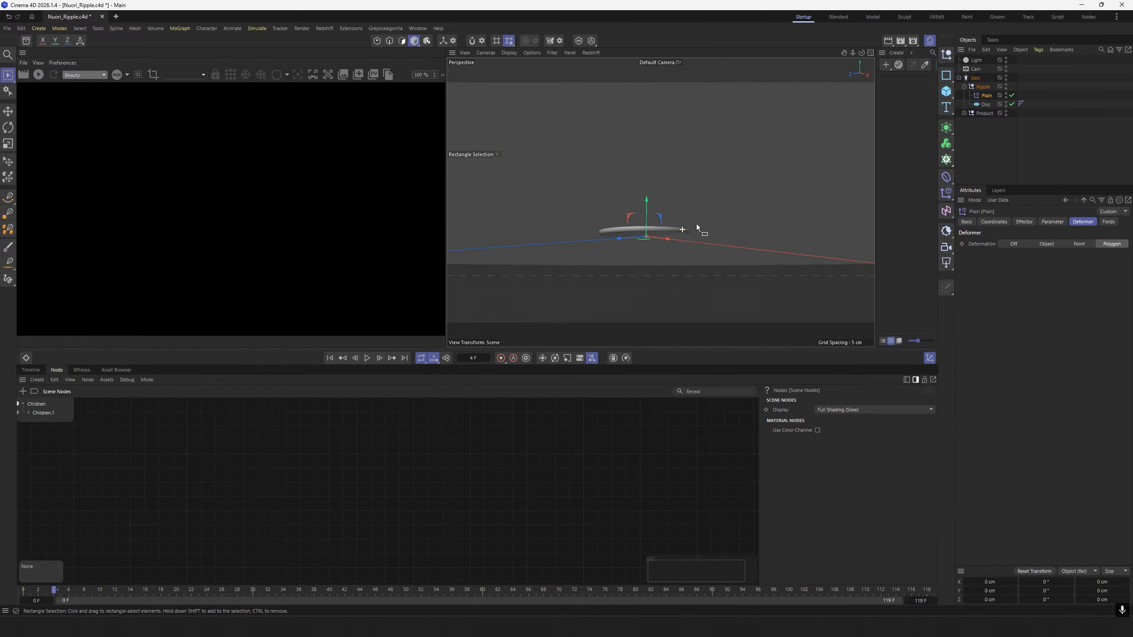
alt+drag(696, 218, 738, 253)
scroll(762, 215, up, 3)
alt+middle_drag(762, 215, 693, 228)
scroll(730, 228, down, 4)
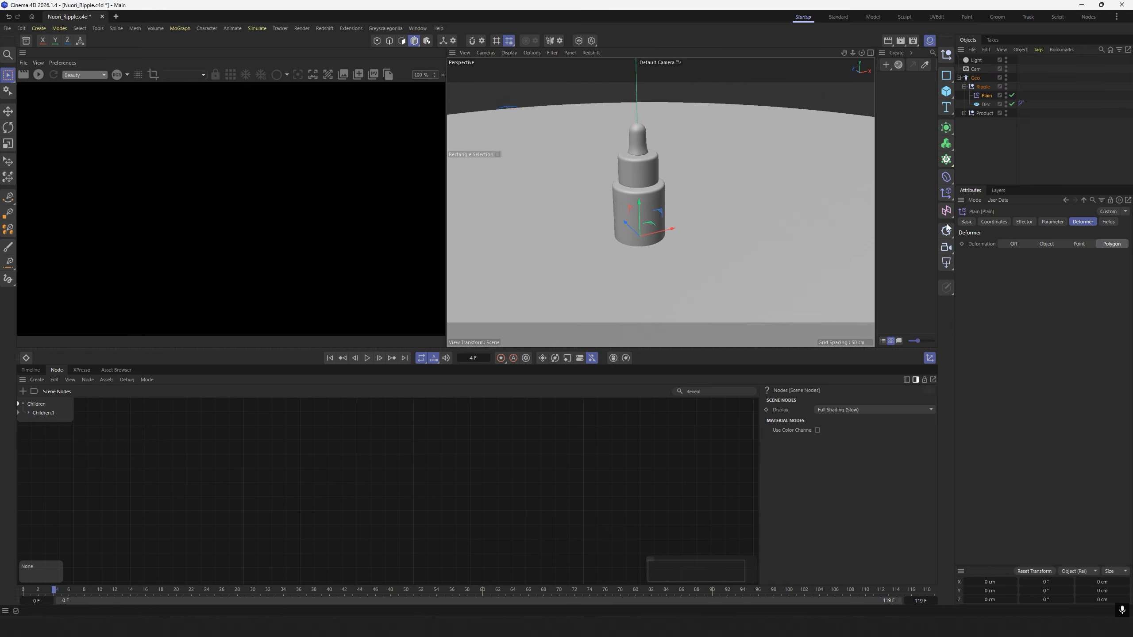
Add a Spherical Field to the Plain effector's falloff.
click(1109, 221)
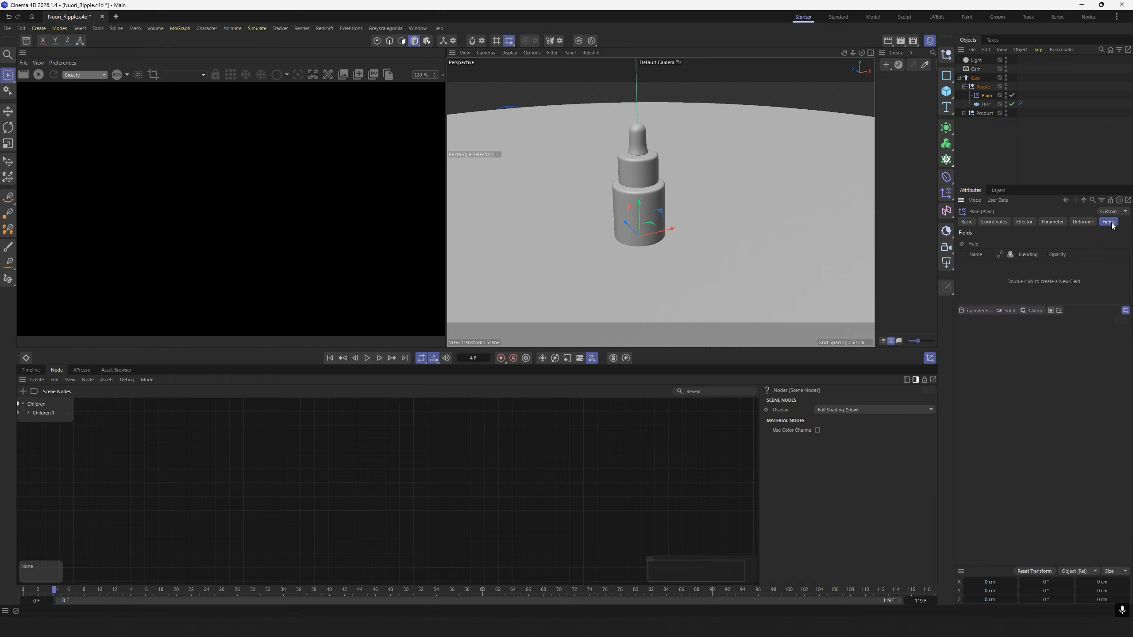
click(994, 313)
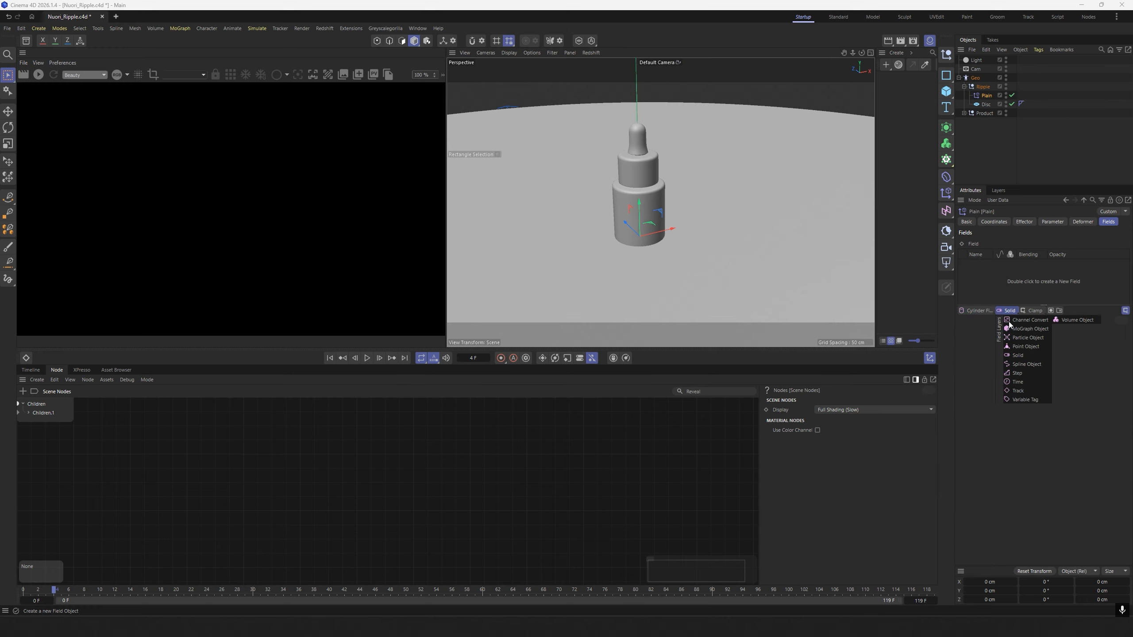
click(1034, 337)
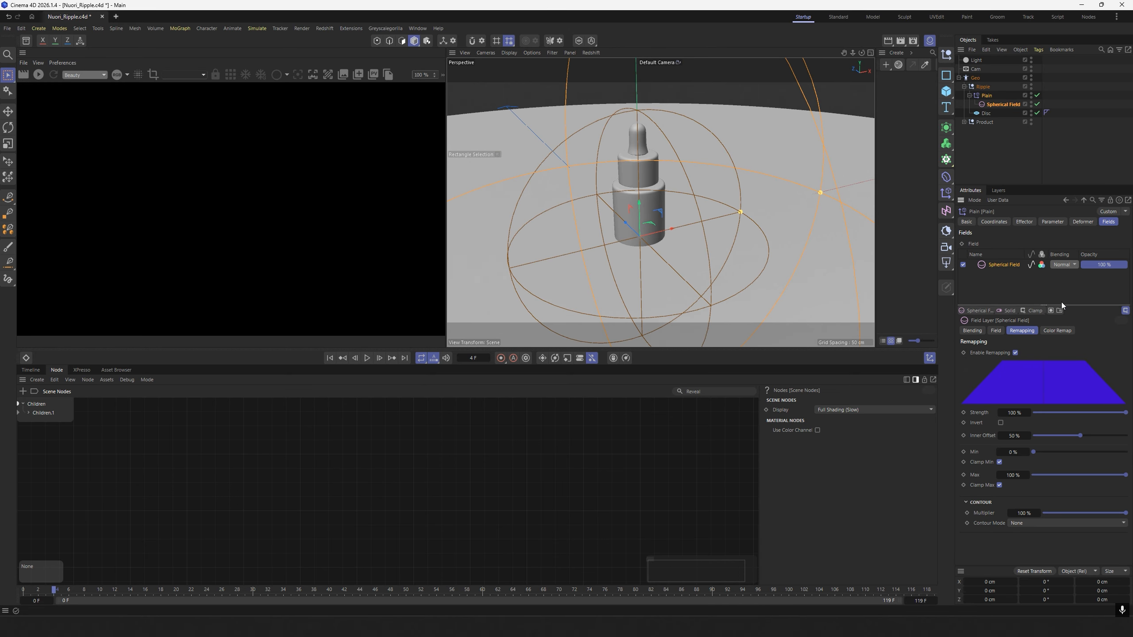
click(1021, 284)
Set the Spherical Field's size to 150 cm.
click(1010, 266)
click(995, 330)
click(1016, 353)
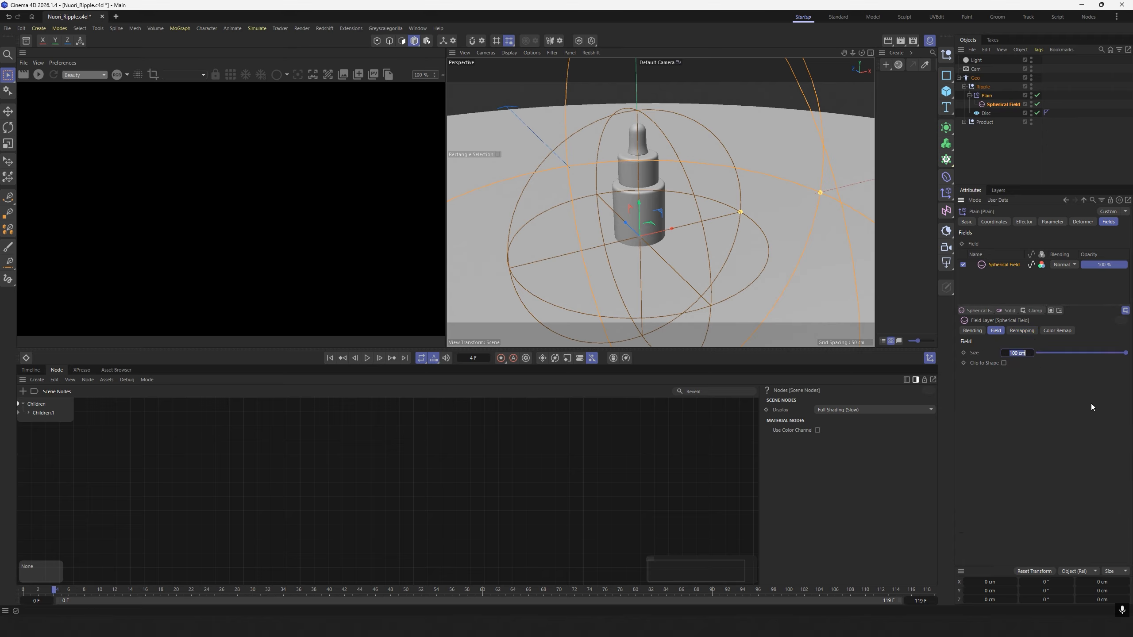
text(150)
key(Return)
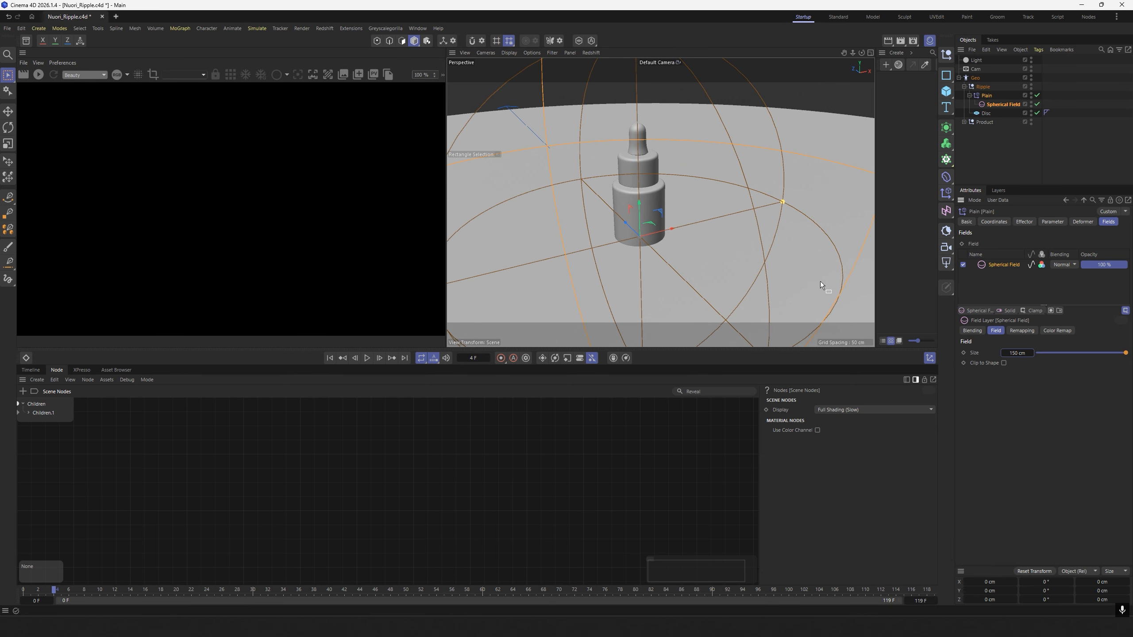
scroll(710, 229, down, 2)
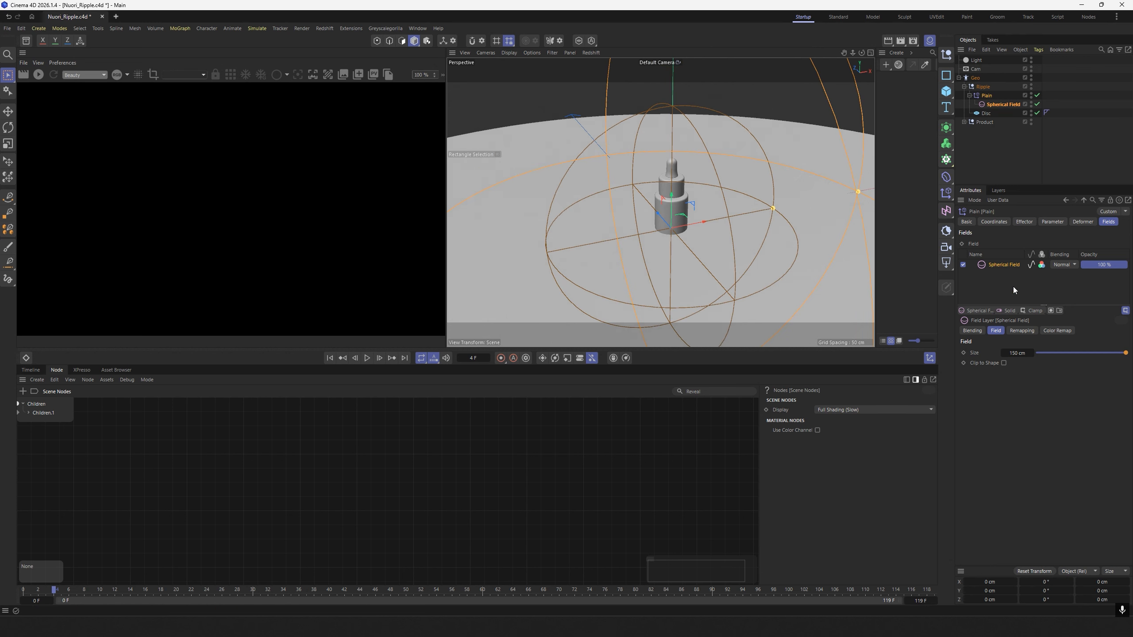
Set the inner offset in the Spherical Field's remapping to 0%.
click(995, 131)
click(1002, 103)
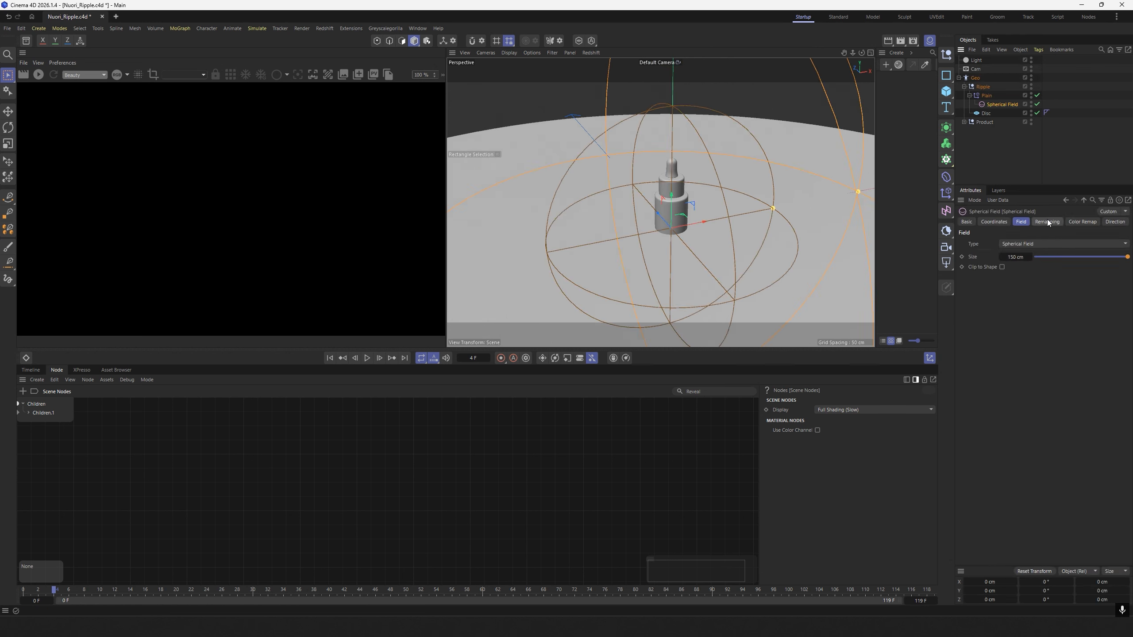
click(1050, 222)
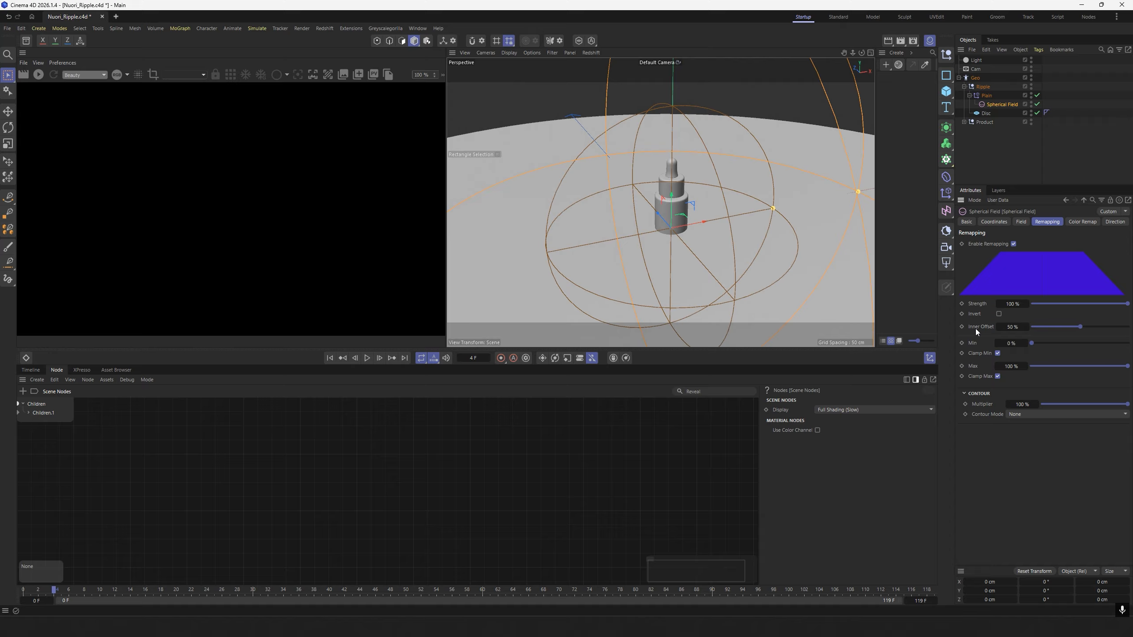
click(1014, 327)
text(0)
key(Return)
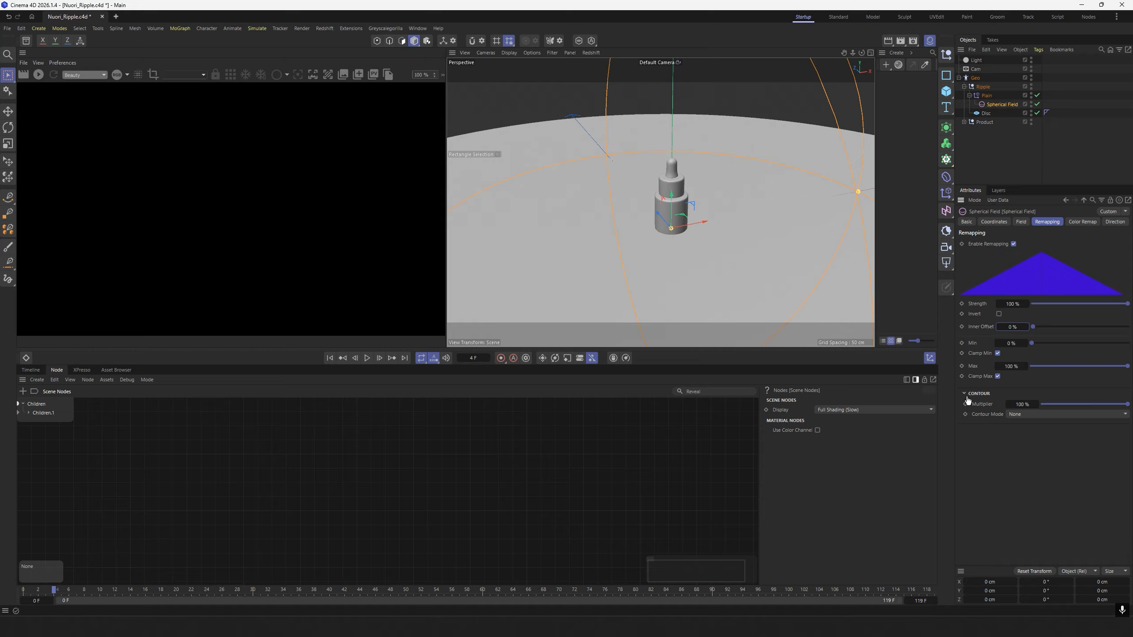
Set the Spherical Field's contour mode to Curve and load the Gauss spline preset.
click(1054, 414)
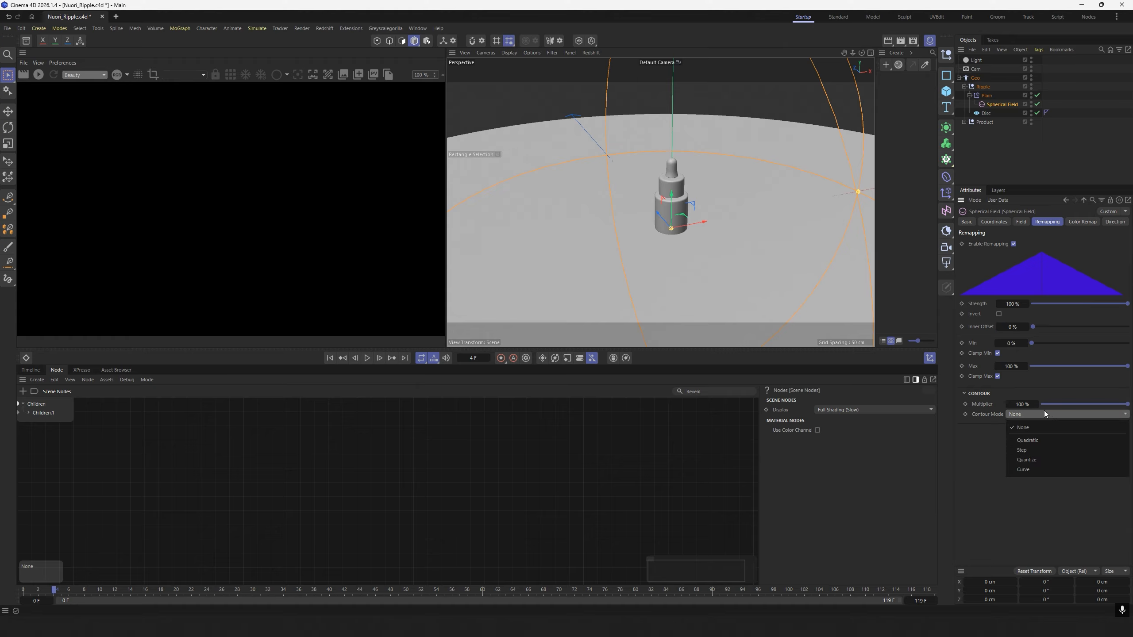
click(1029, 472)
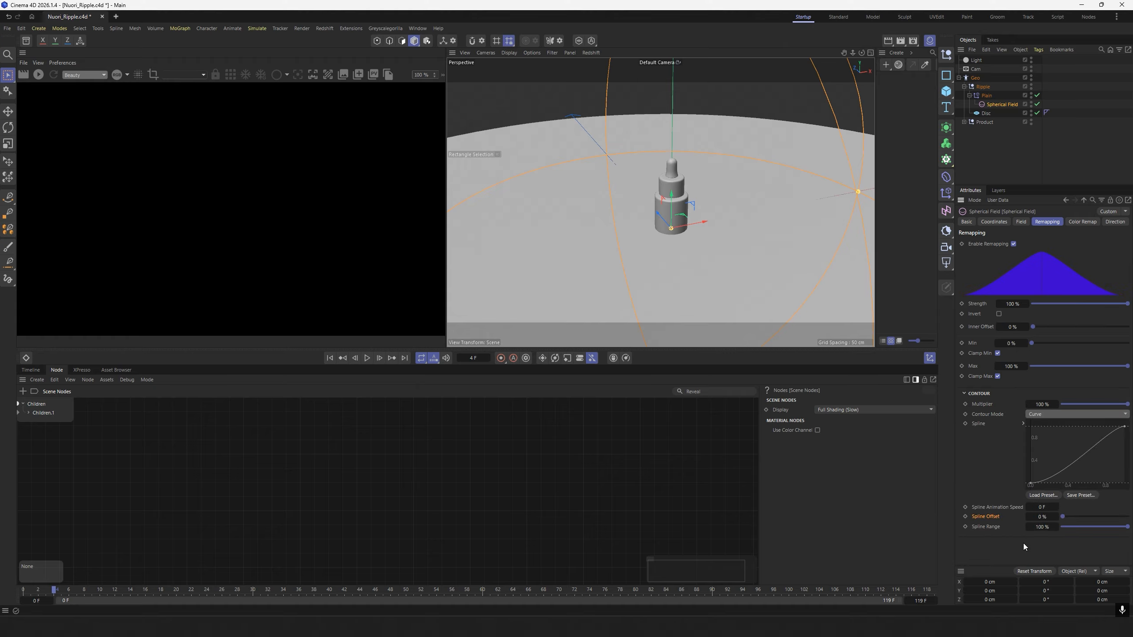
click(1046, 496)
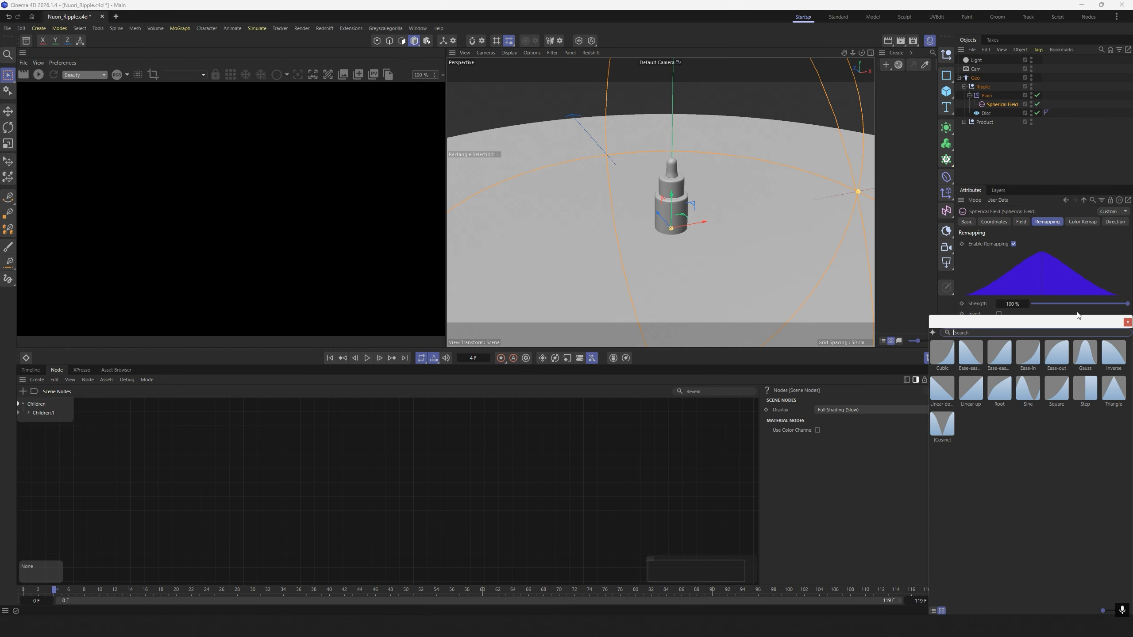
drag(1078, 315, 1009, 249)
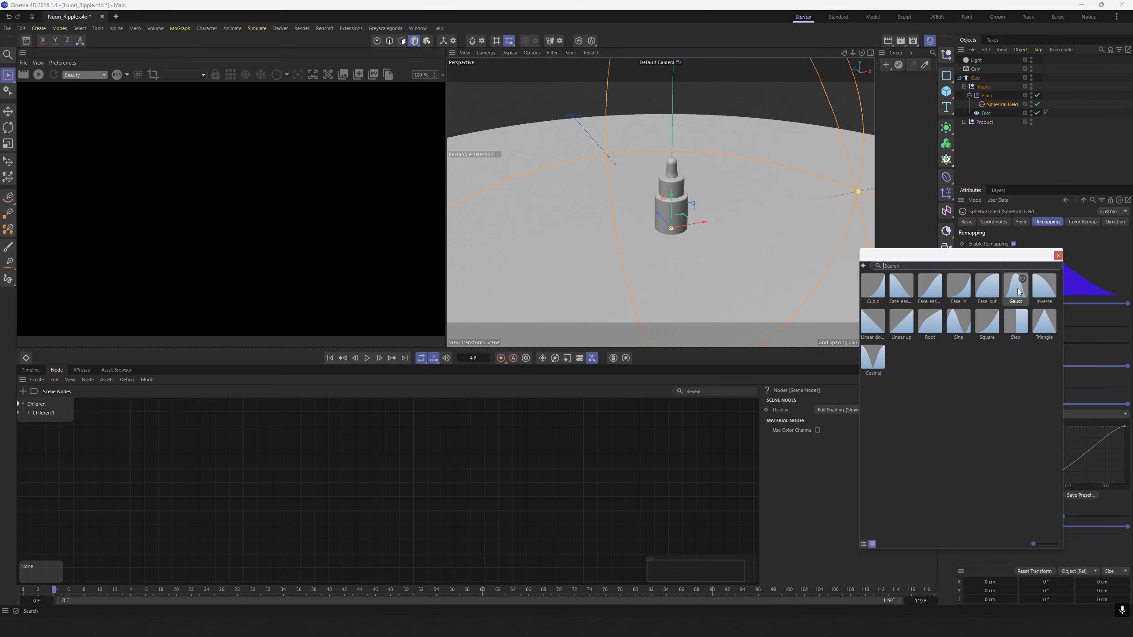
double_click(1018, 290)
scroll(713, 223, down, 3)
alt+drag(694, 229, 747, 228)
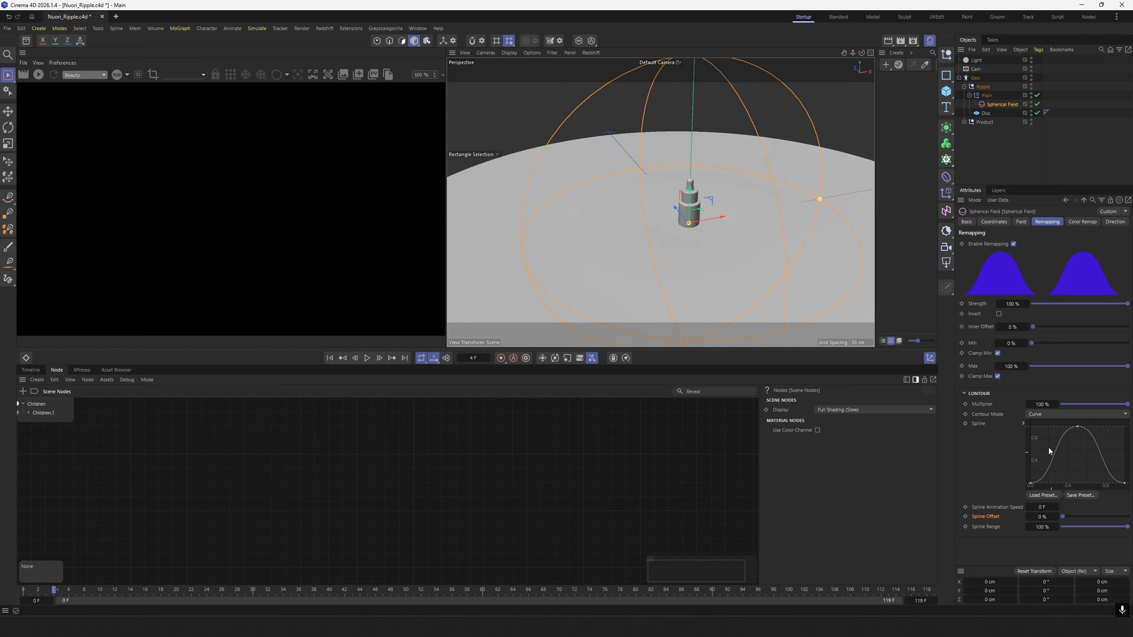
Set the contour's spline offset to 200% and spline range to 1000%, and inspect the ripples around the bottle.
double_click(1040, 517)
text(200)
key(Return)
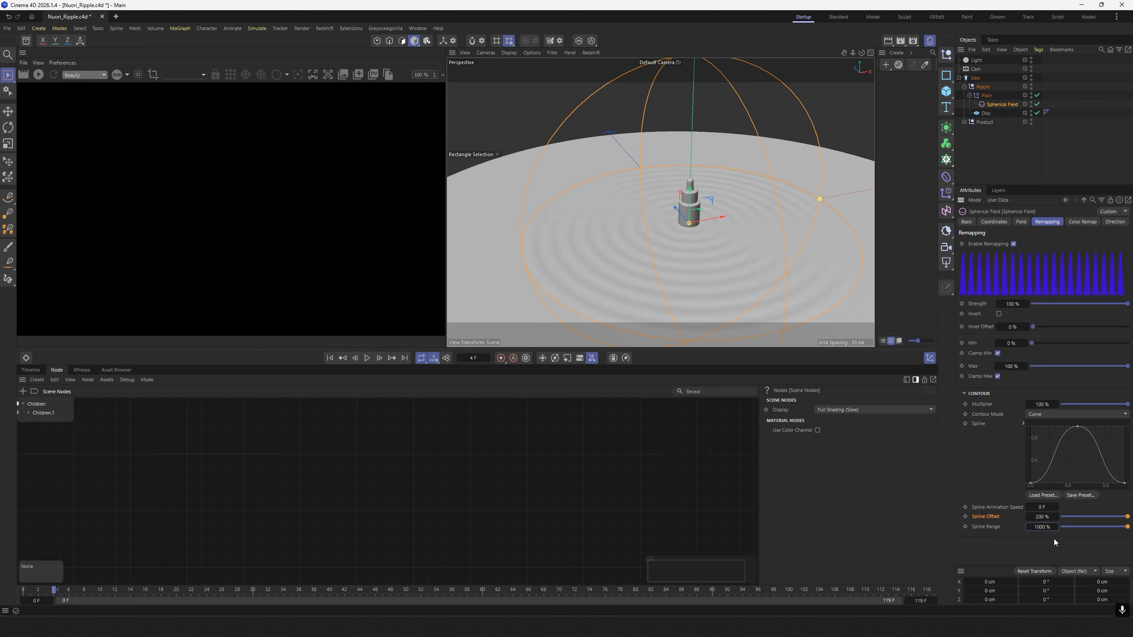
scroll(757, 239, up, 6)
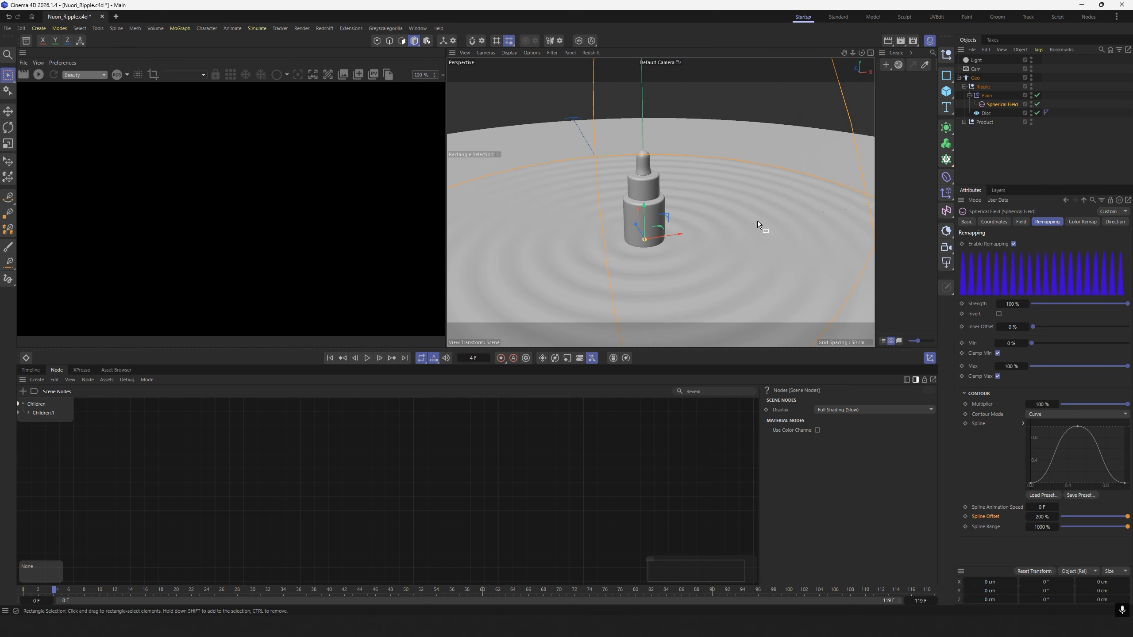
scroll(758, 222, down, 3)
alt+drag(757, 222, 711, 238)
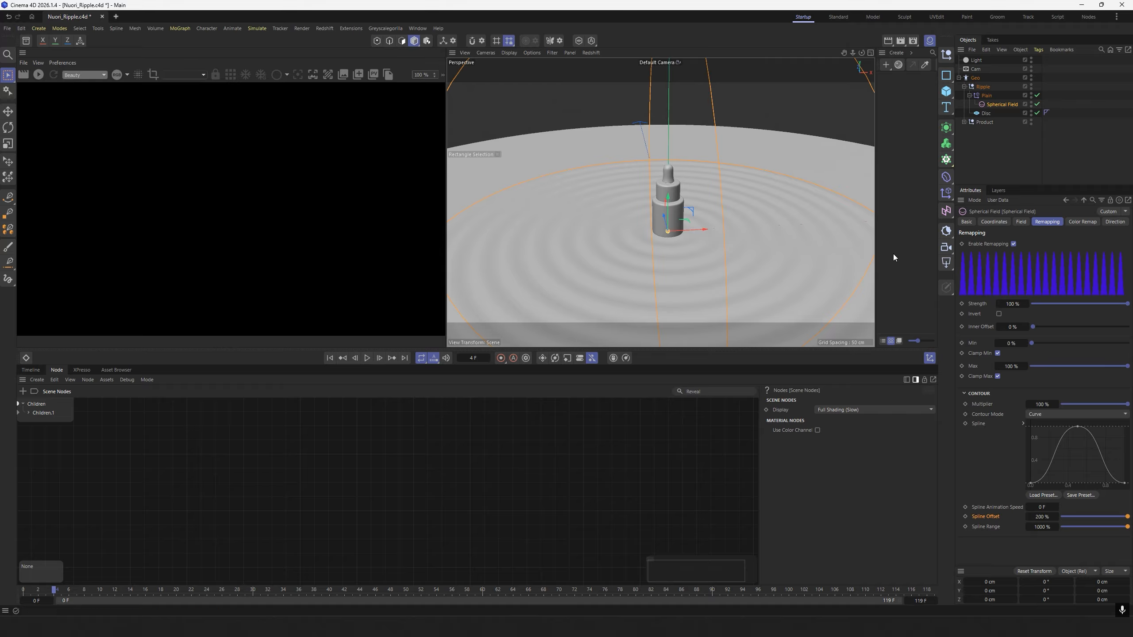
Keyframe the Spherical Field's contour spline offset at 0% on frame 0.
scroll(759, 223, down, 3)
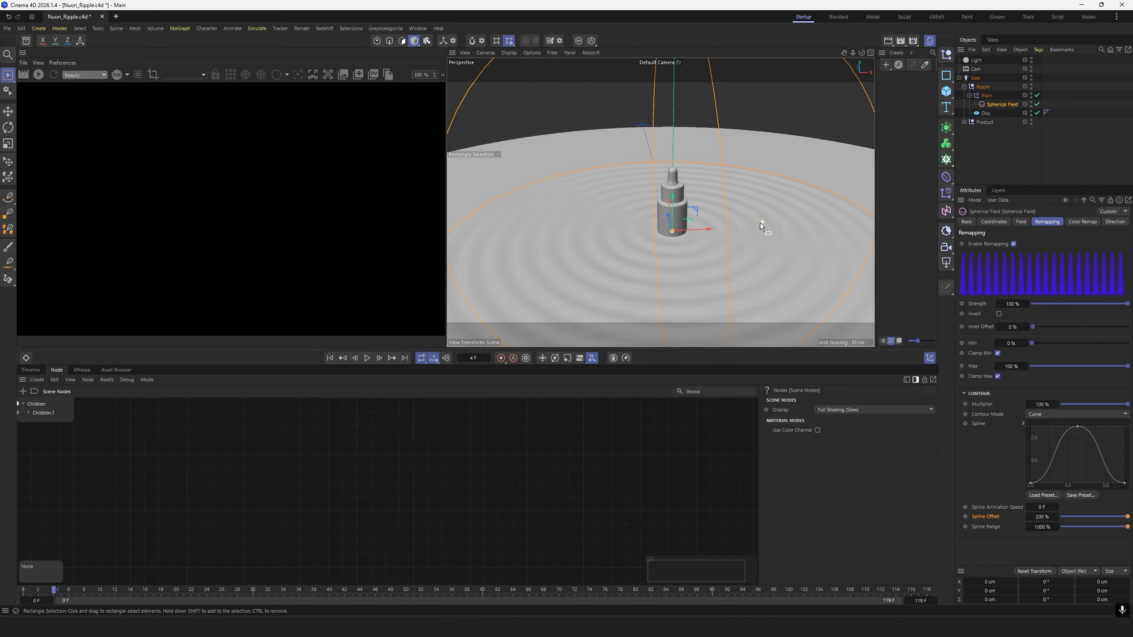
scroll(684, 242, up, 4)
alt+drag(683, 242, 718, 243)
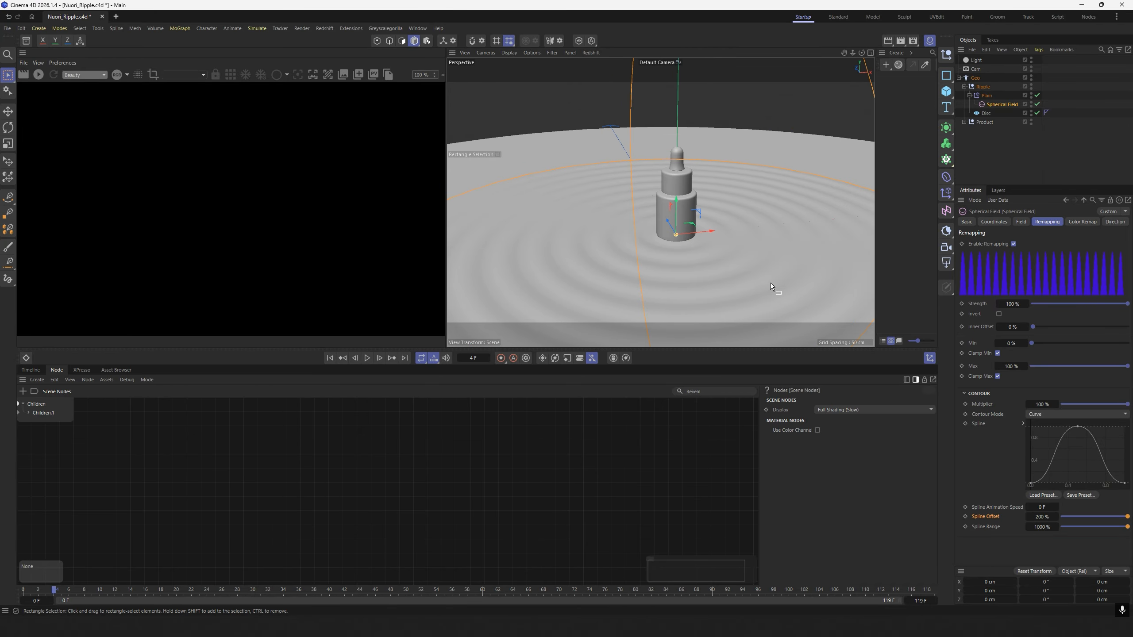
key(shift+f)
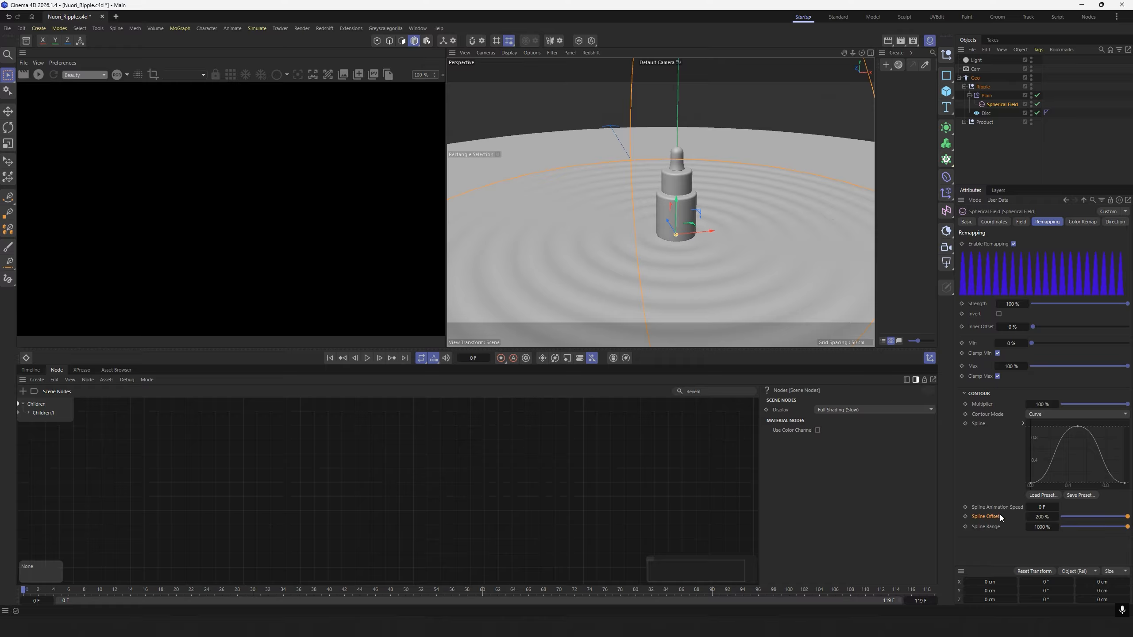
double_click(1042, 517)
text(0)
key(Return)
click(965, 516)
Keyframe the Spherical Field's contour spline offset at 200% on the last frame, 119.
click(405, 358)
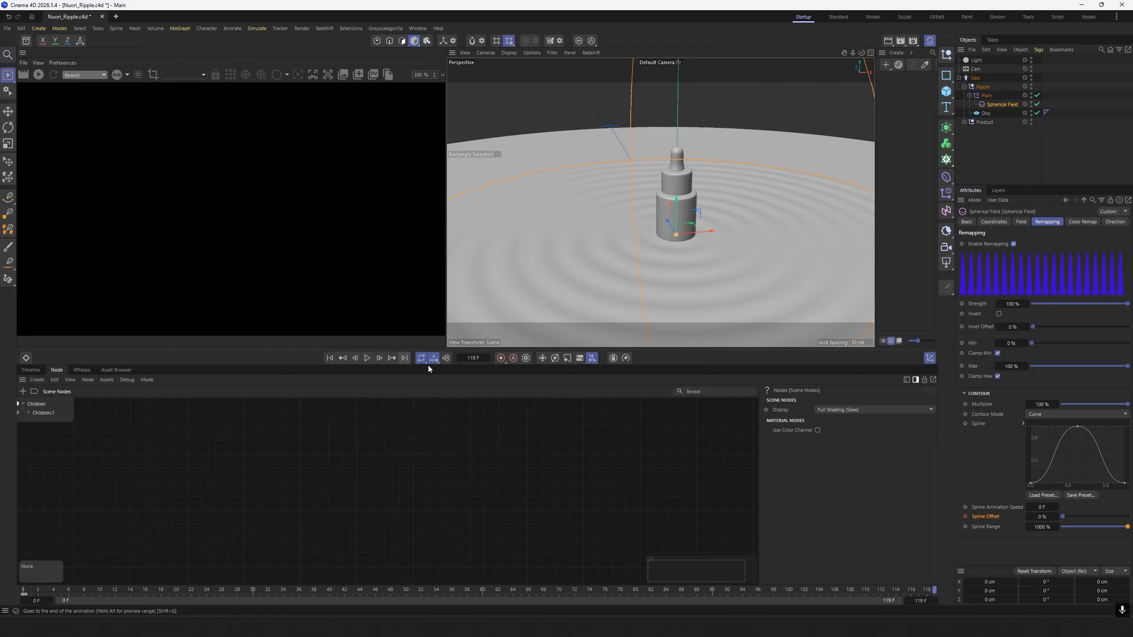
click(1041, 516)
text(200)
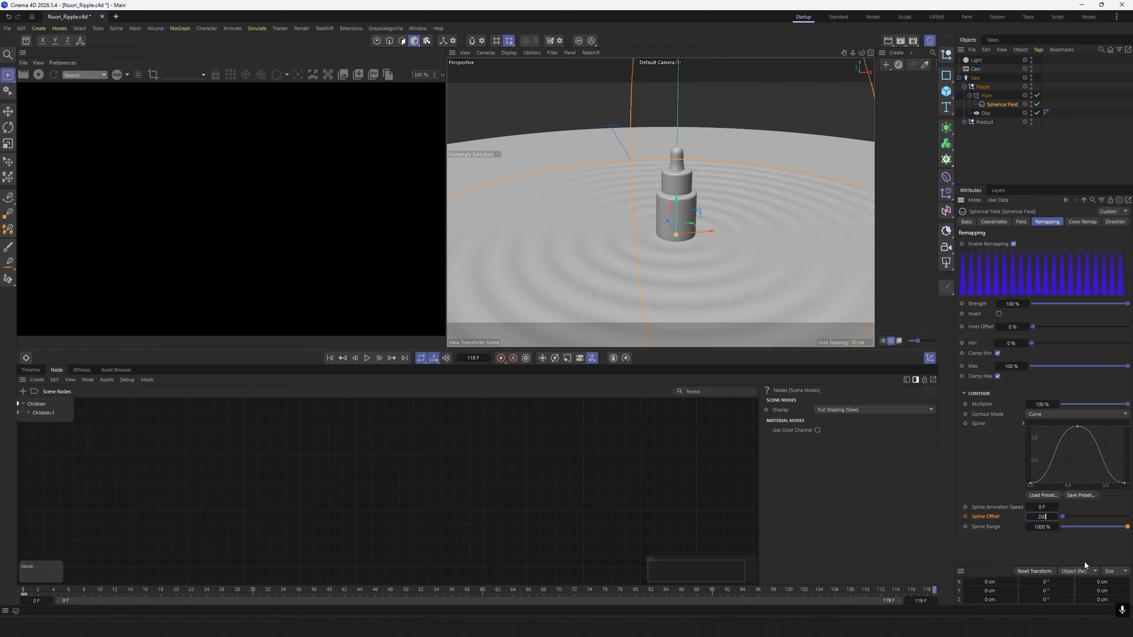
key(Return)
click(965, 517)
Play the animation from the start and examine how the ripples move around the bottle.
click(329, 358)
click(367, 358)
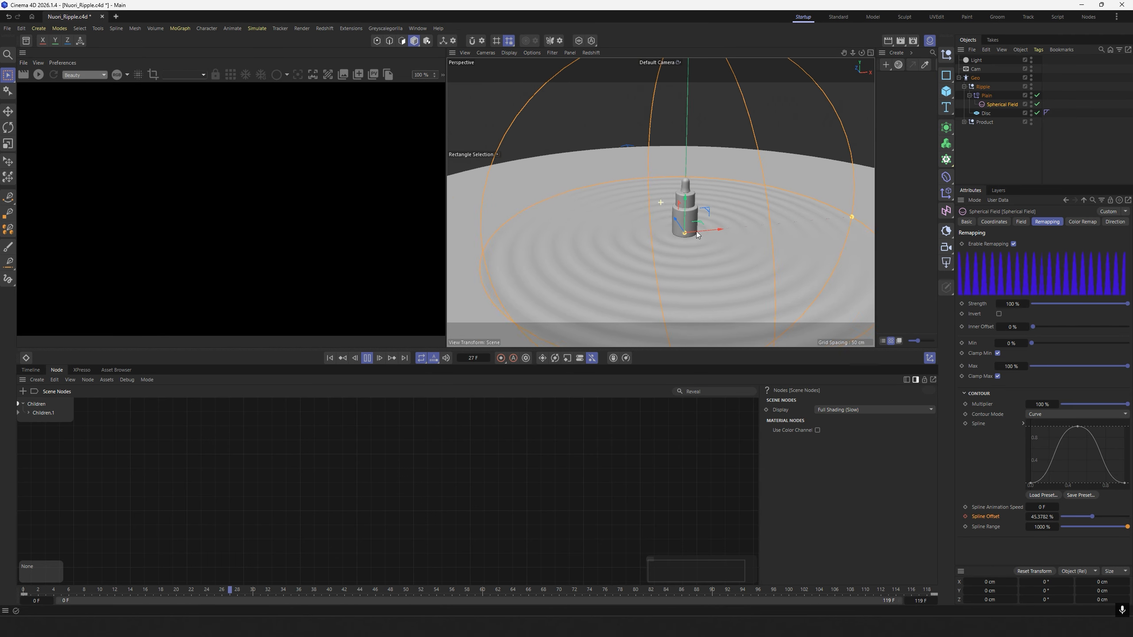
mouse_move(697, 232)
alt+mouse_down()
mouse_move(707, 227)
mouse_move(687, 237)
alt+mouse_up()
scroll(695, 235, up, 3)
scroll(709, 231, down, 2)
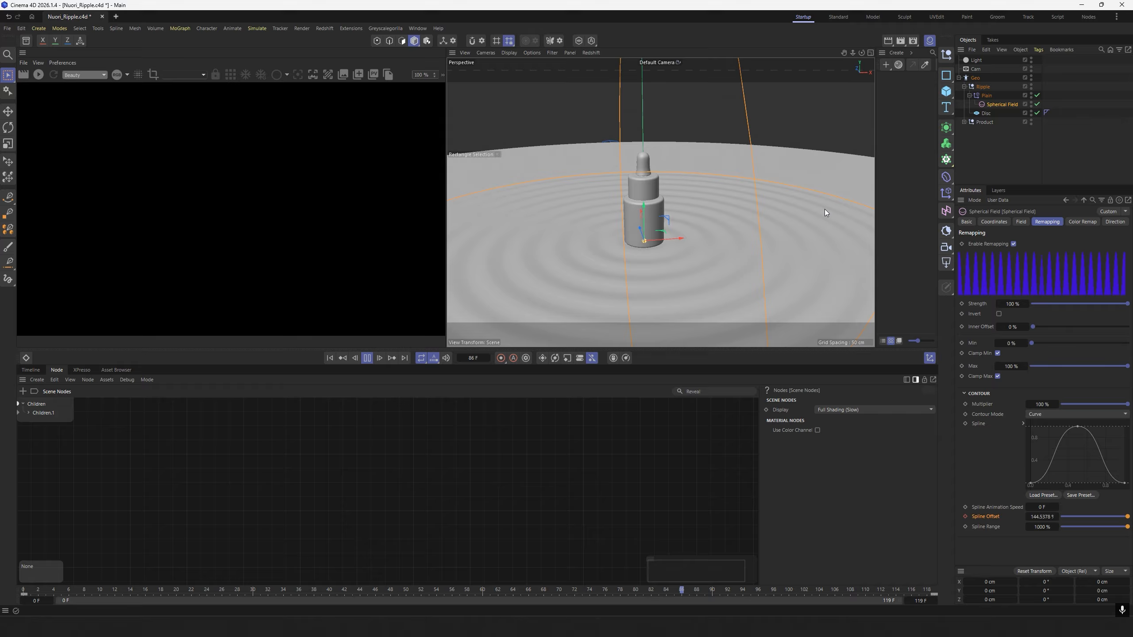
click(366, 358)
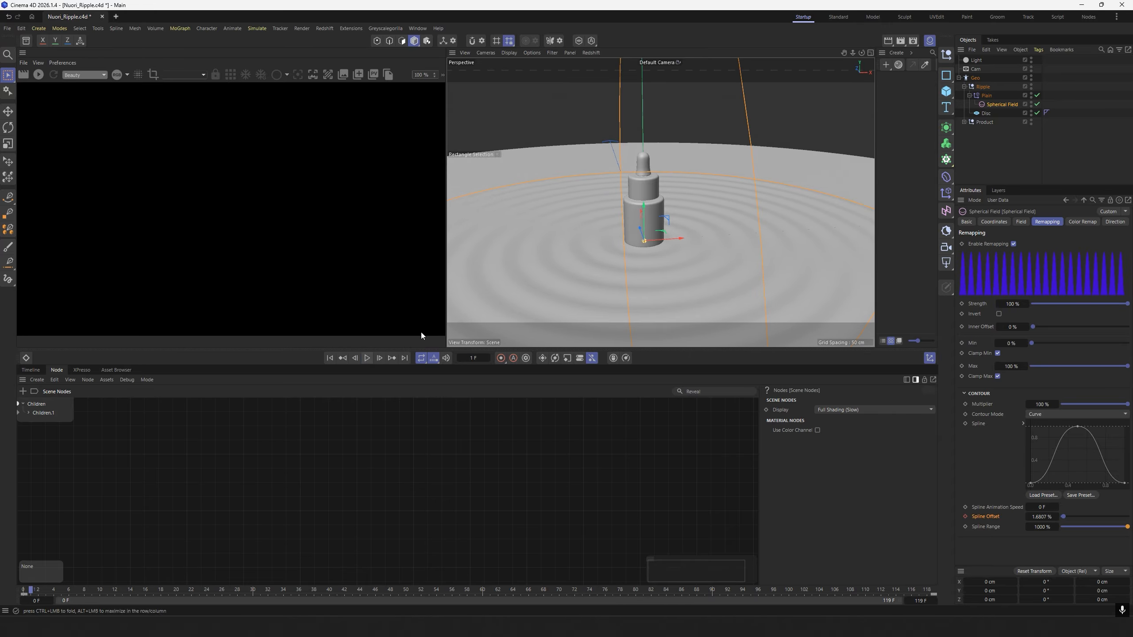
Add a second Spherical Field to the Plain effector and set its size to 125 cm.
click(984, 167)
click(986, 96)
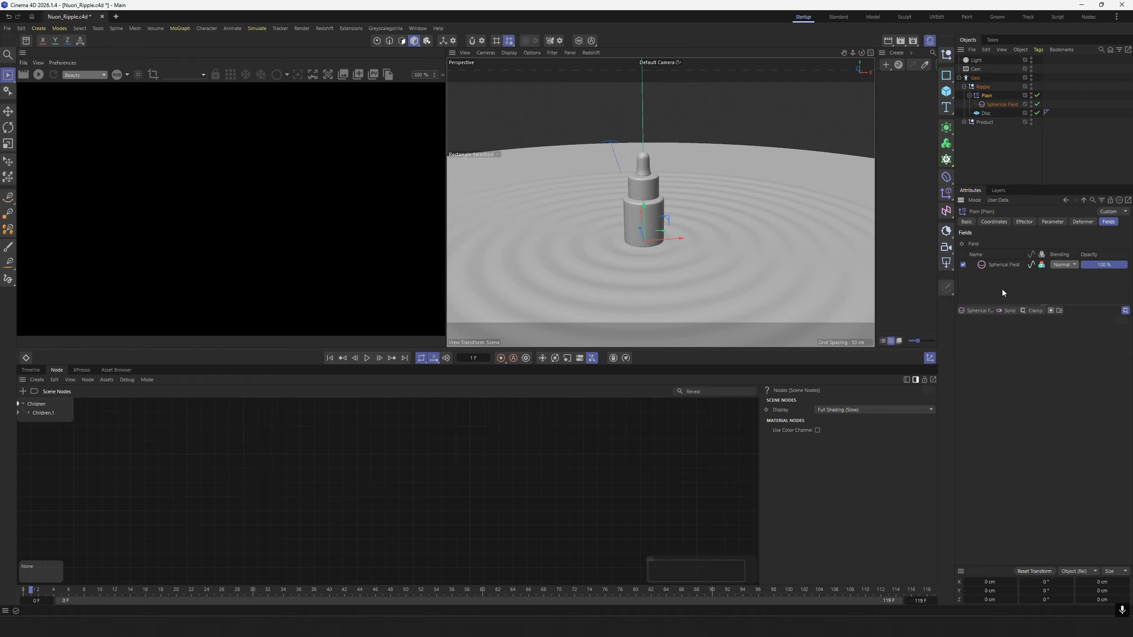
click(981, 311)
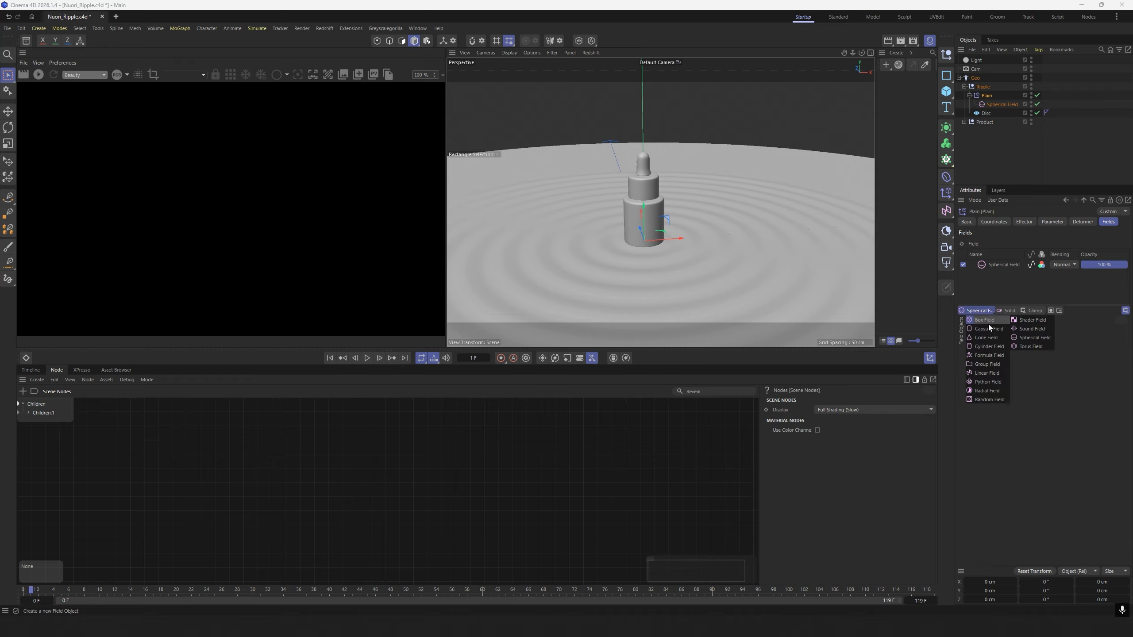
click(1034, 337)
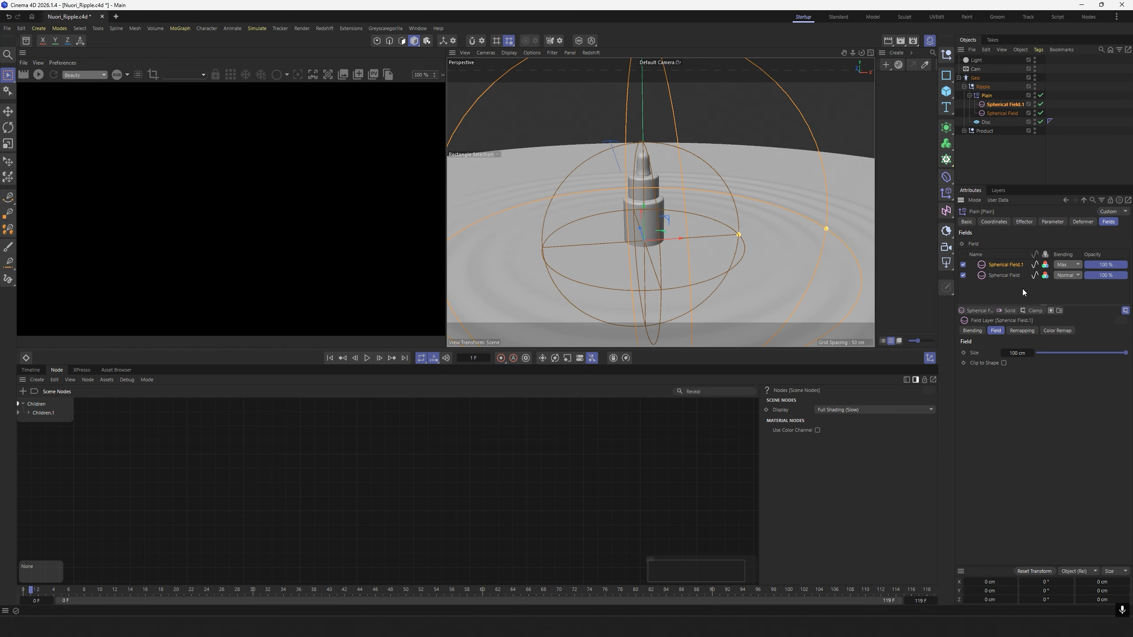
click(1017, 352)
key(BackSpace)
text(125)
key(Return)
Set the contour mode to Curve in the second Spherical Field's remapping.
click(1023, 330)
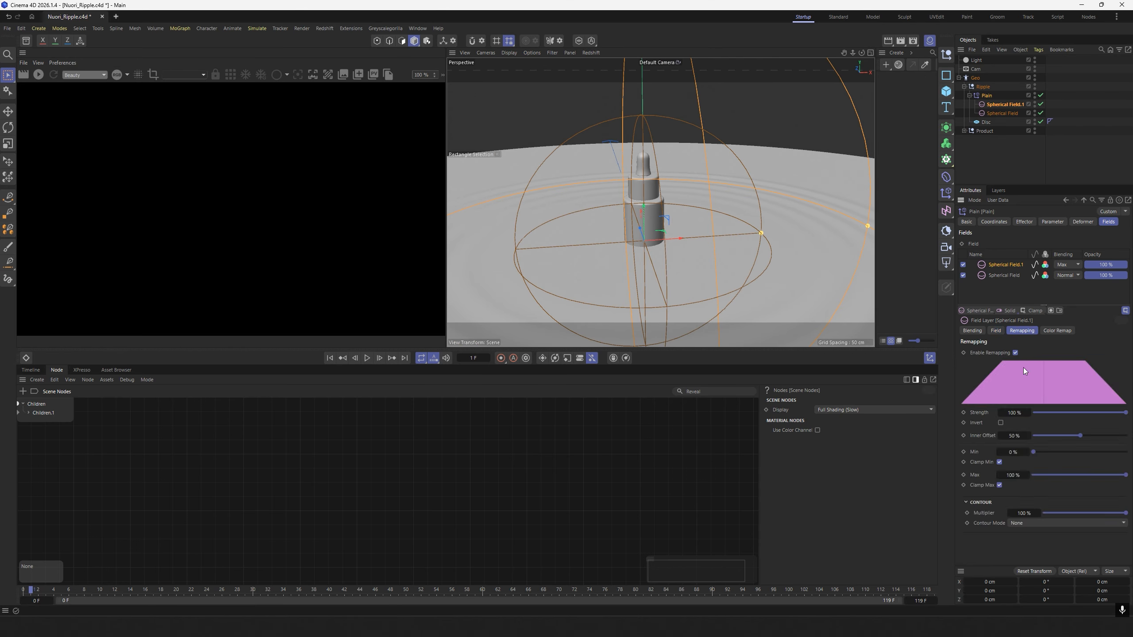
click(1025, 524)
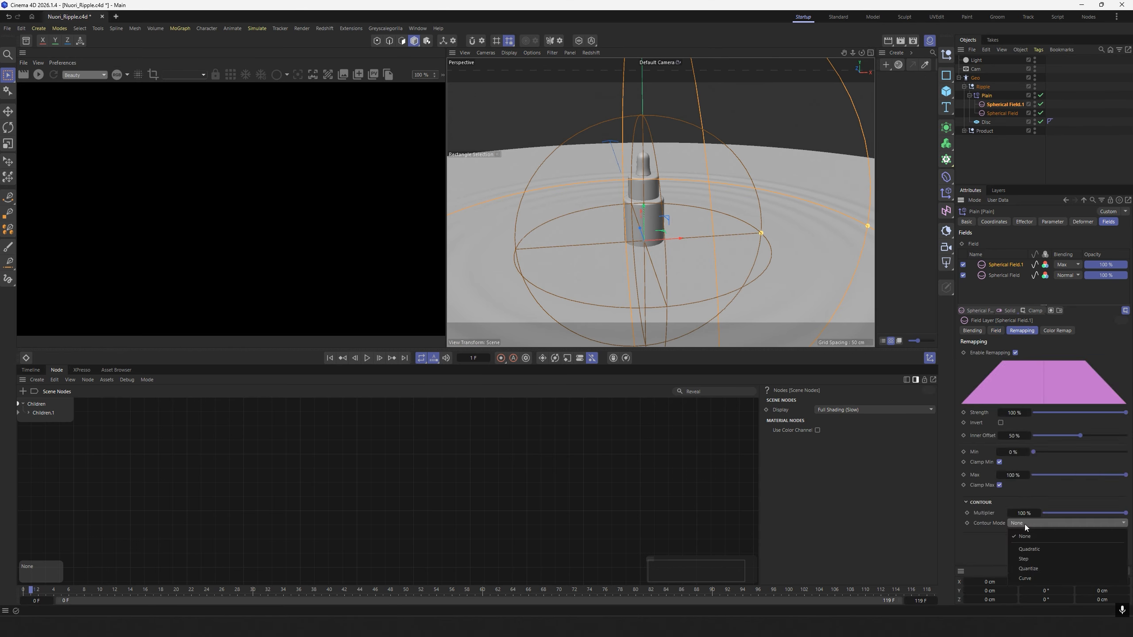
click(1038, 577)
click(1062, 290)
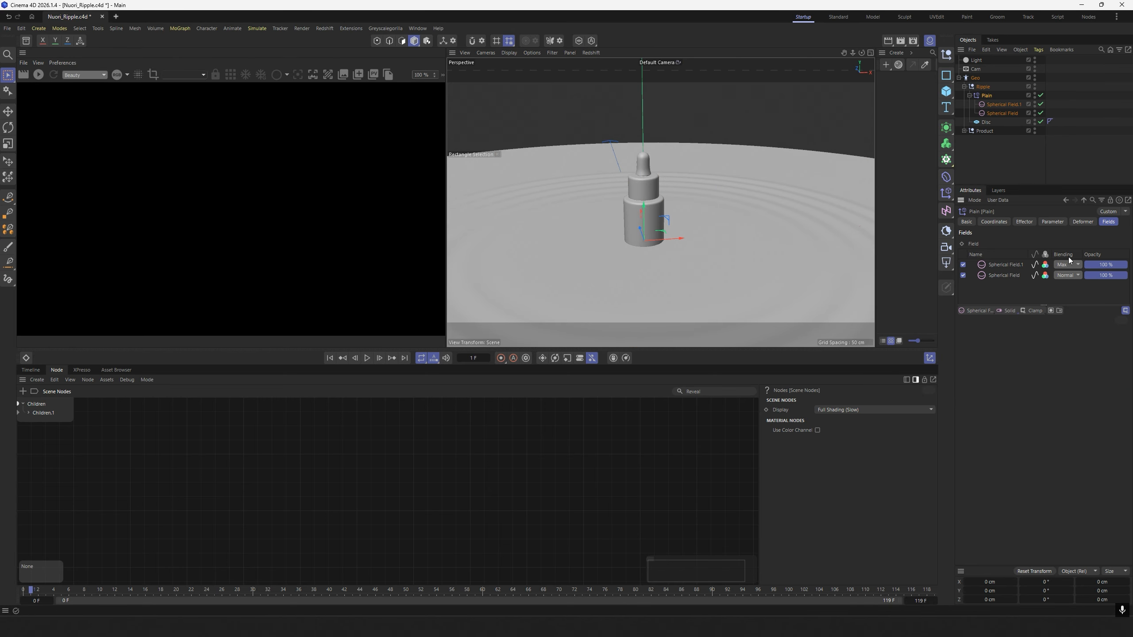
Set the second Spherical Field's blending to Multiply in the Plain effector's field list.
scroll(696, 219, down, 3)
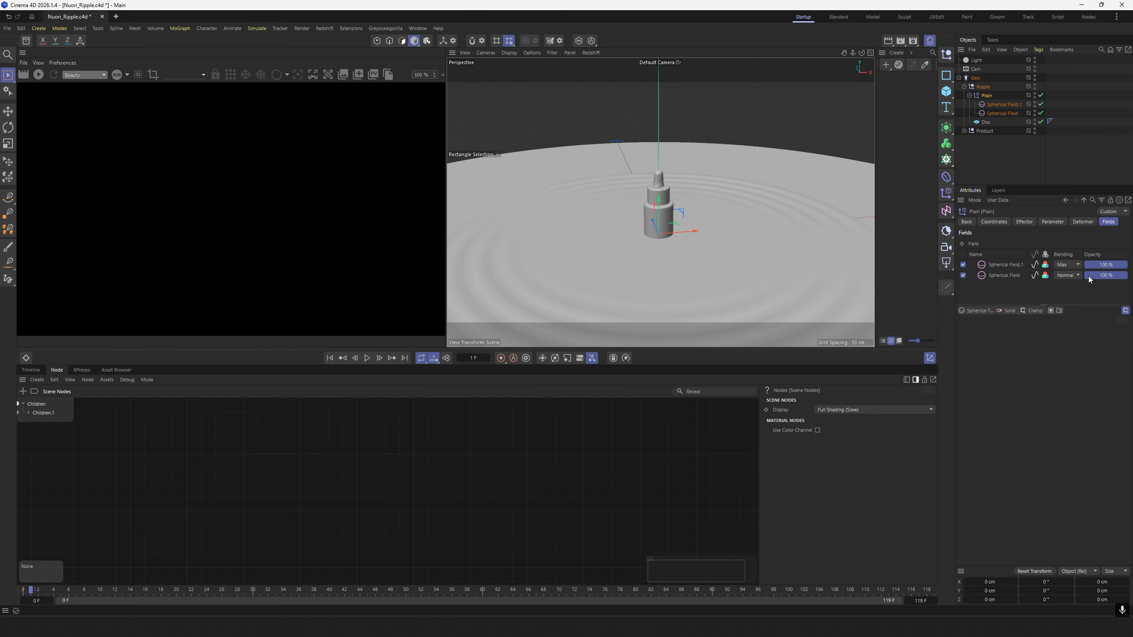
click(1075, 264)
click(1077, 324)
alt+middle_drag(761, 202, 754, 222)
scroll(753, 223, up, 3)
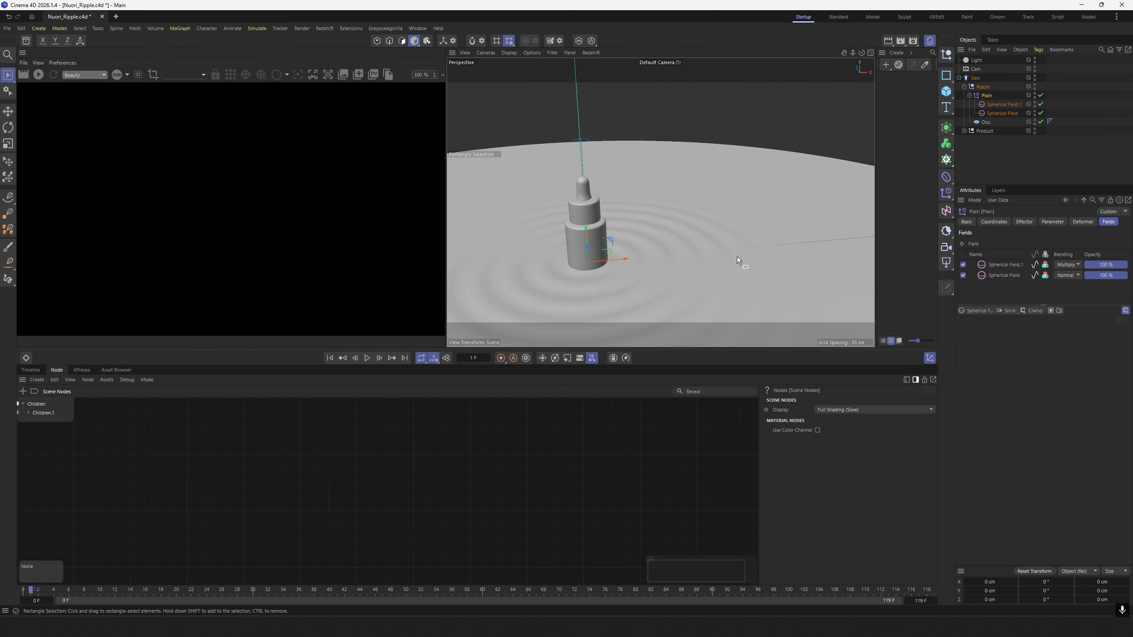
Play the animation again and examine the ripple falloff across the disc and close up at the bottle's base.
click(331, 359)
click(367, 359)
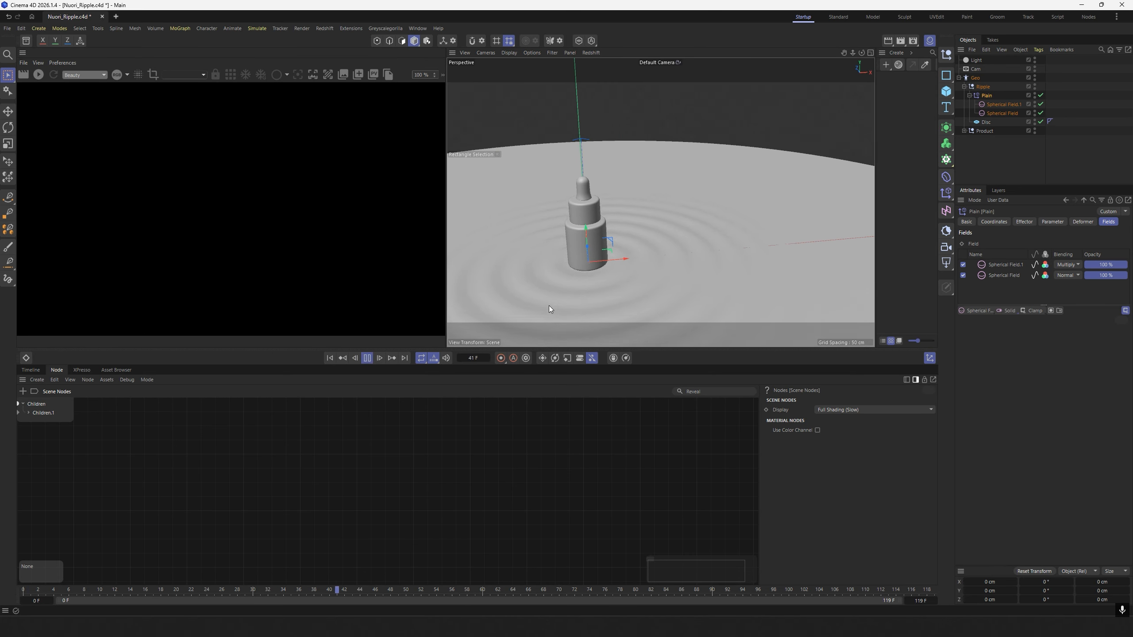
alt+middle_drag(722, 214, 754, 201)
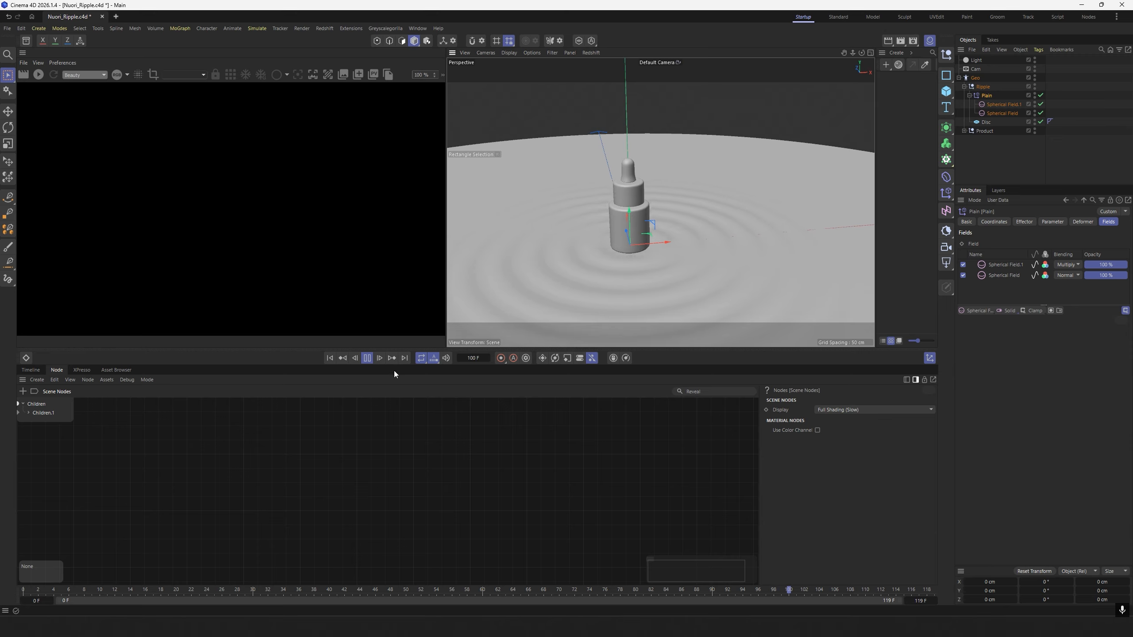
click(369, 360)
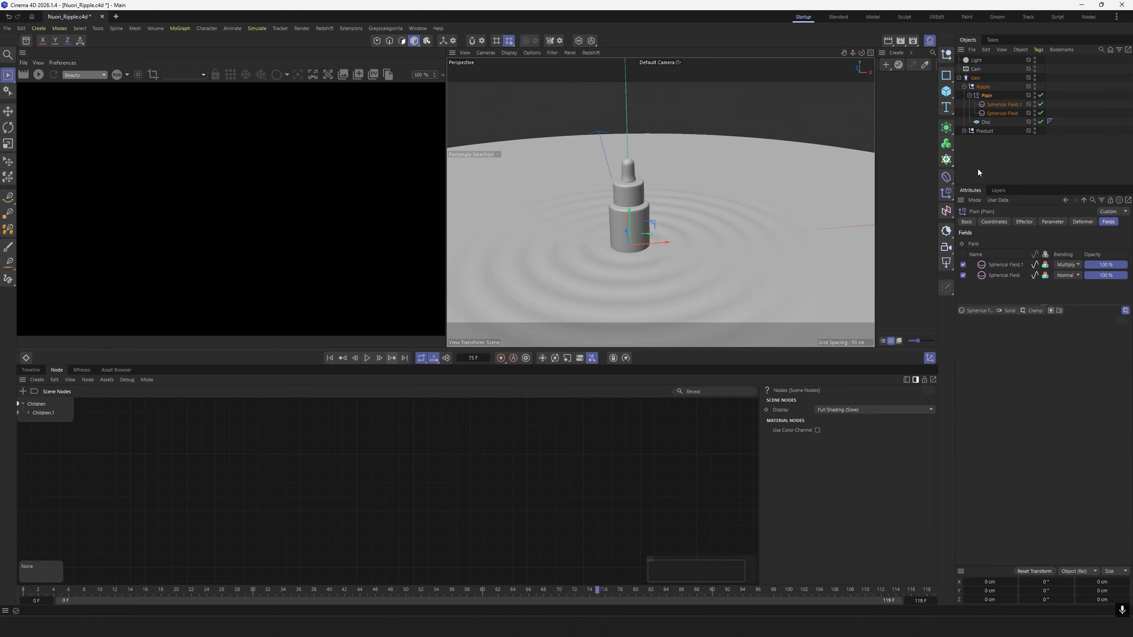
click(988, 157)
scroll(625, 248, up, 5)
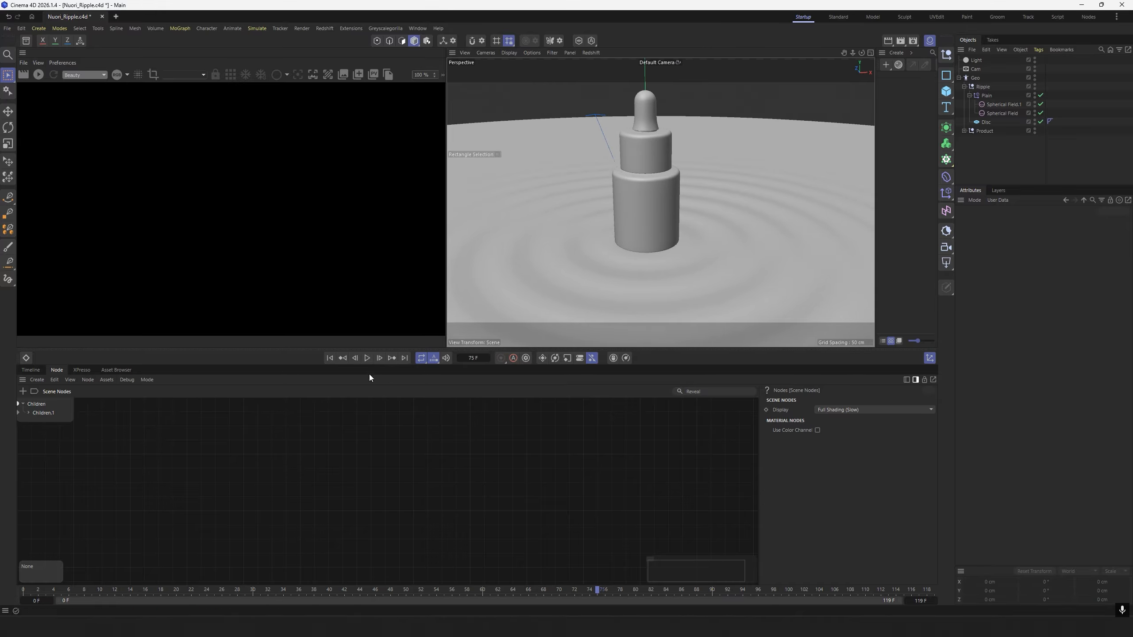
click(366, 358)
scroll(643, 241, up, 3)
mouse_move(660, 235)
alt+mouse_down()
mouse_move(589, 243)
mouse_move(635, 257)
mouse_move(680, 245)
alt+mouse_up()
scroll(618, 255, up, 2)
key(F8)
Add a Cylinder Field to the Plain effector above the two Spherical Fields.
click(988, 95)
double_click(988, 95)
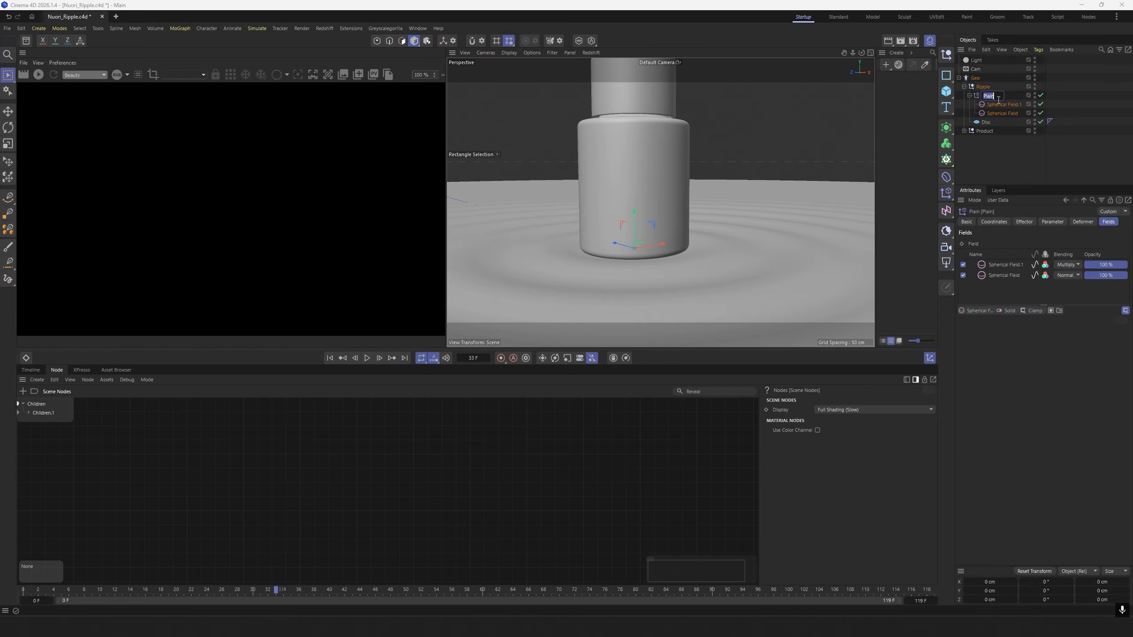
click(983, 311)
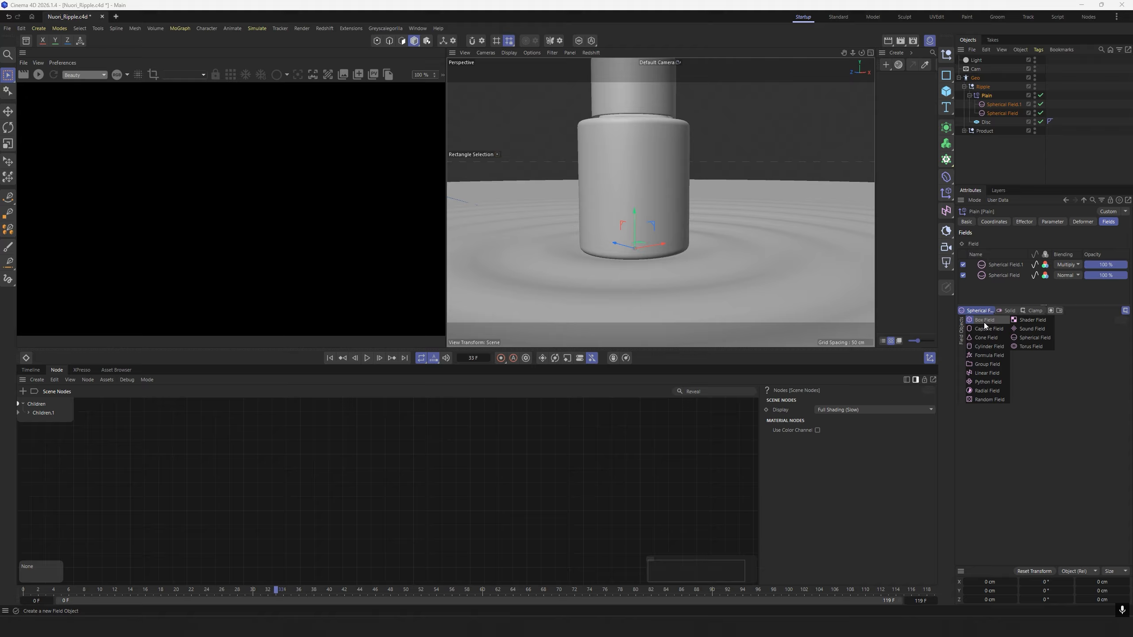
click(992, 348)
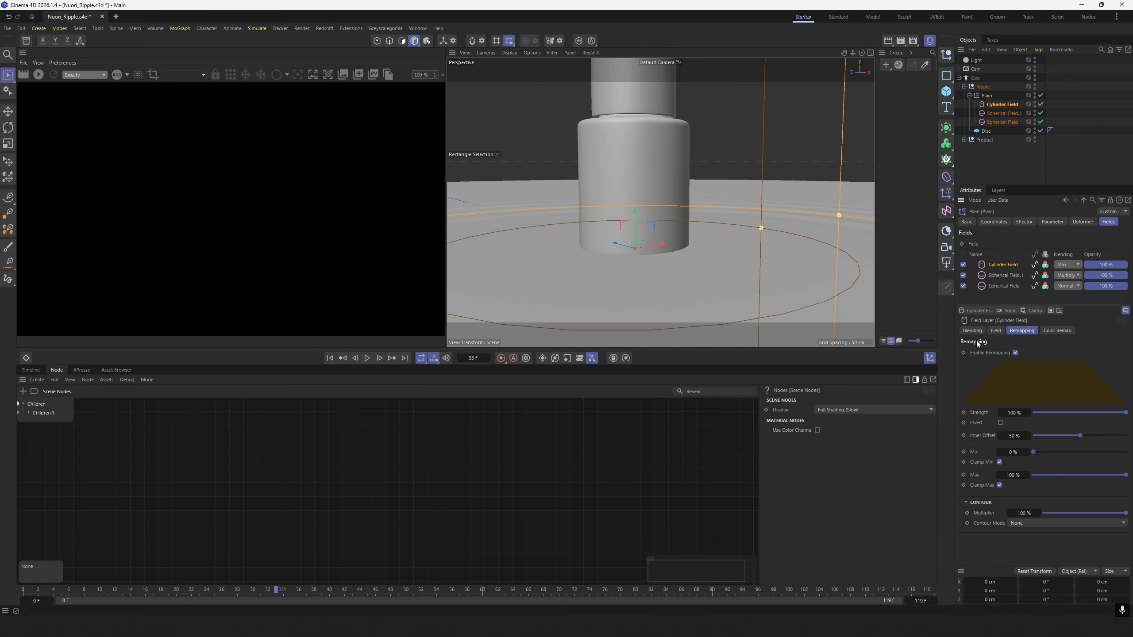
alt+right_drag(728, 246, 662, 246)
alt+drag(662, 247, 669, 274)
alt+right_drag(706, 244, 738, 242)
alt+middle_drag(739, 242, 713, 236)
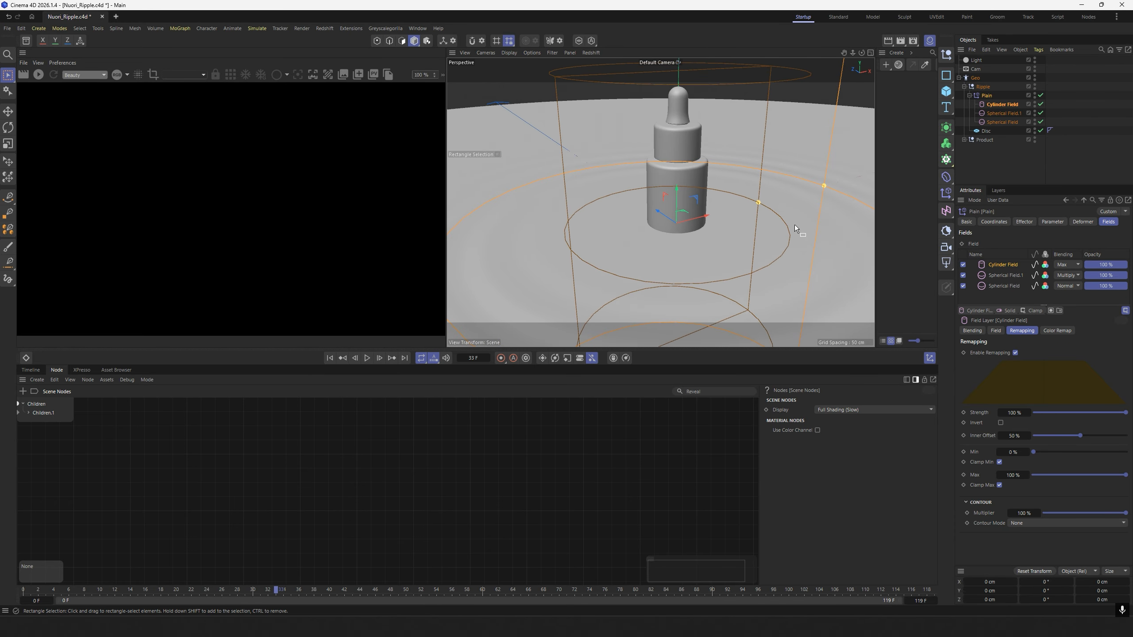
Invert the Cylinder Field's remapping and set its blending to Min.
click(1001, 422)
alt+right_drag(733, 226, 747, 218)
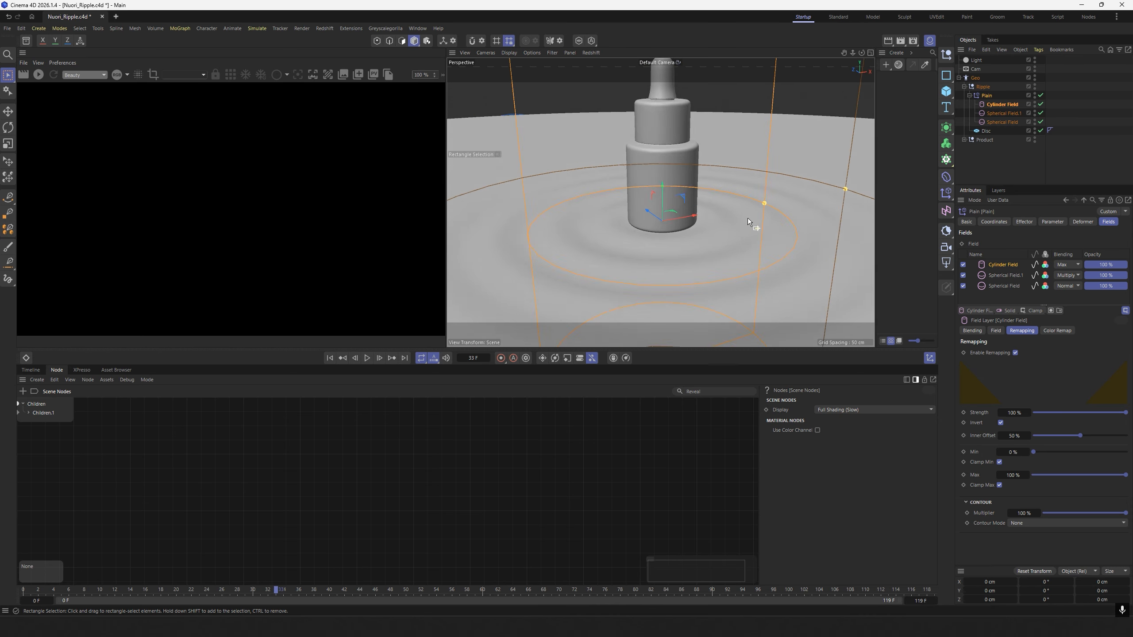
alt+drag(747, 218, 747, 214)
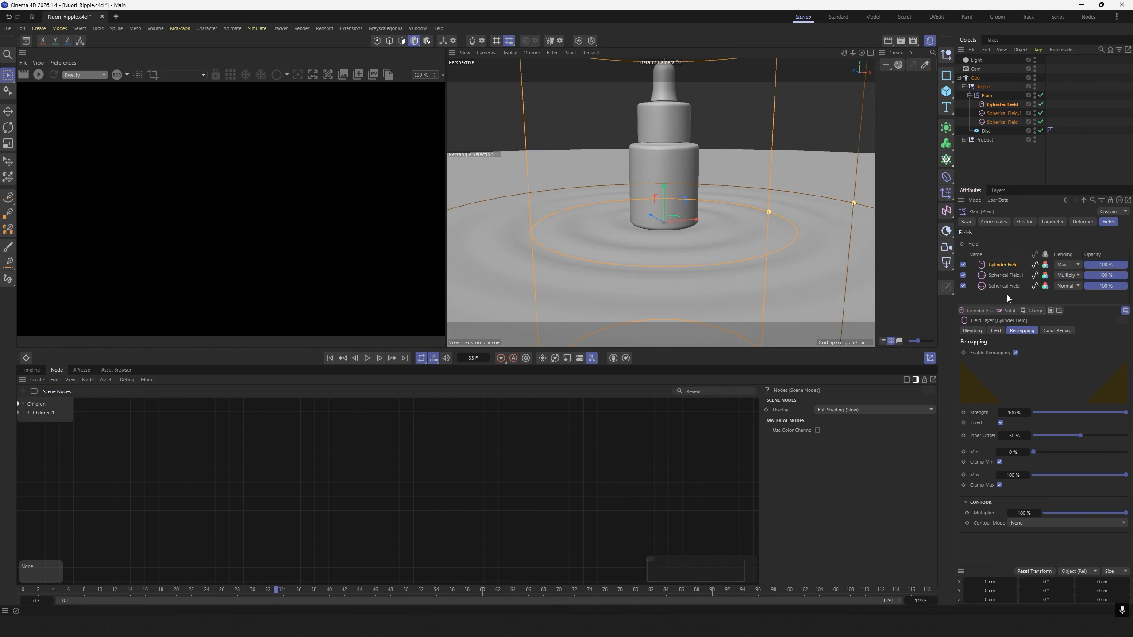
click(1072, 266)
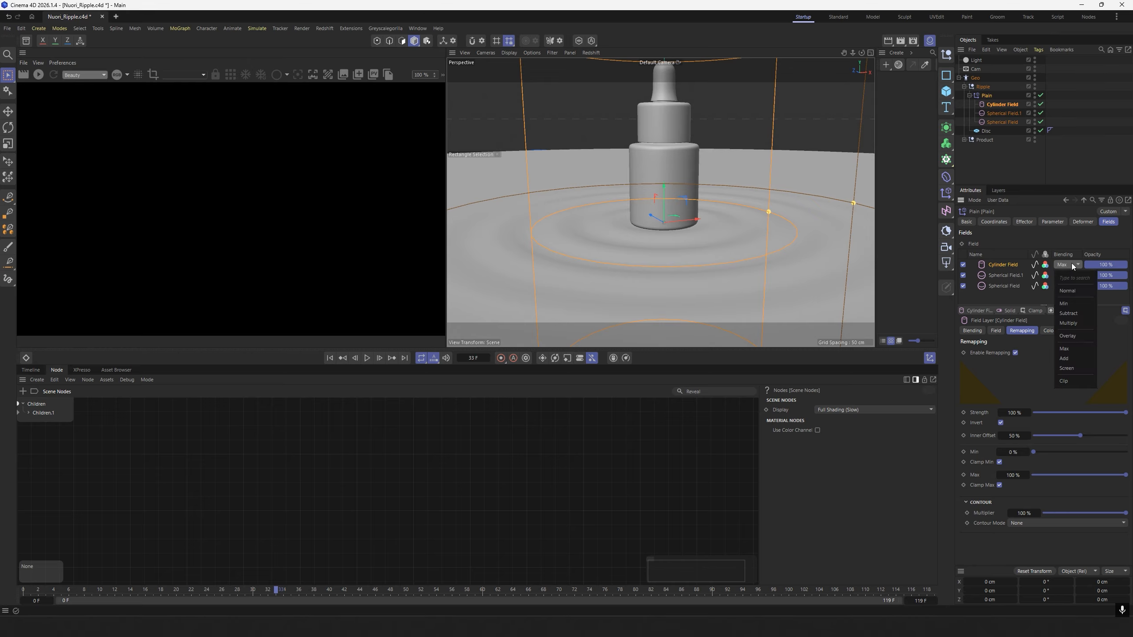
click(1067, 303)
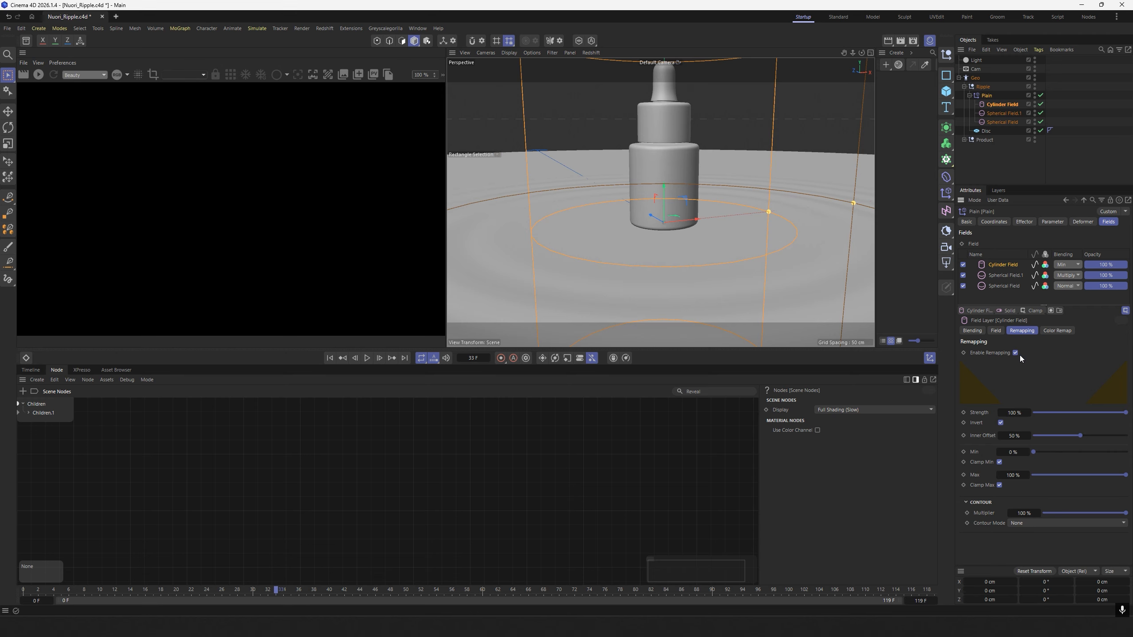
Set the Cylinder Field's radius to 15 cm.
click(996, 331)
drag(1017, 363, 991, 362)
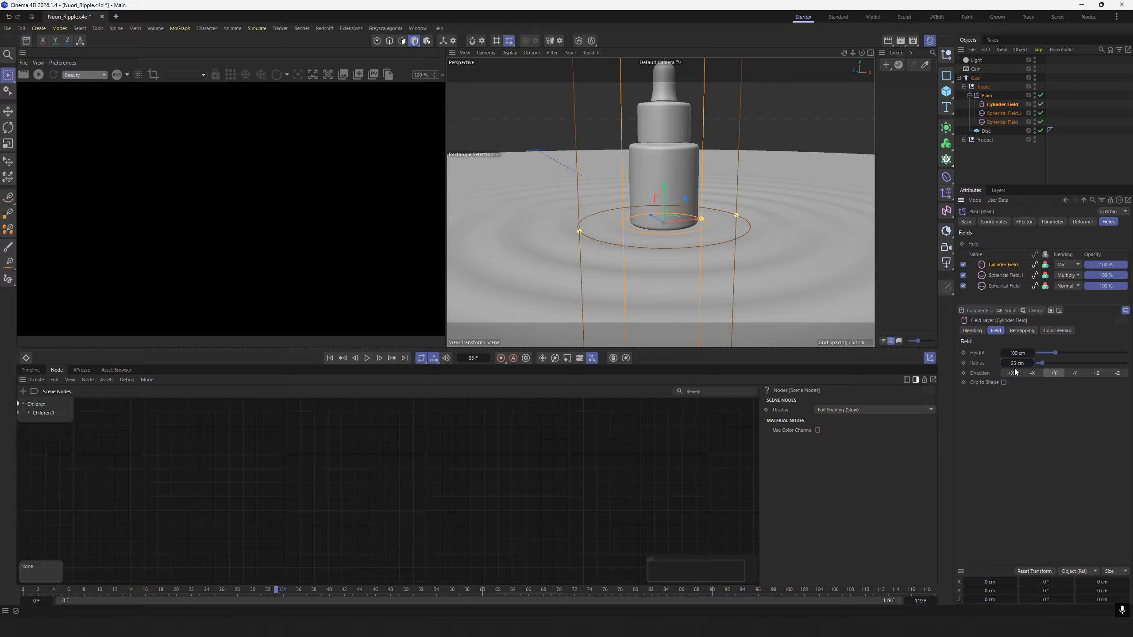
click(1018, 363)
text(15)
key(Return)
Play the animation from the start and examine the surface where it meets the bottle's base.
scroll(715, 197, up, 4)
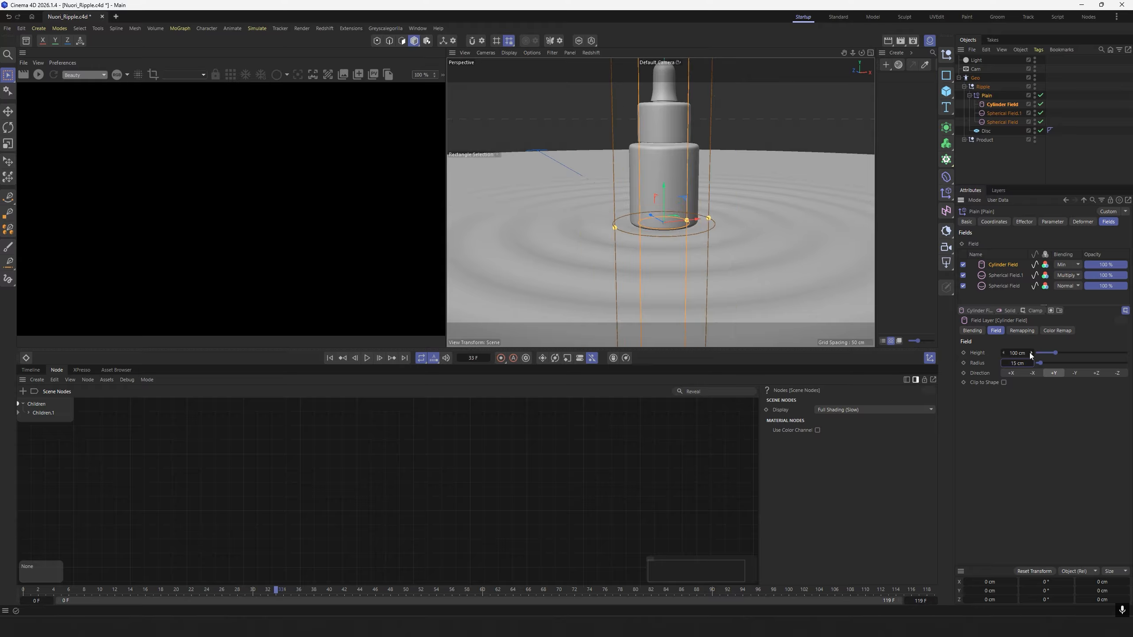
scroll(715, 197, up, 2)
alt+drag(696, 218, 673, 244)
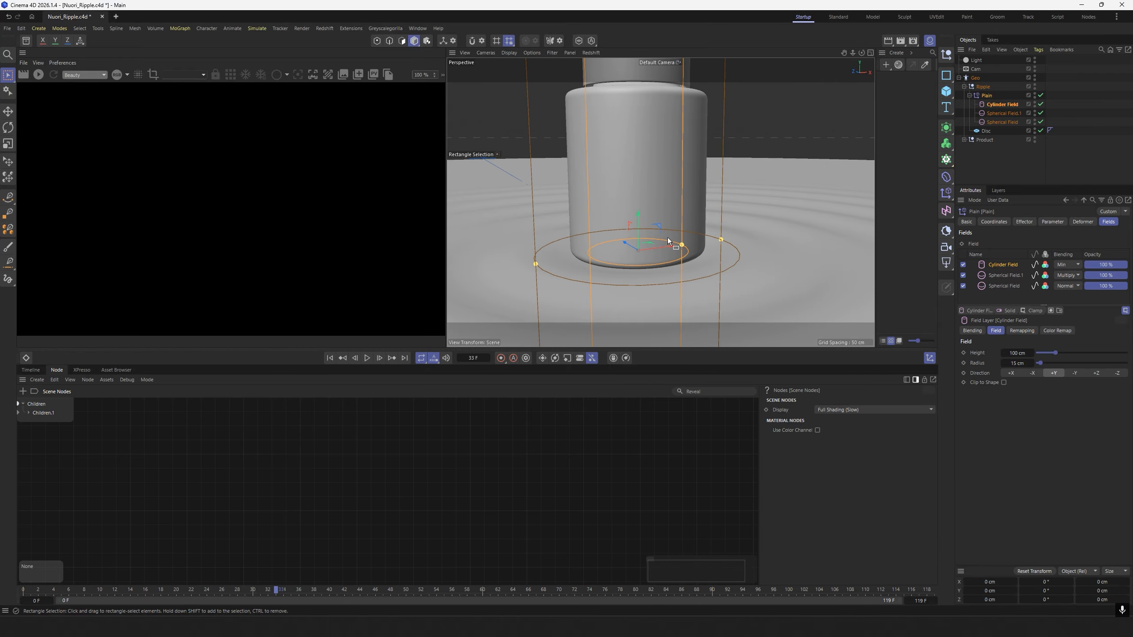
click(331, 358)
click(366, 358)
scroll(676, 256, down, 5)
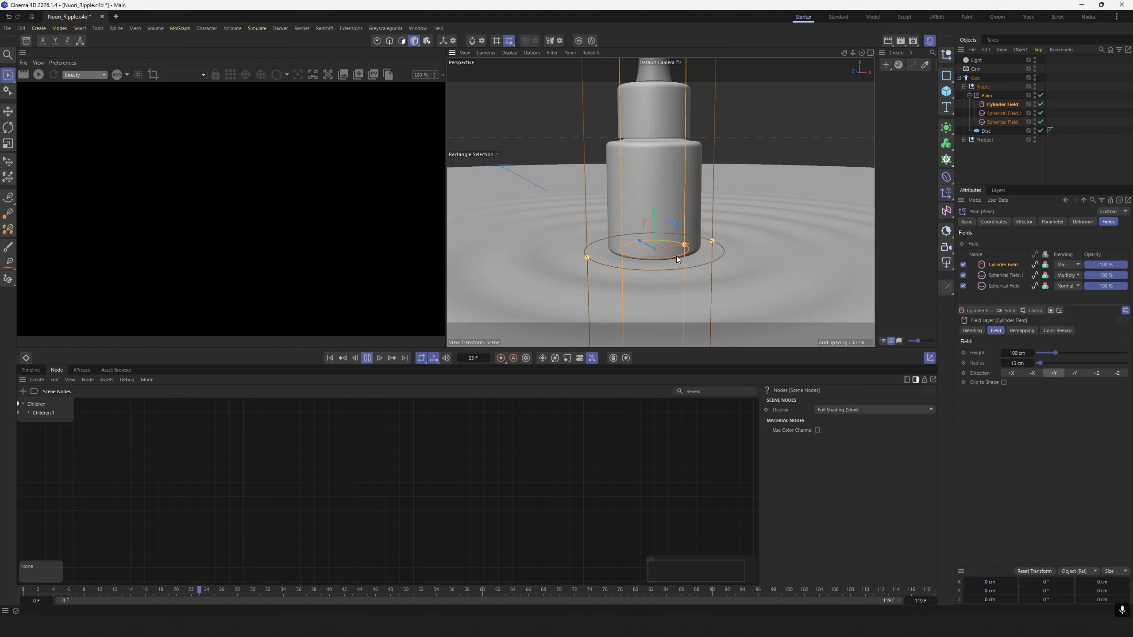
scroll(690, 260, up, 3)
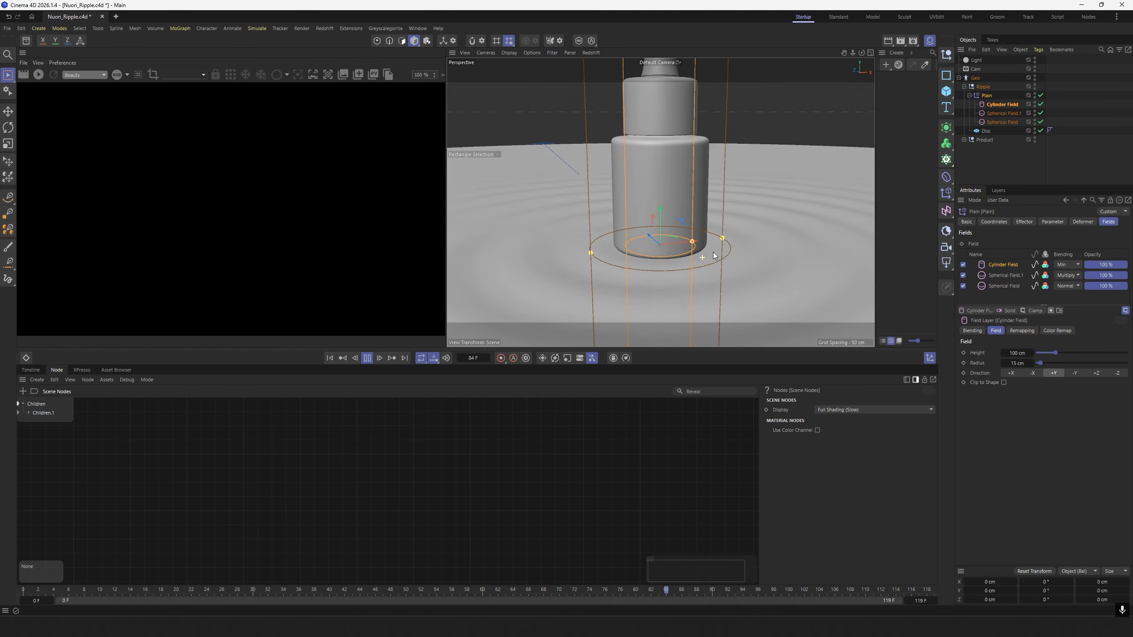
alt+middle_drag(712, 254, 666, 255)
alt+drag(666, 255, 674, 255)
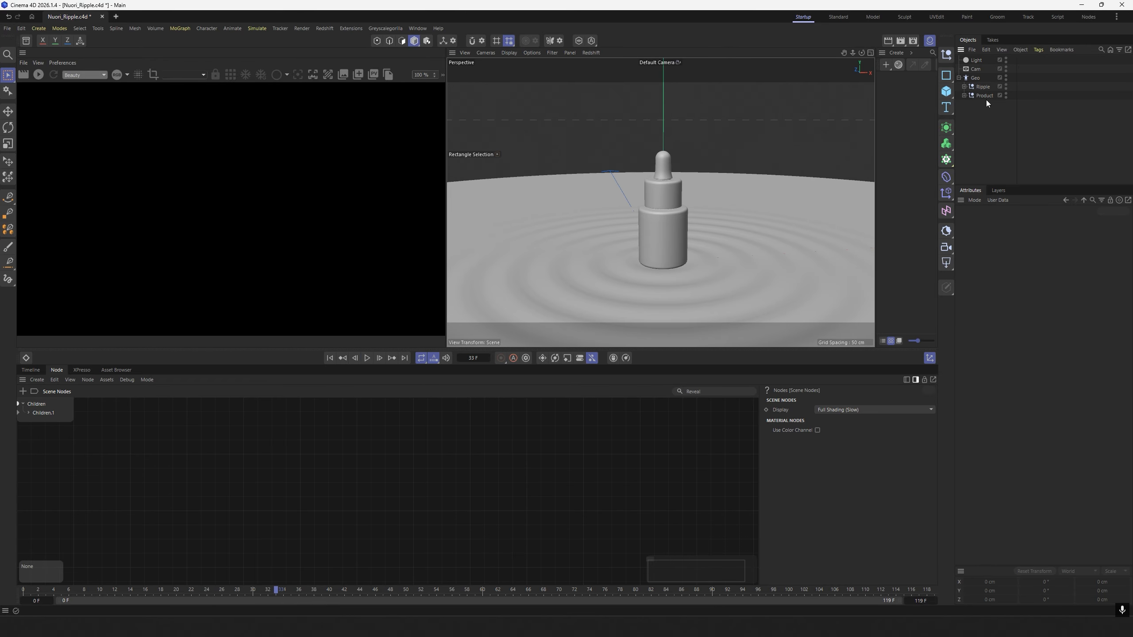
Duplicate the Product group inside the Geo hierarchy and select the copy.
click(985, 96)
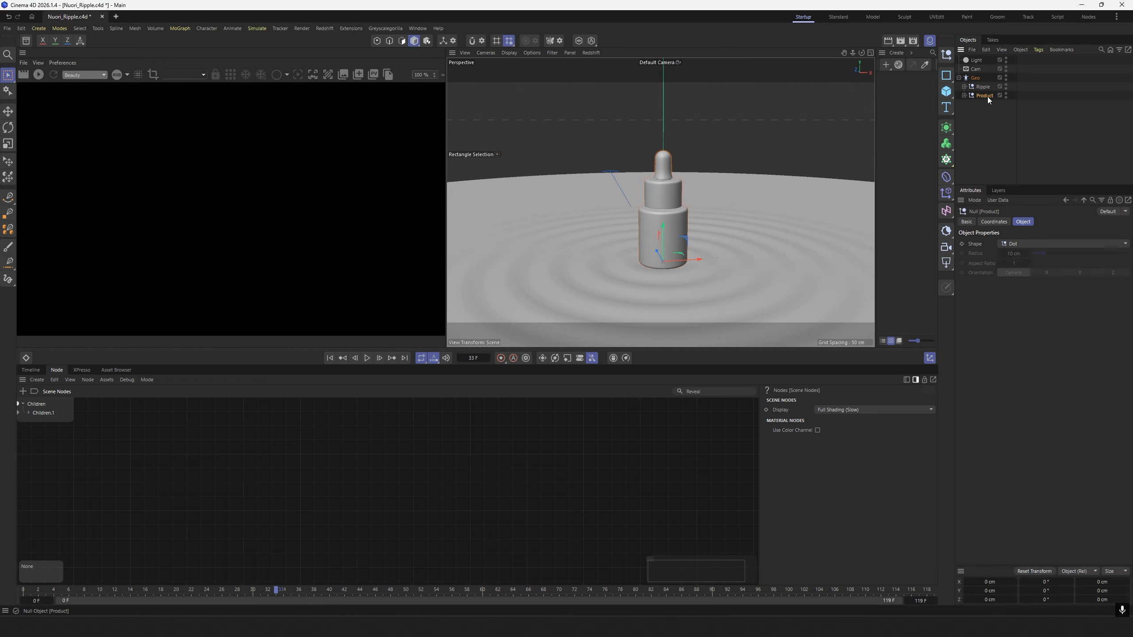
ctrl+drag(988, 95, 983, 92)
click(989, 133)
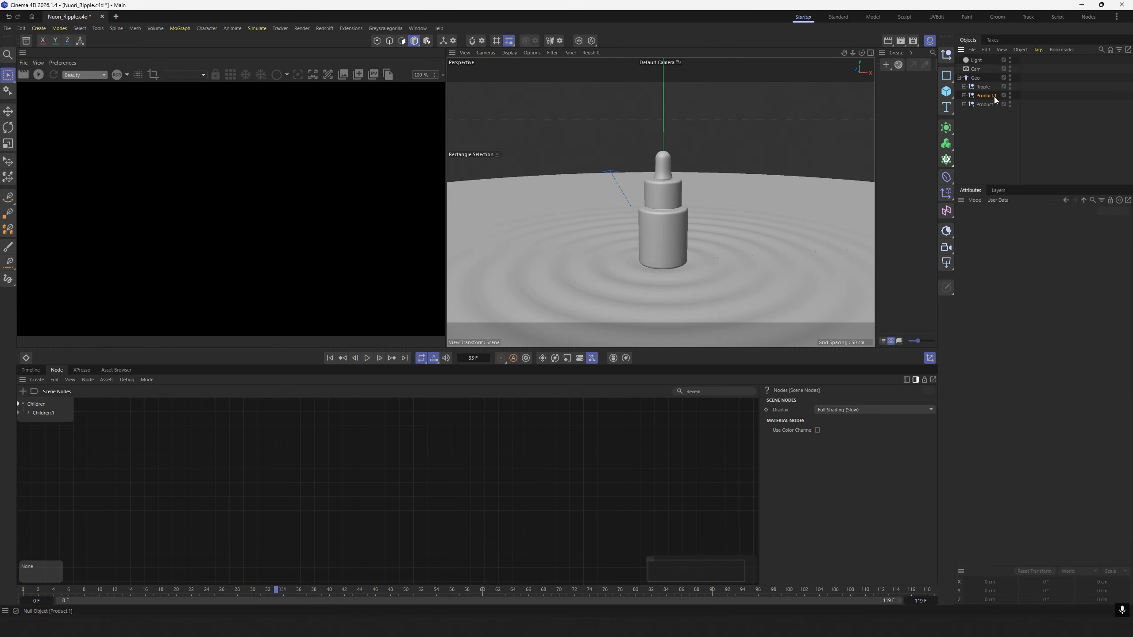
double_click(995, 96)
click(984, 129)
click(984, 98)
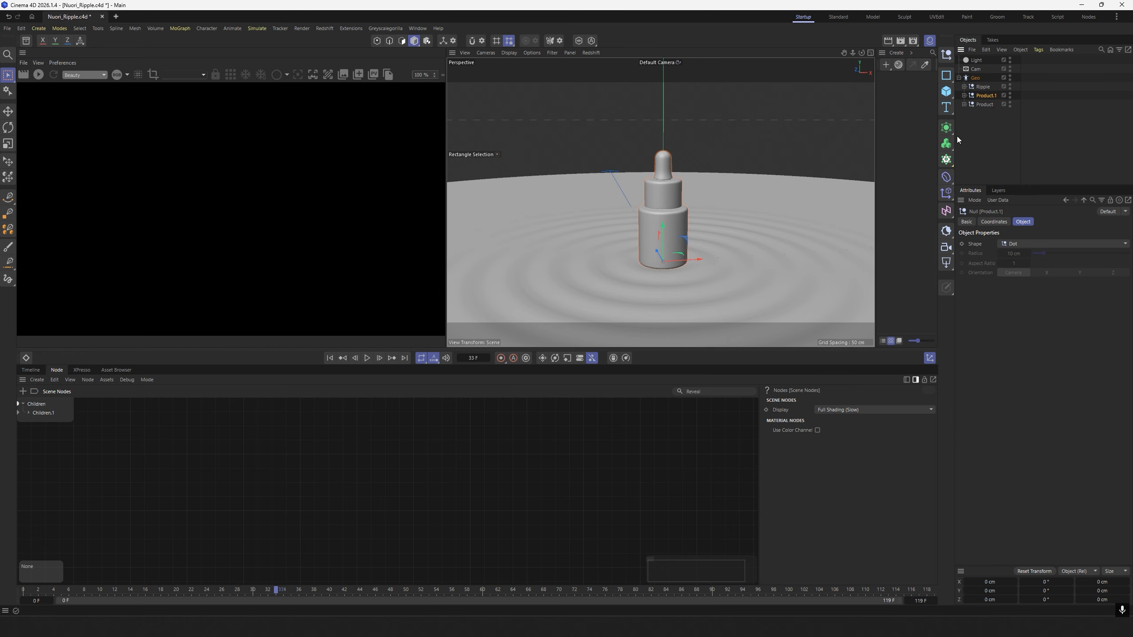
Wrap the duplicated product group in a Volume Builder and set its voxel size to 0.2 cm.
click(949, 146)
click(993, 158)
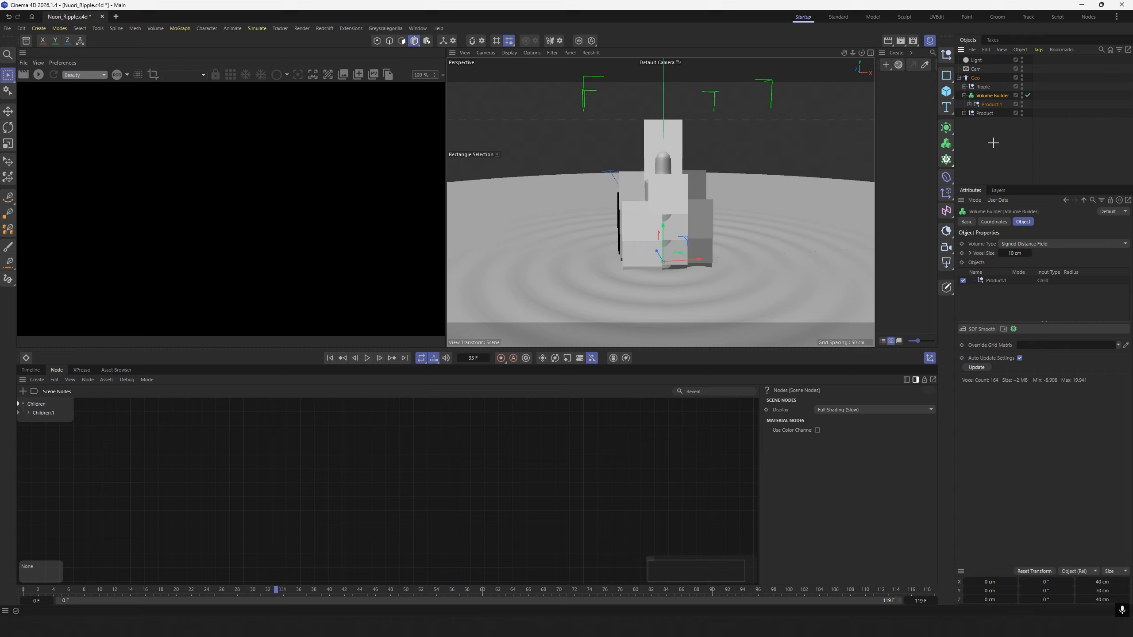
click(1025, 253)
text(0.2)
key(Return)
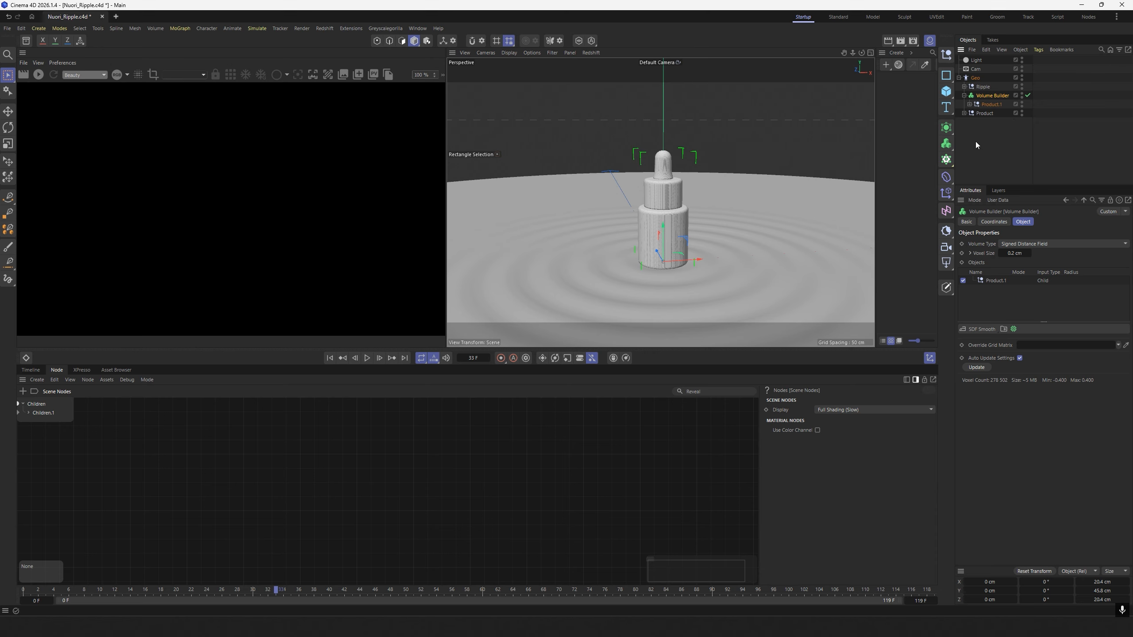
Nest the Volume Builder under a new Volume Mesher.
click(947, 145)
alt+click(1002, 177)
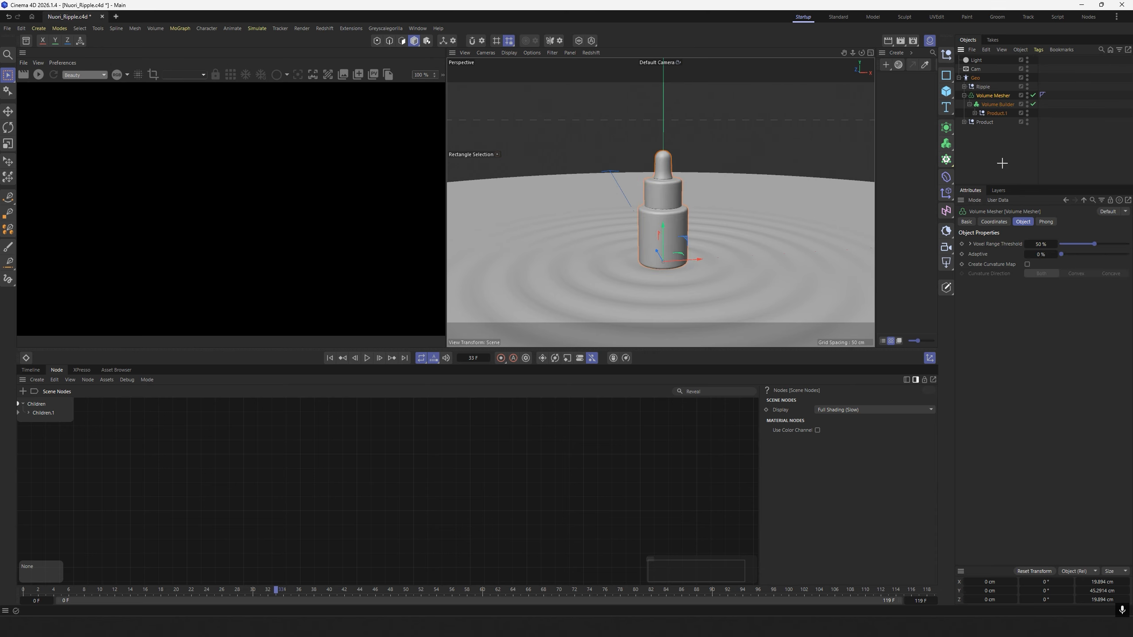
click(1001, 164)
Rename the Volume Mesher as Product_Souce and collapse its hierarchy.
double_click(999, 114)
key(ctrl+c)
click(997, 165)
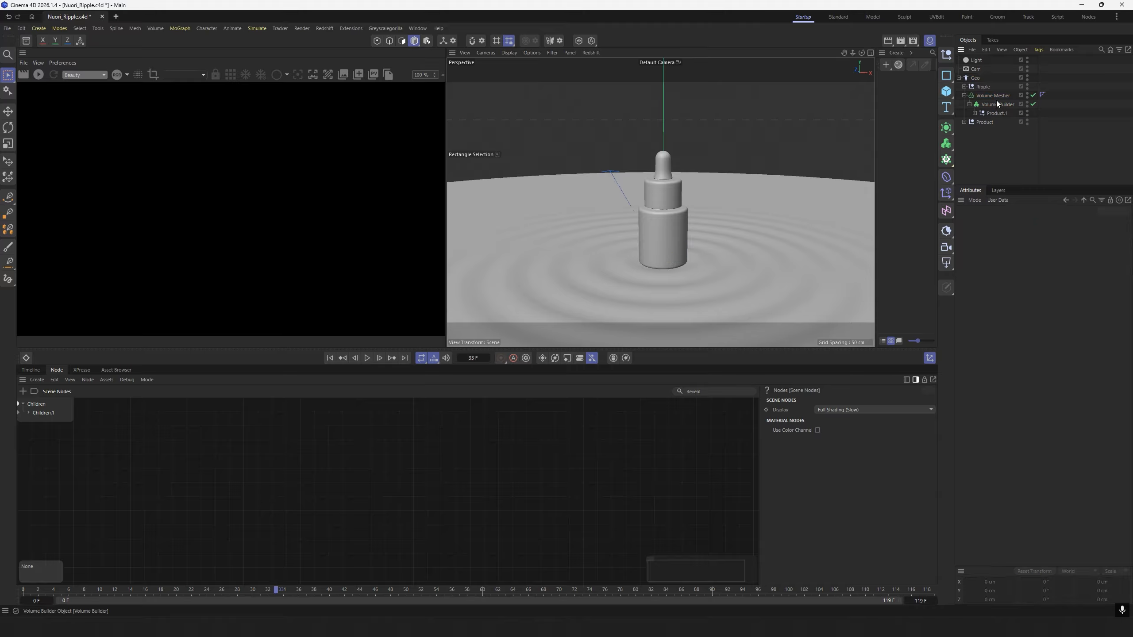
double_click(996, 97)
key(ctrl+v)
click(996, 154)
double_click(991, 95)
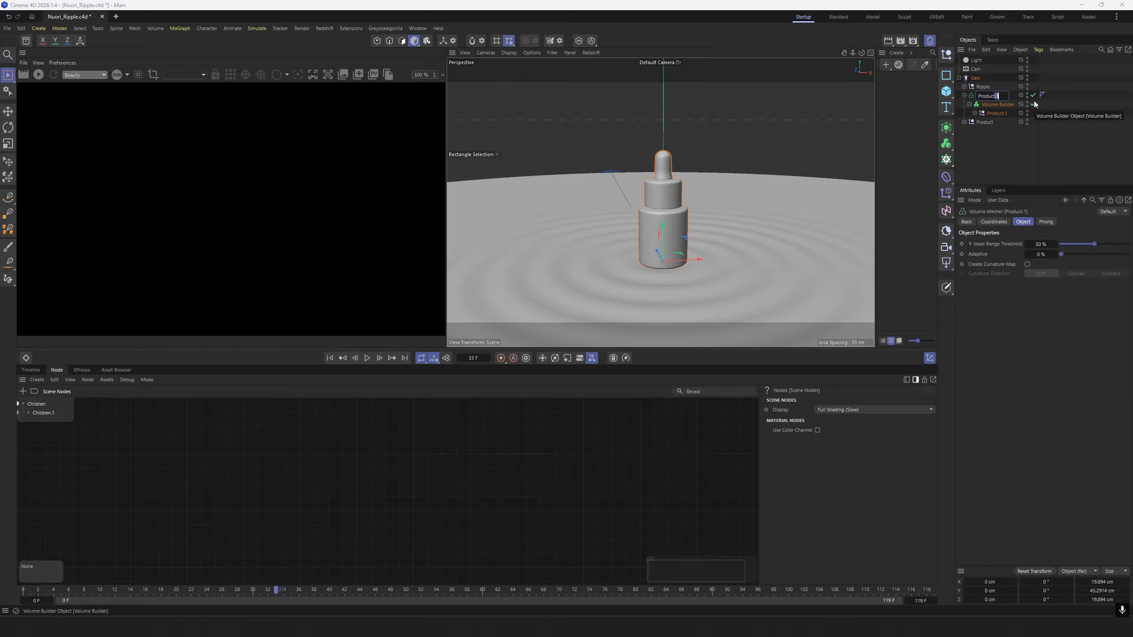
key(BackSpace)
key(BackSpace)
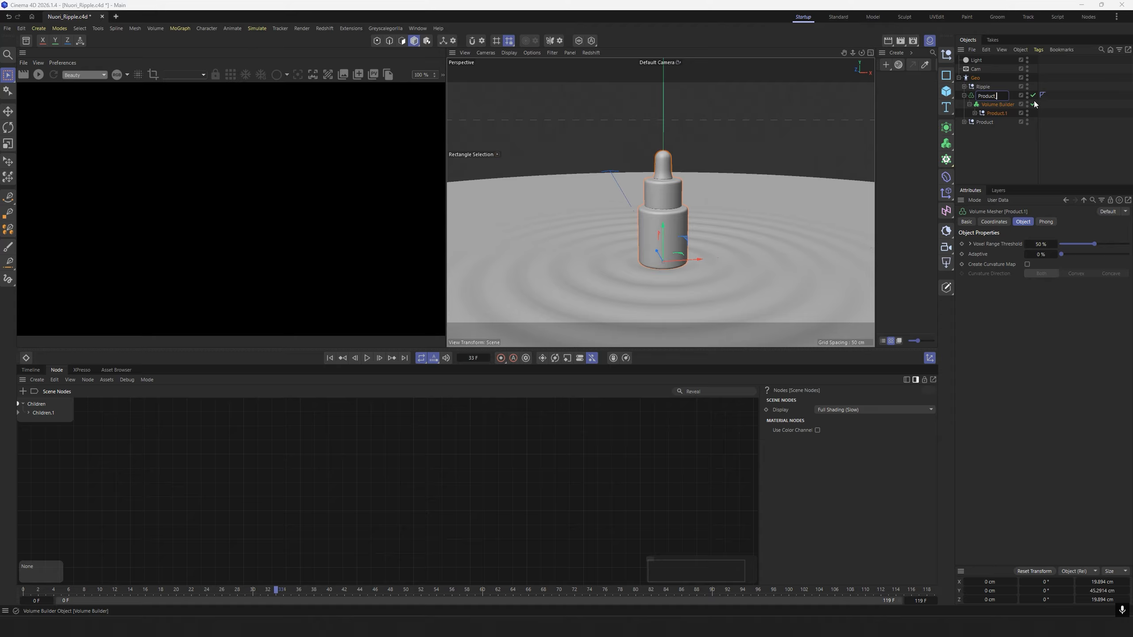
text(_Souce)
click(992, 148)
click(963, 95)
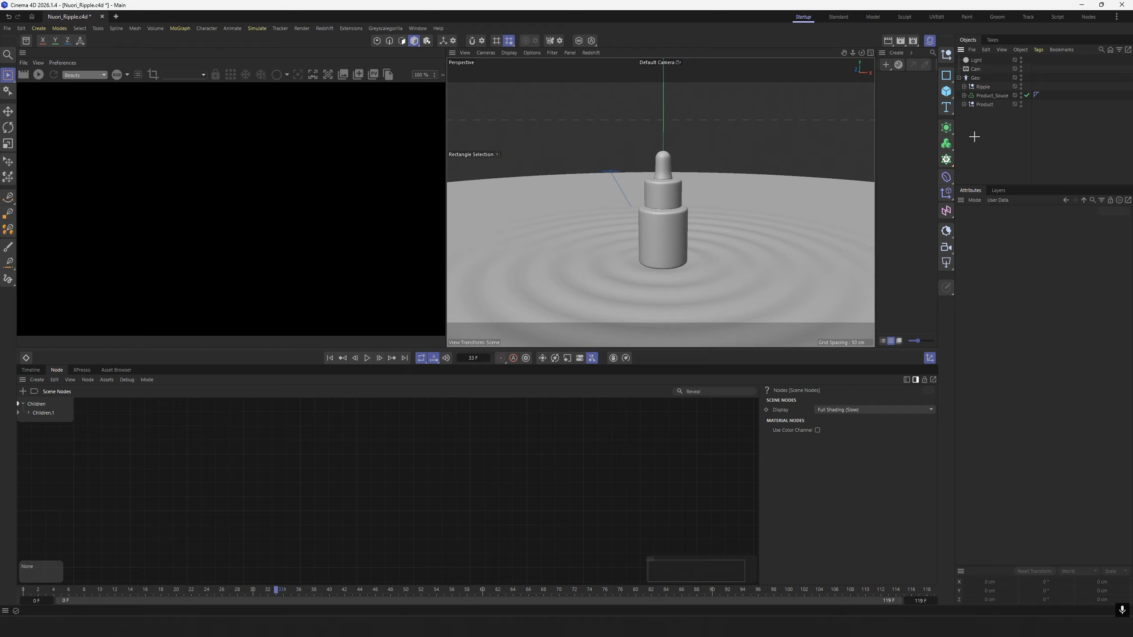
Create a null named Drops inside the Geo group, between Ripple and Product_Souce.
click(946, 55)
drag(977, 61, 977, 97)
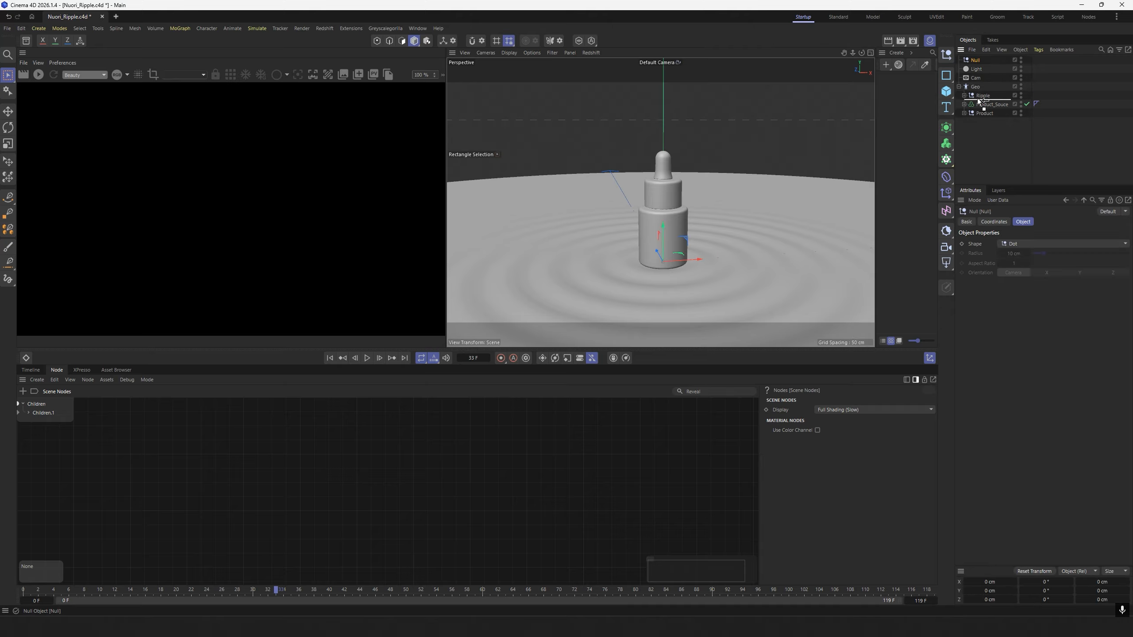
double_click(978, 96)
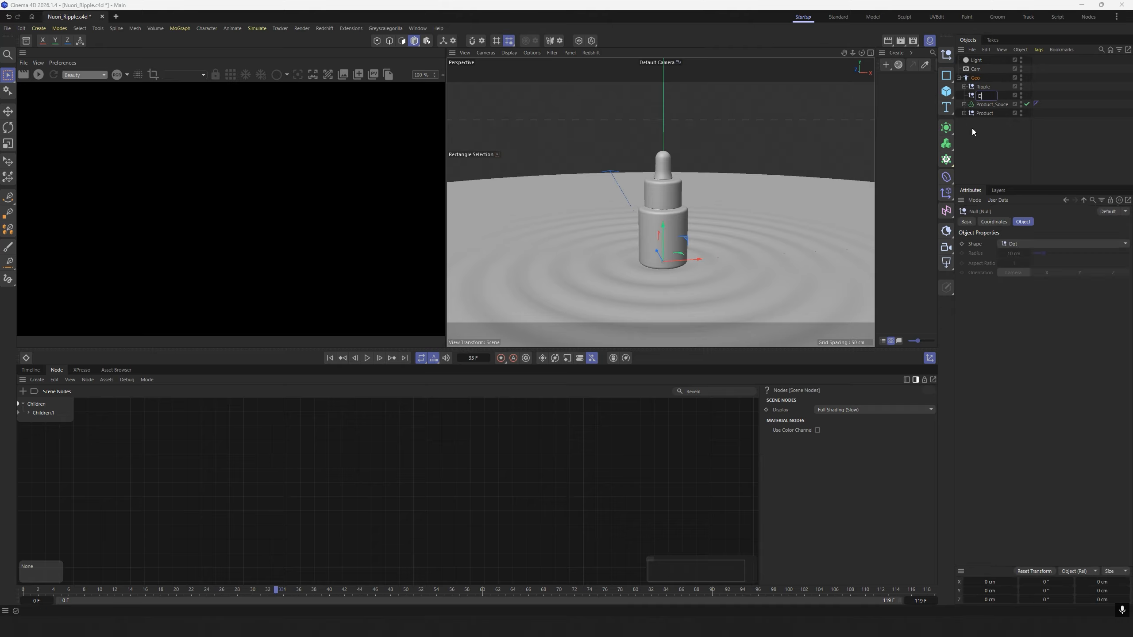
text(Drops)
key(Return)
Add a sphere inside the Drops null with a radius of 0.45 cm and 16 segments.
click(945, 92)
click(1039, 137)
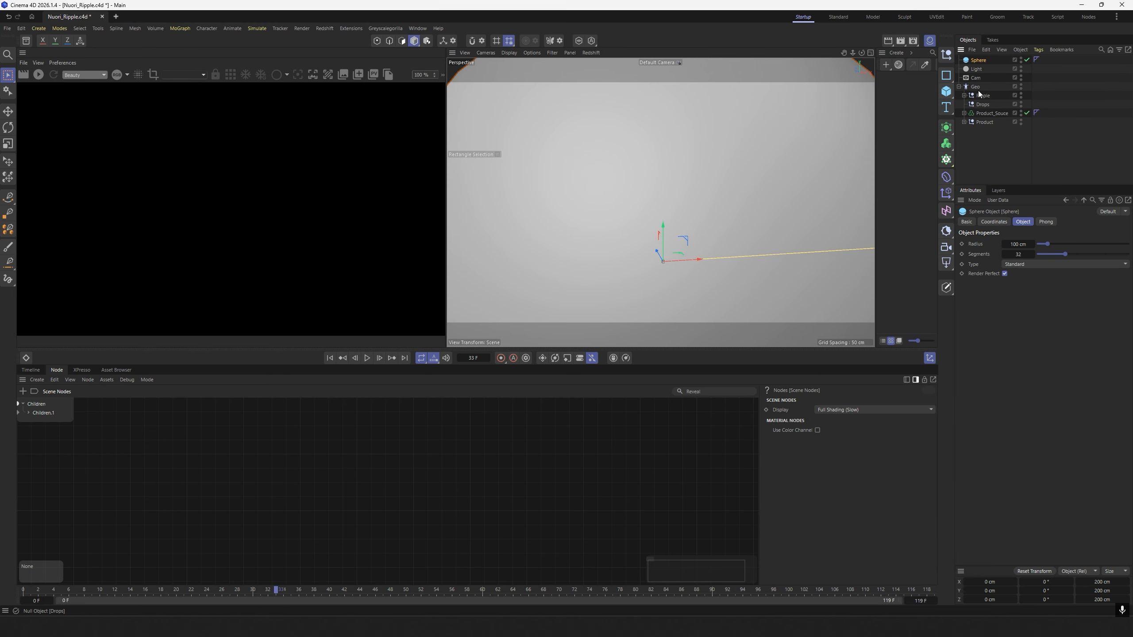
drag(978, 60, 987, 103)
click(1017, 244)
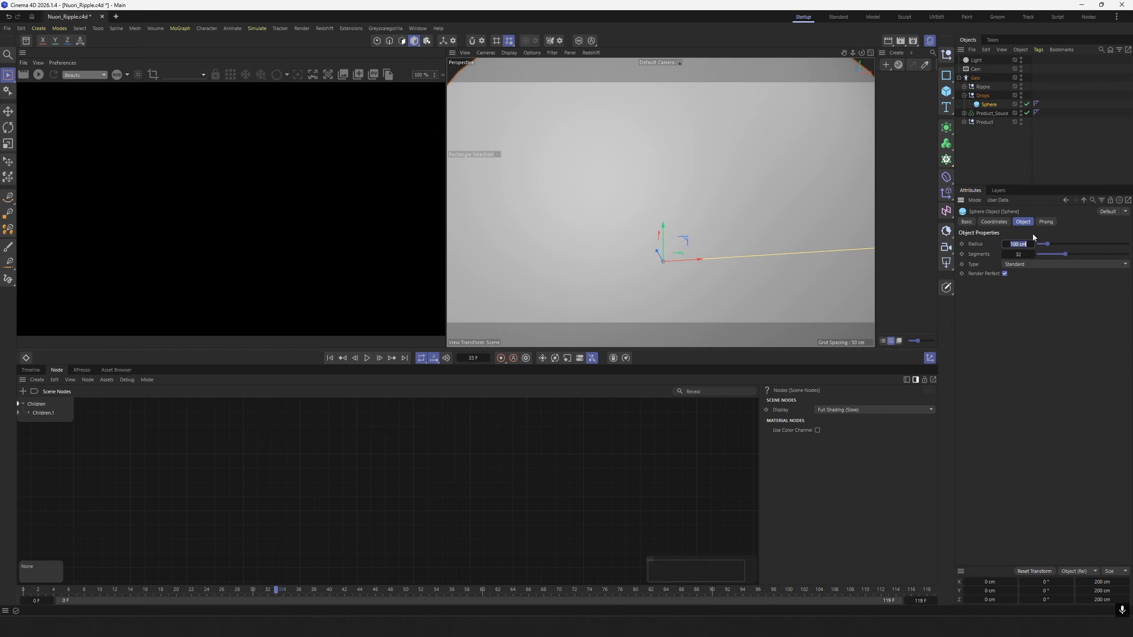
text(0.45)
click(1028, 253)
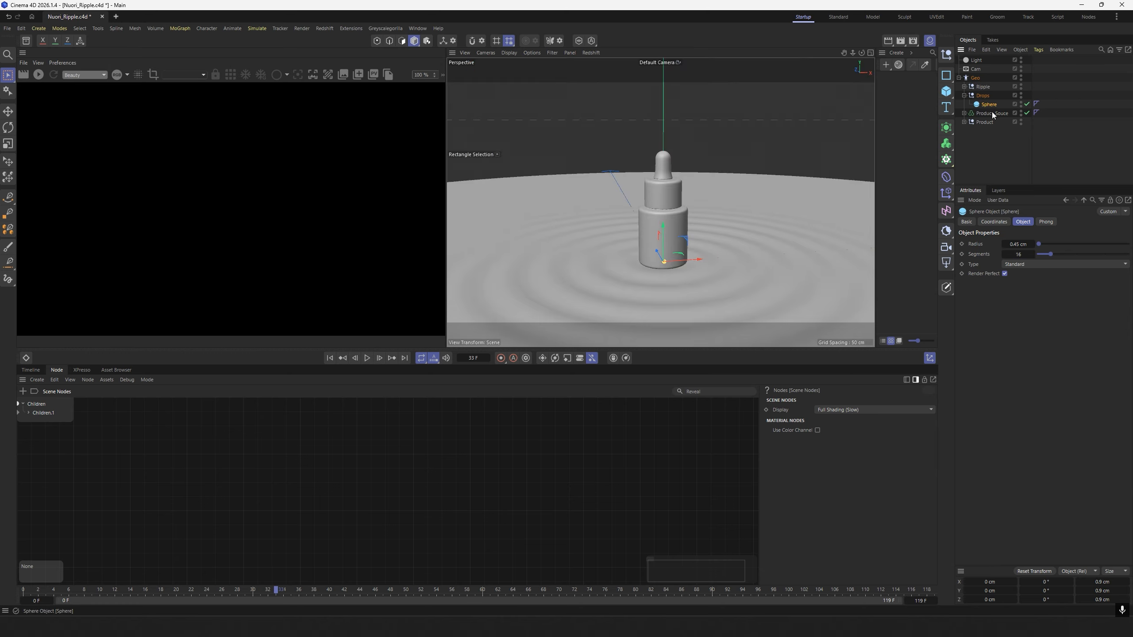
Wrap the sphere in a Cloner set to Object mode, distributing the clones over Product_Souce.
click(946, 159)
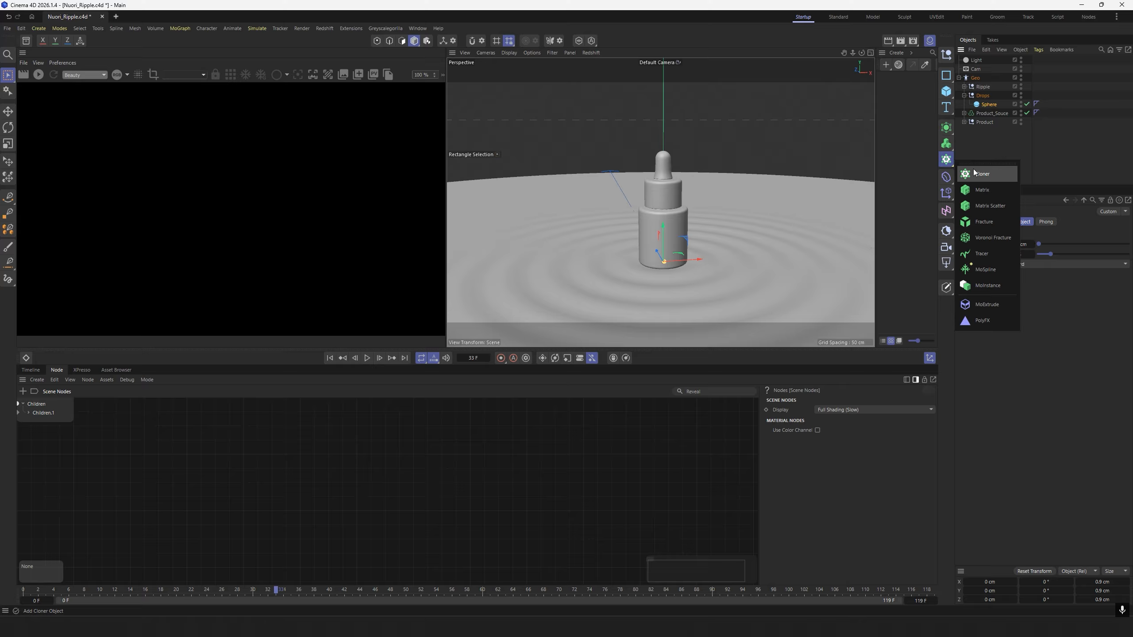
alt+click(981, 175)
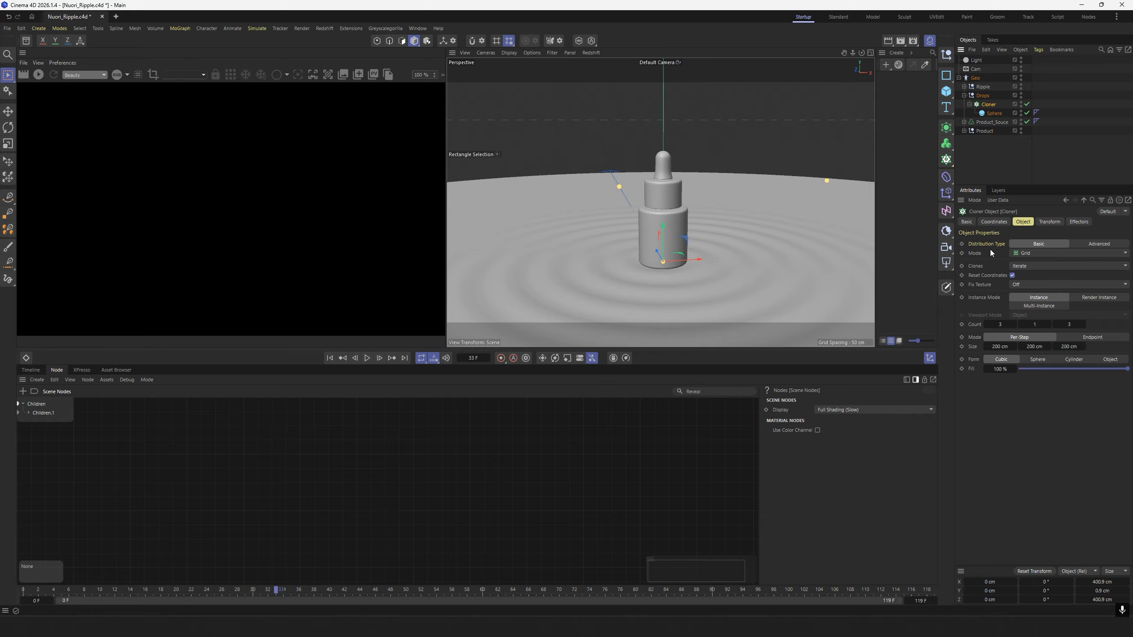
click(1067, 253)
click(1045, 265)
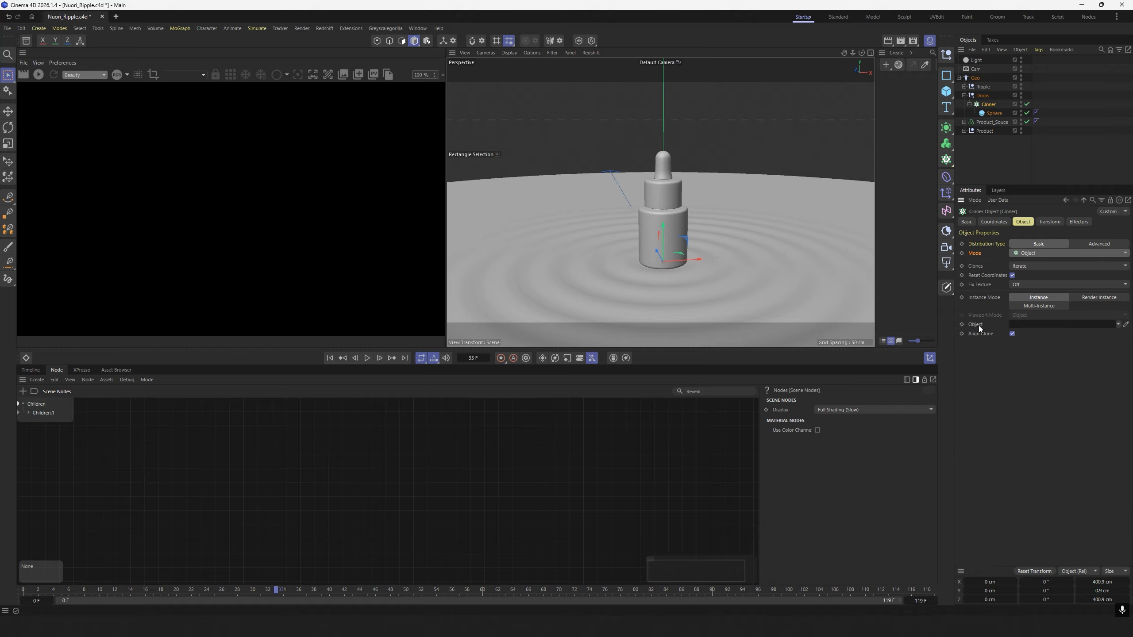
click(992, 122)
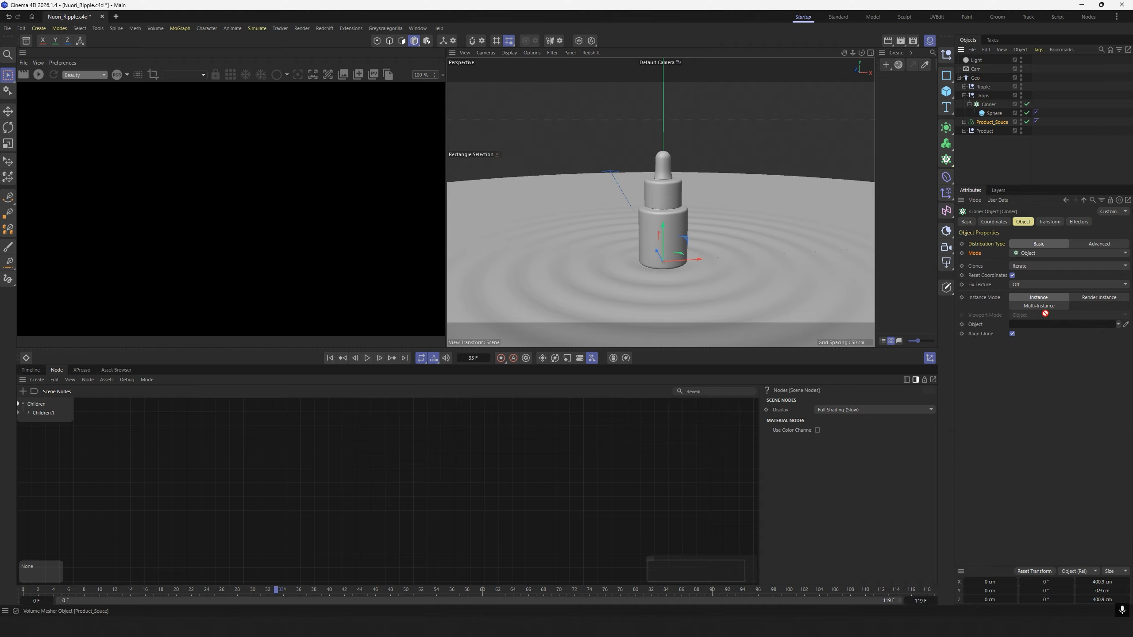
drag(1044, 313, 1051, 326)
Set the Cloner's count to 500 so the spheres cover the bottle, and collapse its hierarchy.
scroll(660, 208, up, 2)
alt+drag(660, 209, 674, 232)
click(969, 104)
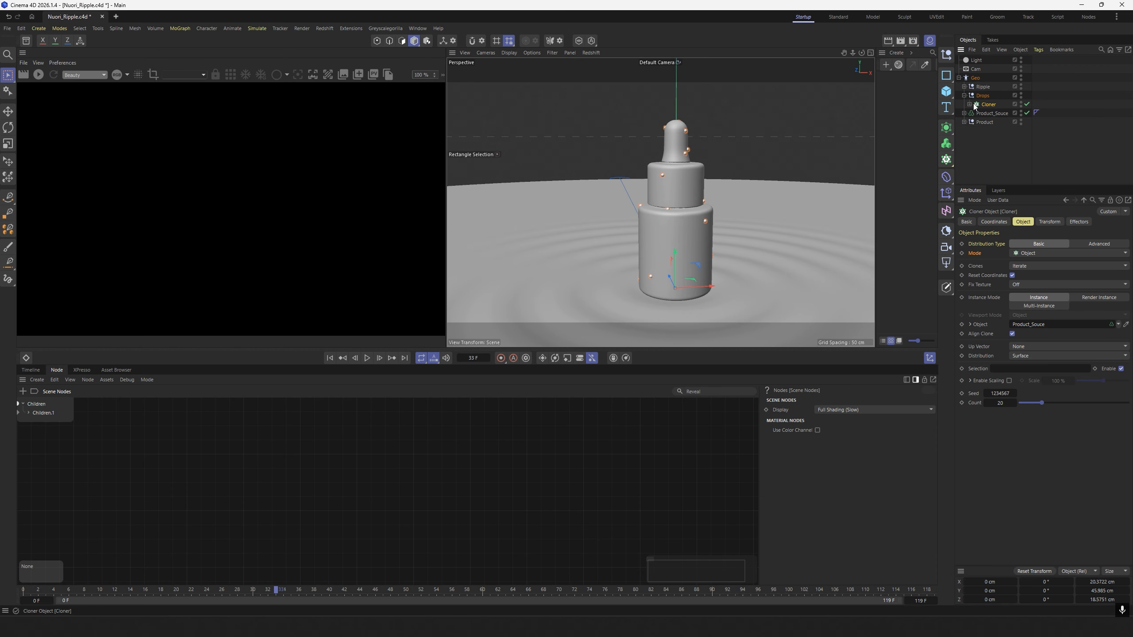
click(1000, 404)
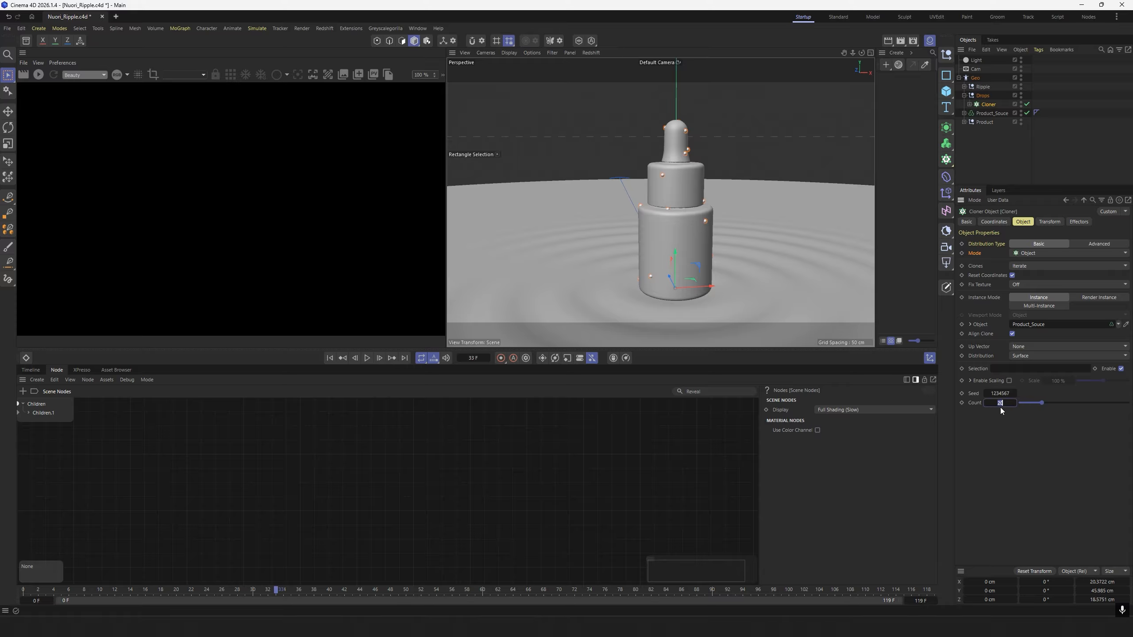
click(993, 177)
alt+drag(673, 225, 693, 250)
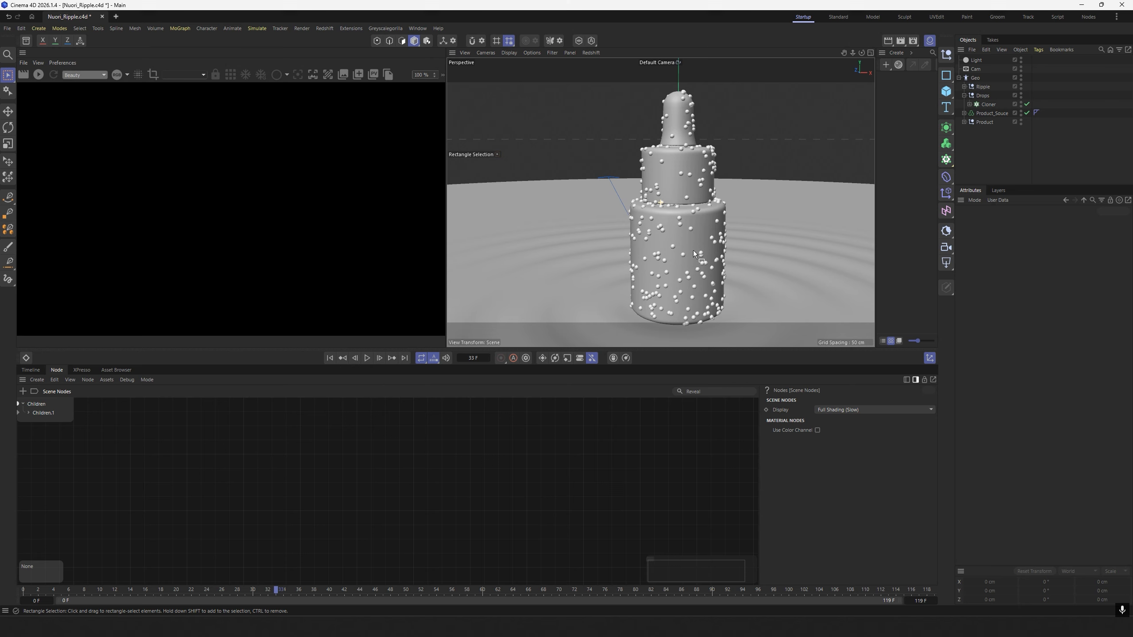
Add a Random effector to the Cloner and place it above the Cloner in the Drops null.
click(993, 105)
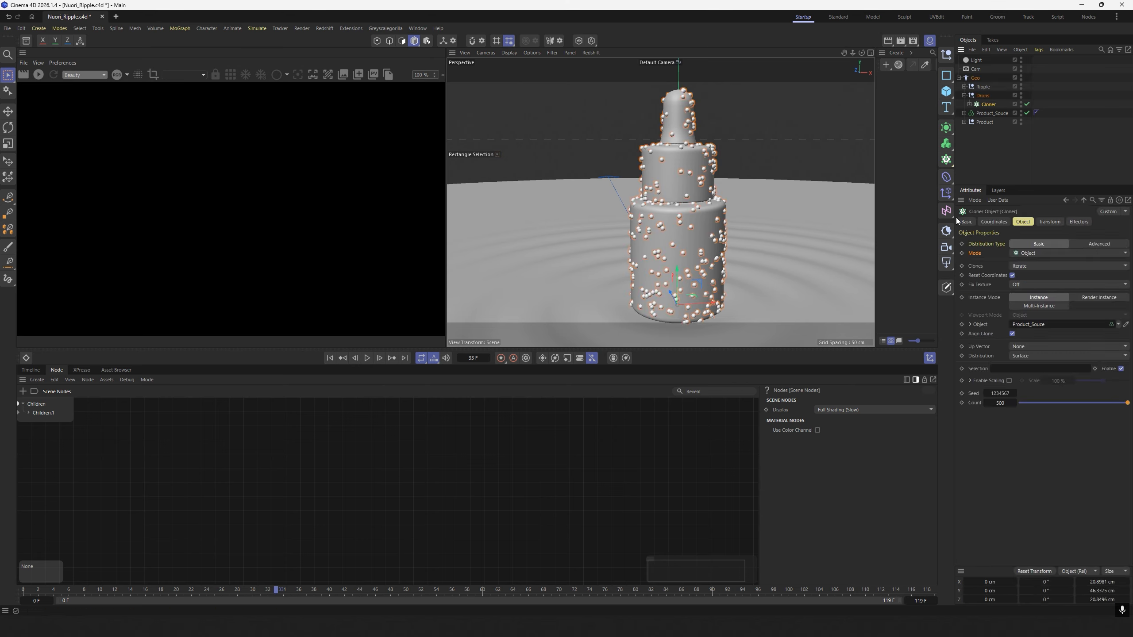
click(946, 193)
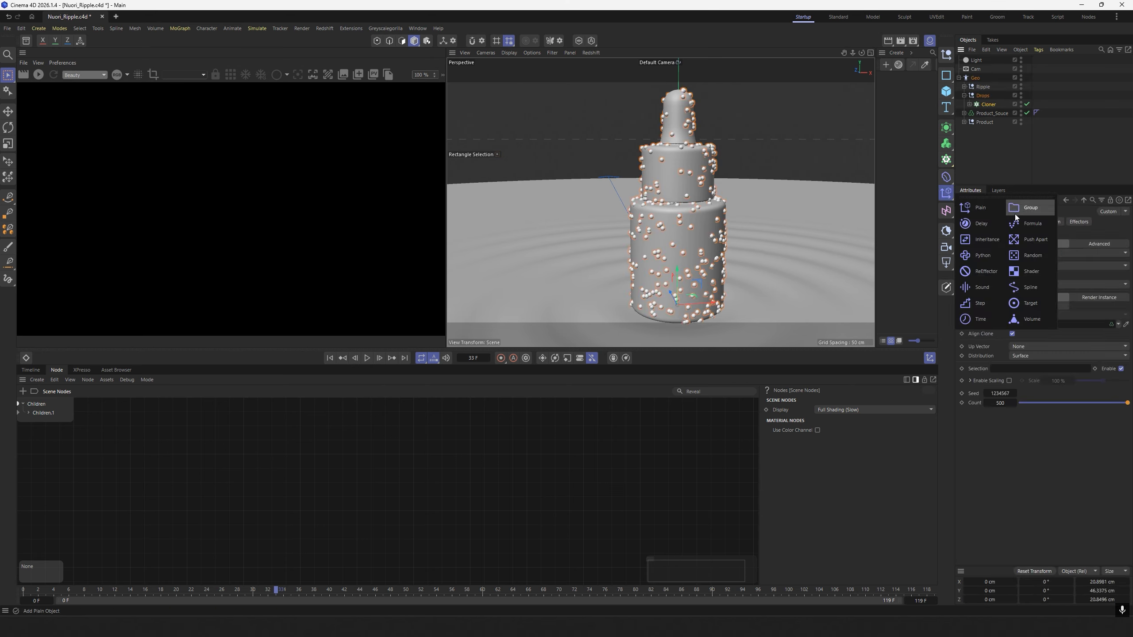
click(1020, 255)
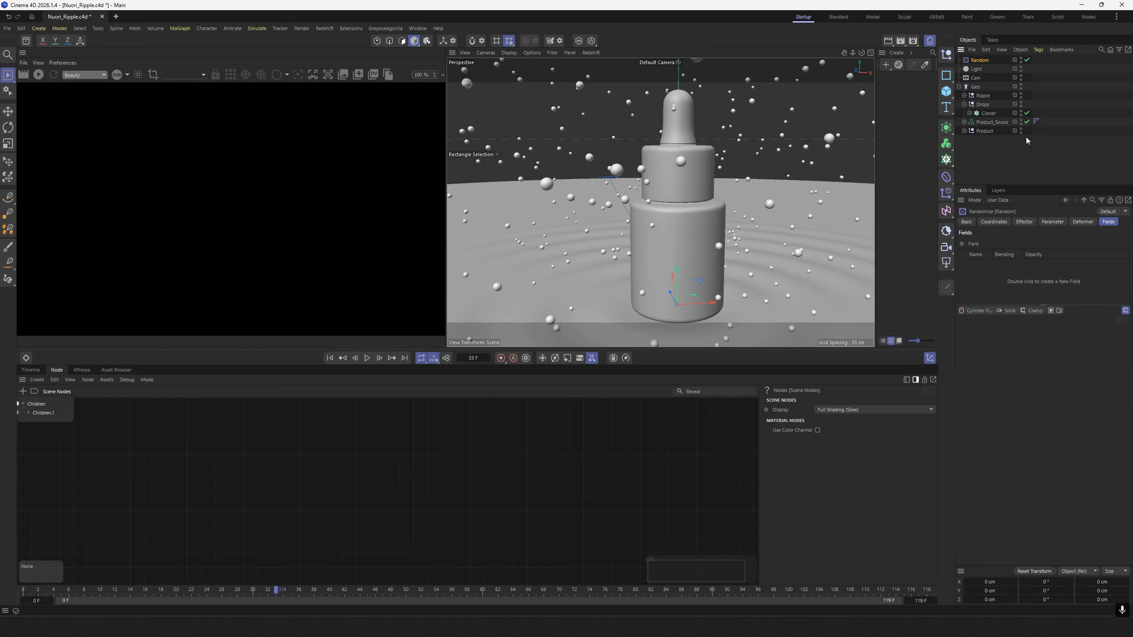
drag(981, 61, 984, 113)
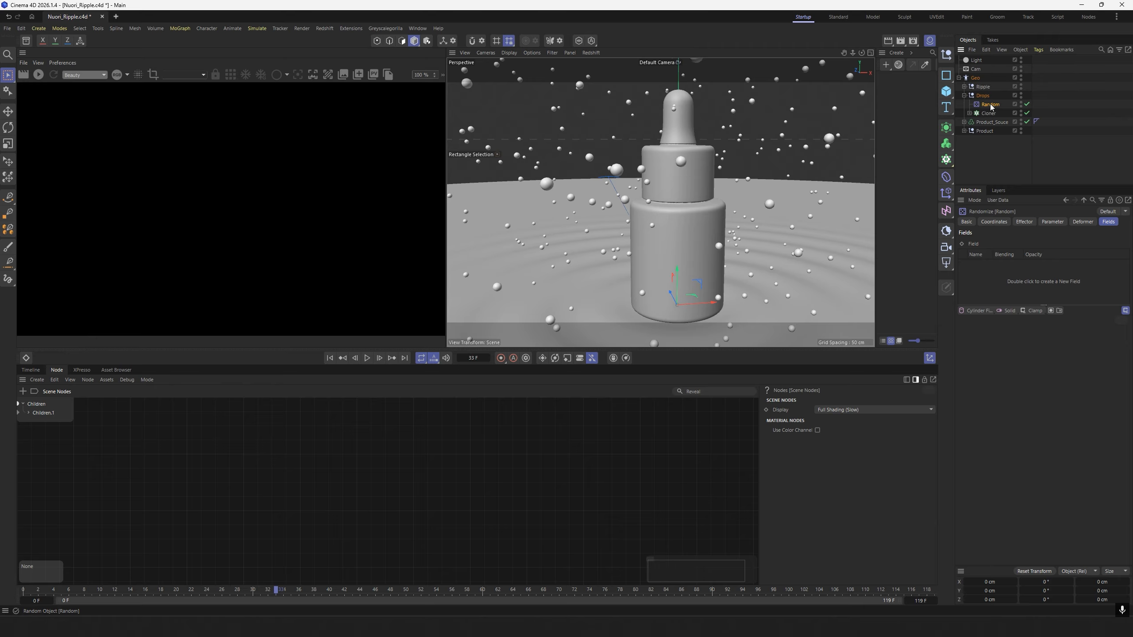
Turn off the Random effector's position variation and enable uniform scale variation with a value of 1.
click(1052, 221)
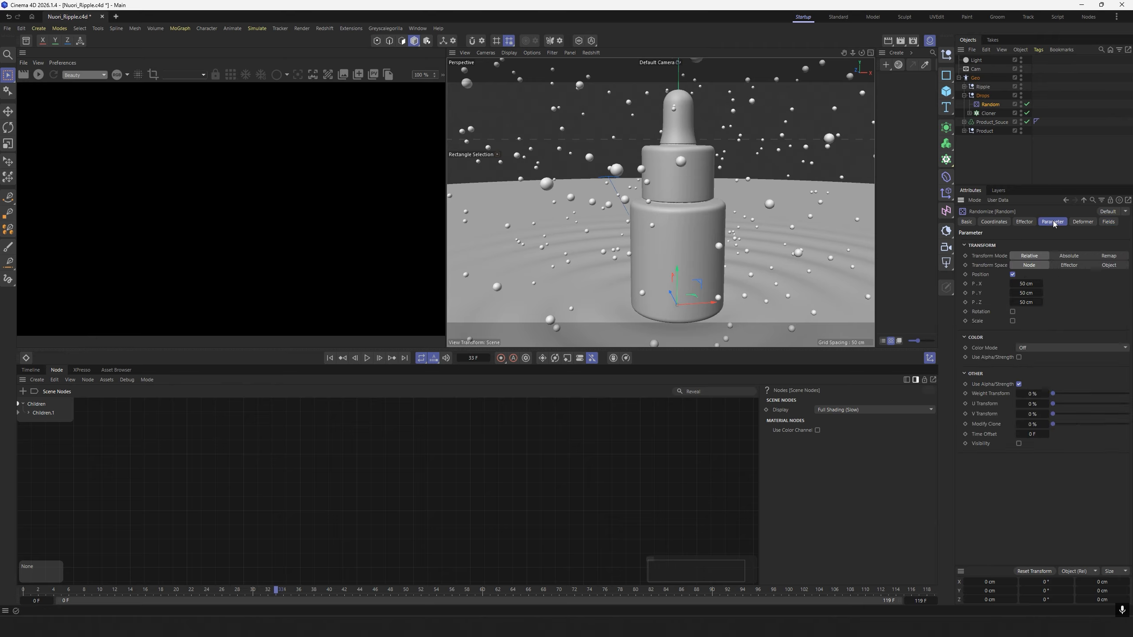
click(1012, 275)
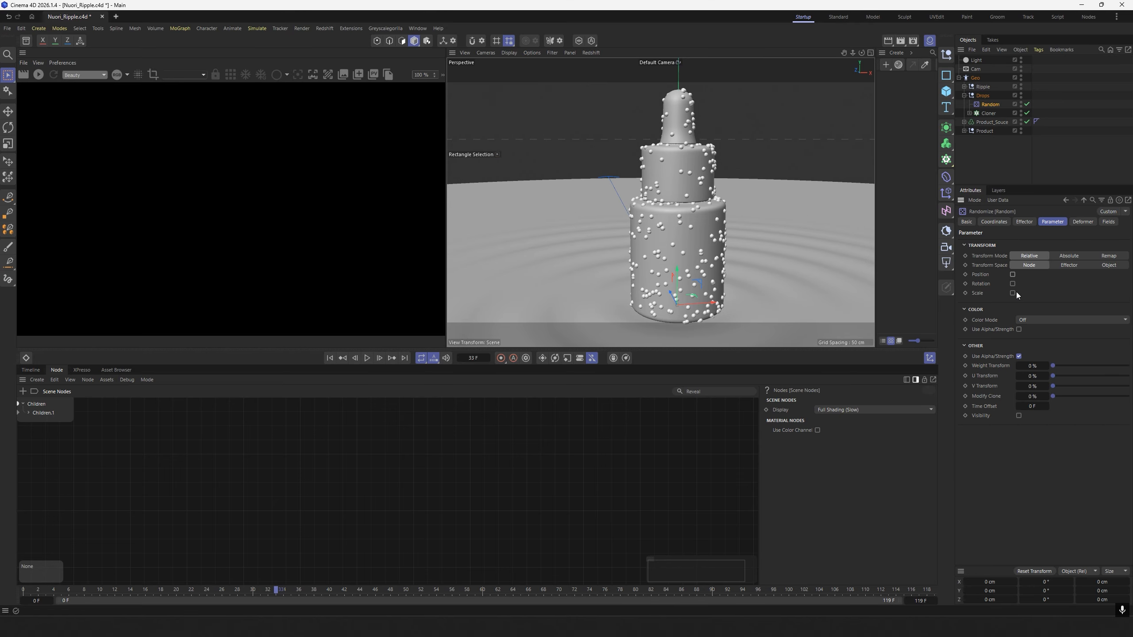
click(1011, 293)
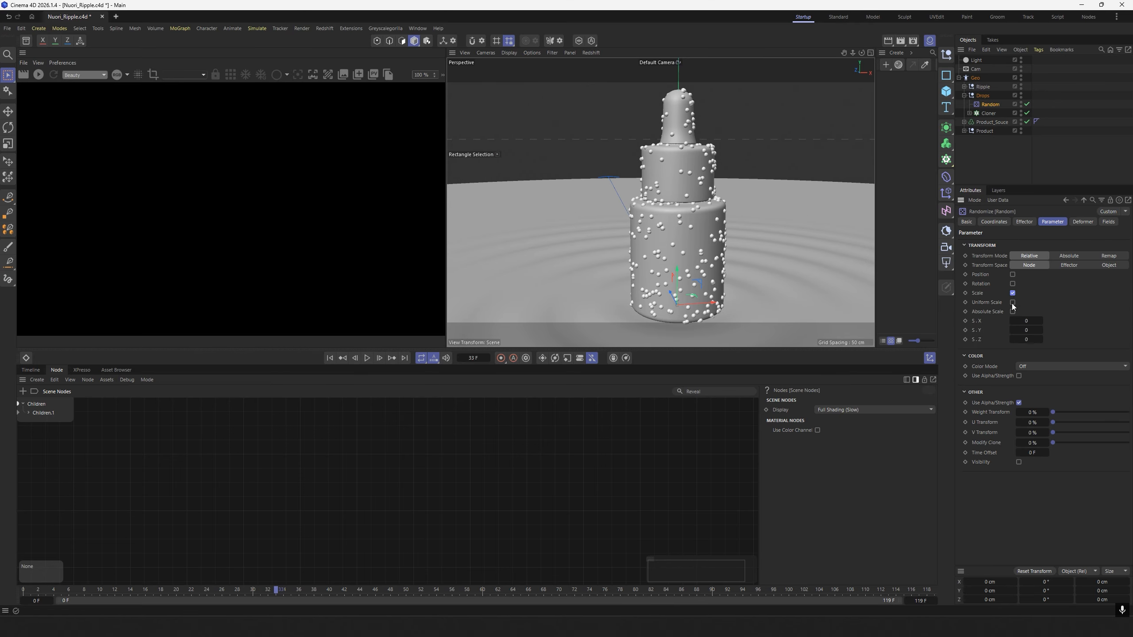
click(1013, 302)
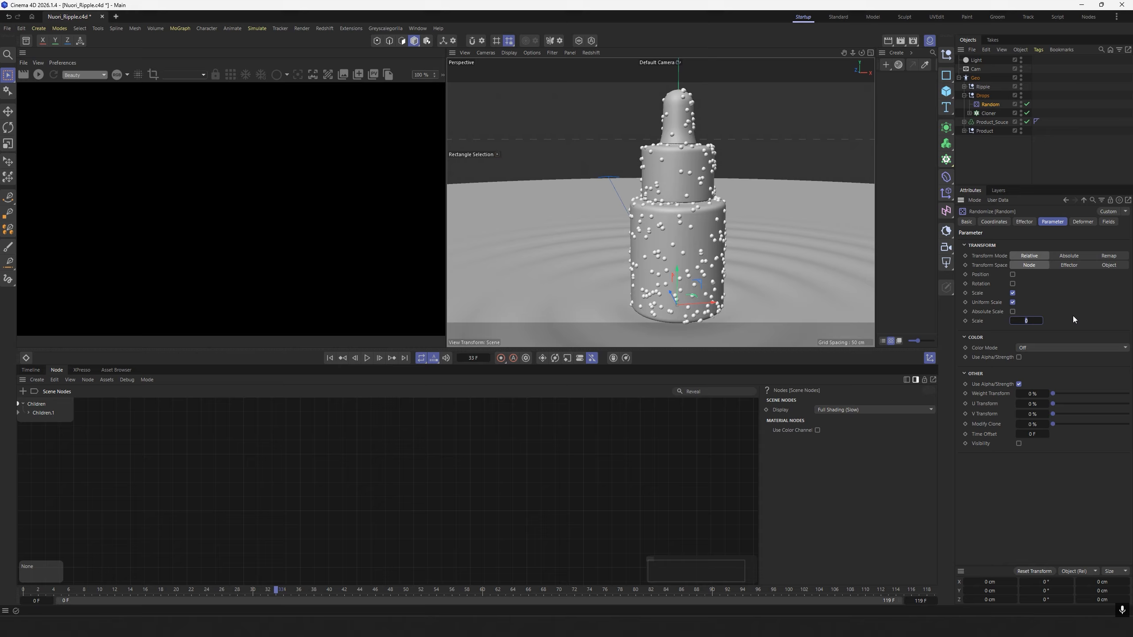
key(Return)
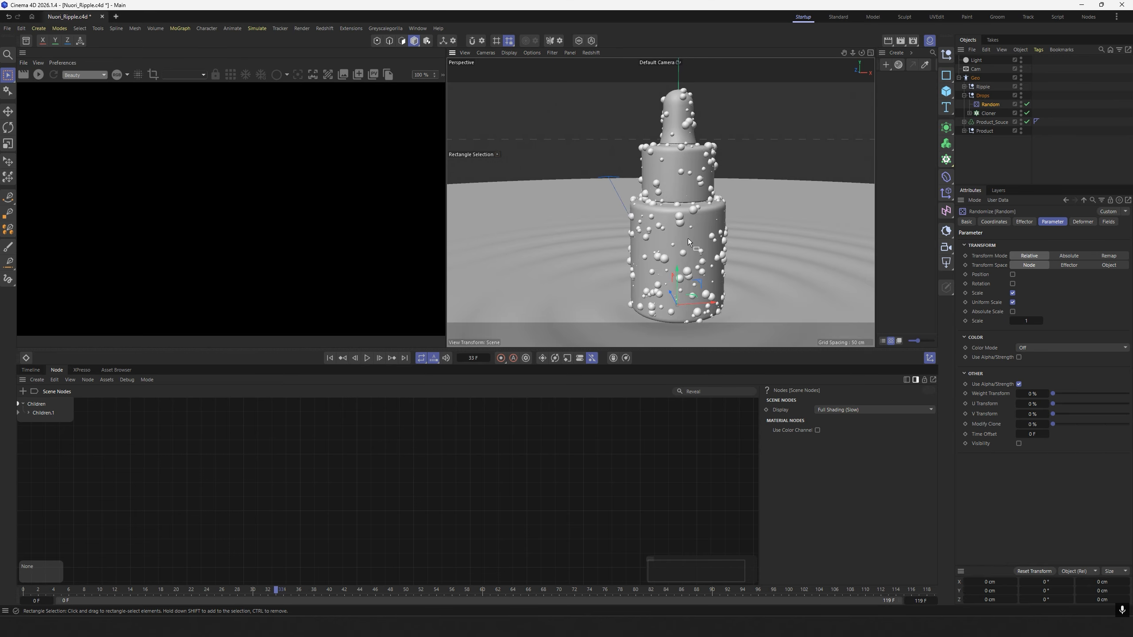
alt+drag(687, 238, 838, 201)
click(986, 177)
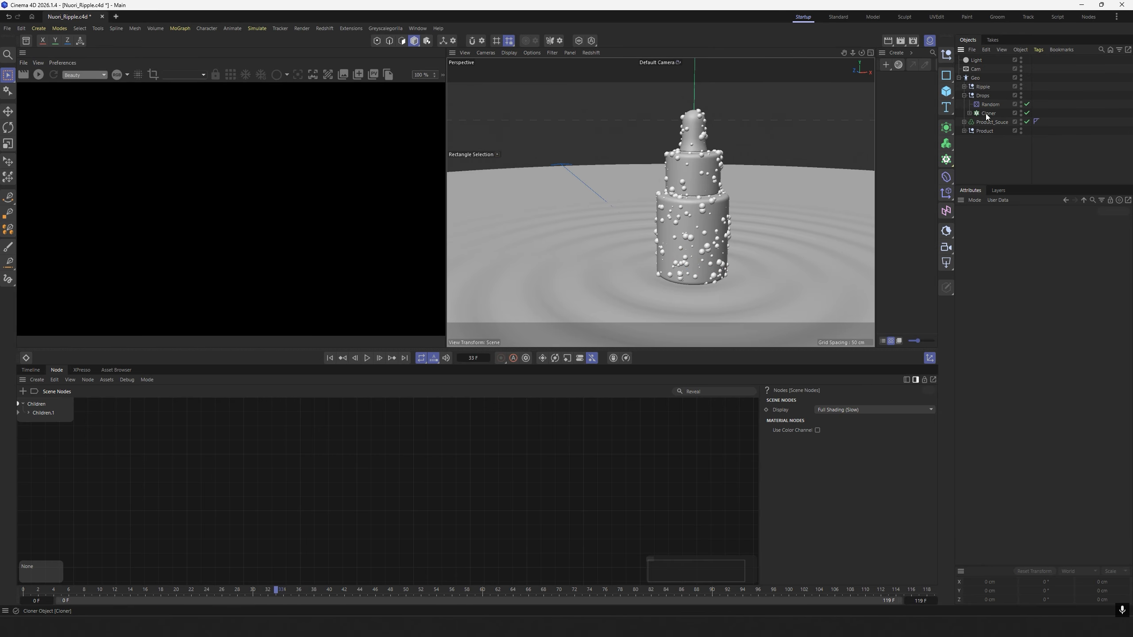
Add a Shader effector to the sphere Cloner.
click(987, 112)
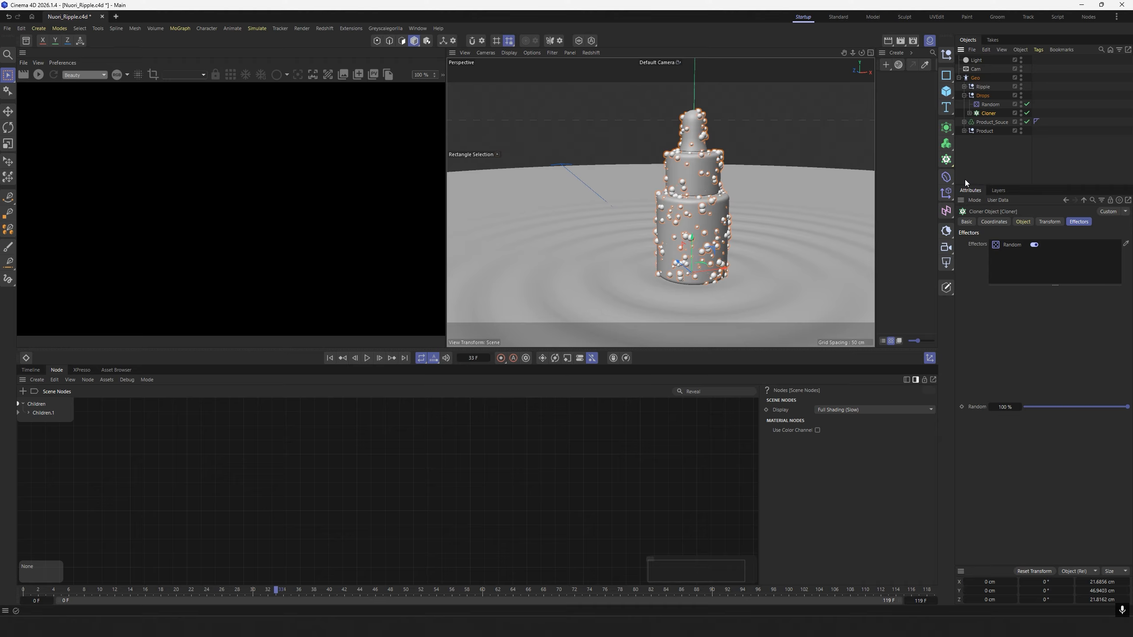
click(949, 179)
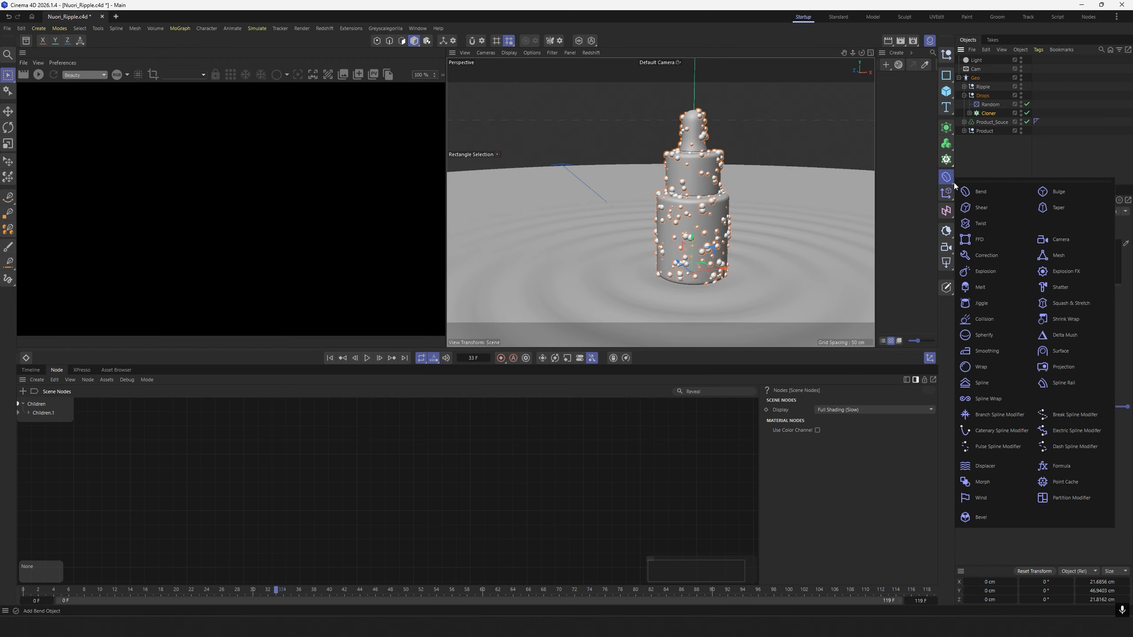
click(946, 193)
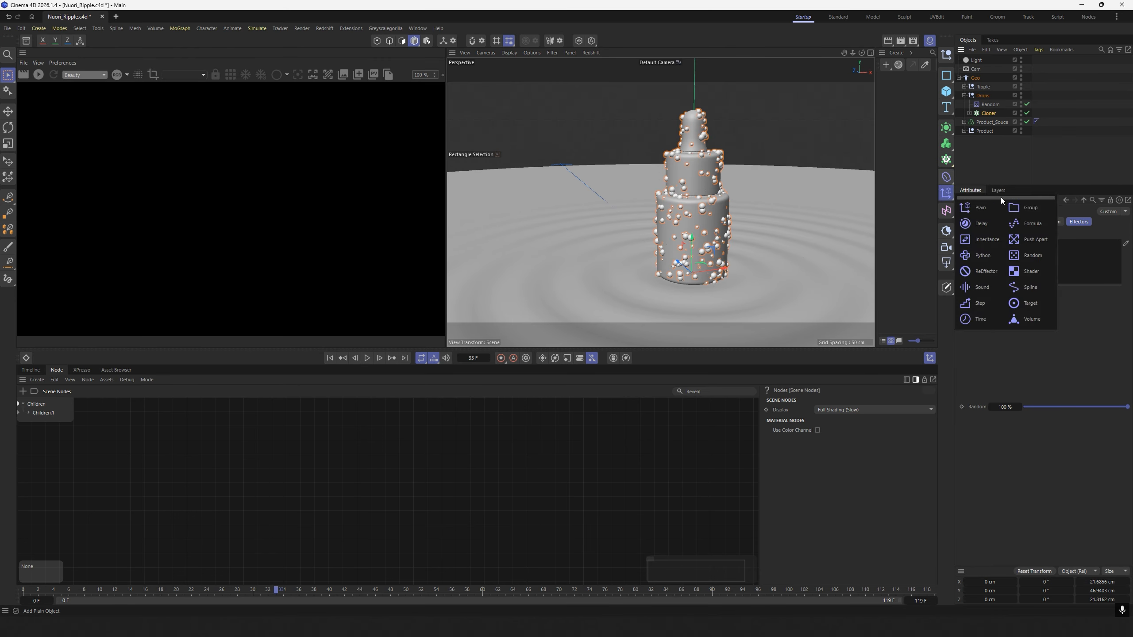
click(1018, 271)
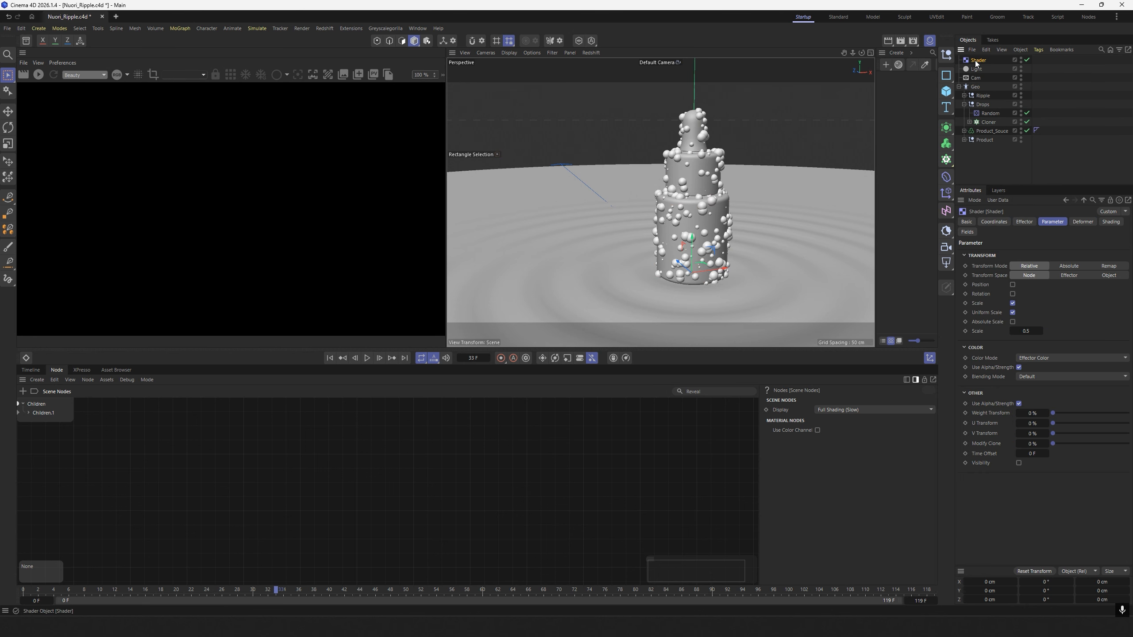
Place the Shader effector above the Random effector in the Drops null and set its scale to -1.
drag(979, 61, 988, 110)
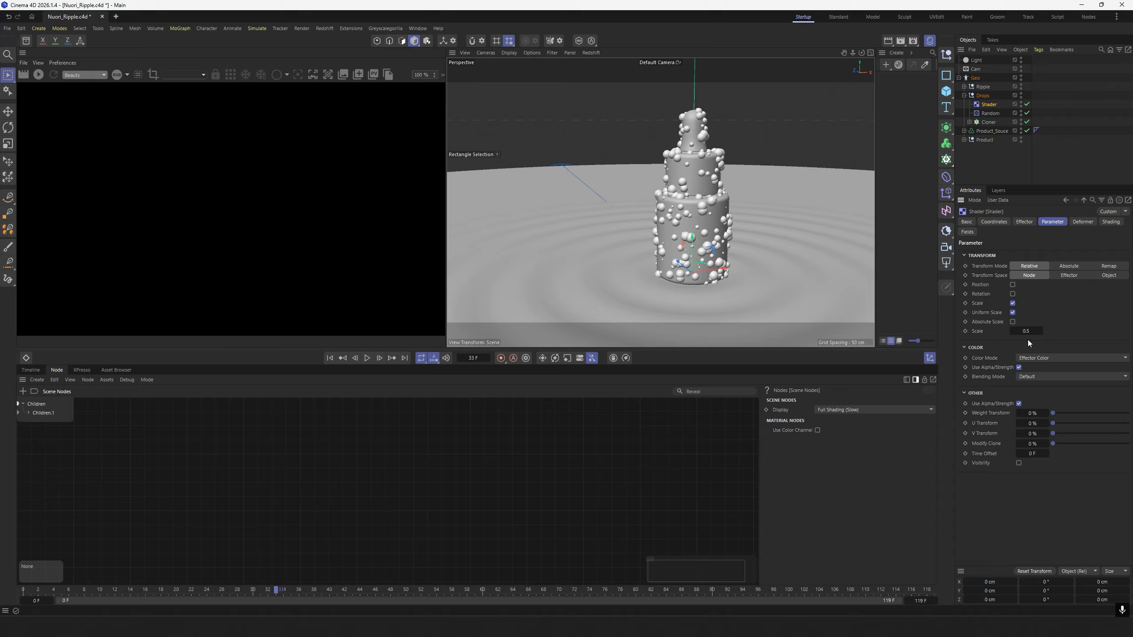
click(1026, 331)
key(Return)
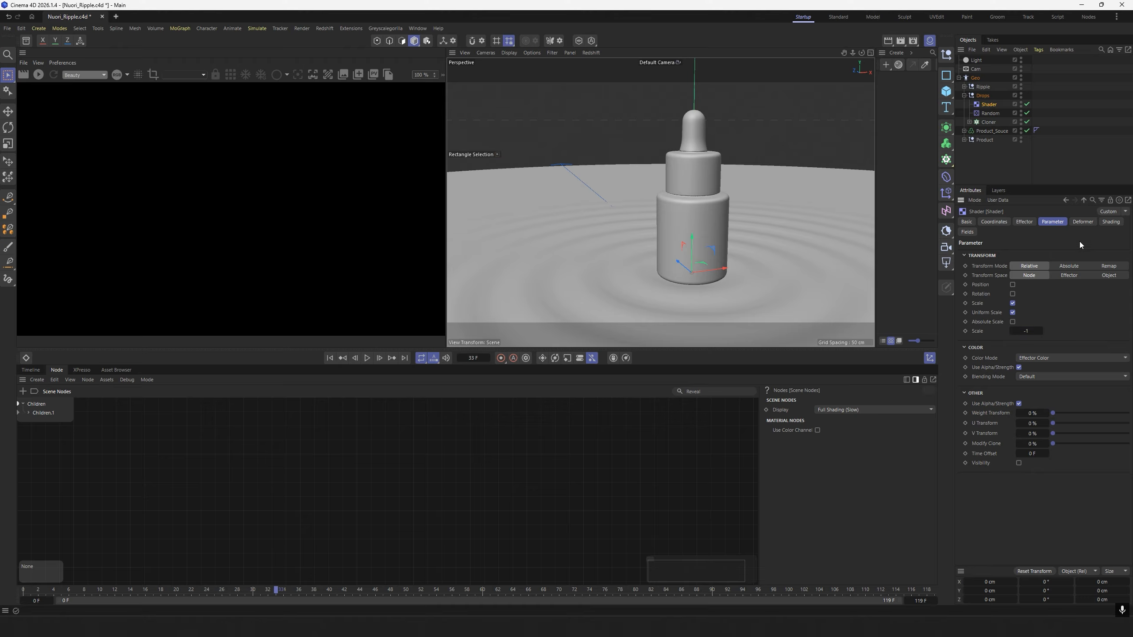
Assign a Noise shader to the Shader effector's custom shader channel.
click(1111, 222)
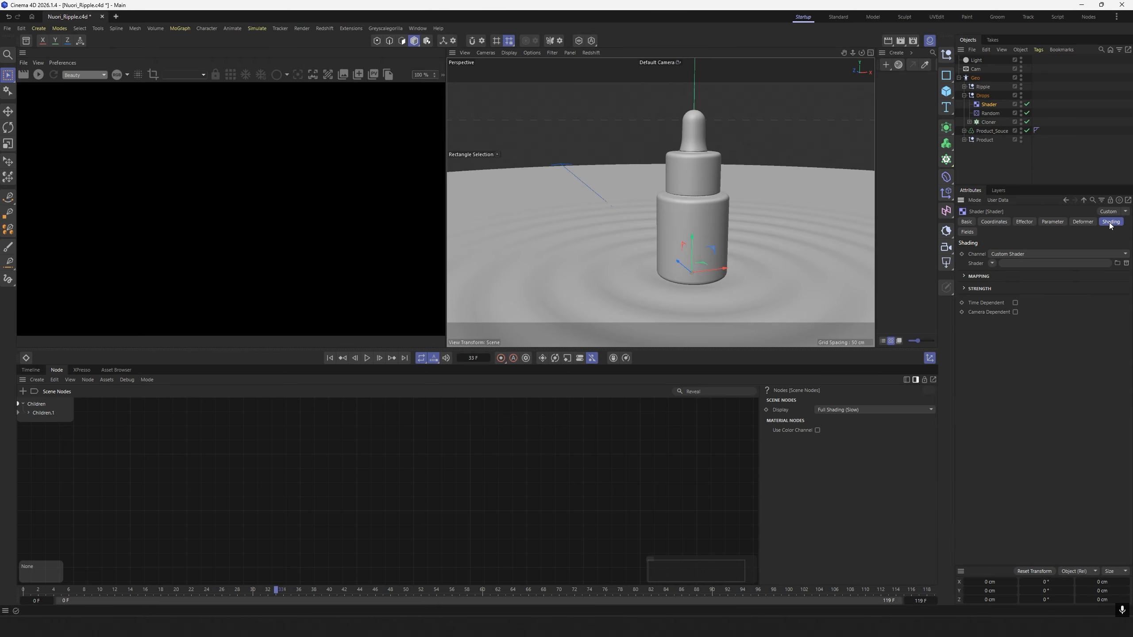
click(992, 264)
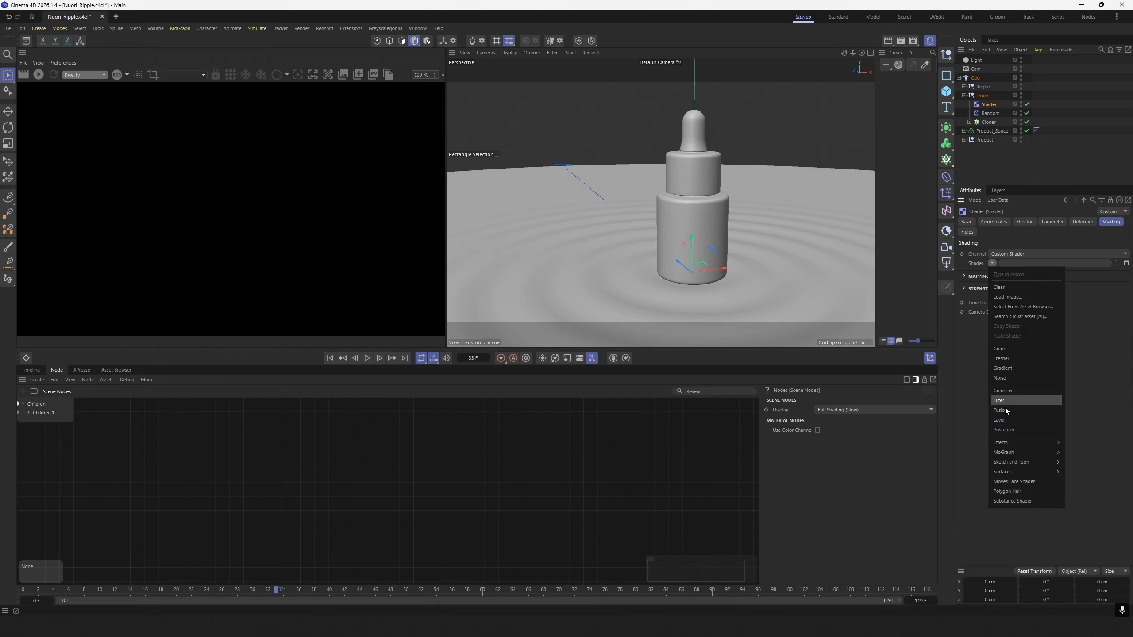
click(1013, 378)
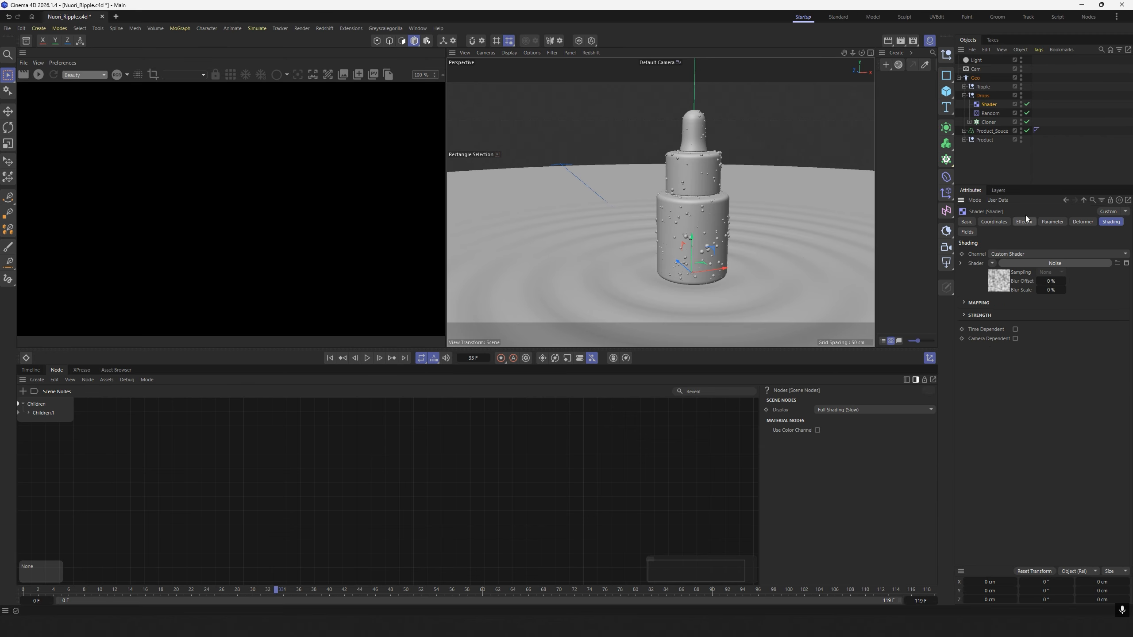
scroll(710, 227, up, 3)
alt+drag(710, 227, 709, 216)
scroll(709, 216, down, 2)
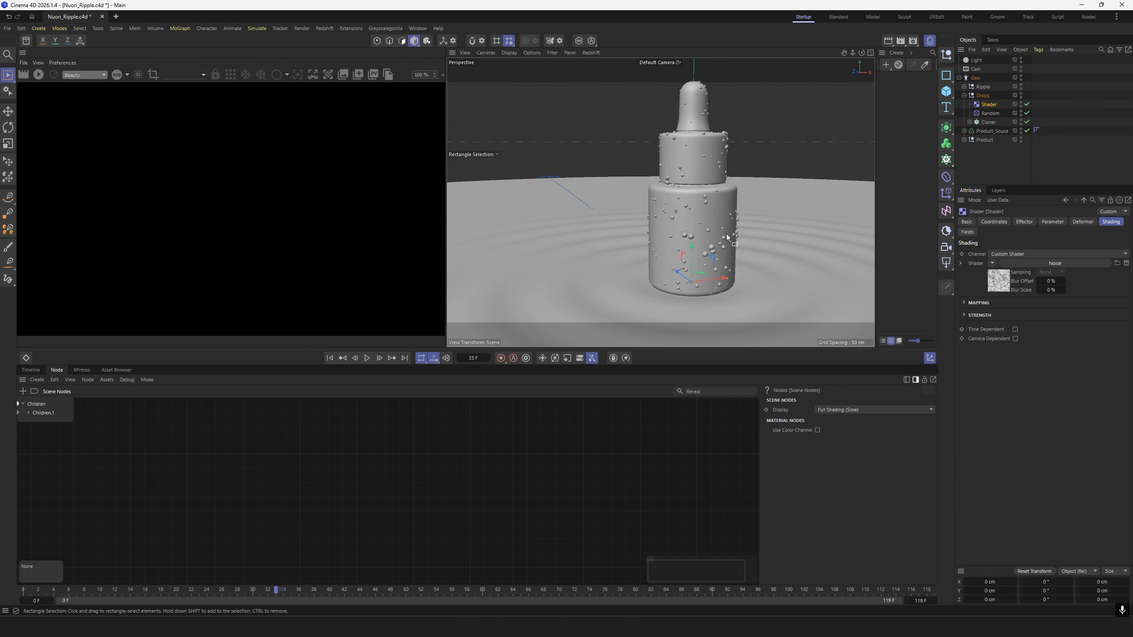
Set the noise shader's Low Clip to 20% and inspect the drops on the bottle.
click(1000, 285)
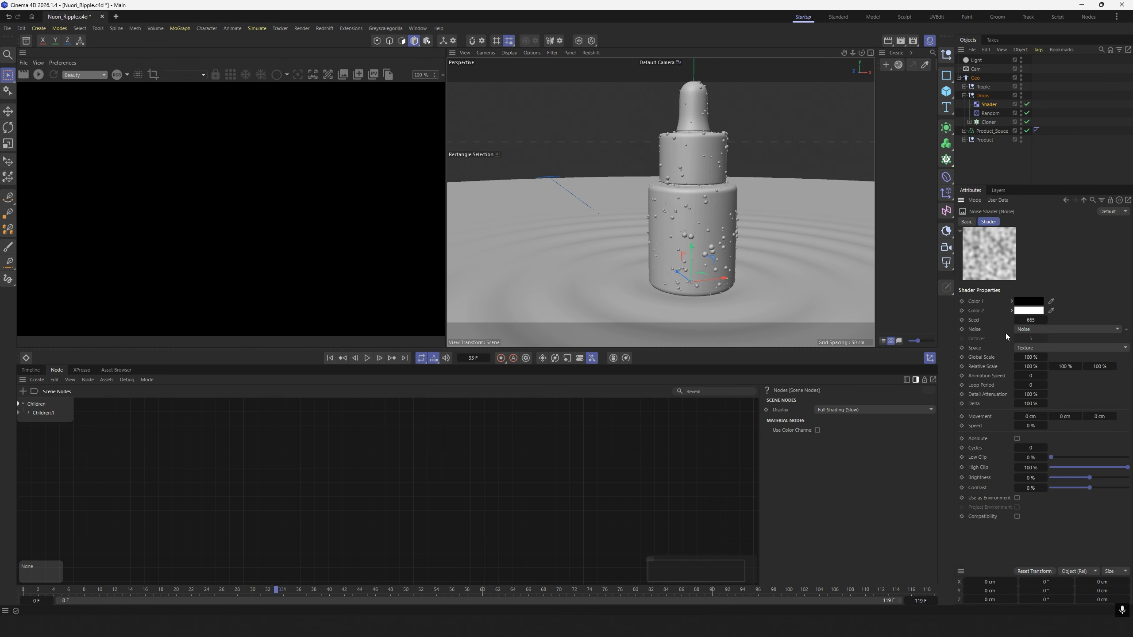
click(1037, 450)
key(Tab)
text(20)
key(Return)
scroll(674, 221, up, 4)
alt+drag(674, 221, 732, 197)
scroll(718, 198, down, 4)
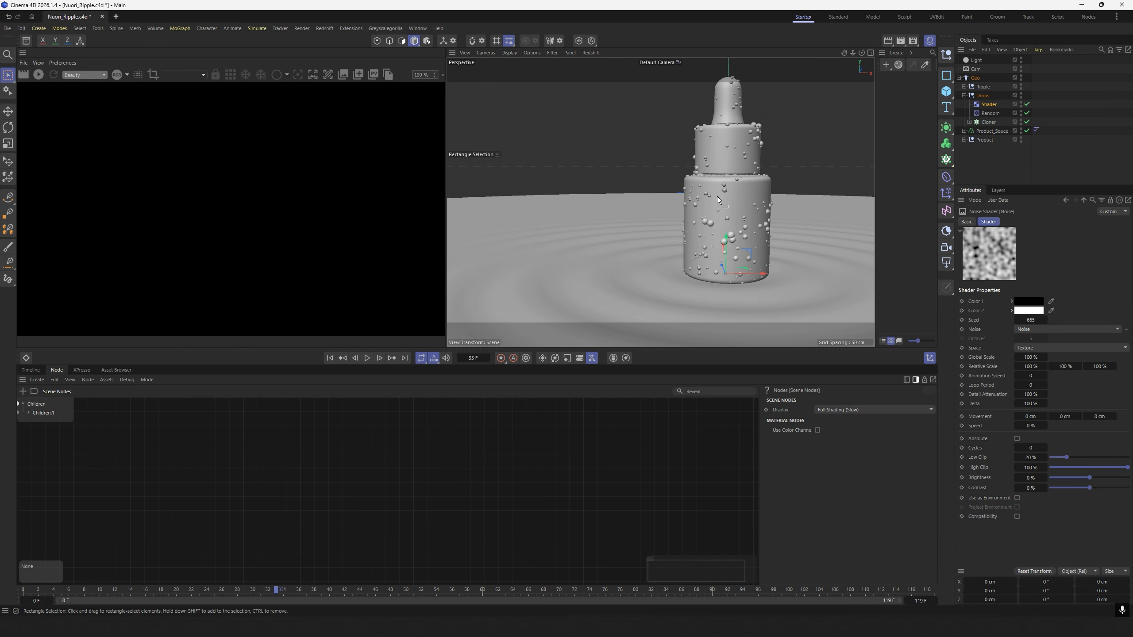
alt+middle_drag(716, 197, 681, 219)
alt+drag(680, 219, 706, 223)
scroll(706, 223, down, 3)
alt+middle_drag(700, 247, 682, 237)
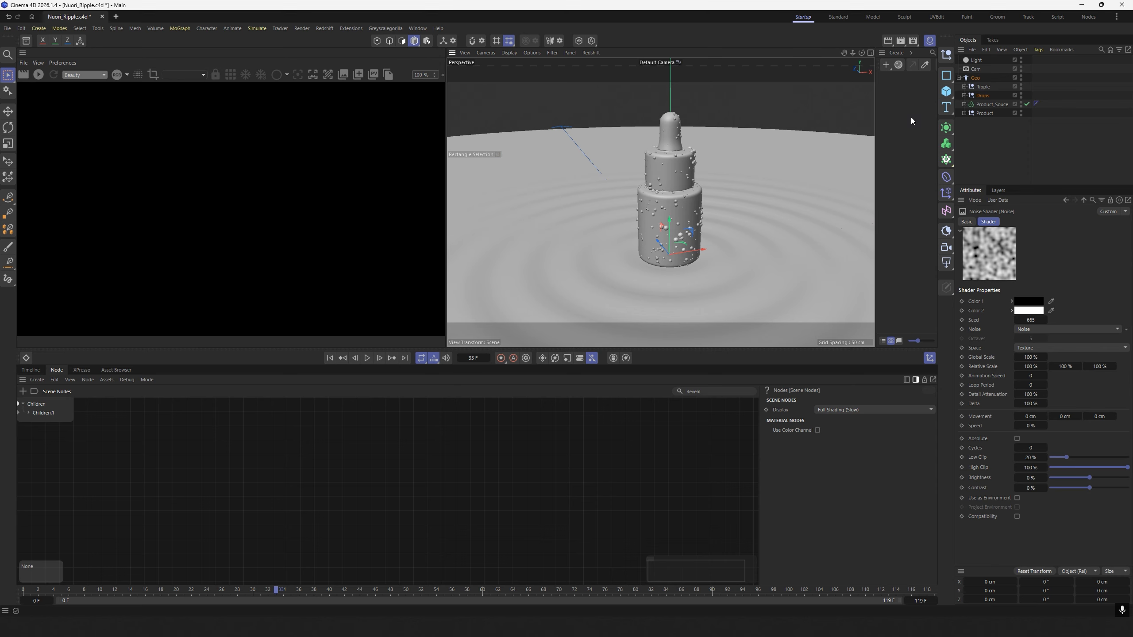
Create a new RS Standard material and rename it Bottle, matching the name of the bottle object.
click(897, 53)
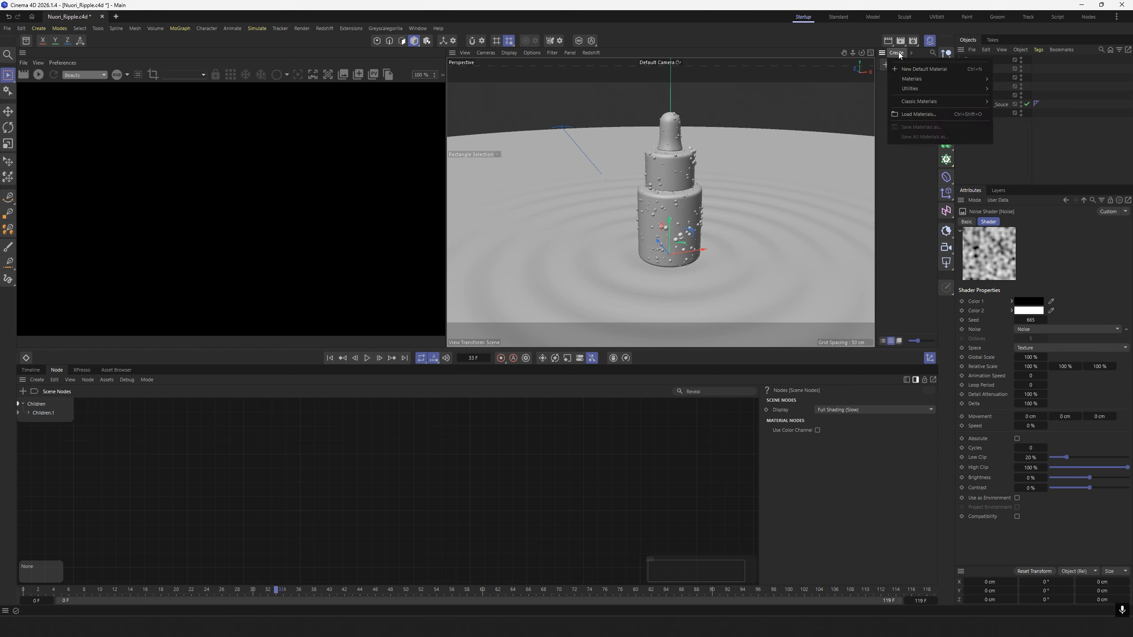
mouse_move(913, 79)
click(1014, 83)
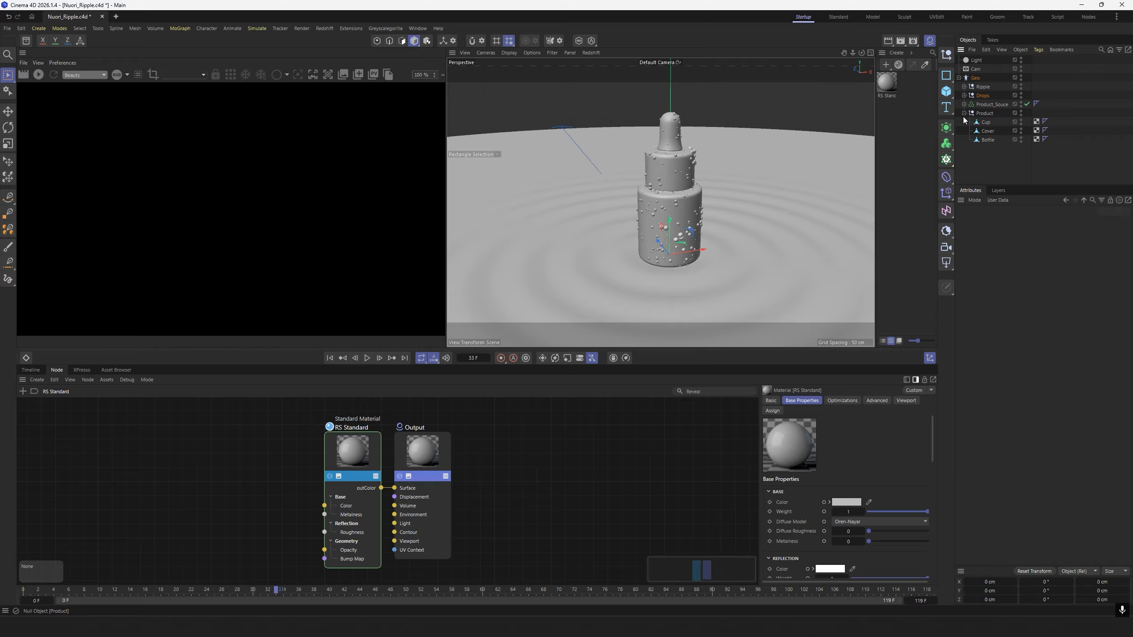
double_click(986, 140)
key(ctrl+c)
click(908, 114)
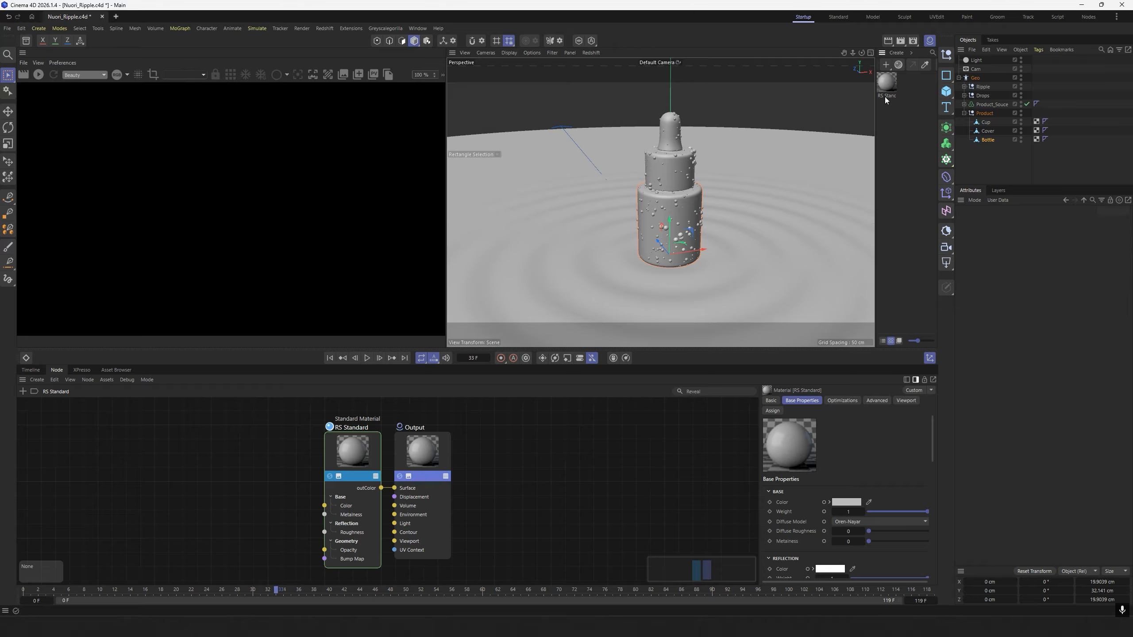
double_click(885, 97)
key(ctrl+v)
click(902, 159)
click(886, 85)
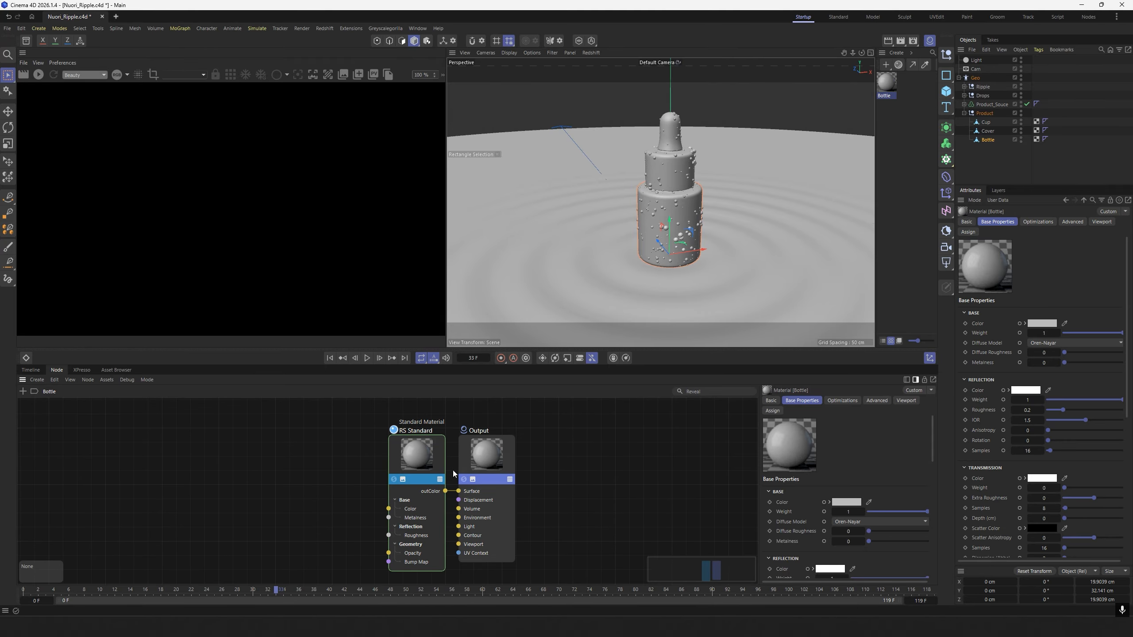
Set the Bottle material's base color to black and its reflection roughness to 0.
click(336, 443)
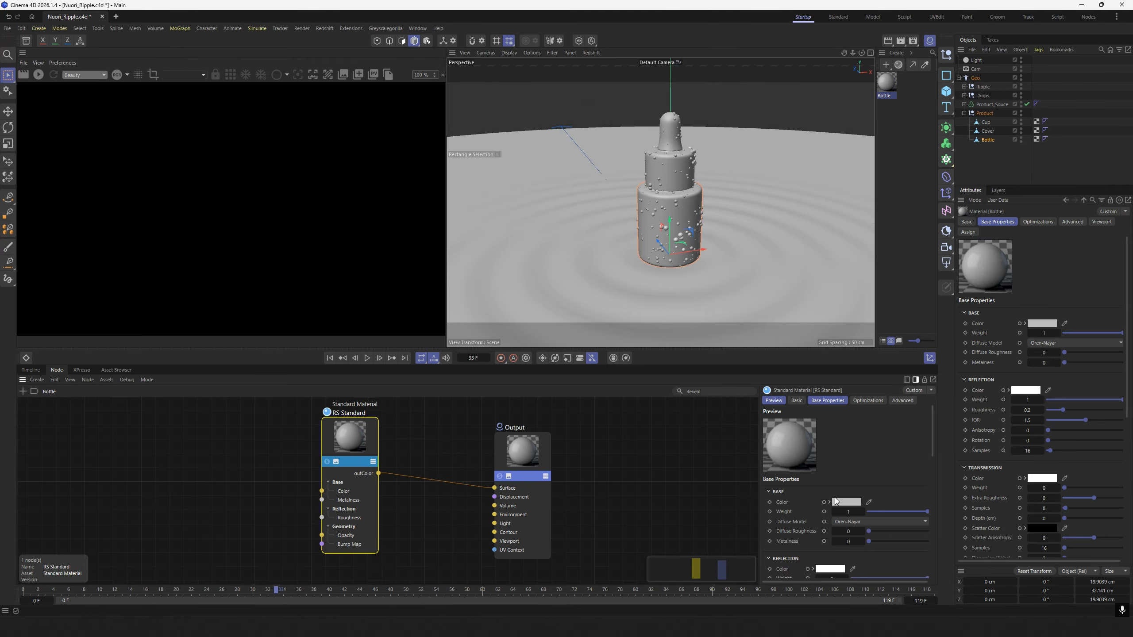
click(846, 501)
drag(771, 569, 760, 609)
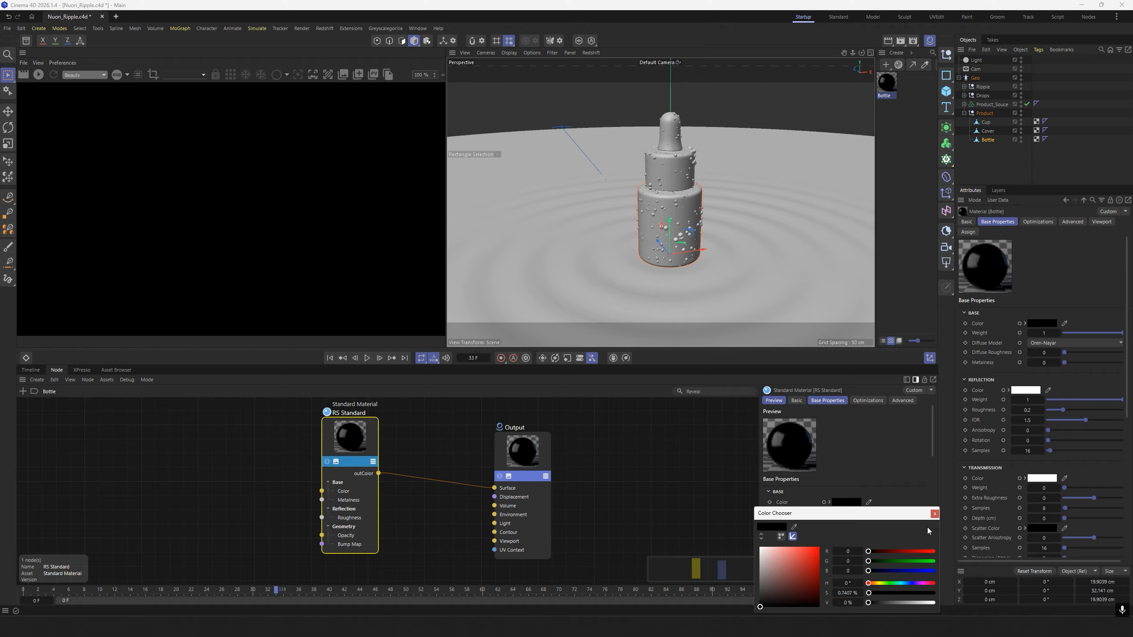
click(935, 513)
drag(934, 448, 933, 476)
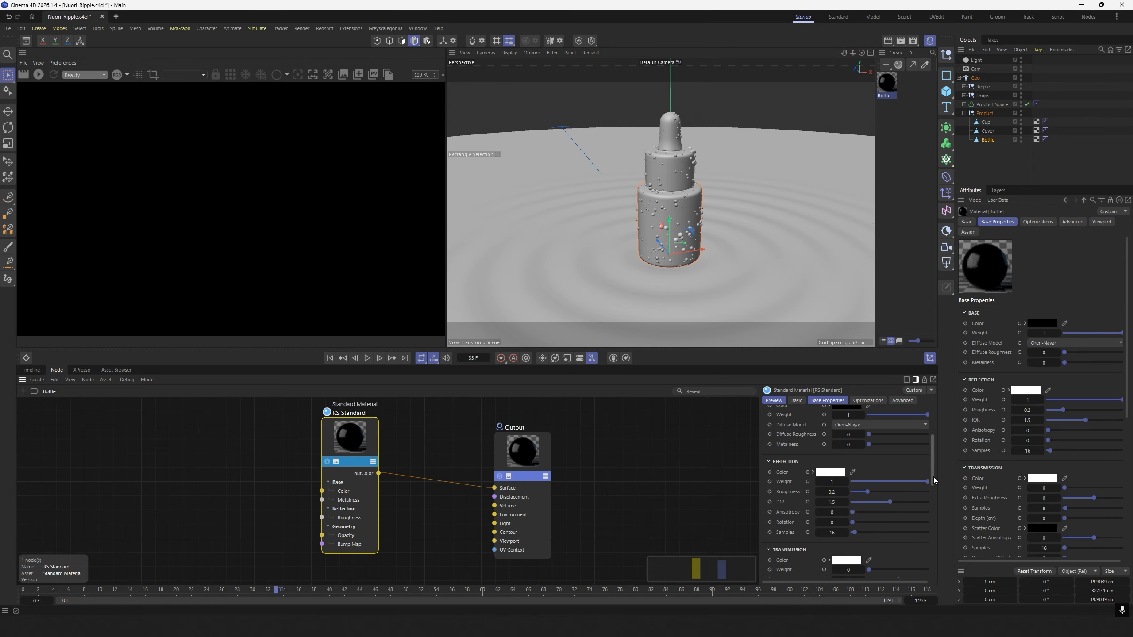
click(832, 492)
text(0)
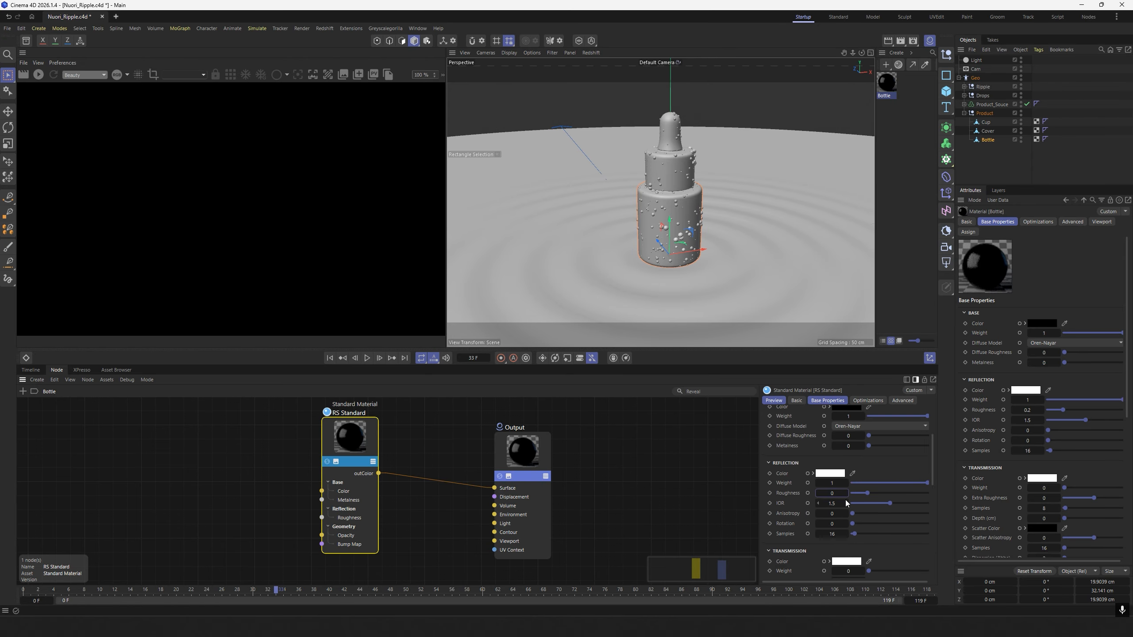
click(617, 469)
Duplicate the black RS Standard node and place the copy below the original.
scroll(616, 469, down, 3)
drag(445, 444, 447, 429)
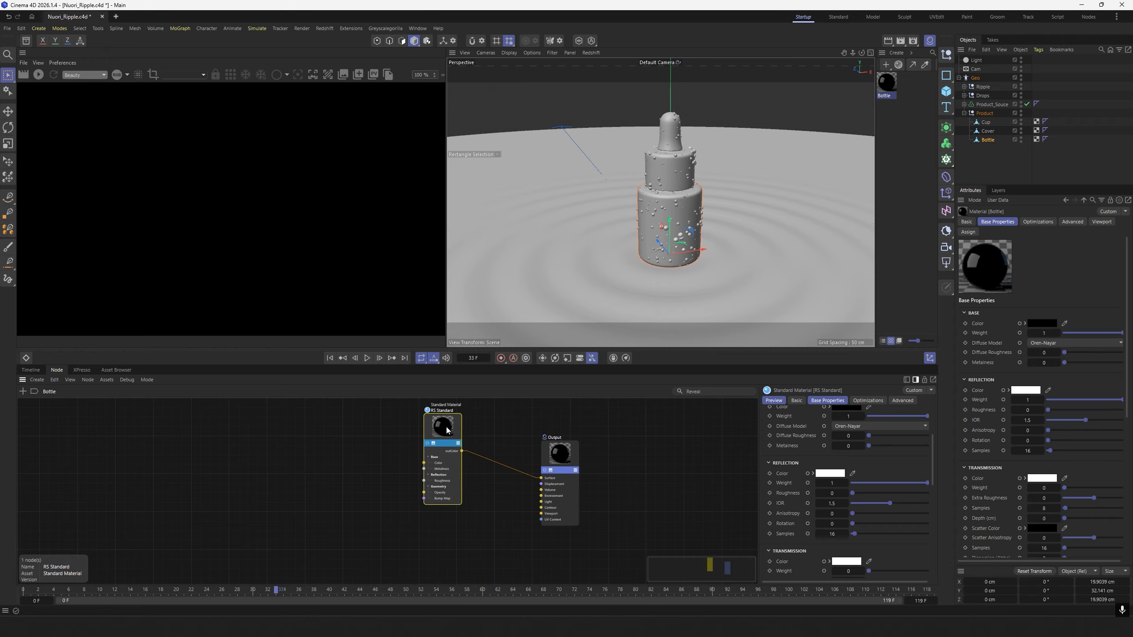
key(ctrl+c)
key(ctrl+v)
drag(388, 464, 456, 539)
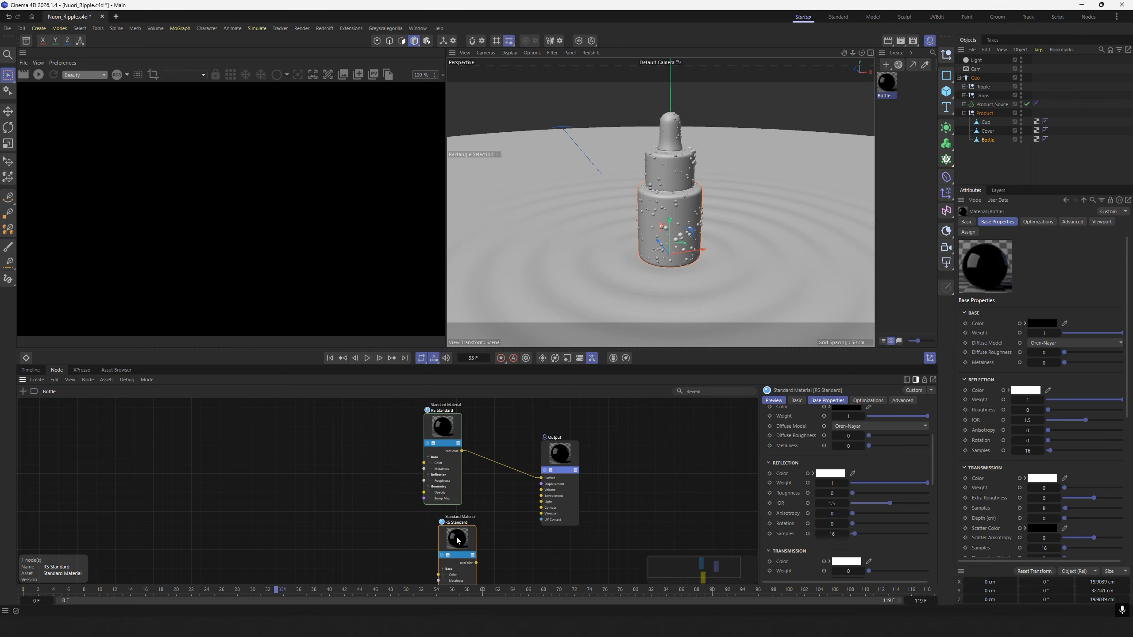
Set the duplicated RS Standard node's base color to white.
drag(935, 455, 935, 426)
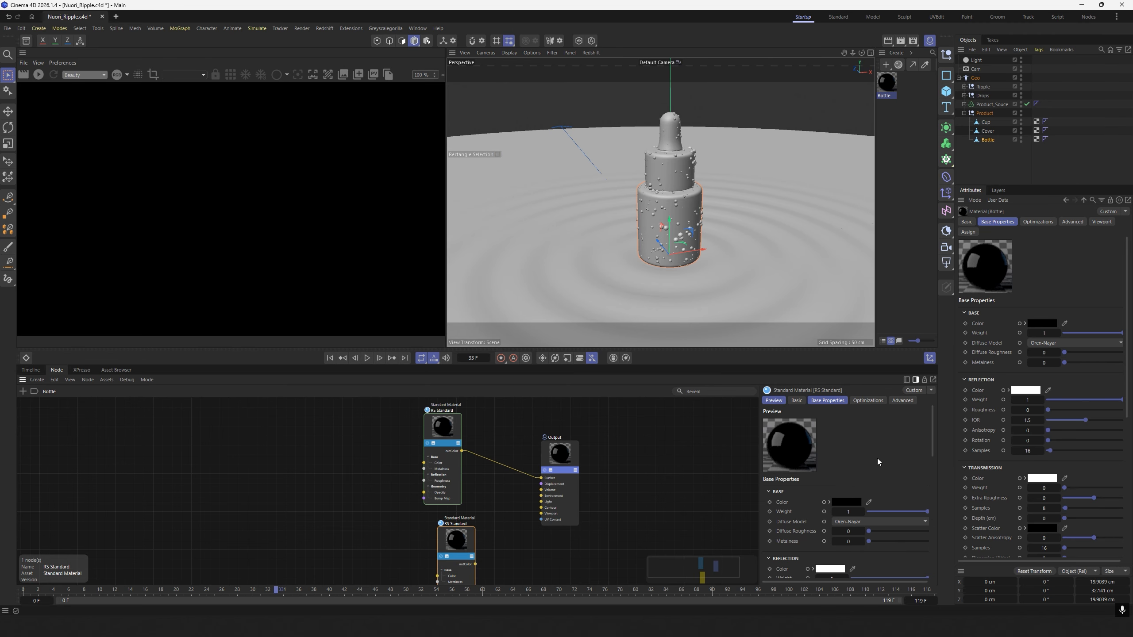
click(845, 502)
drag(799, 564, 758, 545)
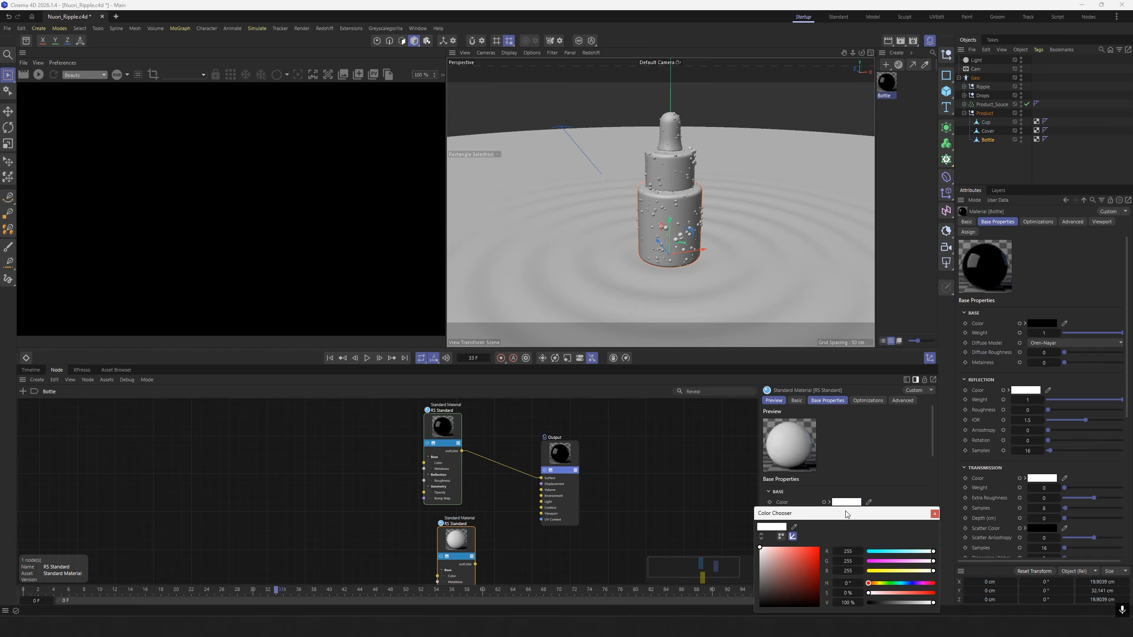
click(935, 515)
drag(933, 448, 936, 483)
click(835, 467)
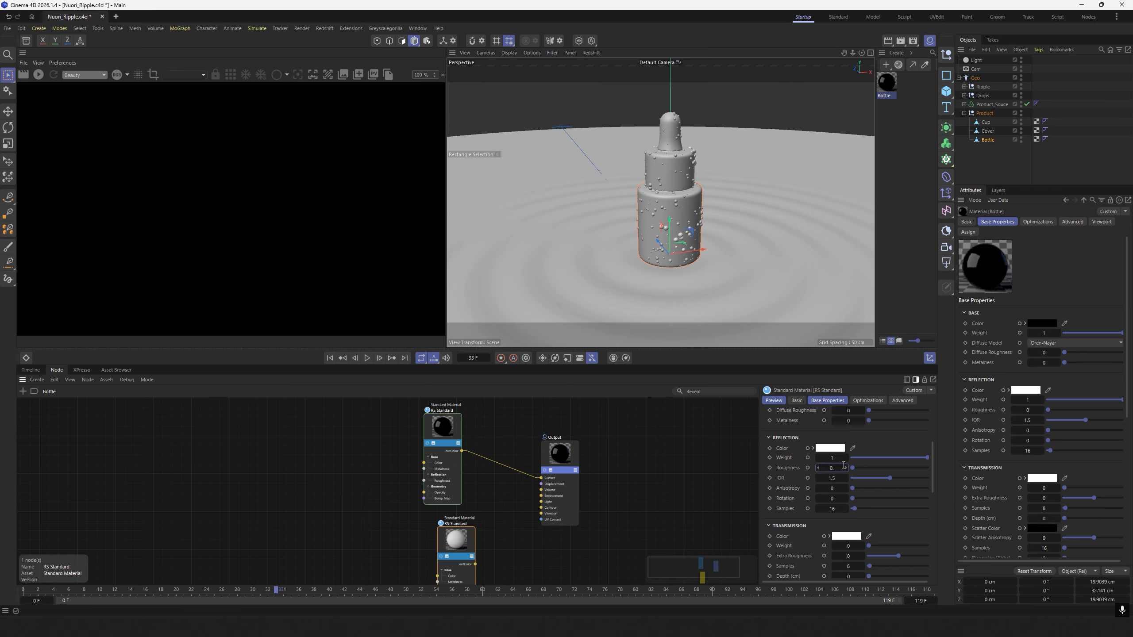
click(610, 515)
Move the Output node farther from the material nodes and add a Material Blender node between them.
drag(563, 467, 624, 457)
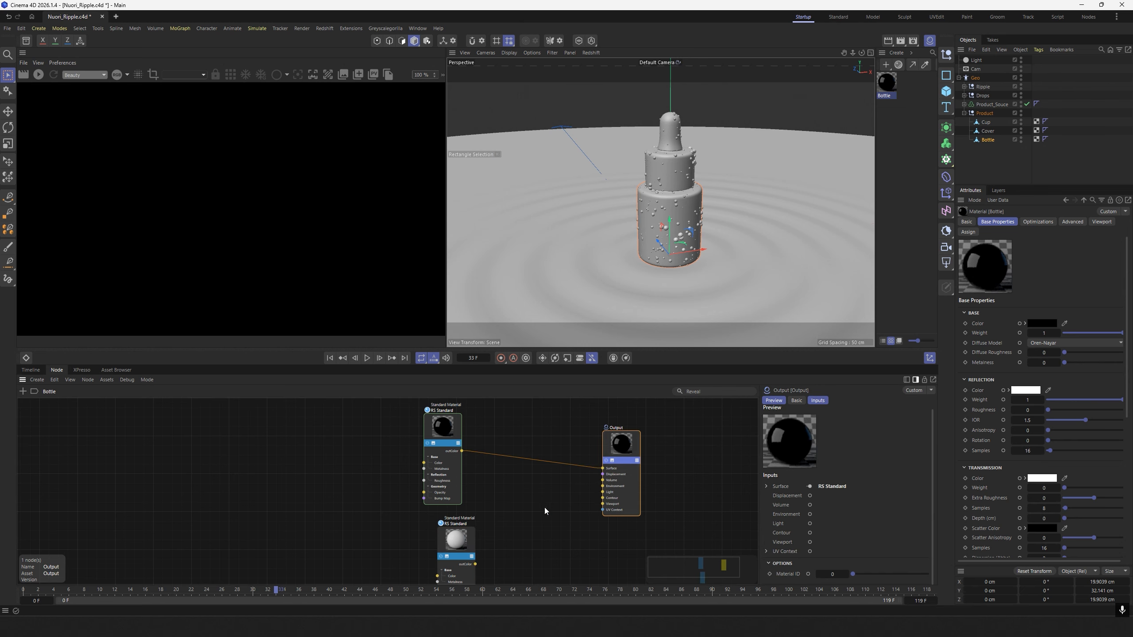
click(545, 509)
double_click(551, 513)
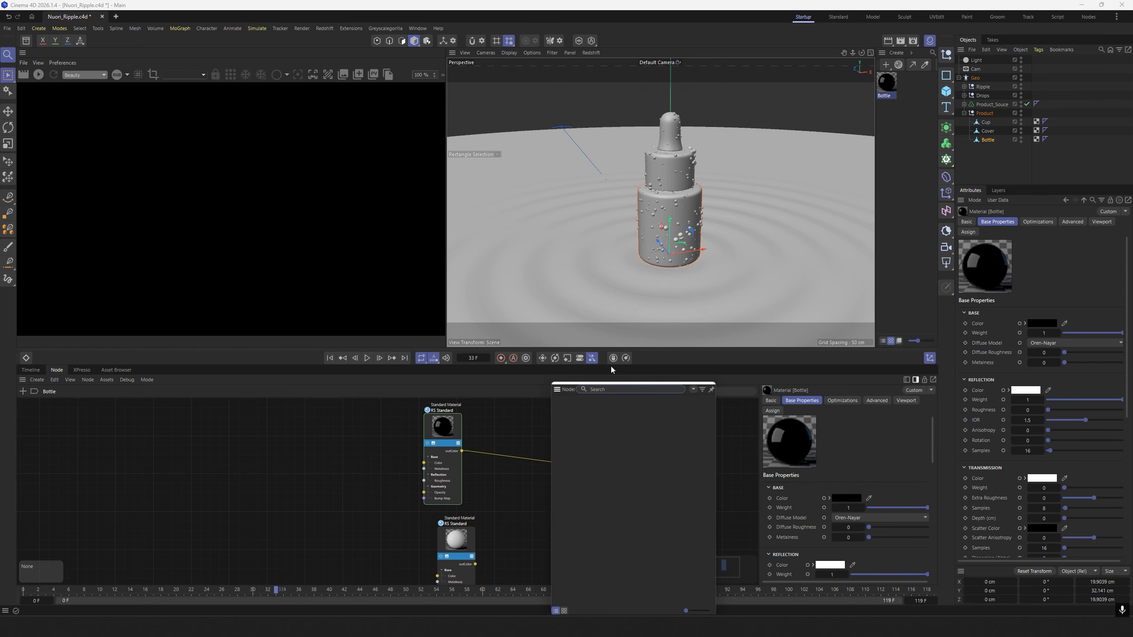
text(blend)
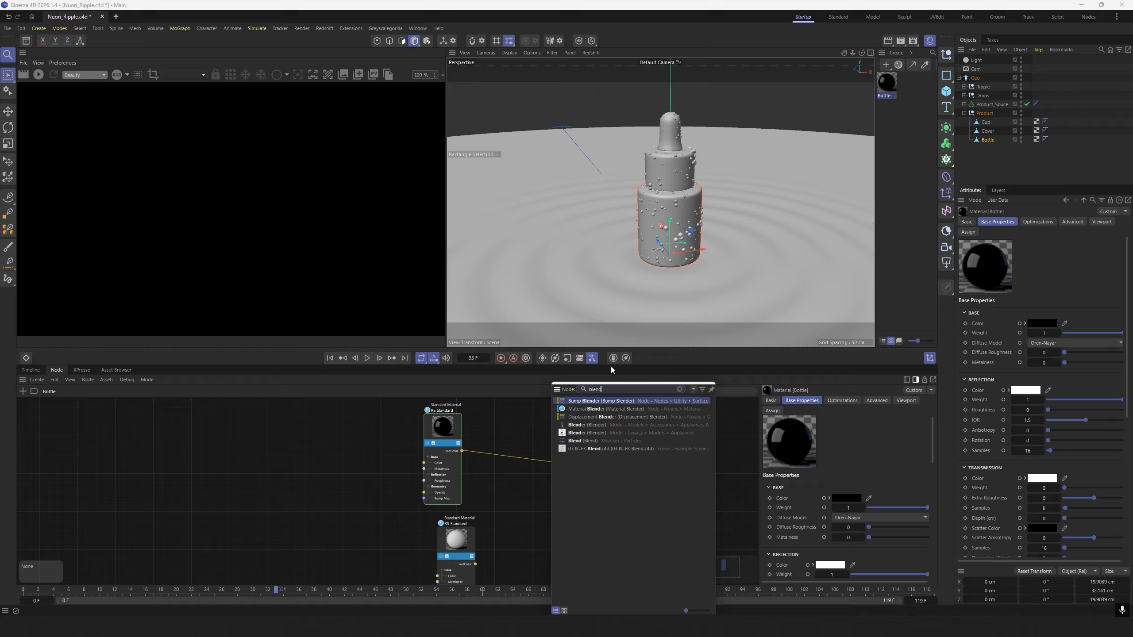
click(606, 408)
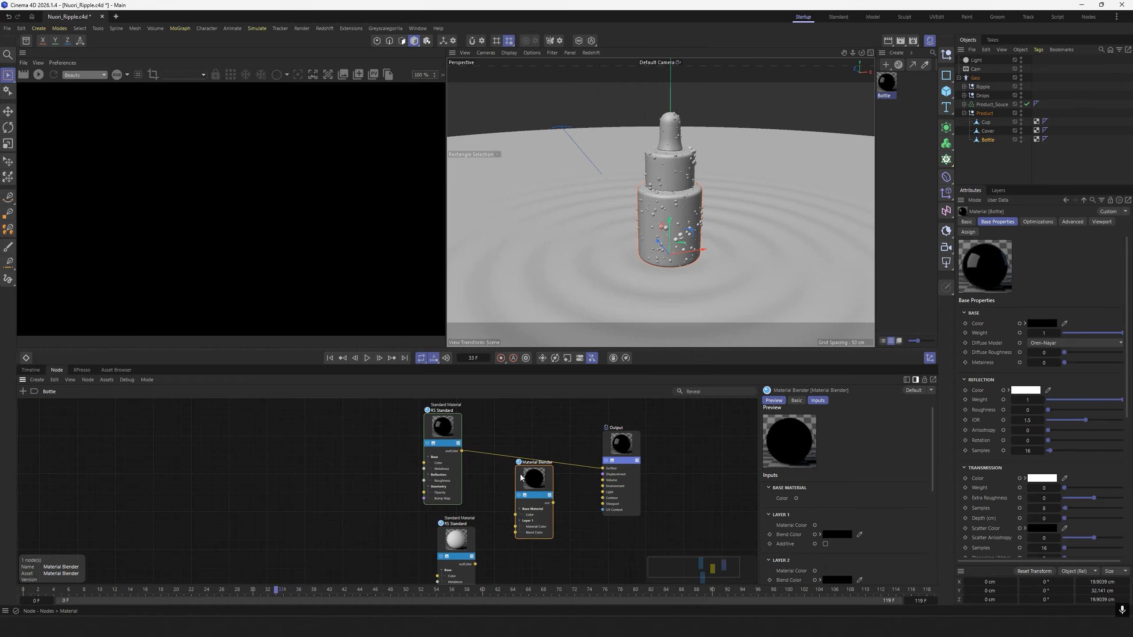
Connect the black material to the blender's Base Material color, the white one to Layer 1's Material Color, and the blender to the Output's Surface.
drag(462, 451, 519, 523)
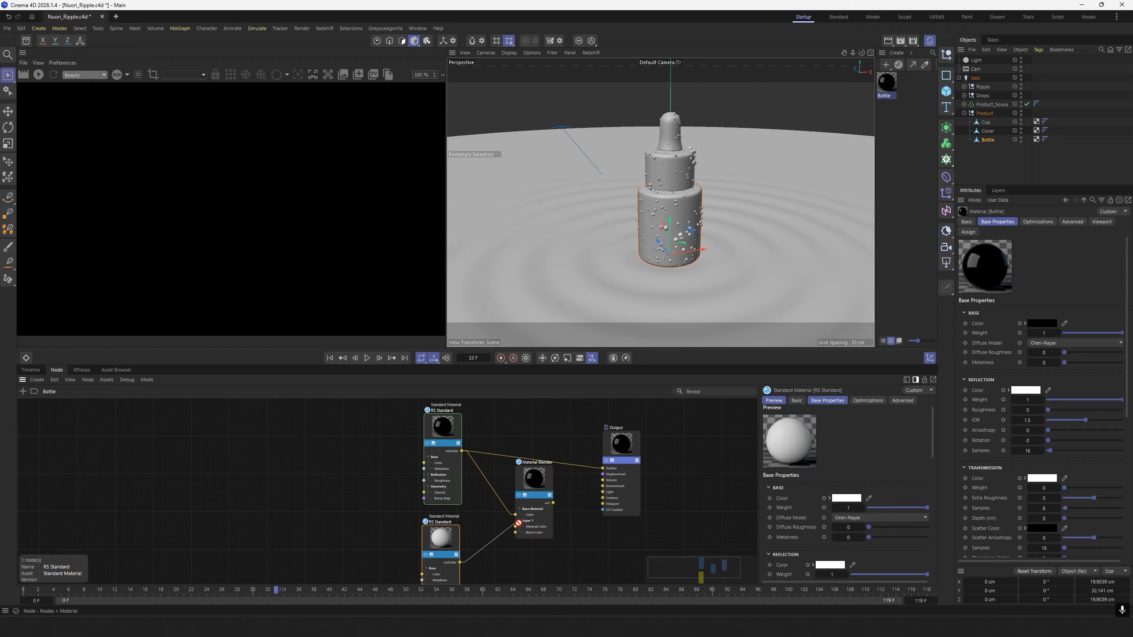
drag(537, 484, 540, 491)
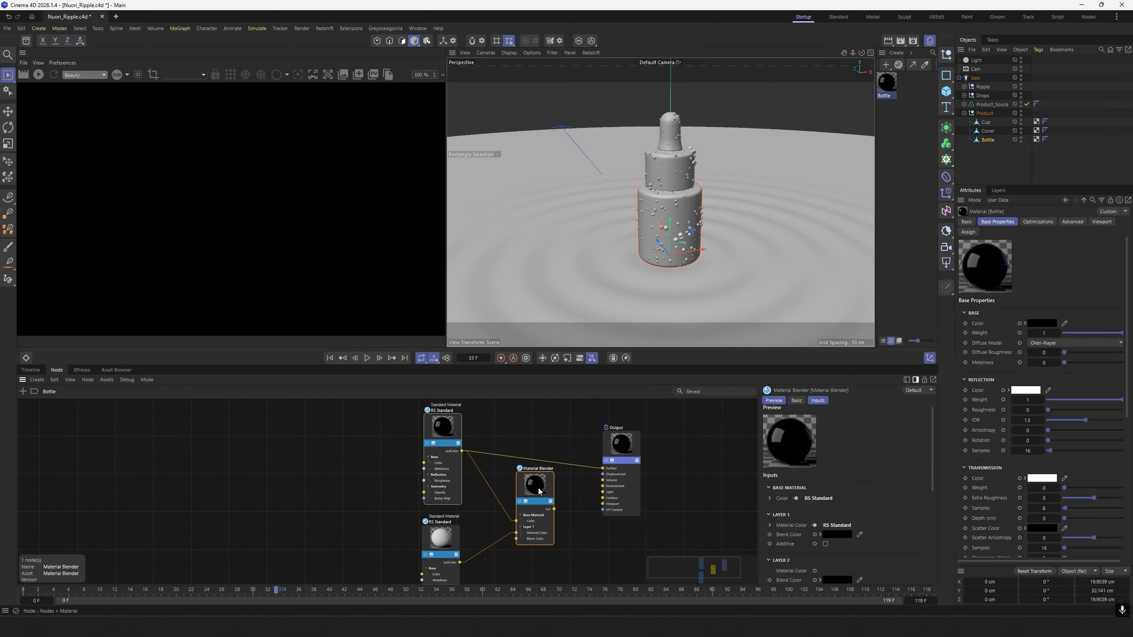
scroll(554, 510, up, 2)
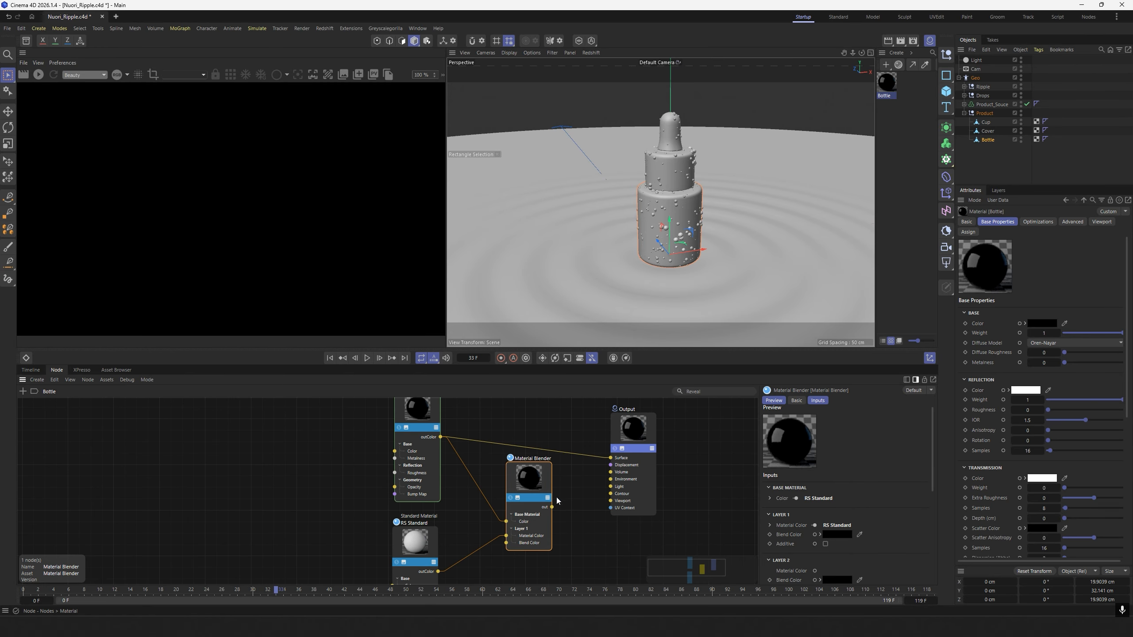
drag(552, 507, 650, 435)
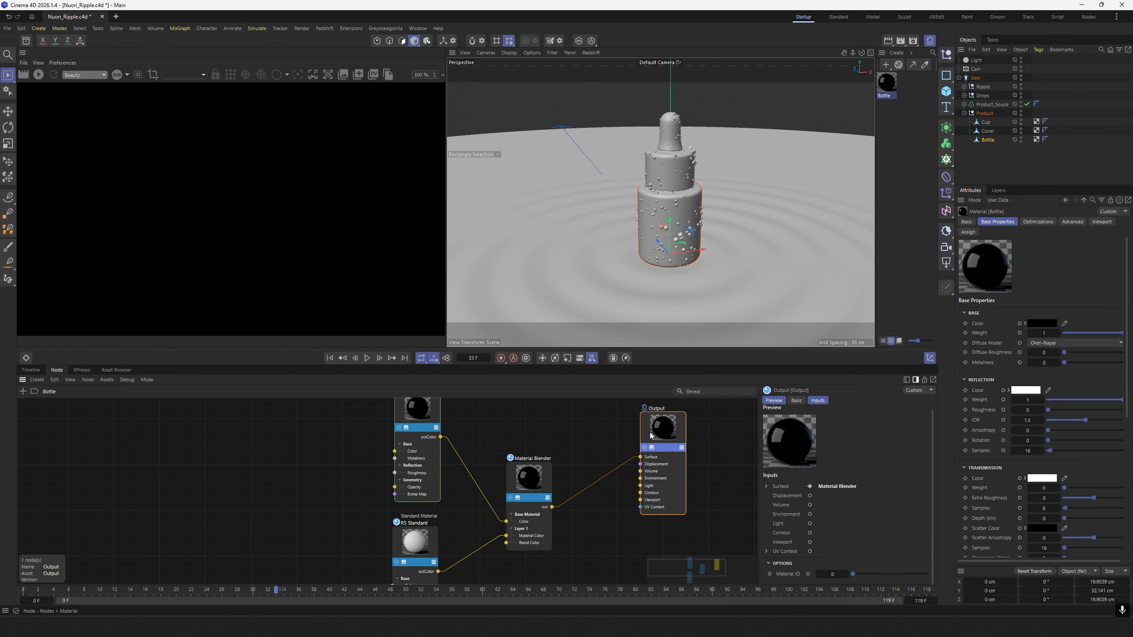
drag(531, 480, 539, 466)
scroll(566, 490, down, 3)
alt+middle_drag(565, 490, 557, 448)
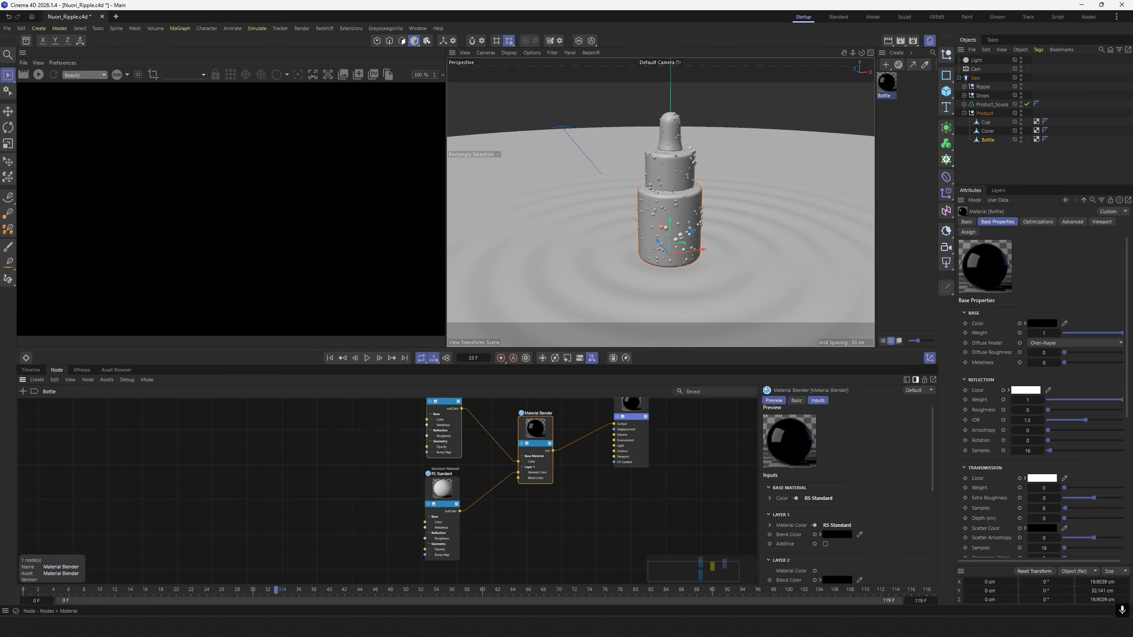
Apply the Bottle material to the Bottle object in the Product null.
scroll(551, 487, down, 1)
alt+middle_drag(551, 486, 536, 504)
click(892, 122)
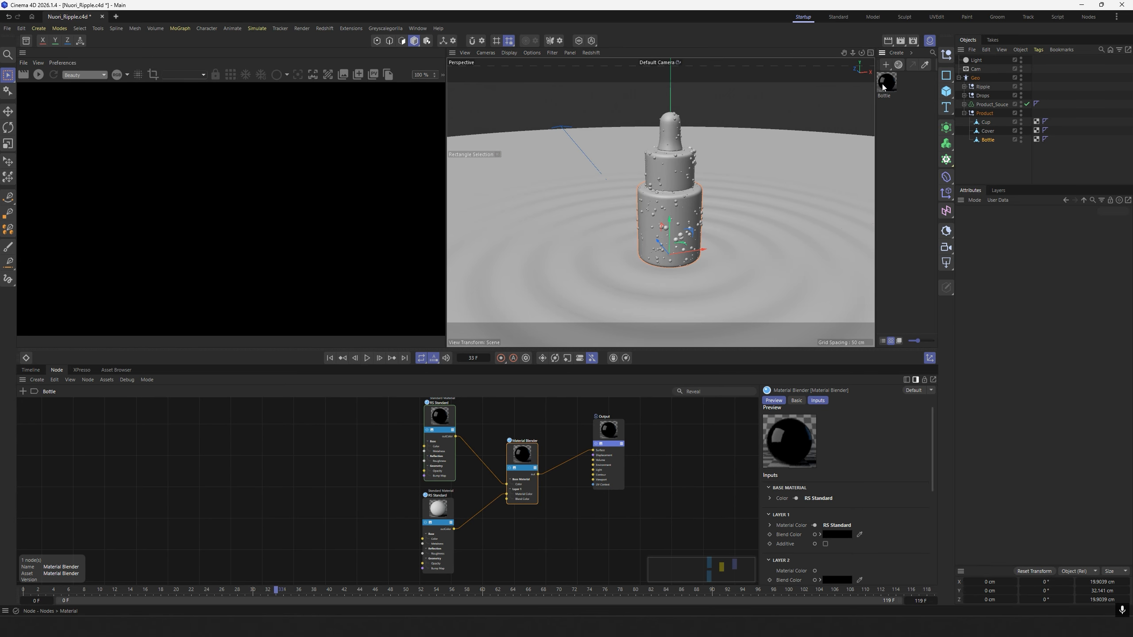
drag(884, 87, 987, 141)
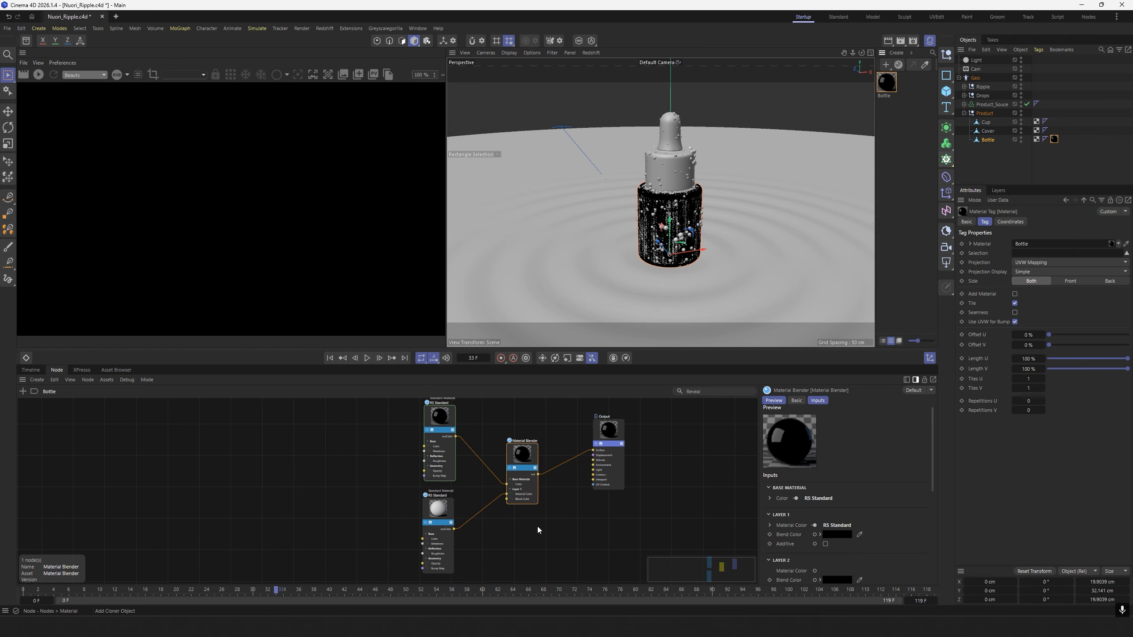
Add a Texture node below the Material Blender in the Bottle material's node graph.
alt+middle_drag(535, 531, 526, 520)
drag(521, 438, 520, 437)
mouse_move(501, 513)
alt+middle_down()
mouse_move(485, 529)
mouse_move(497, 515)
alt+middle_up()
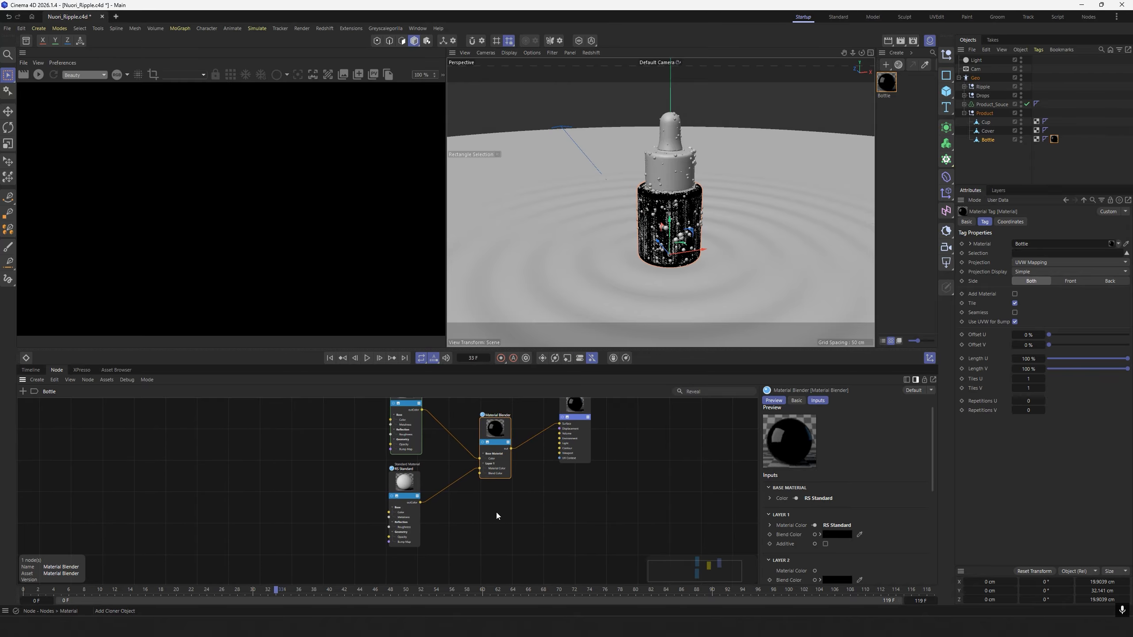
double_click(482, 551)
text(text)
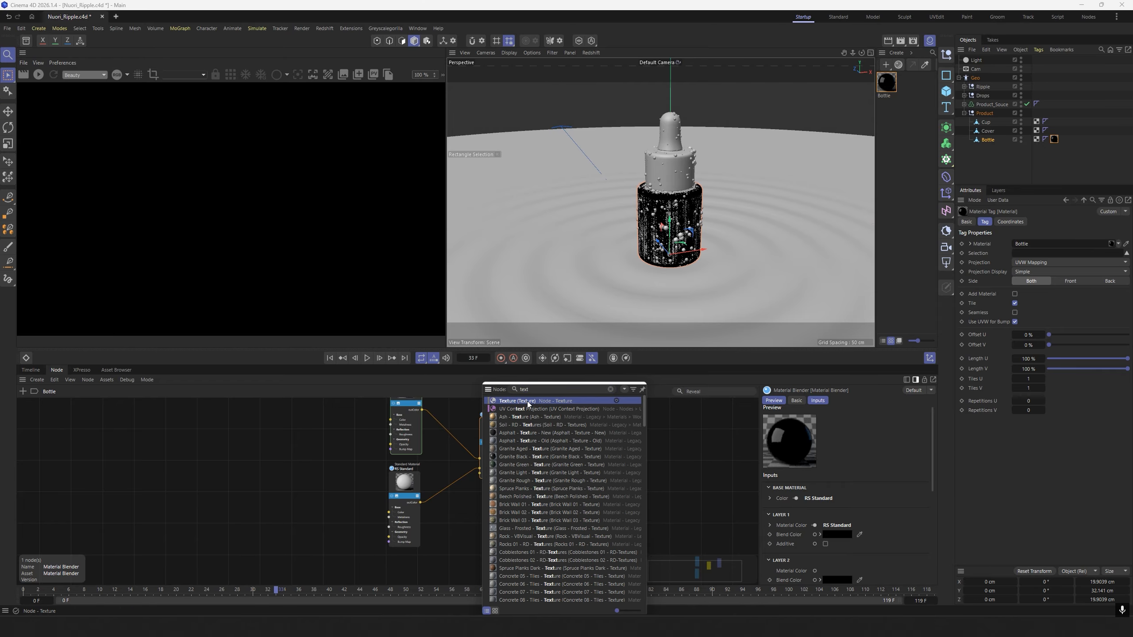
click(526, 401)
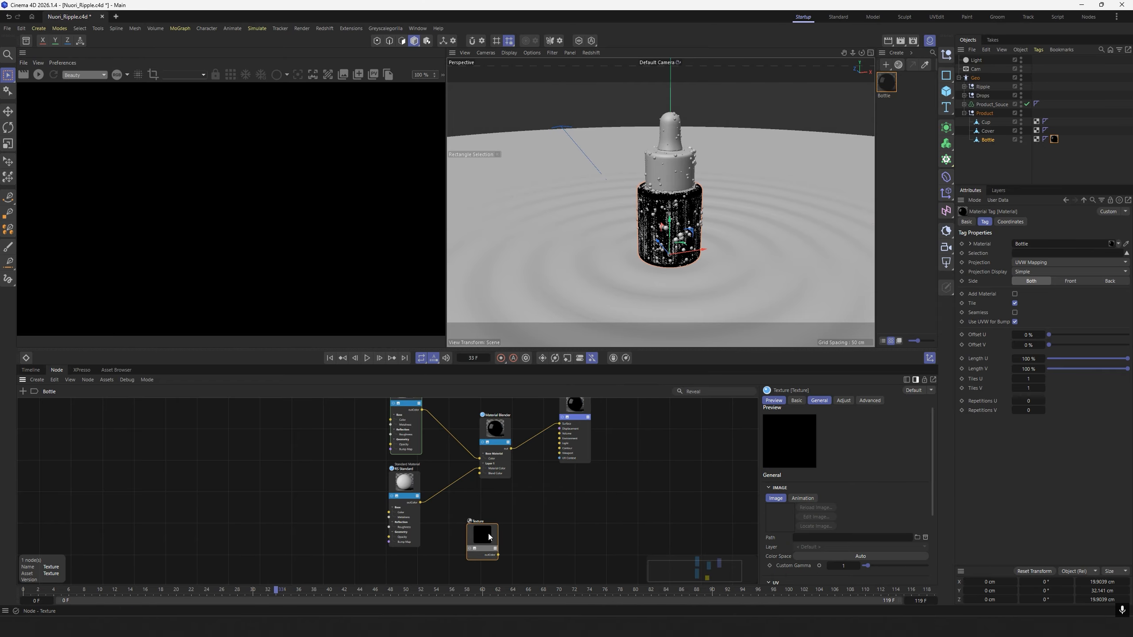
Load the Nuori_Perfecting Facial Oil_Mask_Texture.png image into the Texture node and connect it to the Material Blender's Layer 1 Blend Color.
click(924, 541)
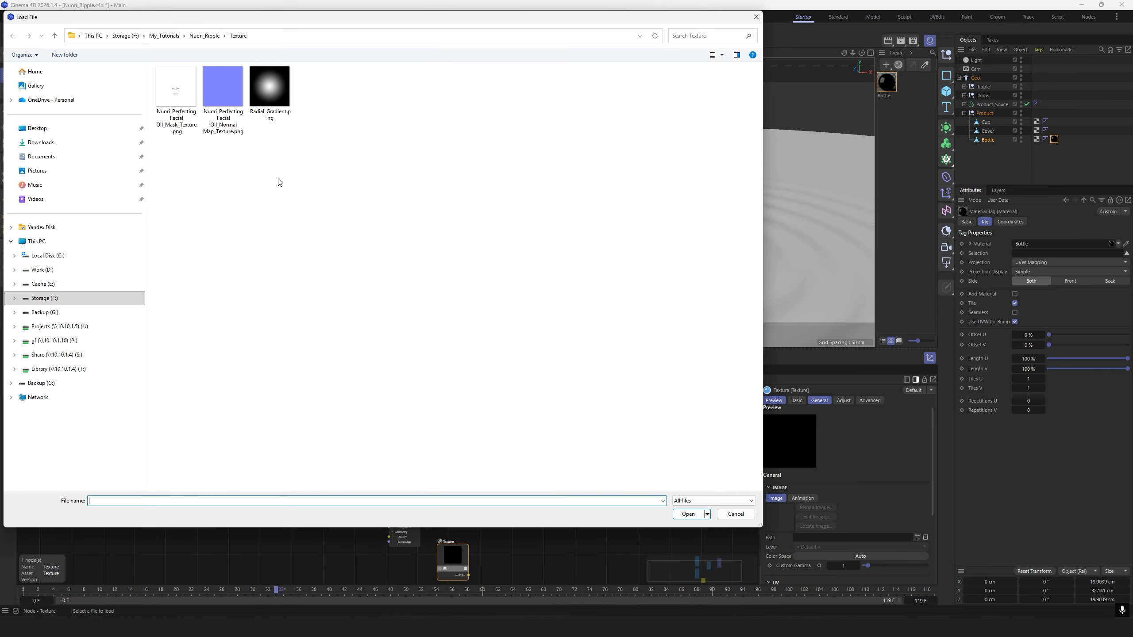
double_click(179, 93)
click(630, 351)
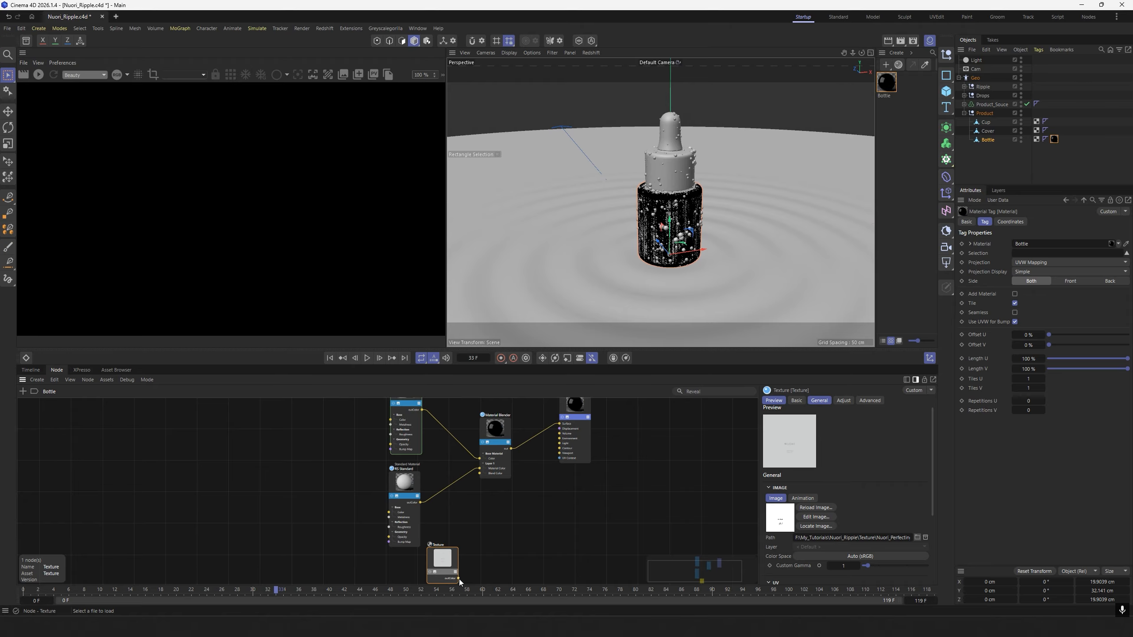
drag(498, 517, 480, 473)
drag(443, 555, 411, 568)
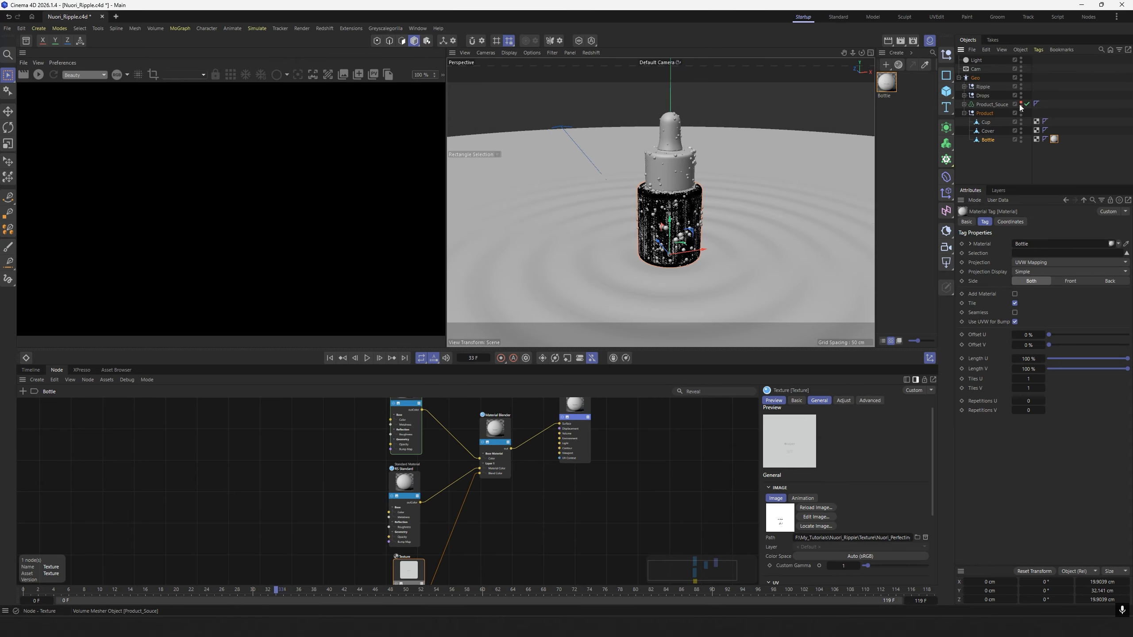
Hide the Product_Souce mesher and check the bottle's label in a live Redshift render, stopping the render when done.
click(1001, 156)
scroll(674, 228, up, 1)
alt+drag(685, 224, 665, 224)
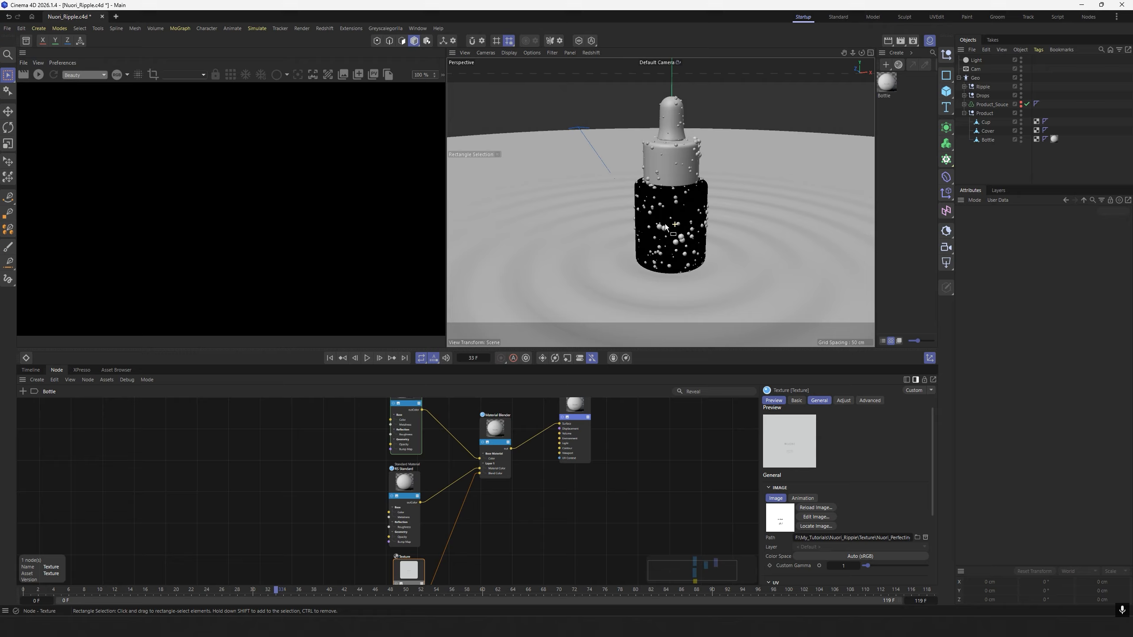
click(38, 75)
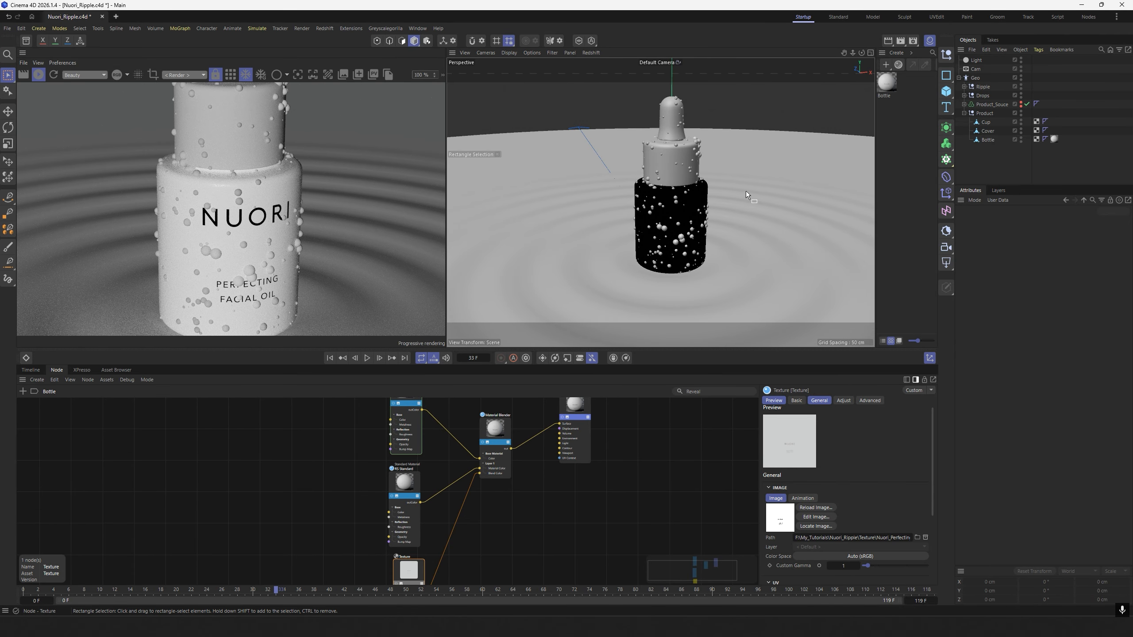
scroll(740, 194, down, 1)
scroll(713, 205, up, 2)
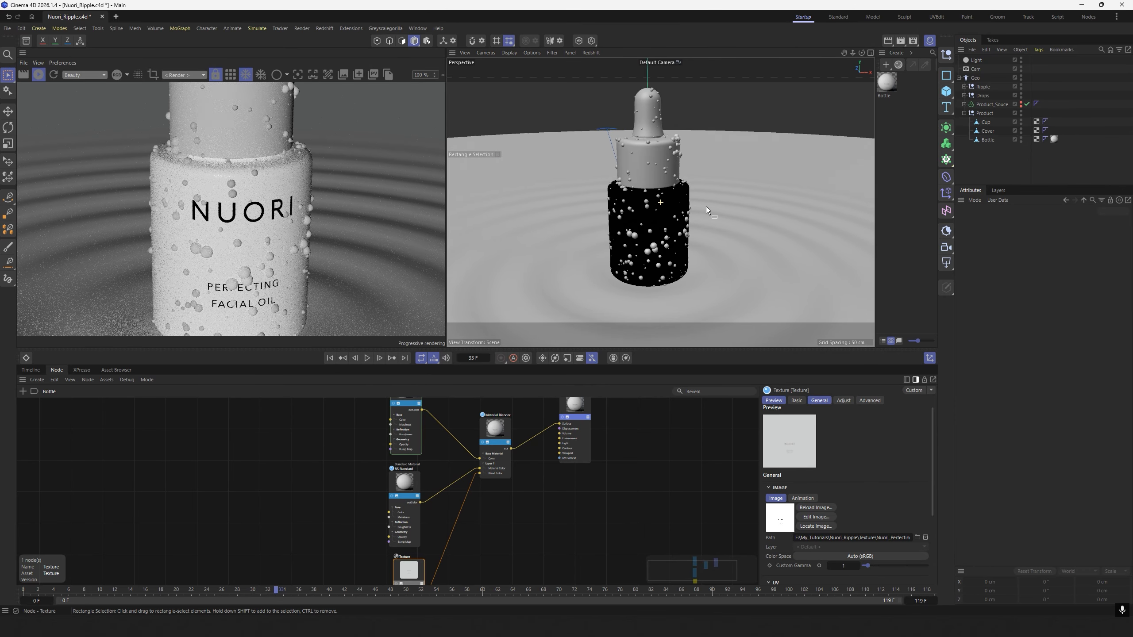
mouse_move(695, 216)
alt+mouse_down()
mouse_move(687, 232)
mouse_move(697, 235)
alt+mouse_up()
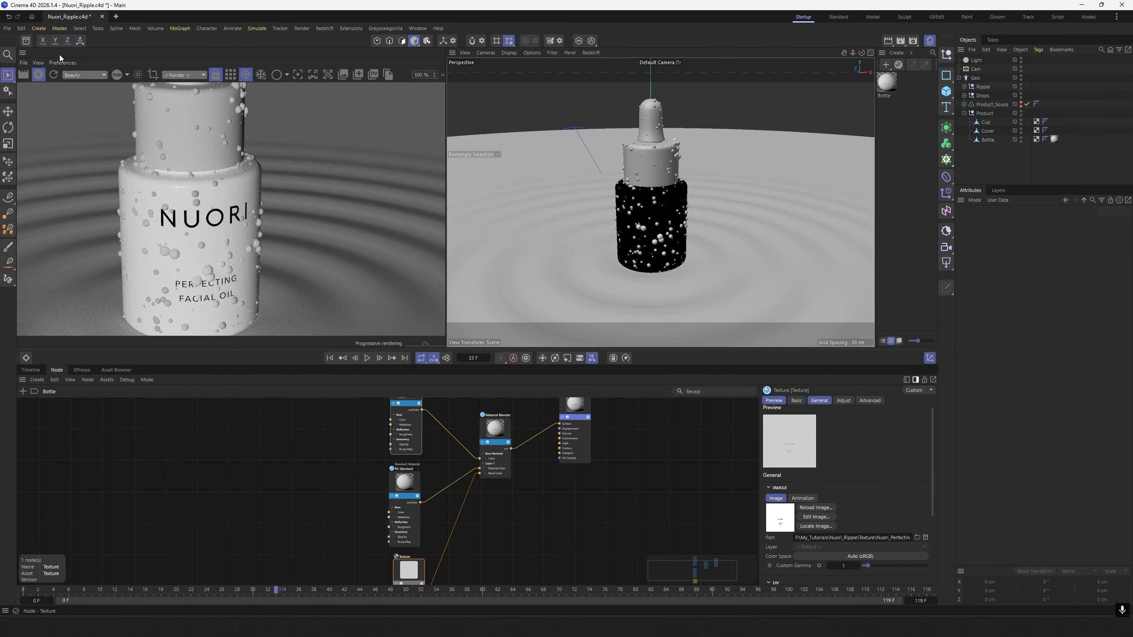
click(38, 76)
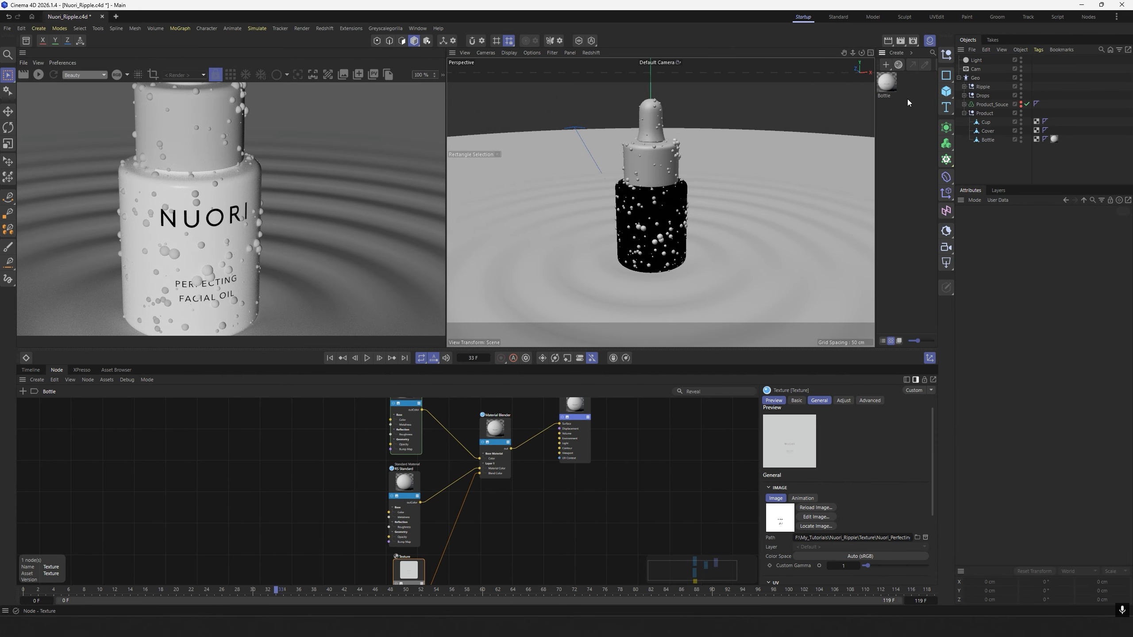
Create a Redshift Standard material named Cover and apply it to the Cover object in the Product null.
click(896, 53)
mouse_move(925, 78)
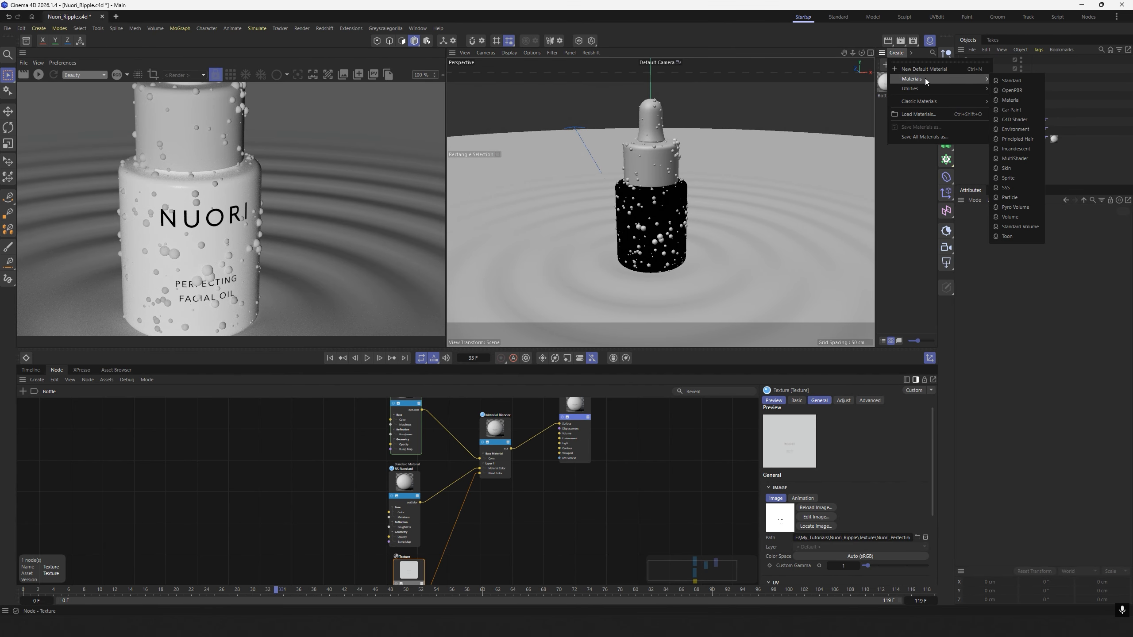
click(1015, 81)
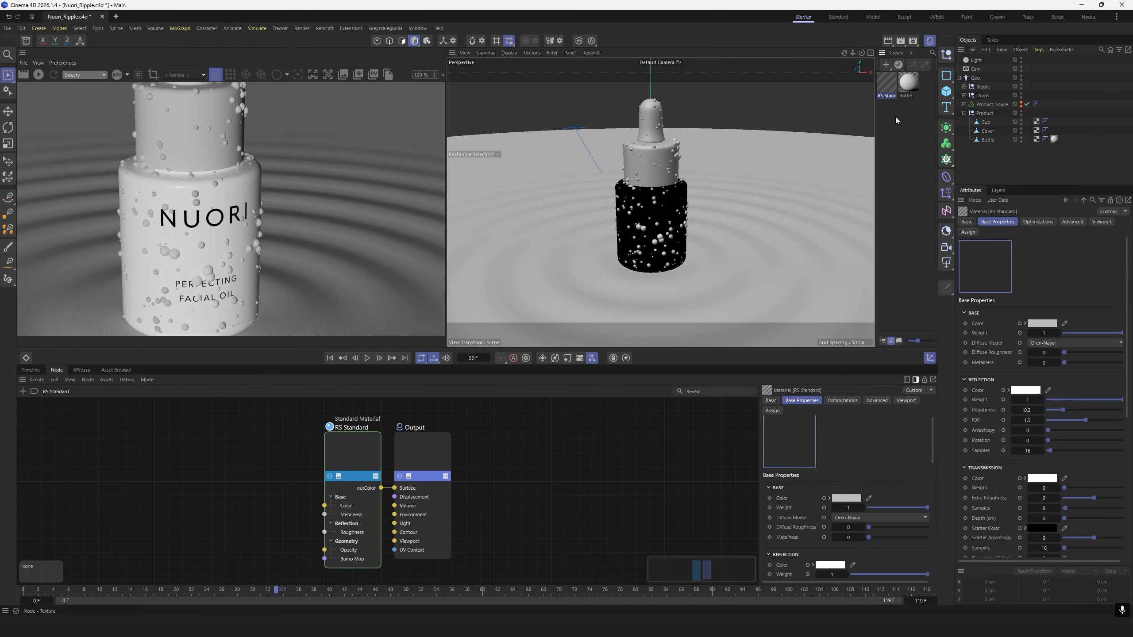
double_click(987, 131)
key(ctrl+c)
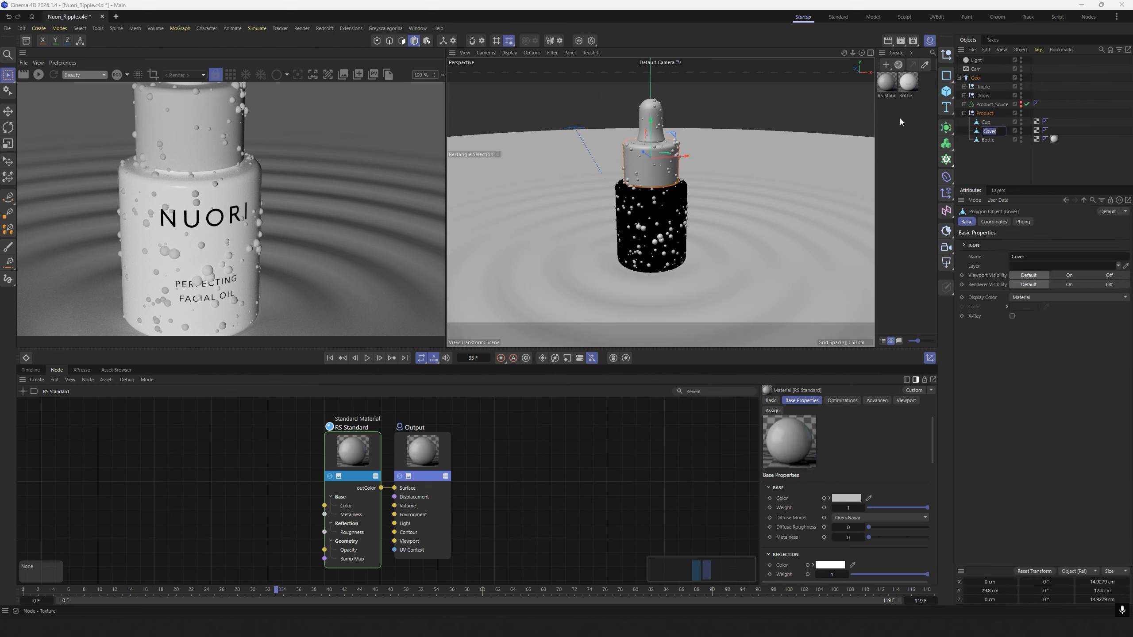
double_click(885, 96)
key(ctrl+v)
click(895, 121)
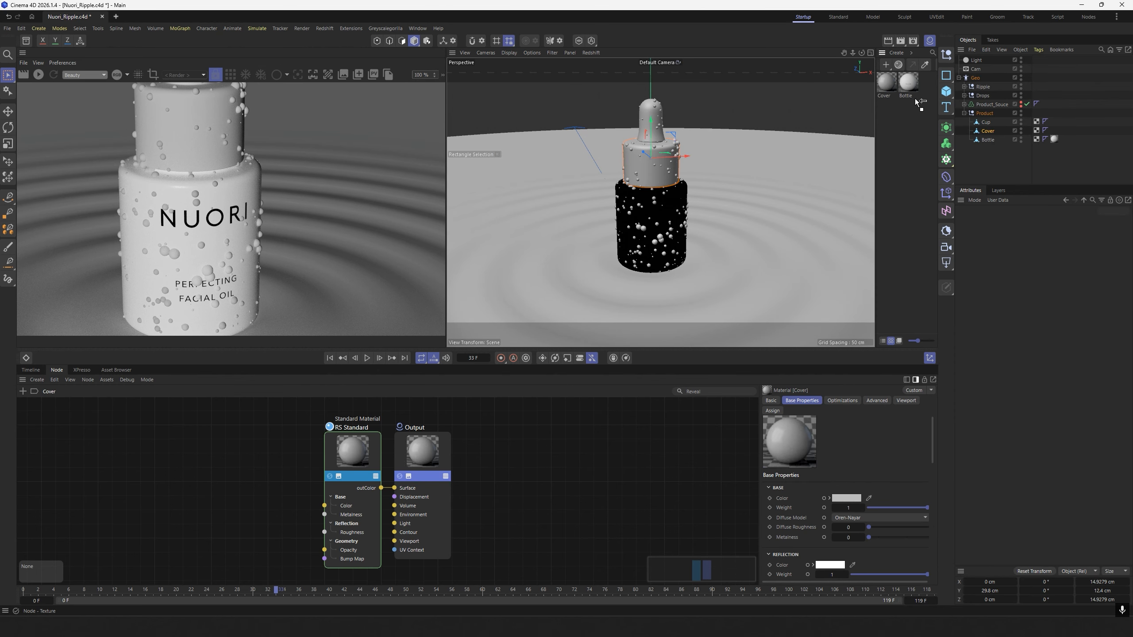
drag(917, 102, 986, 131)
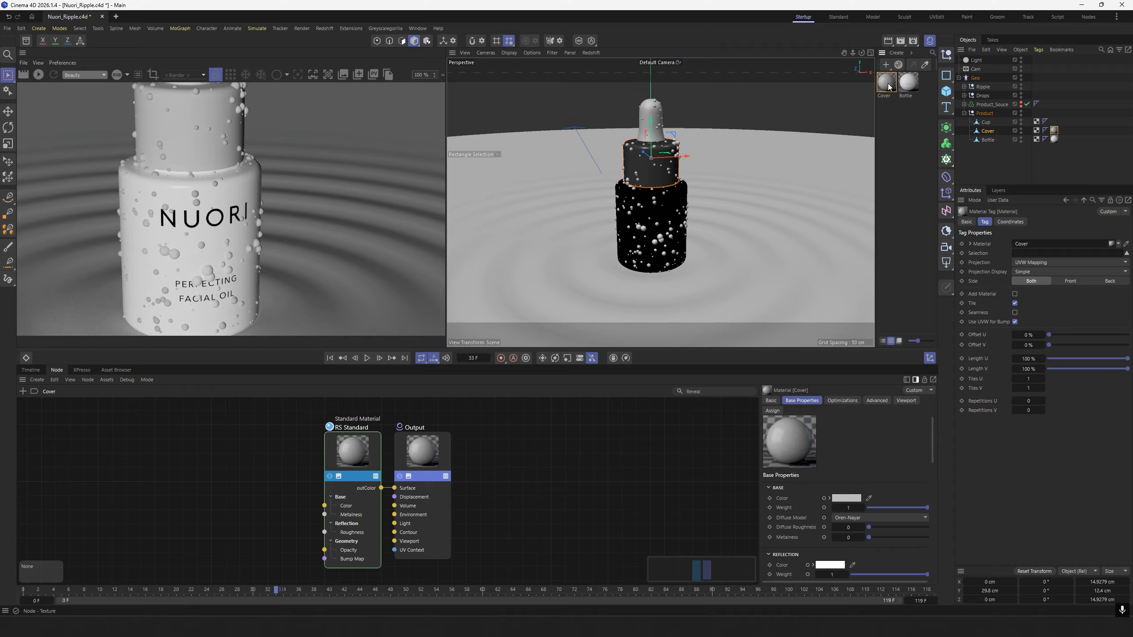
Set the Cover material's base color to pure white and its reflection roughness to 0.3.
click(887, 84)
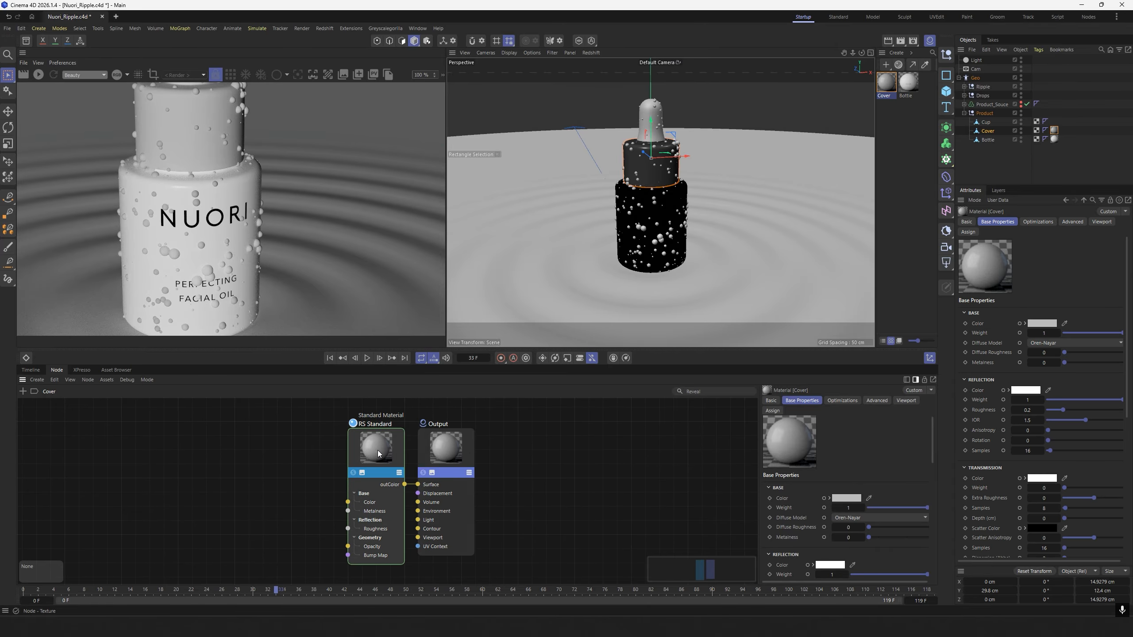
click(377, 449)
click(847, 498)
drag(900, 600, 936, 599)
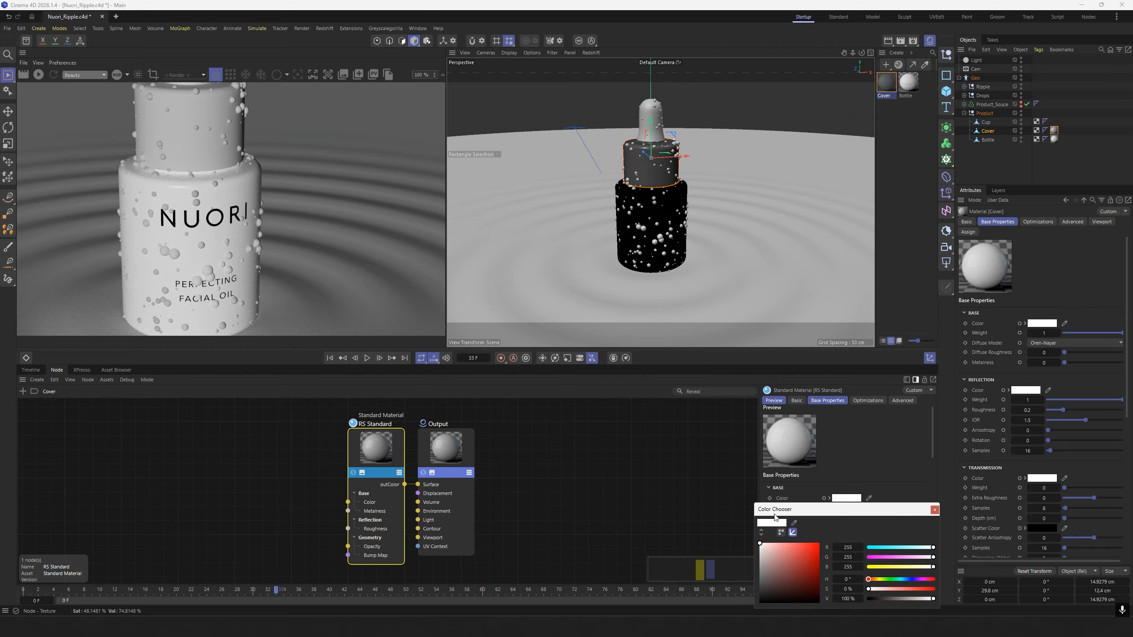
click(934, 509)
drag(931, 451, 933, 469)
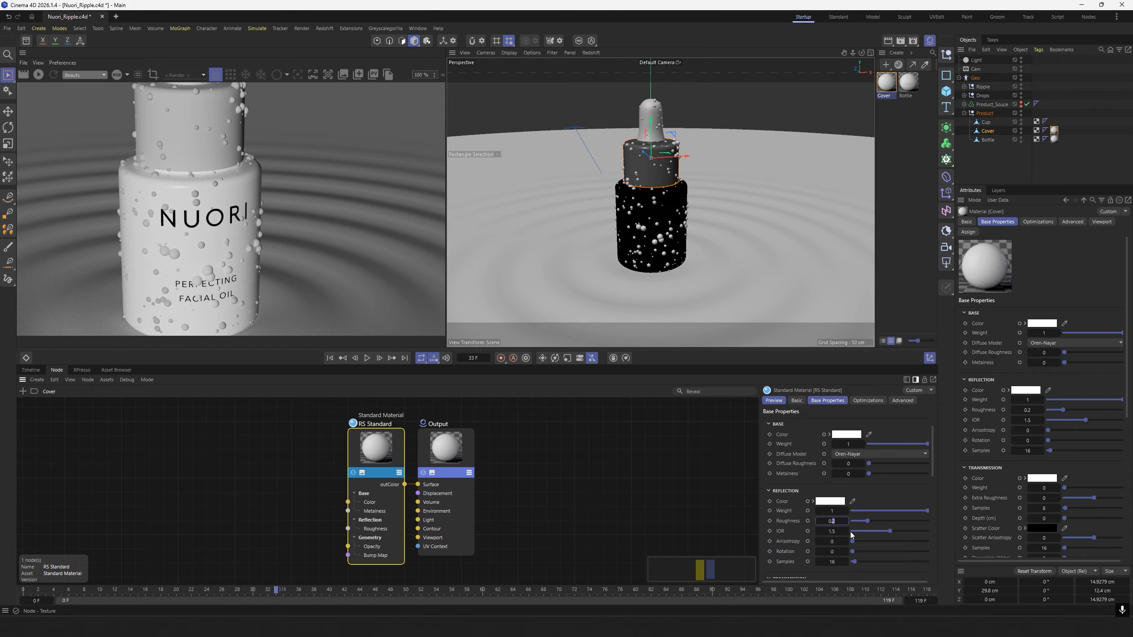
click(921, 142)
Duplicate the Cover material, name the copy Cup, and apply it to the Cup object.
click(886, 83)
ctrl+drag(890, 87, 904, 164)
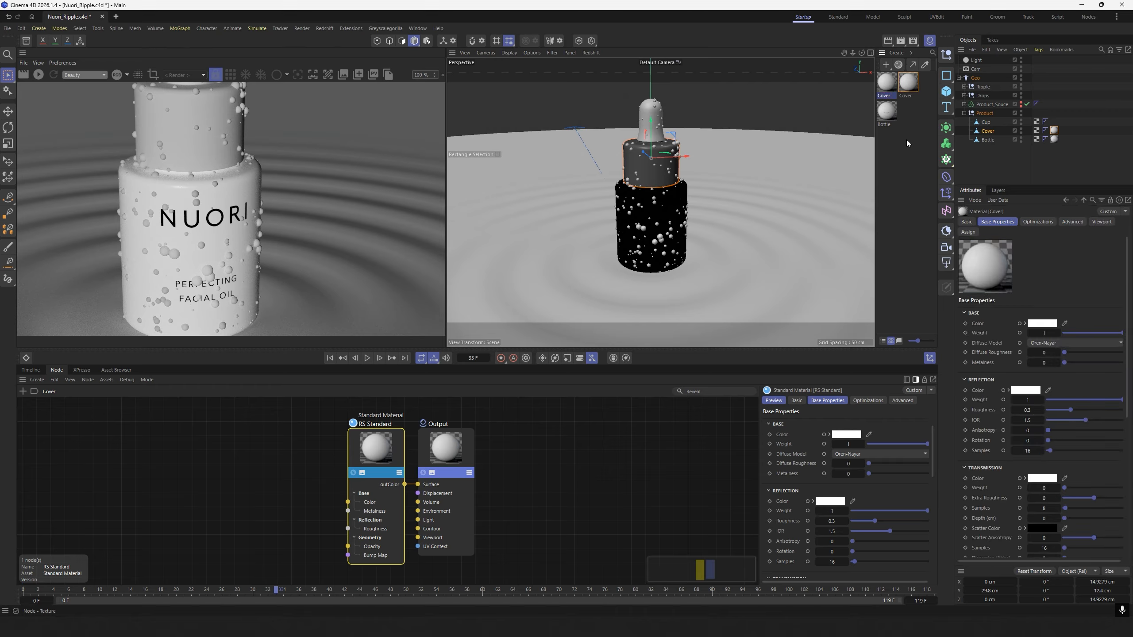
double_click(886, 96)
text(cu)
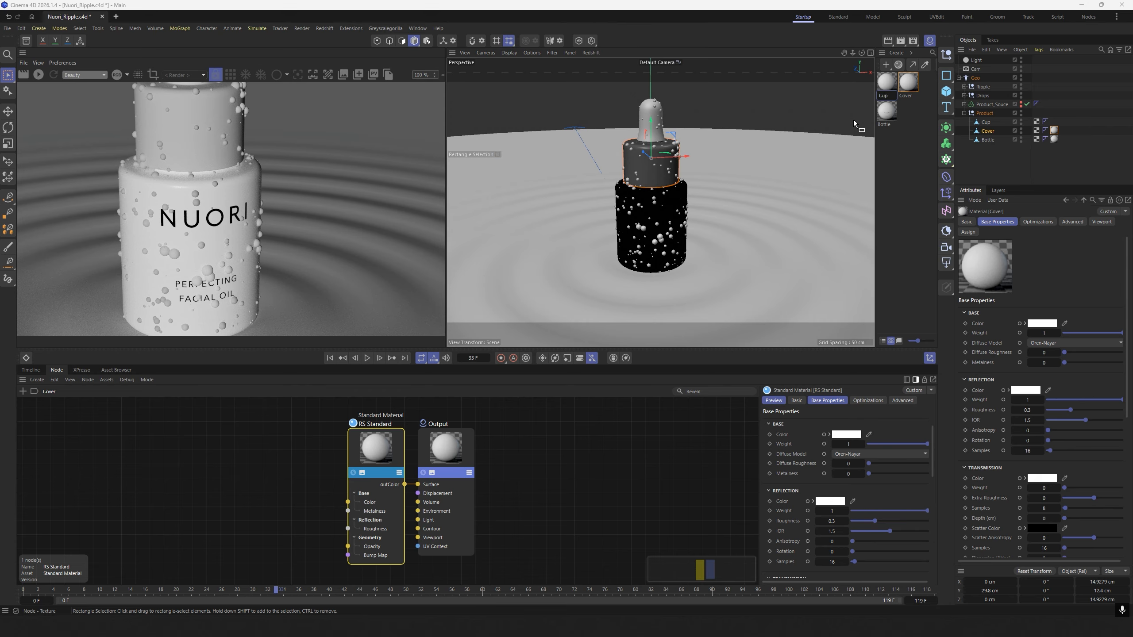
text(p)
key(Return)
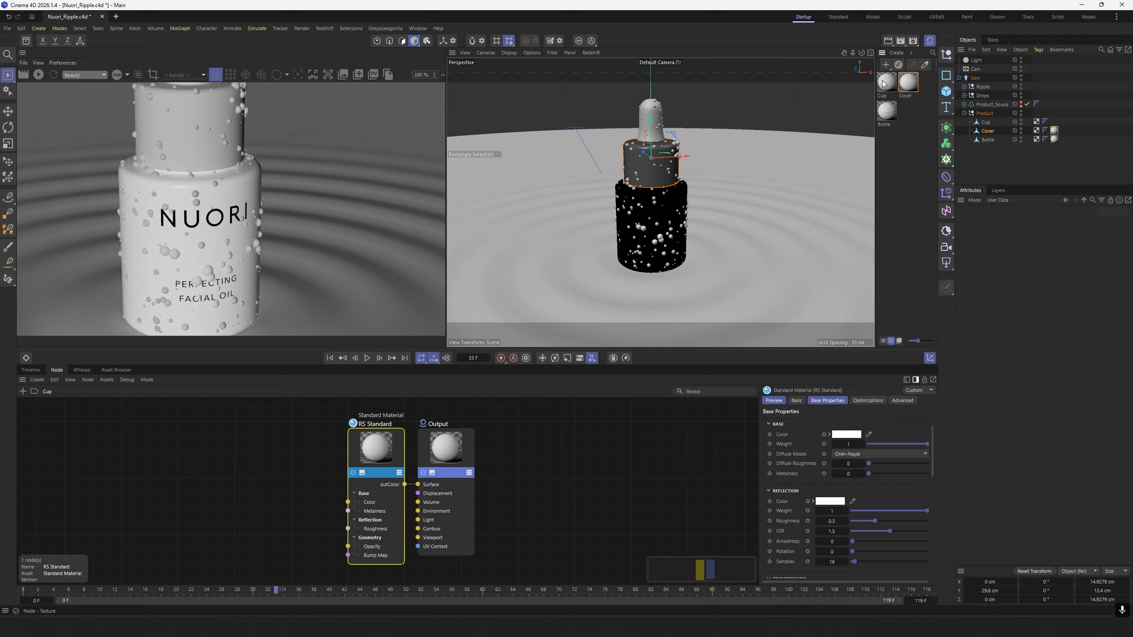
drag(884, 84, 986, 123)
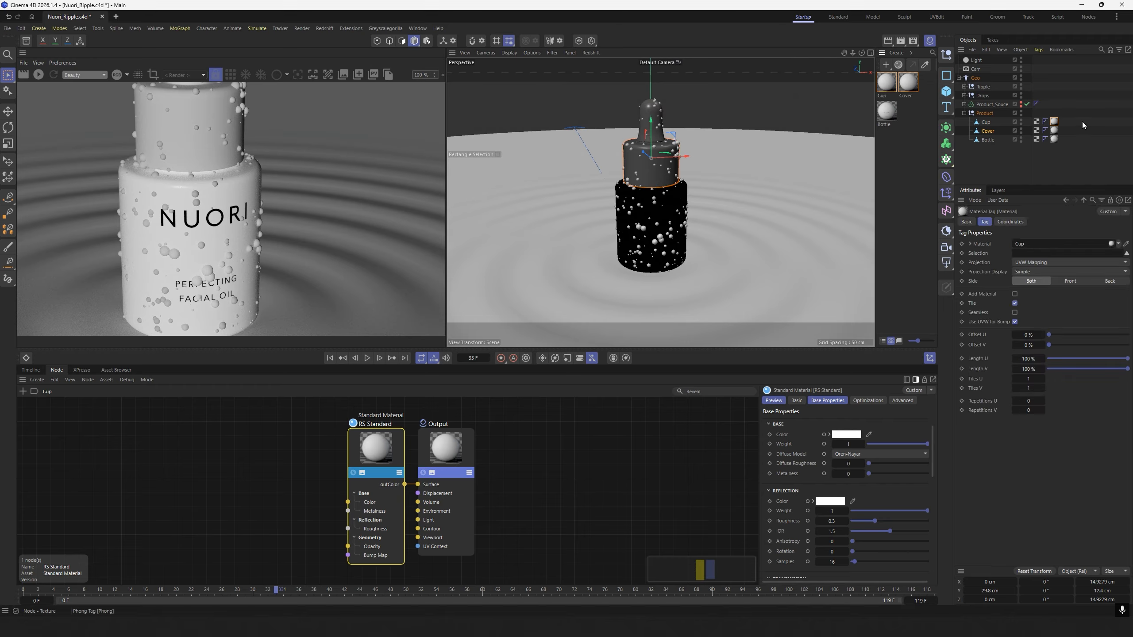
Set both the reflection weight and the reflection roughness of the Cup material to 0.5.
double_click(1052, 119)
middle_drag(550, 446, 634, 440)
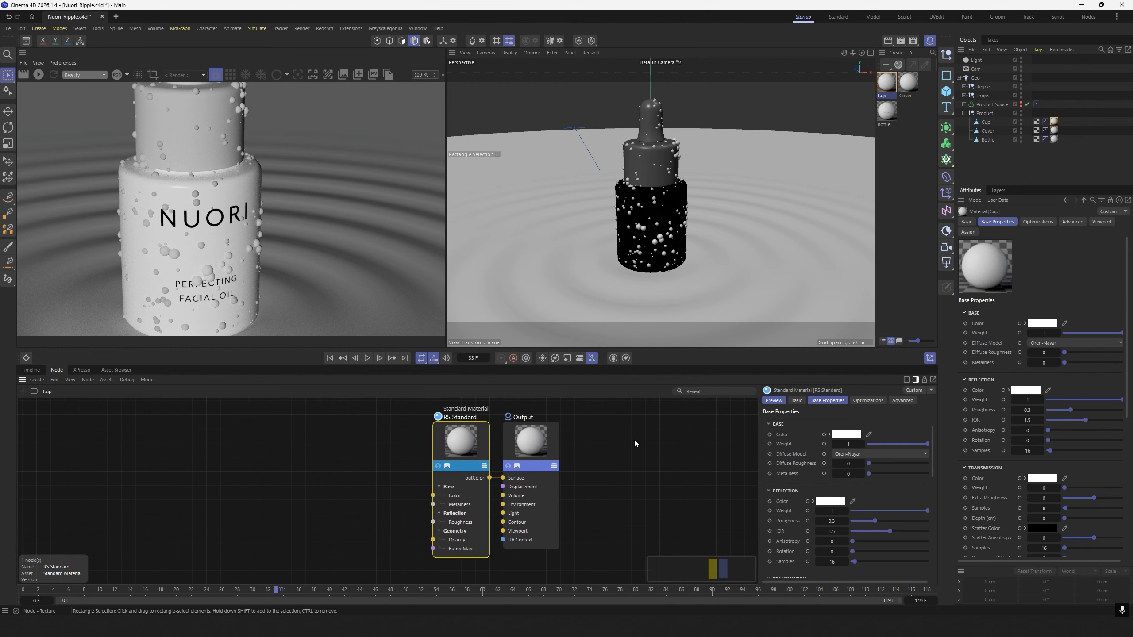
double_click(838, 512)
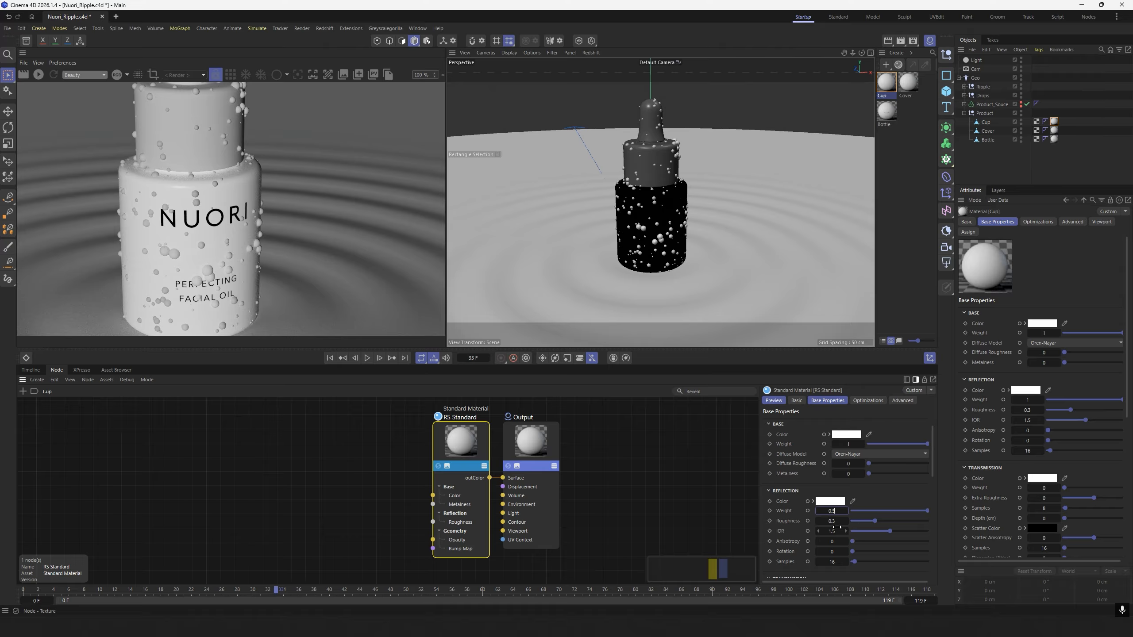
key(Tab)
text(0.5)
key(Return)
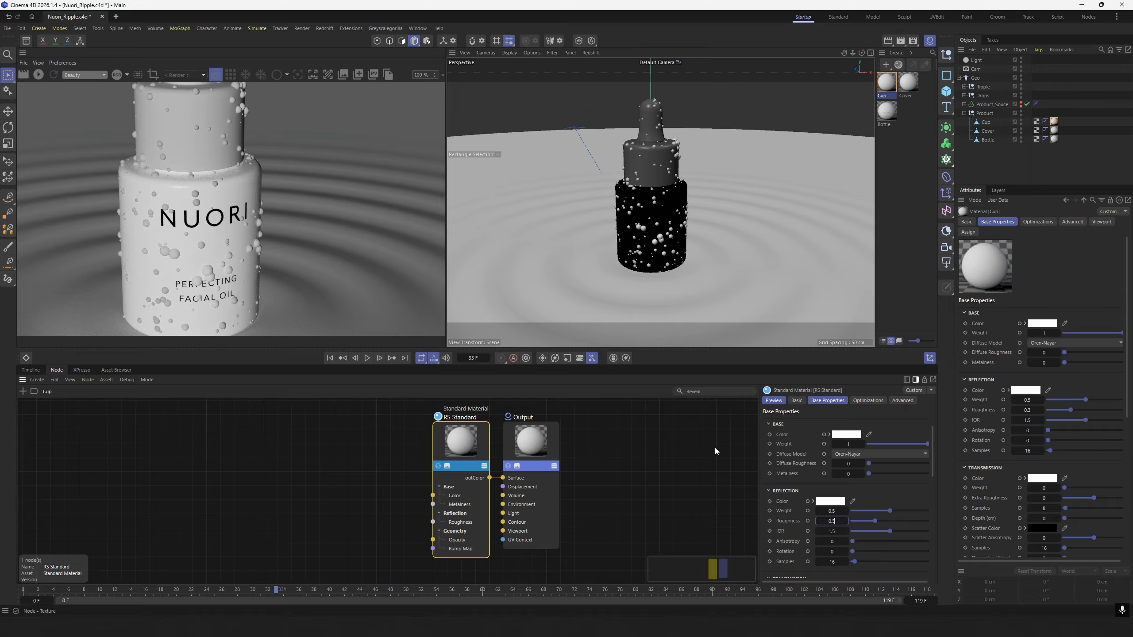
Add a Maxon Noise node to the Cup material's graph and reduce its Overall Scale for a finer grain.
double_click(448, 424)
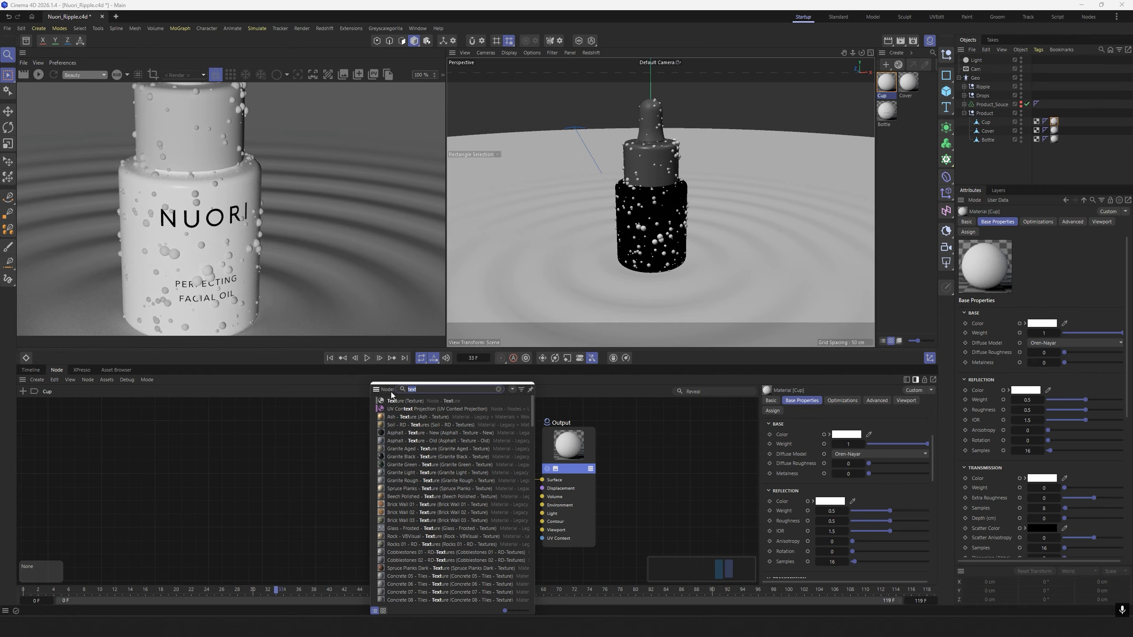
text(maxon)
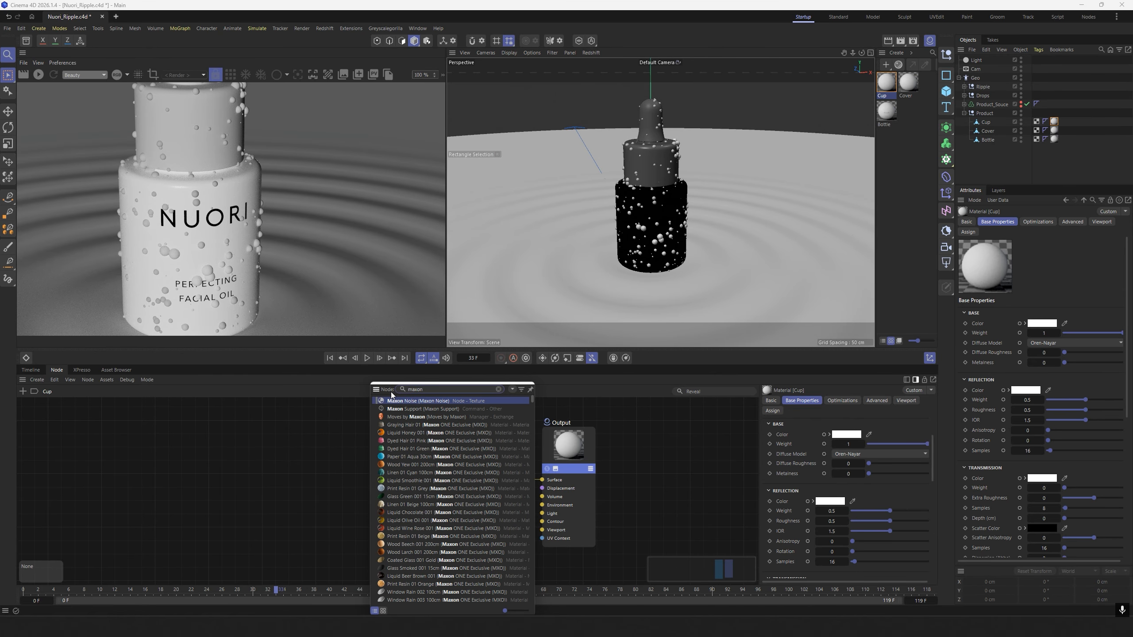
click(401, 401)
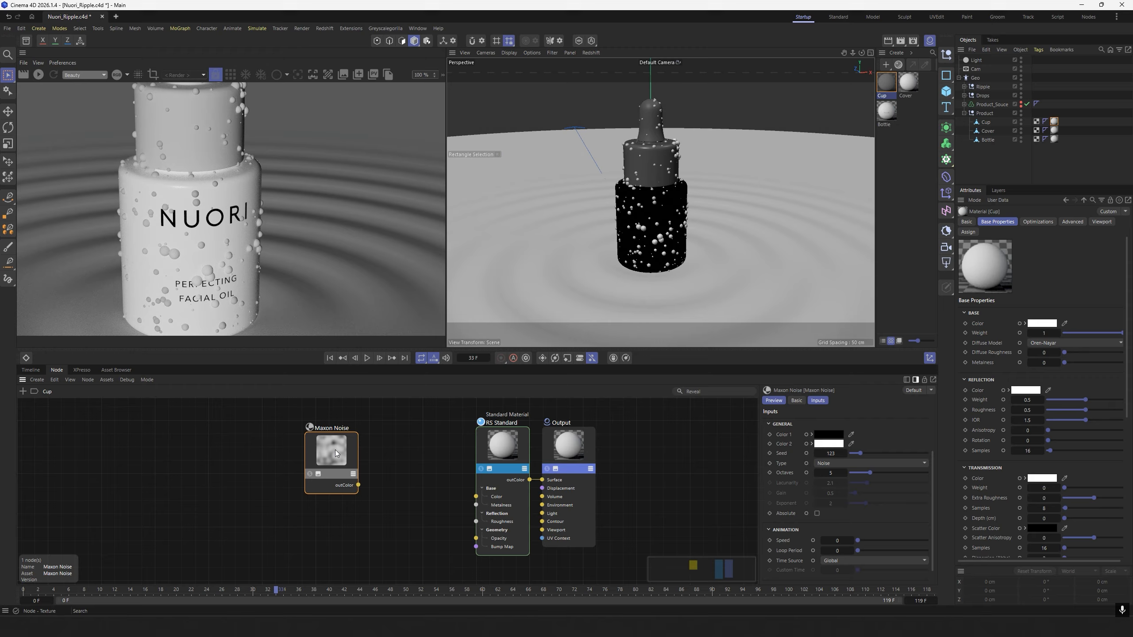
scroll(931, 472, down, 1)
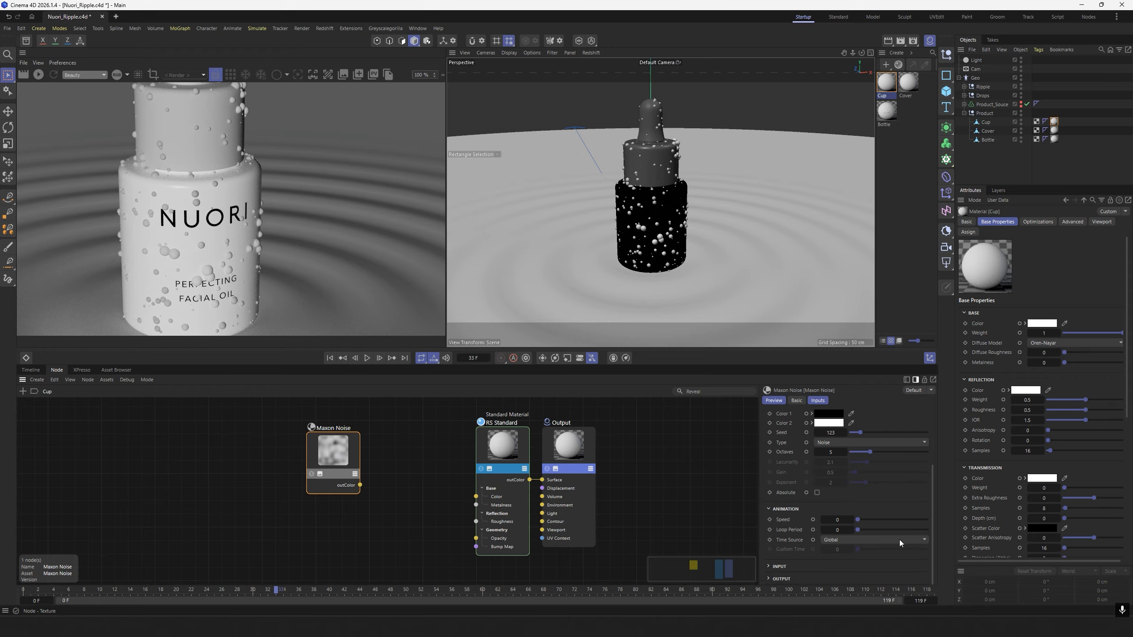
click(778, 566)
drag(933, 518, 935, 570)
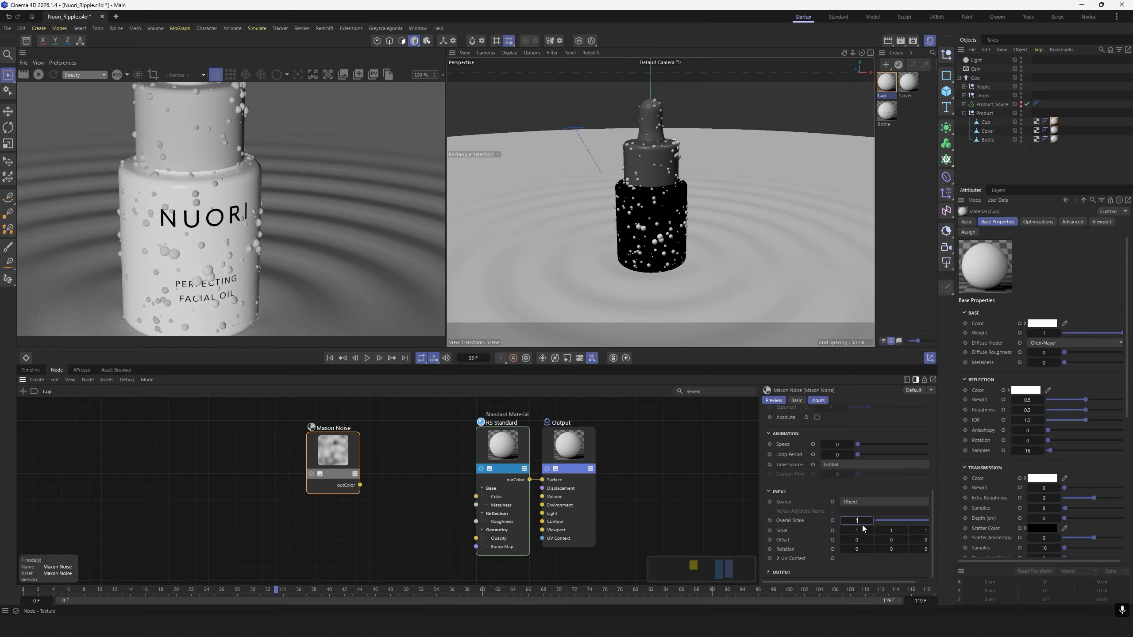
click(614, 473)
drag(329, 454, 324, 449)
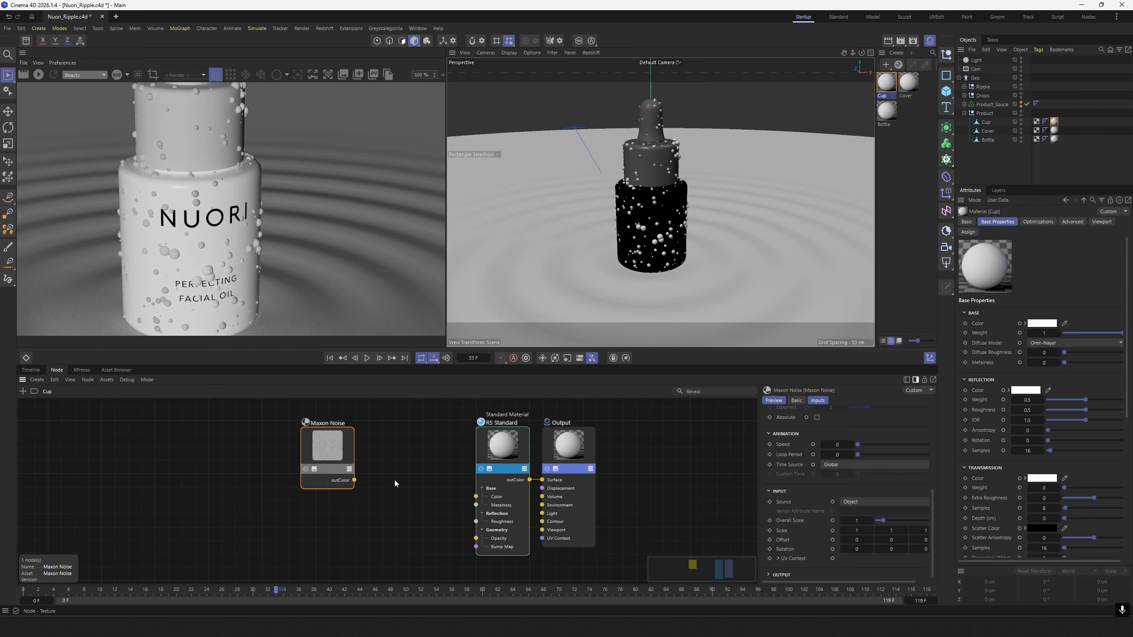
Add a Bump Map node, feed the Maxon Noise into its Input, and connect its output to the RS Standard node's Bump Map.
double_click(395, 482)
text(bump)
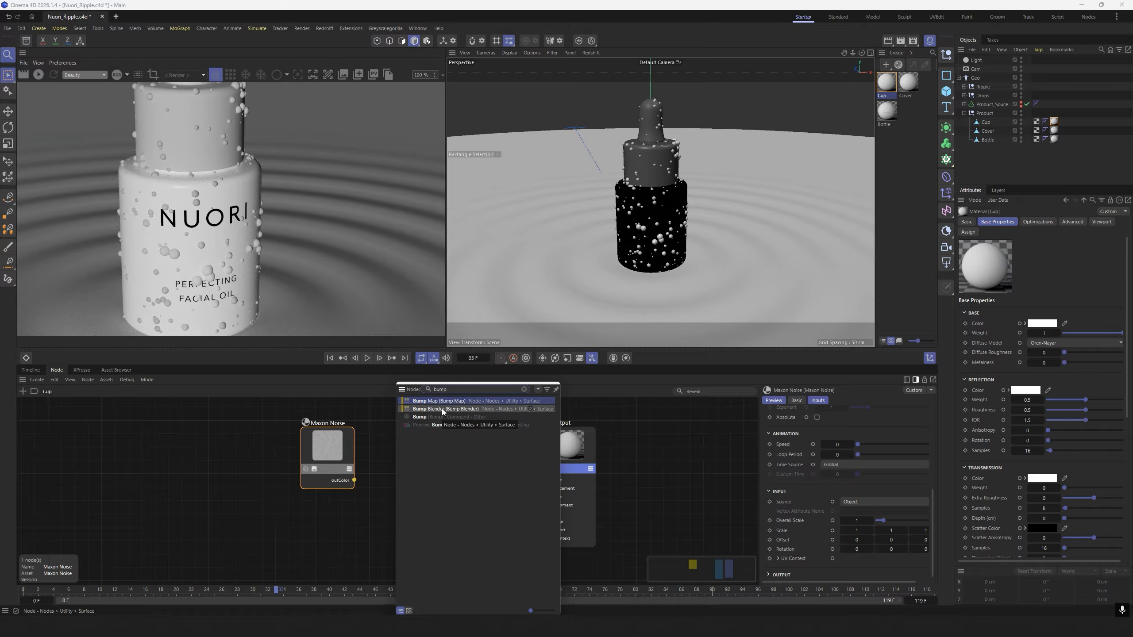
click(430, 402)
drag(341, 457, 385, 500)
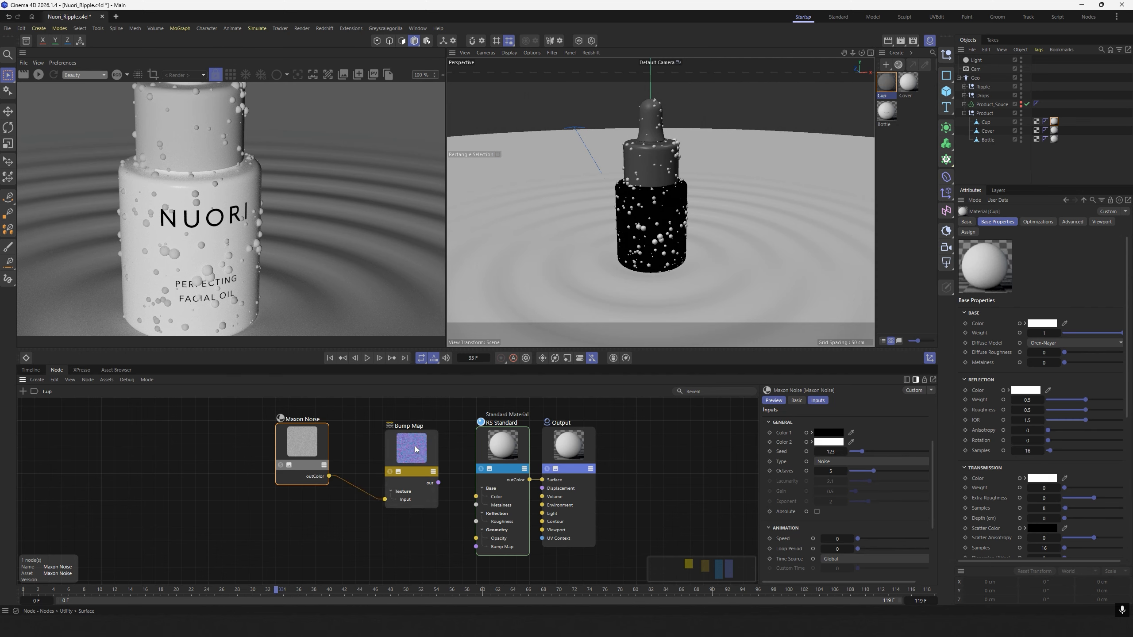
drag(408, 448, 403, 450)
drag(434, 484, 476, 546)
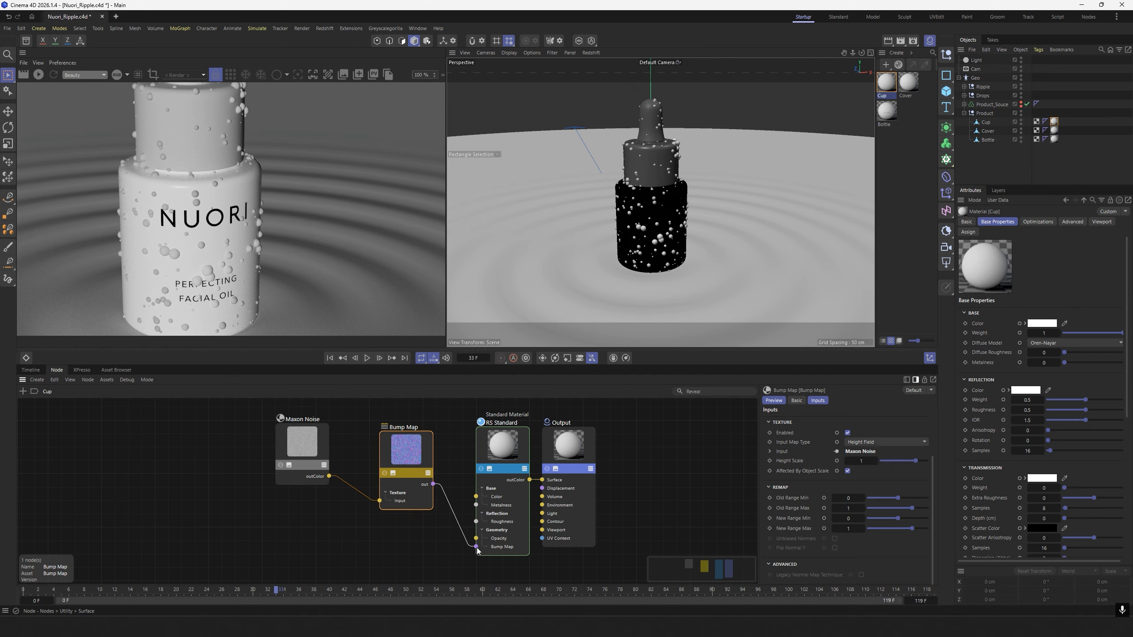
drag(405, 446, 405, 453)
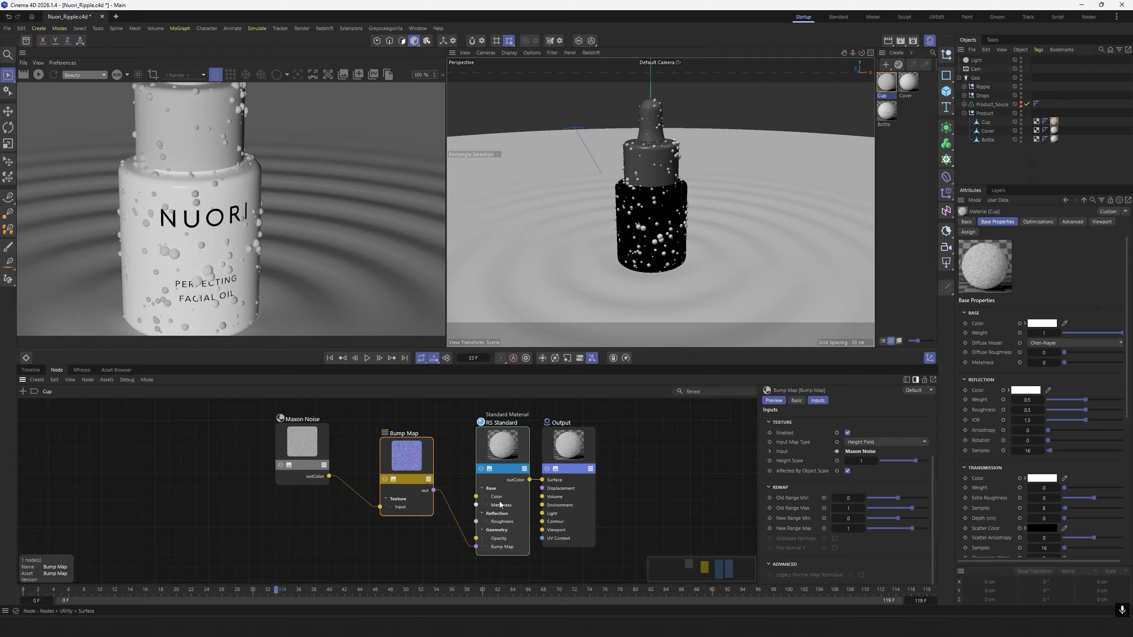
Set the Bump Map's Height Scale to 0.03 and start the live Redshift render framed on the bottle's cup.
click(863, 461)
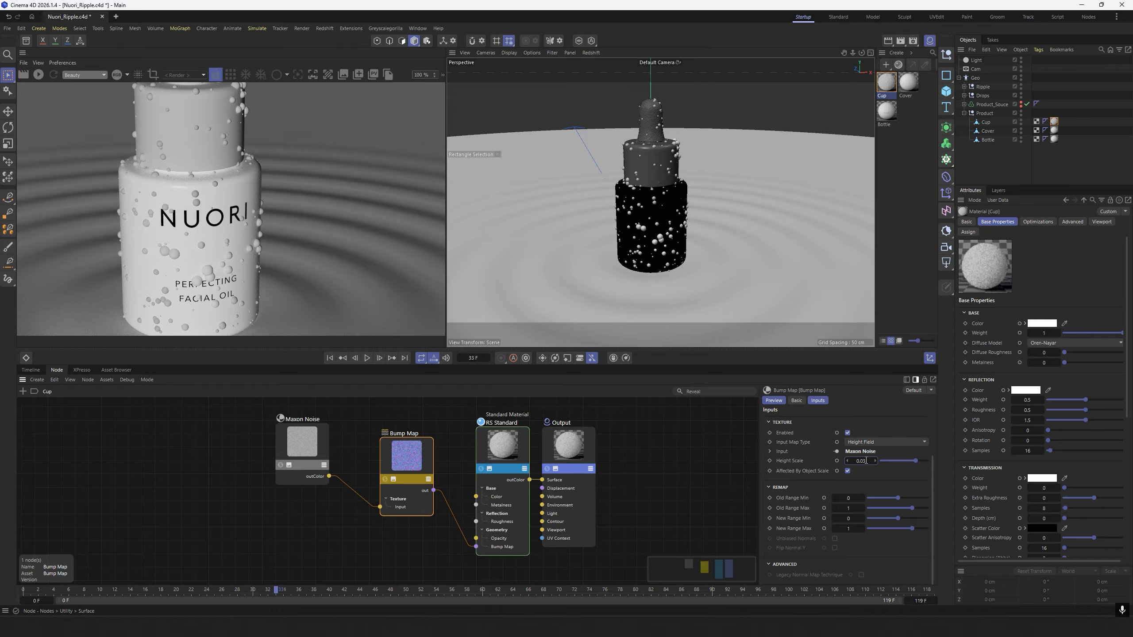
key(Return)
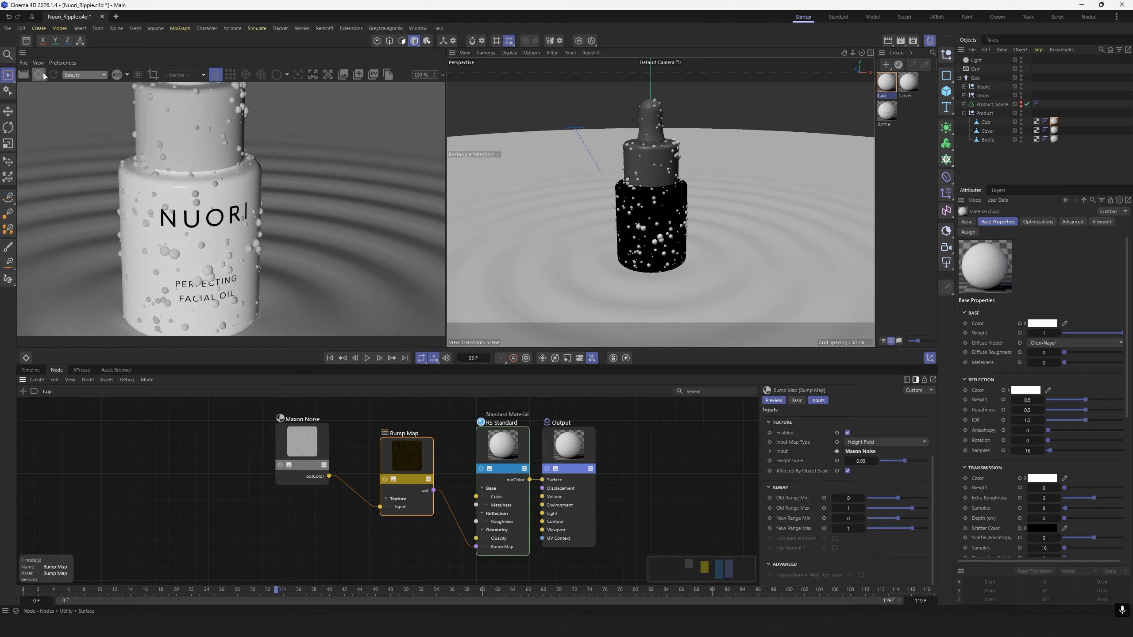
click(43, 73)
alt+middle_drag(679, 157, 683, 204)
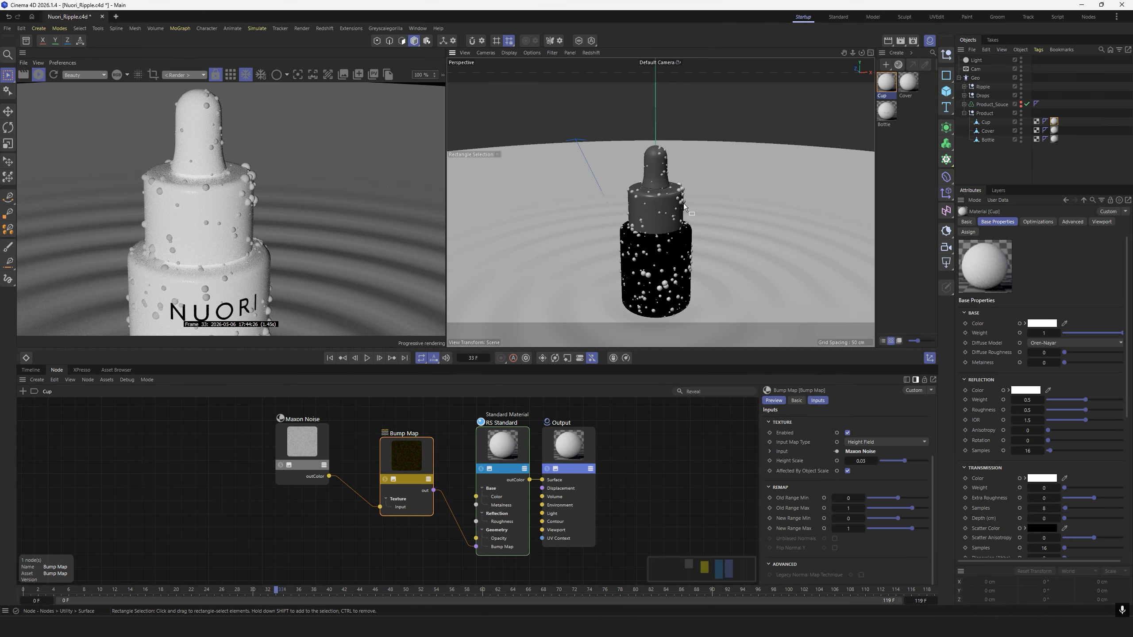
Inspect the cup's bump texture up close and from farther away in the live Redshift render, and stop the render.
scroll(667, 159, up, 5)
alt+middle_drag(668, 162, 674, 185)
scroll(674, 188, up, 3)
alt+drag(676, 194, 670, 193)
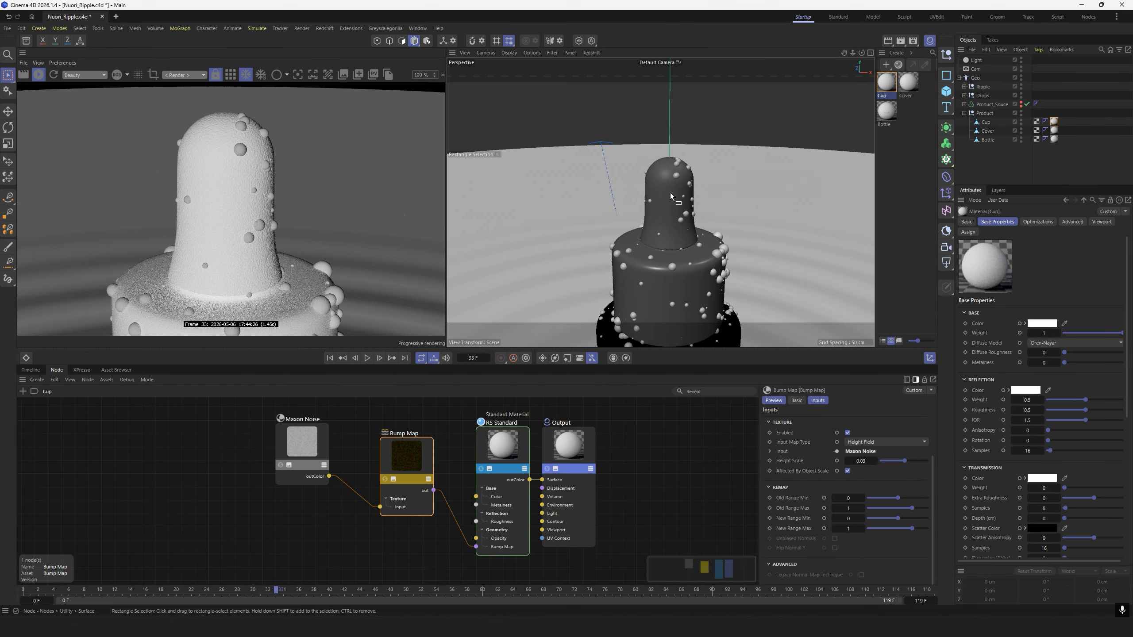
scroll(694, 201, down, 4)
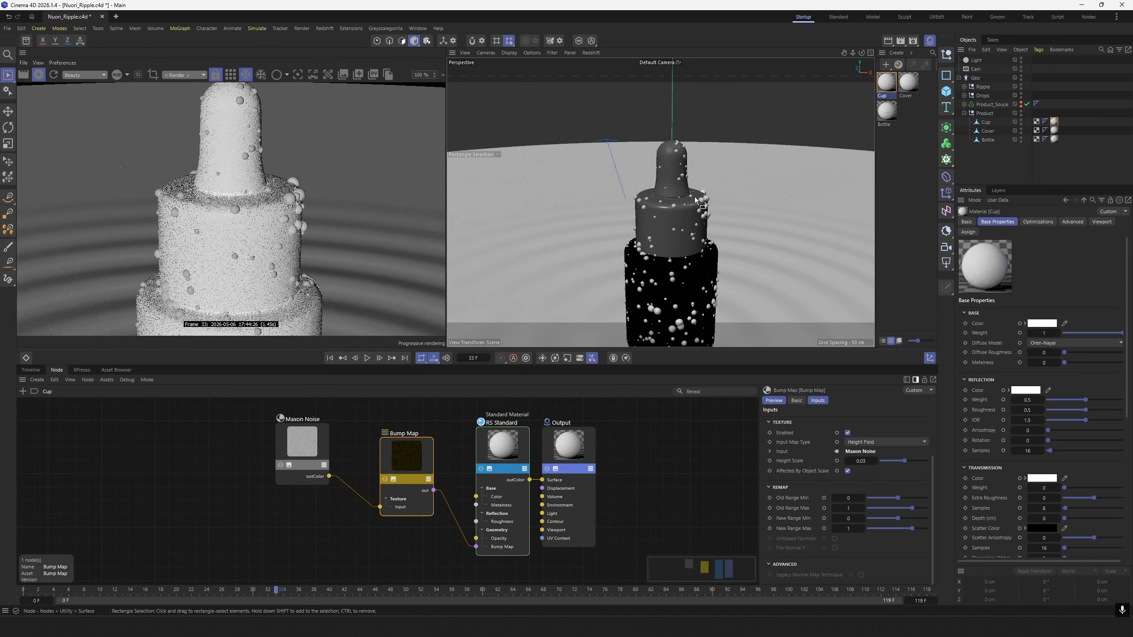
scroll(696, 202, down, 2)
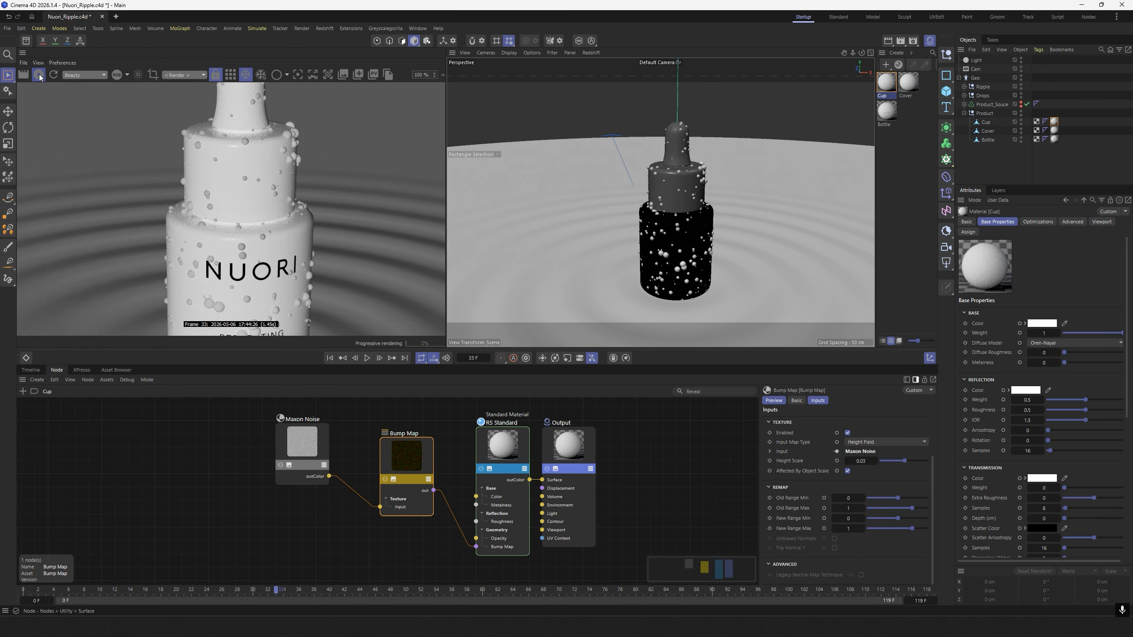
click(39, 75)
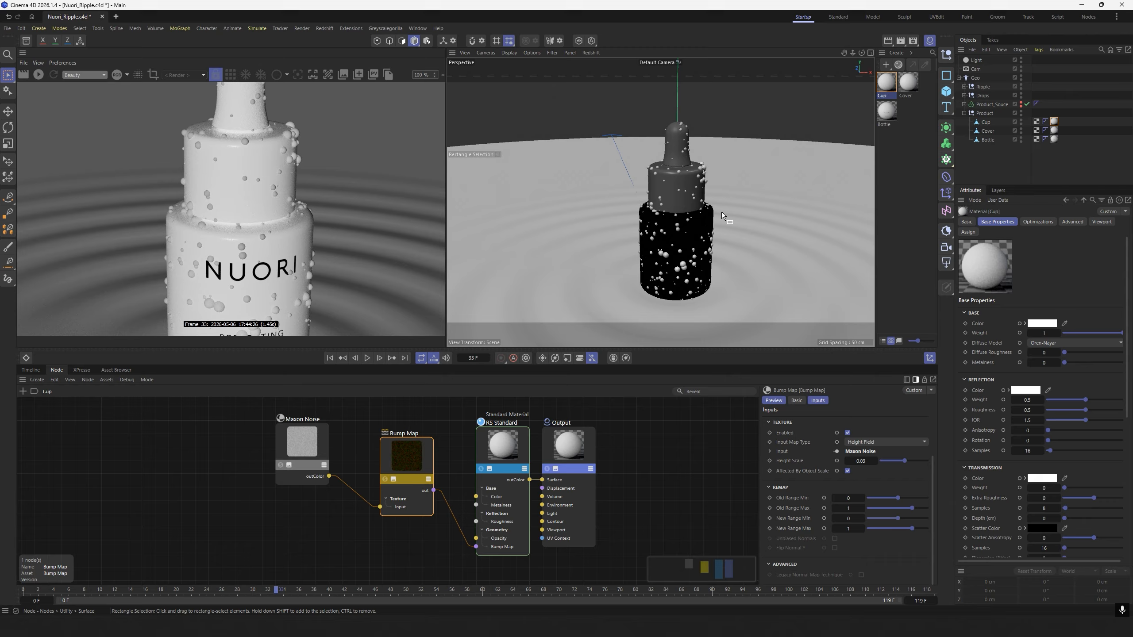
Create a Redshift Standard material named Drops and assign it to the Drops object.
click(897, 53)
mouse_move(912, 81)
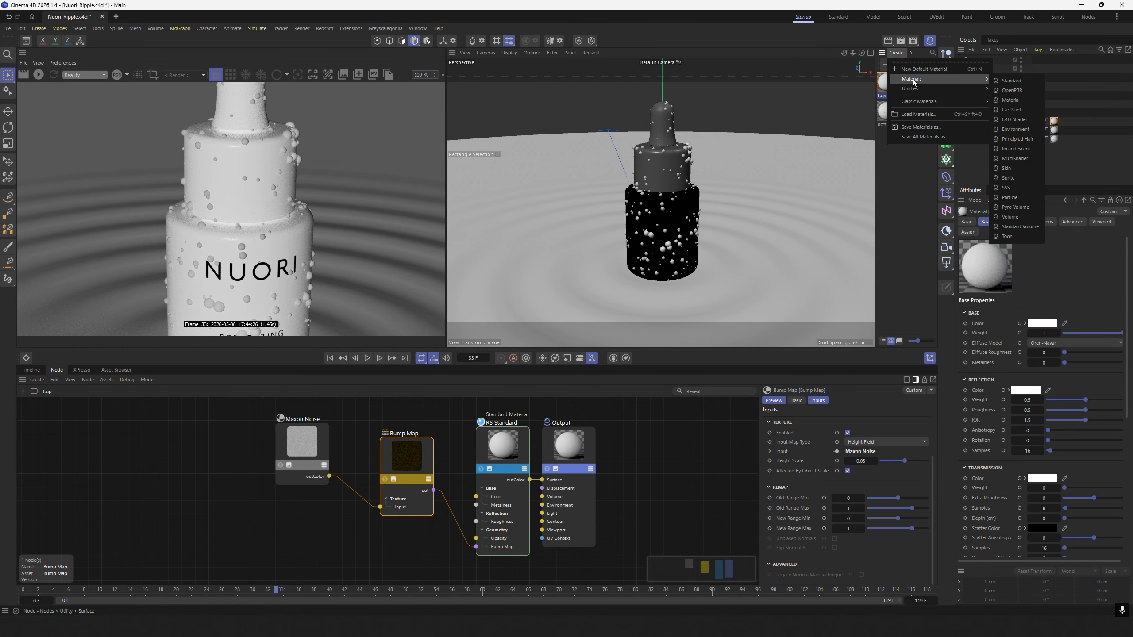
click(1011, 80)
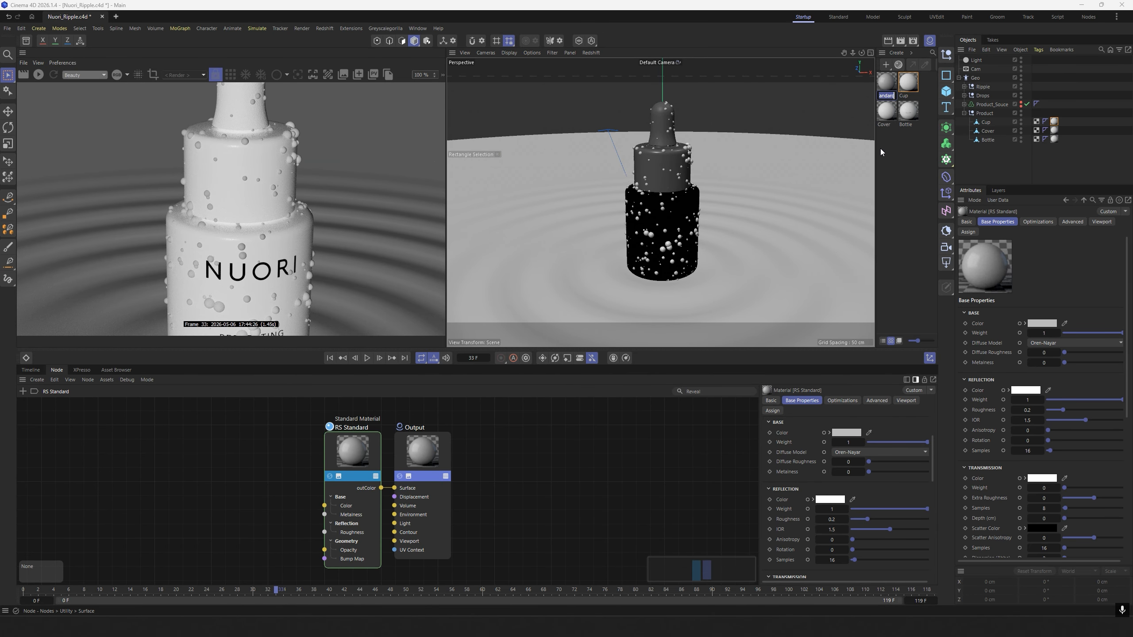
text(Drops)
key(Return)
drag(881, 78, 988, 95)
double_click(1036, 96)
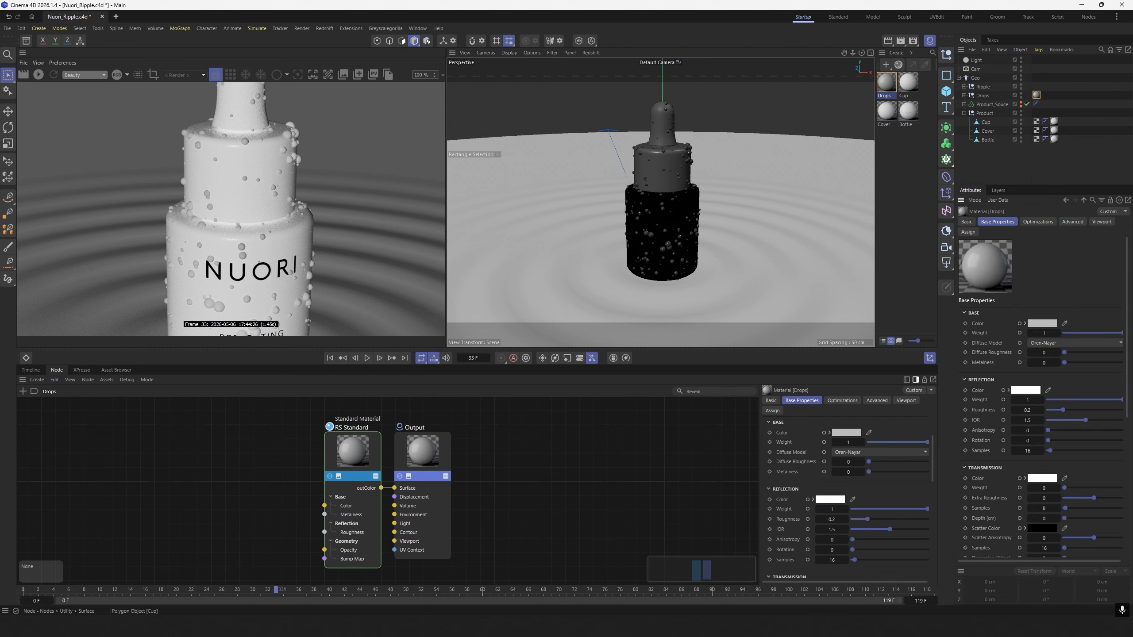
Set the Drops material's reflection roughness to 0, IOR to 1.33 and transmission weight to 1.
scroll(841, 470, down, 3)
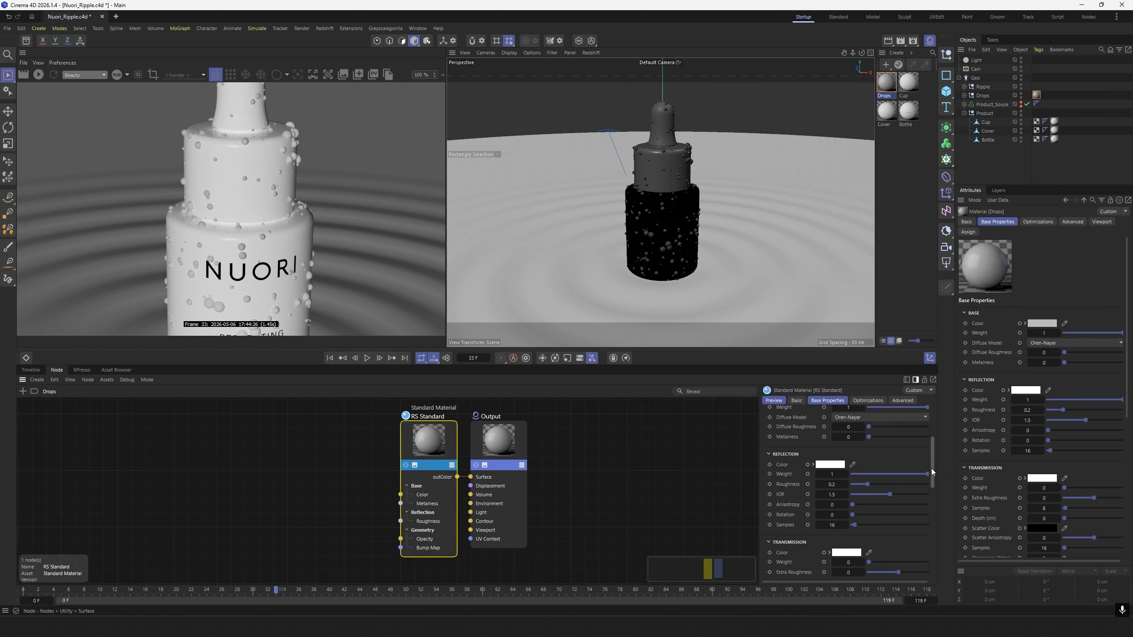
drag(864, 472, 848, 472)
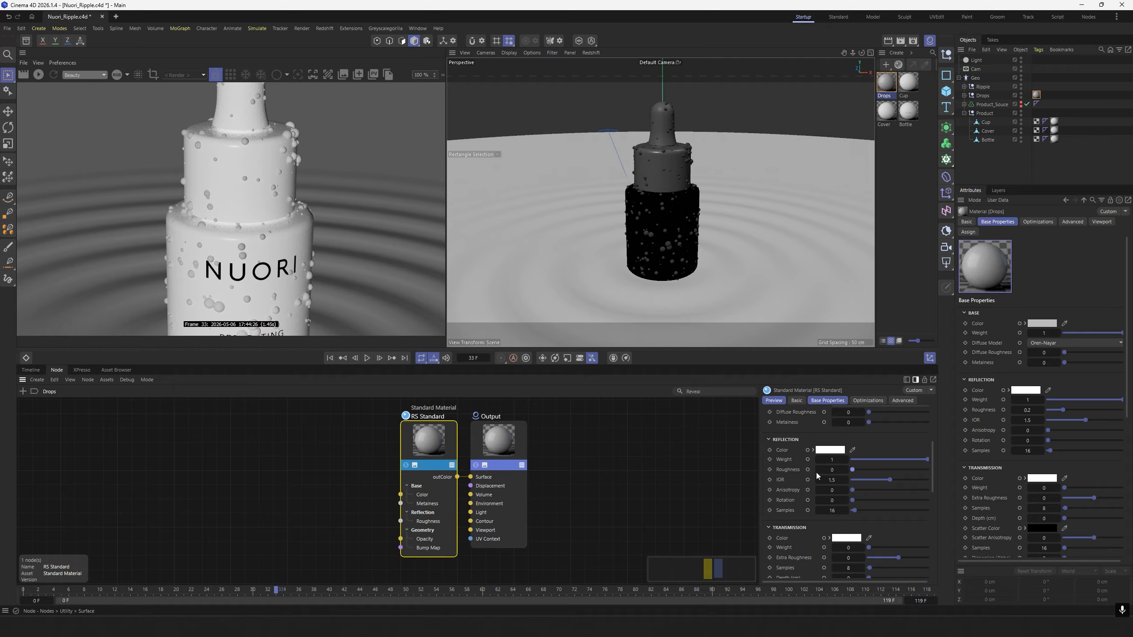
click(832, 479)
text(1.33)
key(Return)
drag(932, 485, 970, 481)
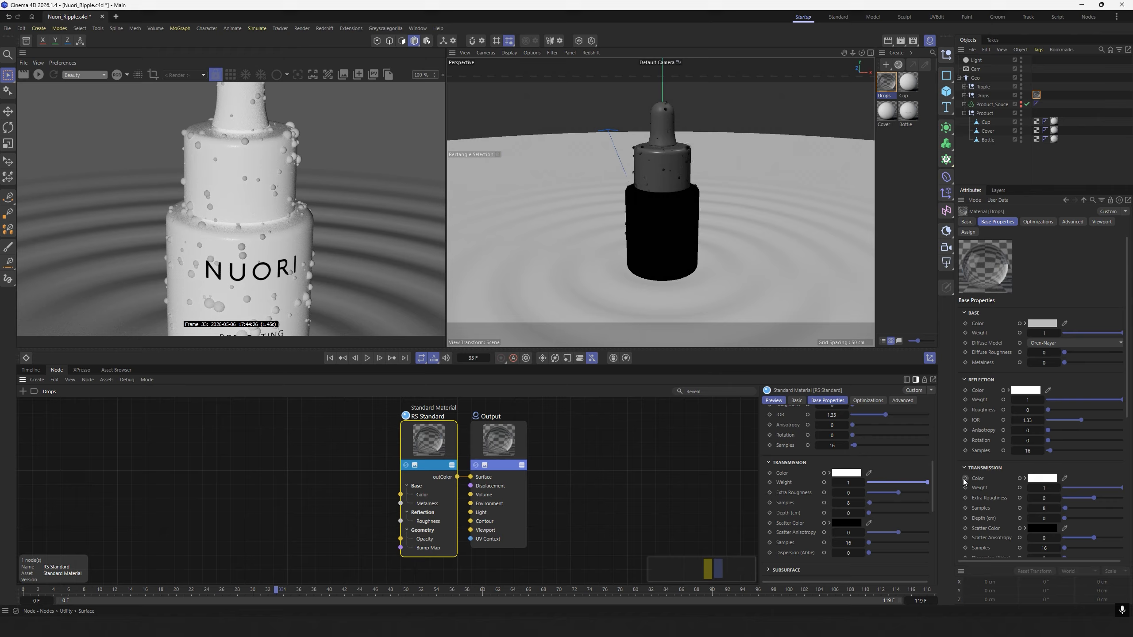
Set the Drops material's transmission Dispersion (Abbe) to 64.17.
click(851, 553)
text(64.17)
key(Return)
click(607, 457)
middle_drag(607, 457, 619, 462)
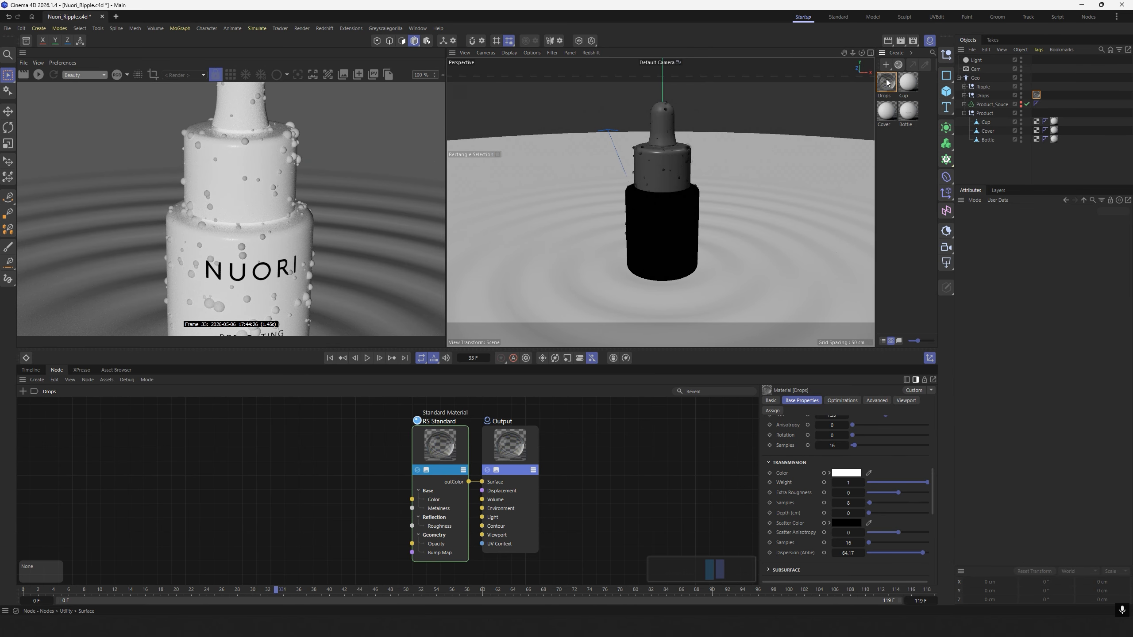
Create another Redshift Standard material named Ripple and assign it to the Ripple object.
click(896, 53)
mouse_move(919, 79)
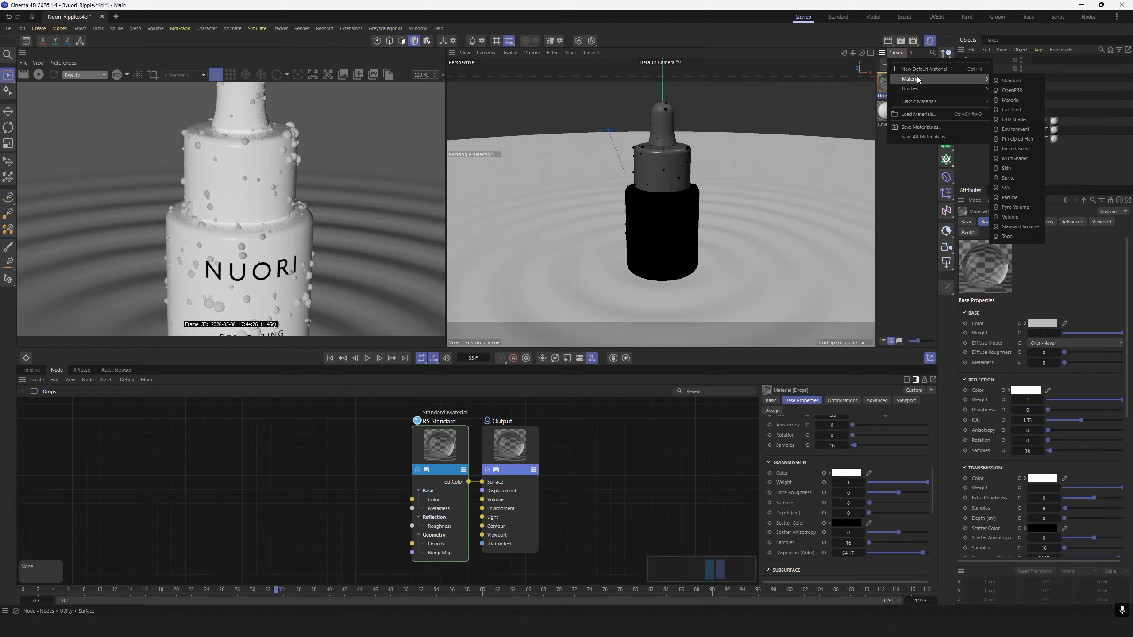
click(1011, 80)
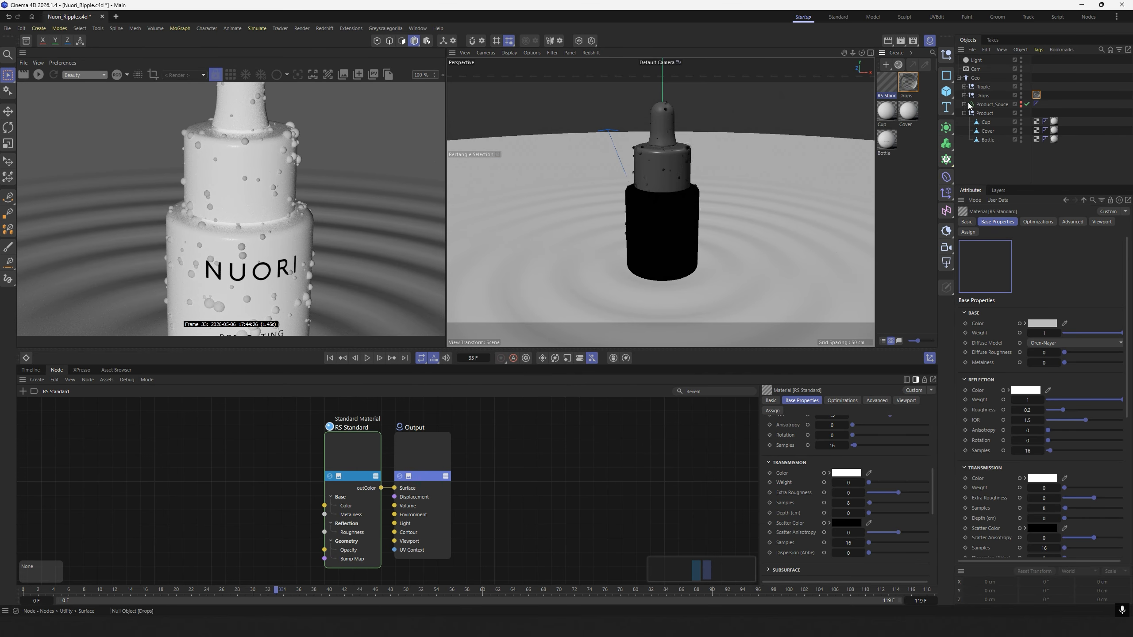
double_click(887, 96)
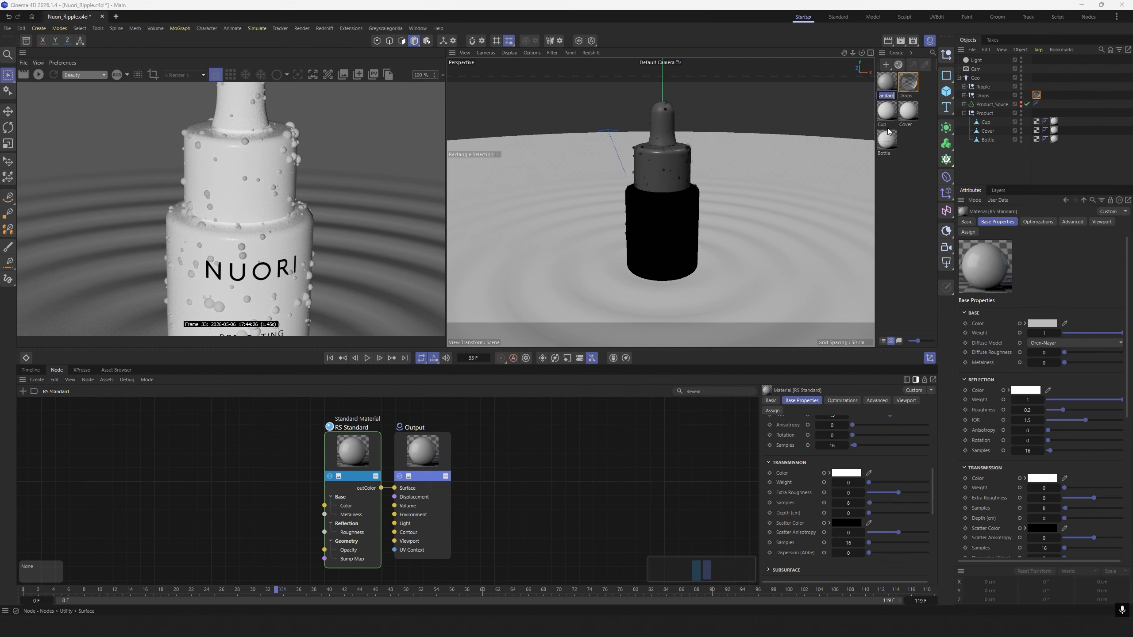
text(Ripple)
key(Return)
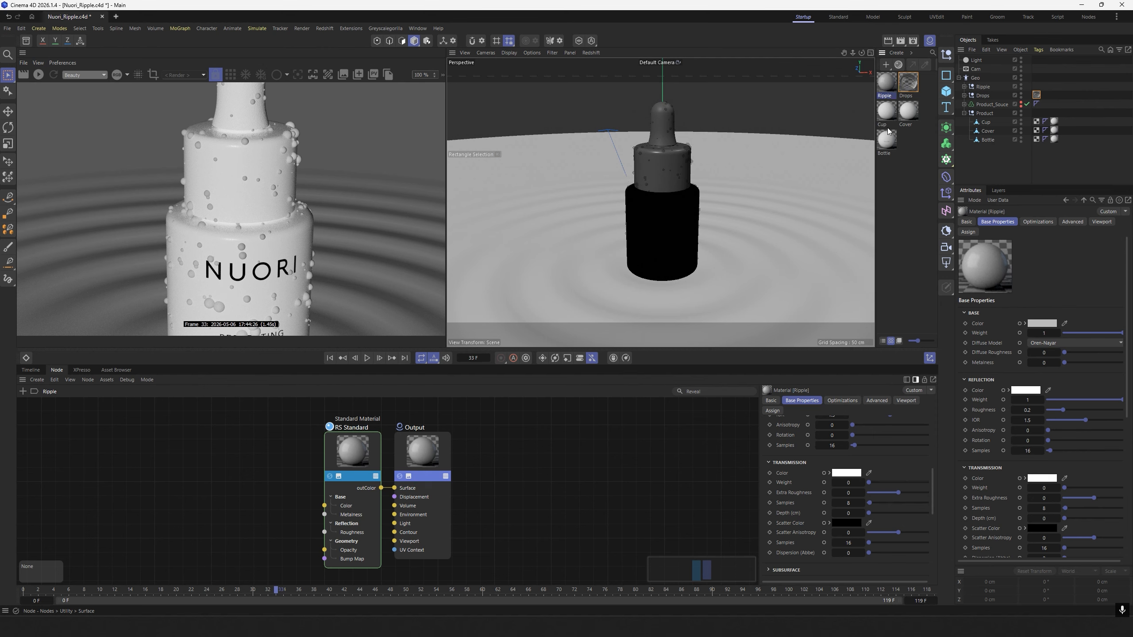
click(891, 178)
drag(886, 85, 985, 89)
Set the Ripple material's reflection roughness to 0.05 and its transmission weight to 1.
click(886, 83)
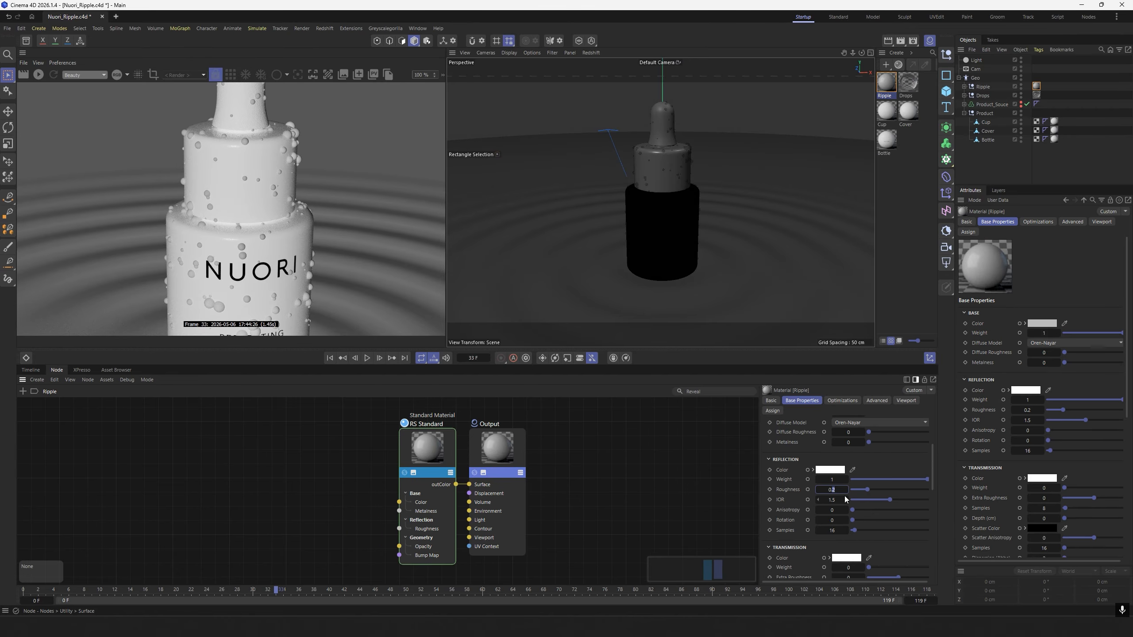
scroll(934, 494, down, 5)
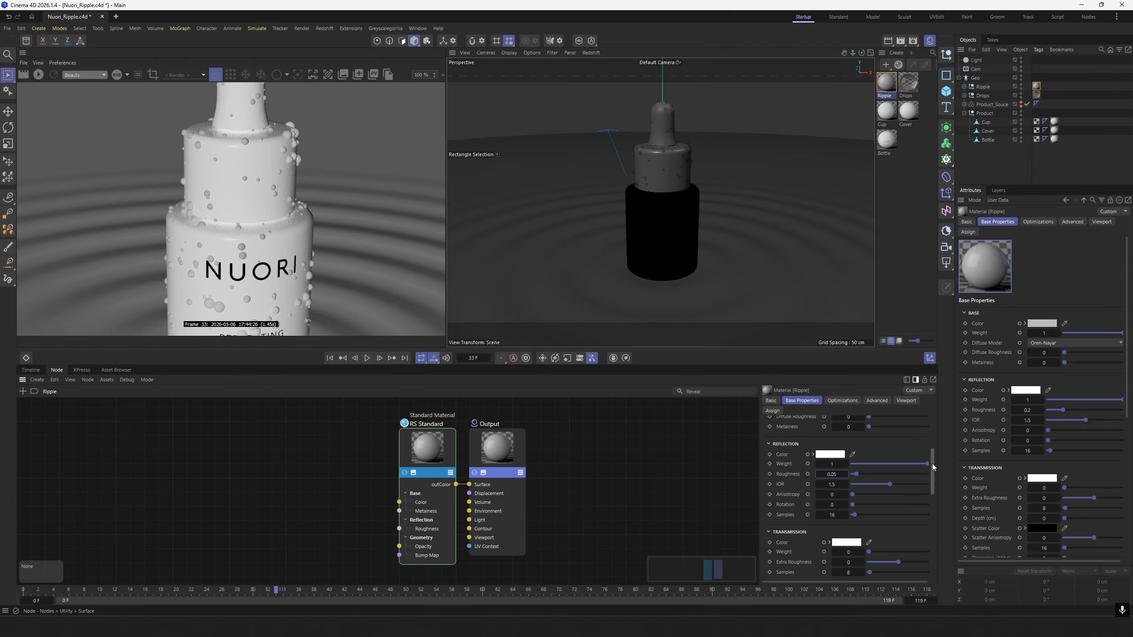
drag(886, 457, 982, 455)
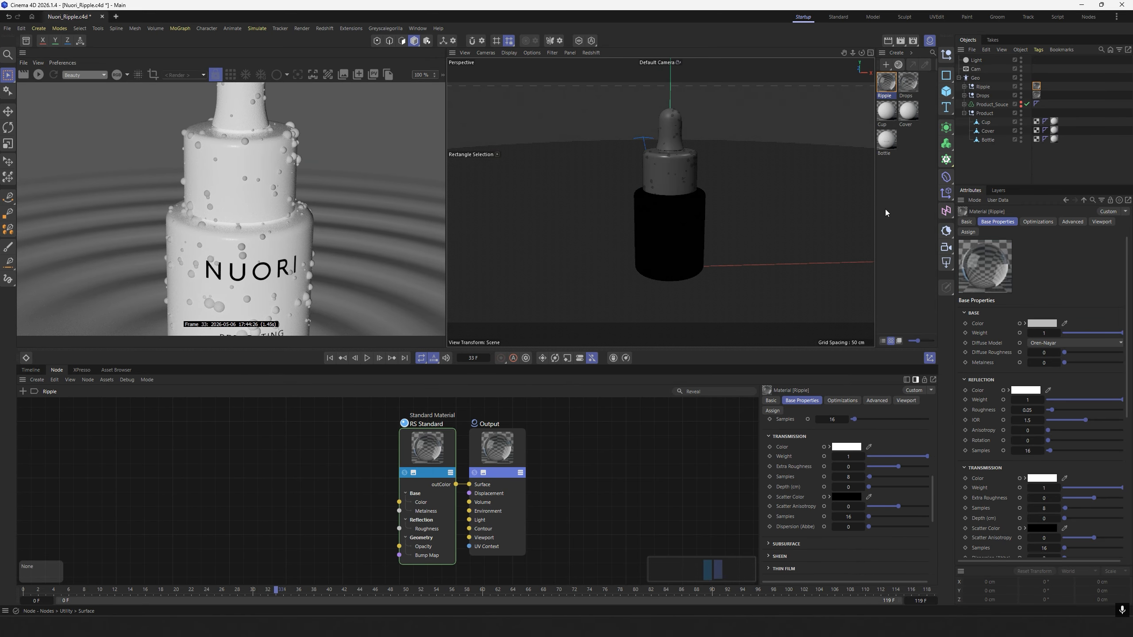
Add two null objects and a standard Redshift camera placed below them, and make that camera the active view.
click(947, 57)
click(947, 56)
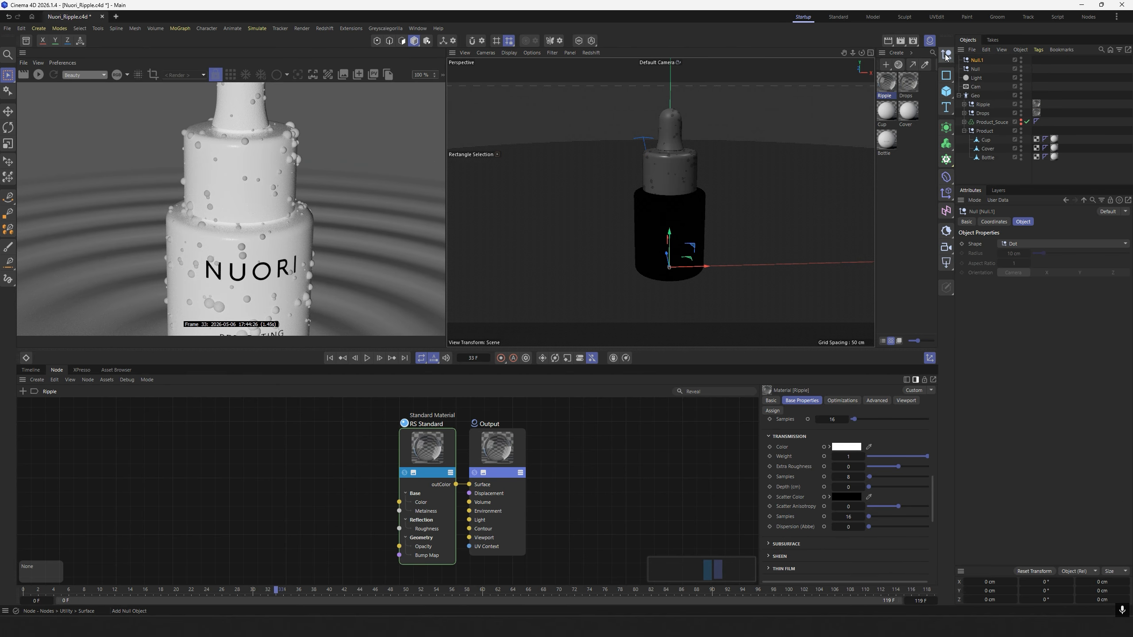
click(946, 247)
drag(978, 61, 975, 83)
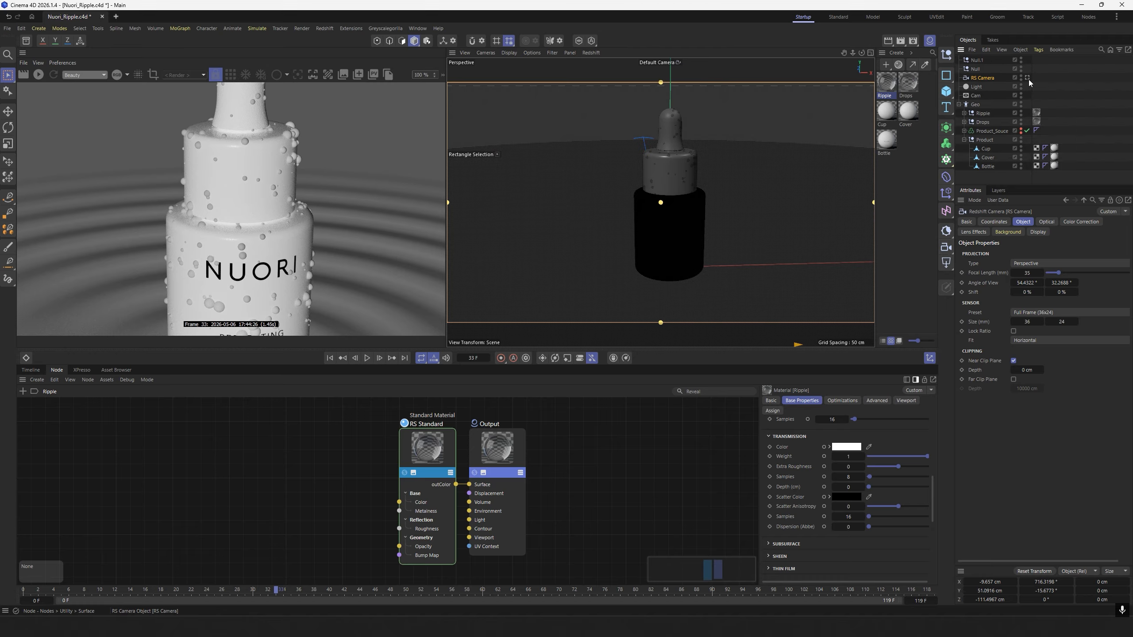
click(1027, 78)
Rename the Redshift camera Cam_Z and the null directly above it Cam_R.
double_click(984, 77)
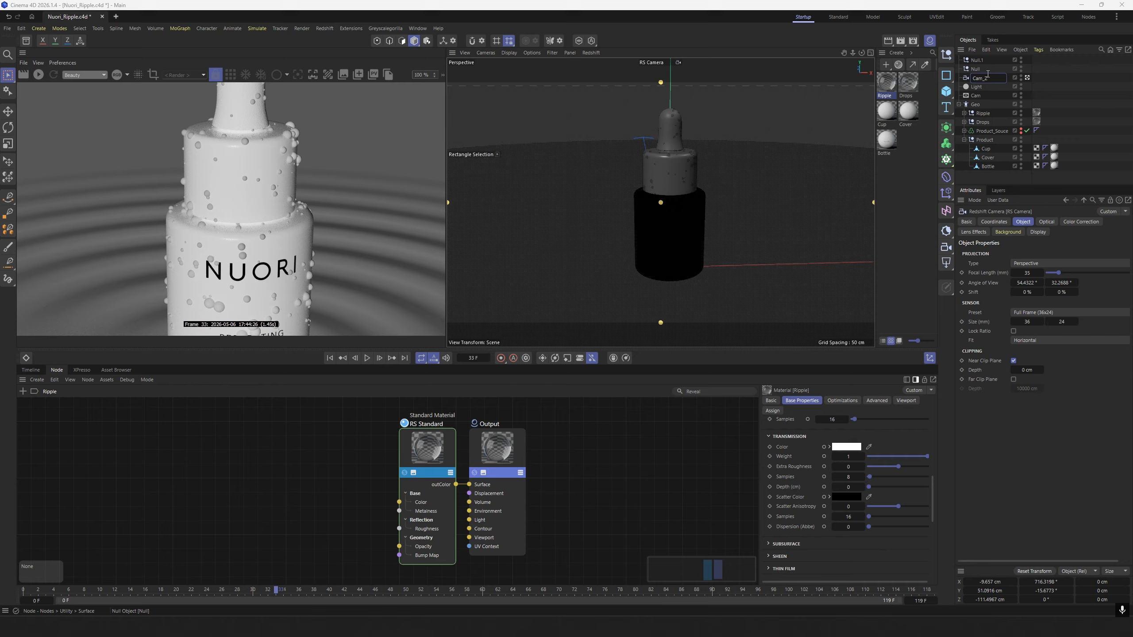
text(Cam_Z)
key(Return)
key(ctrl+c)
double_click(979, 68)
key(ctrl+v)
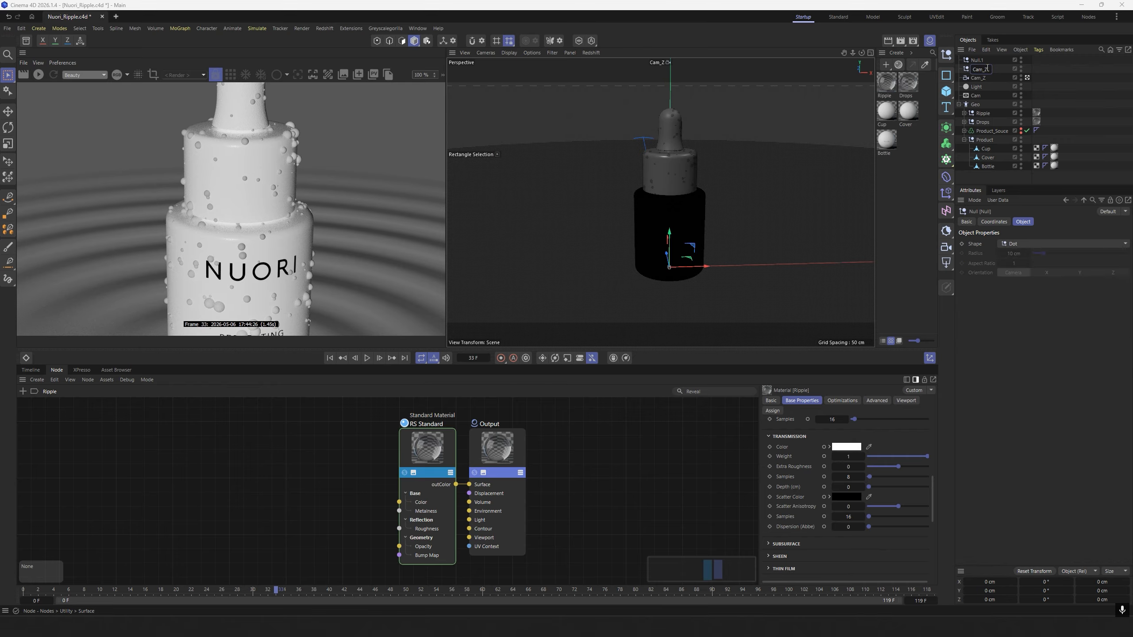
key(BackSpace)
text(R)
key(Return)
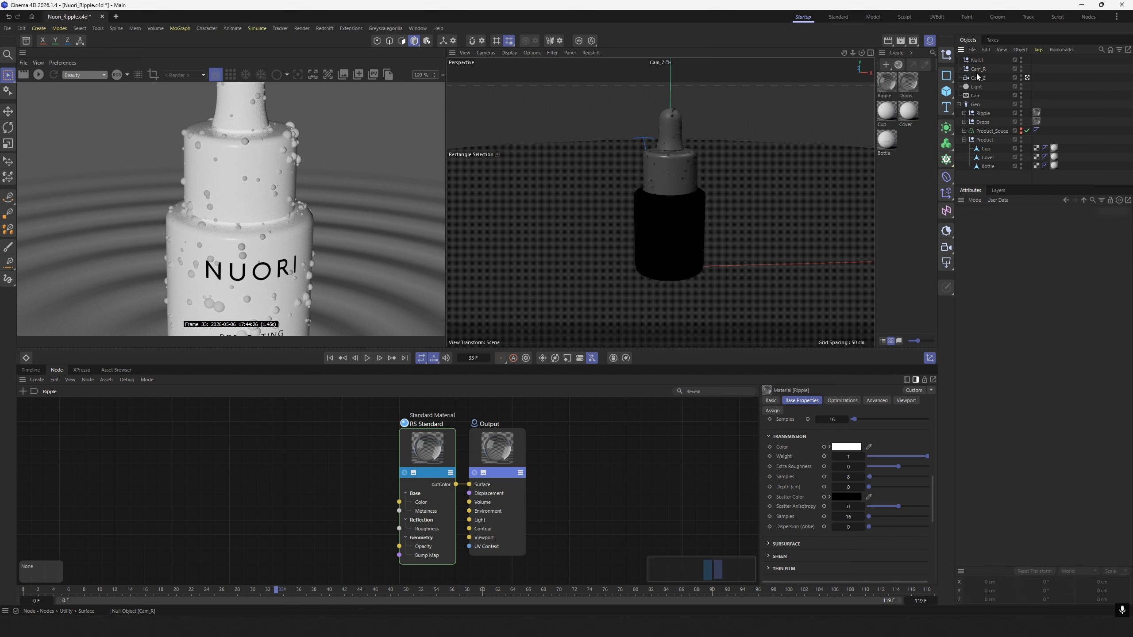
Rename the remaining new null Cam_M.
click(978, 60)
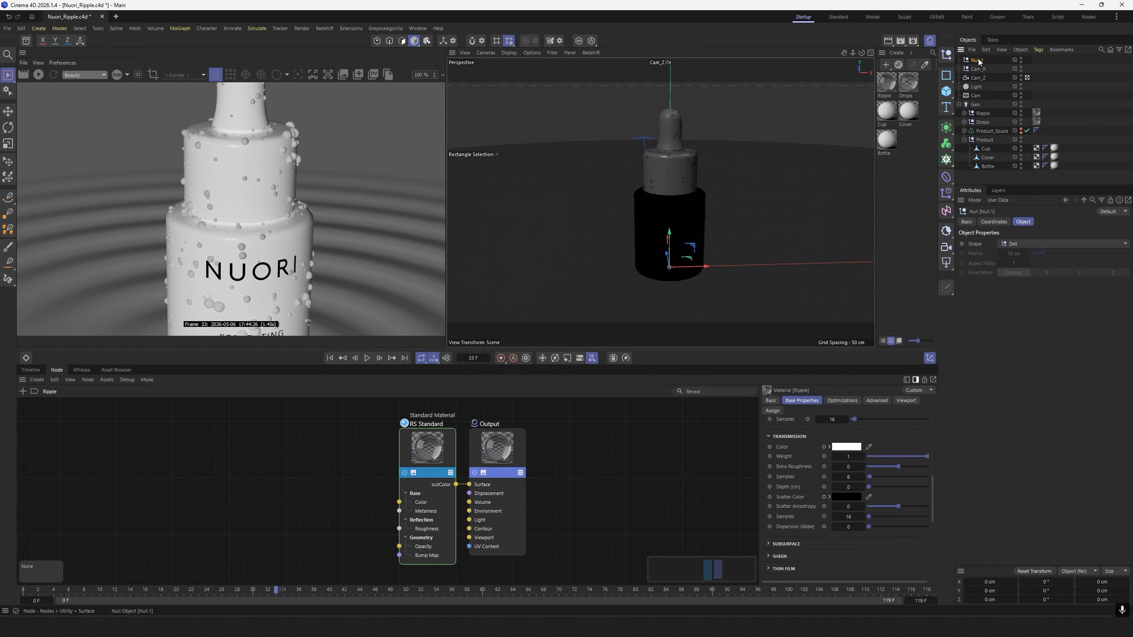
double_click(979, 61)
key(ctrl+v)
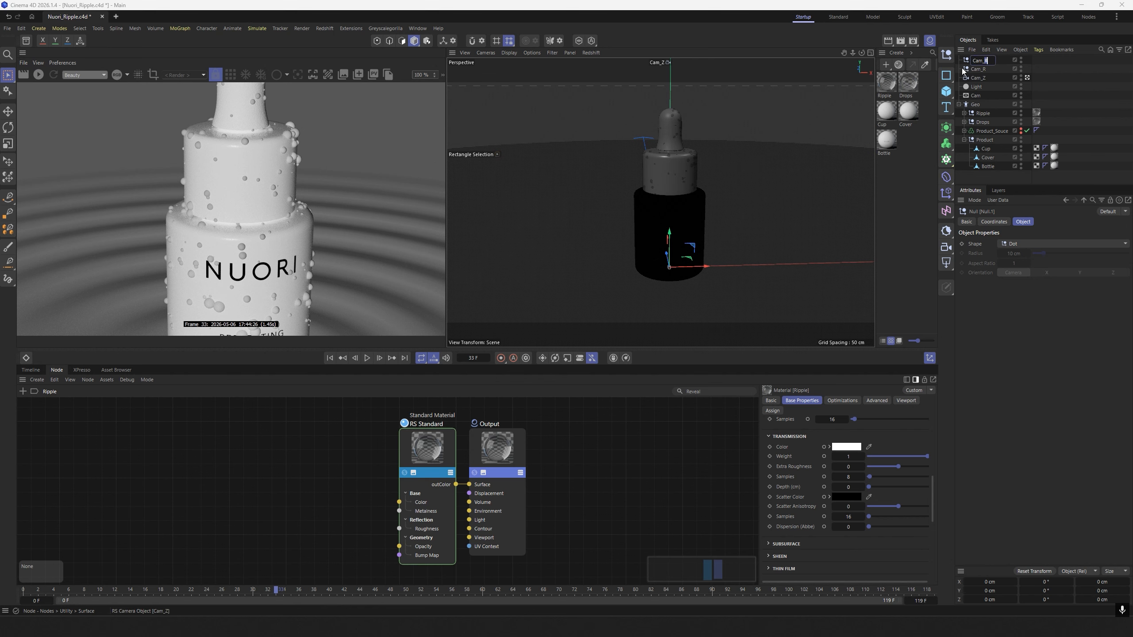
text(M)
click(1098, 114)
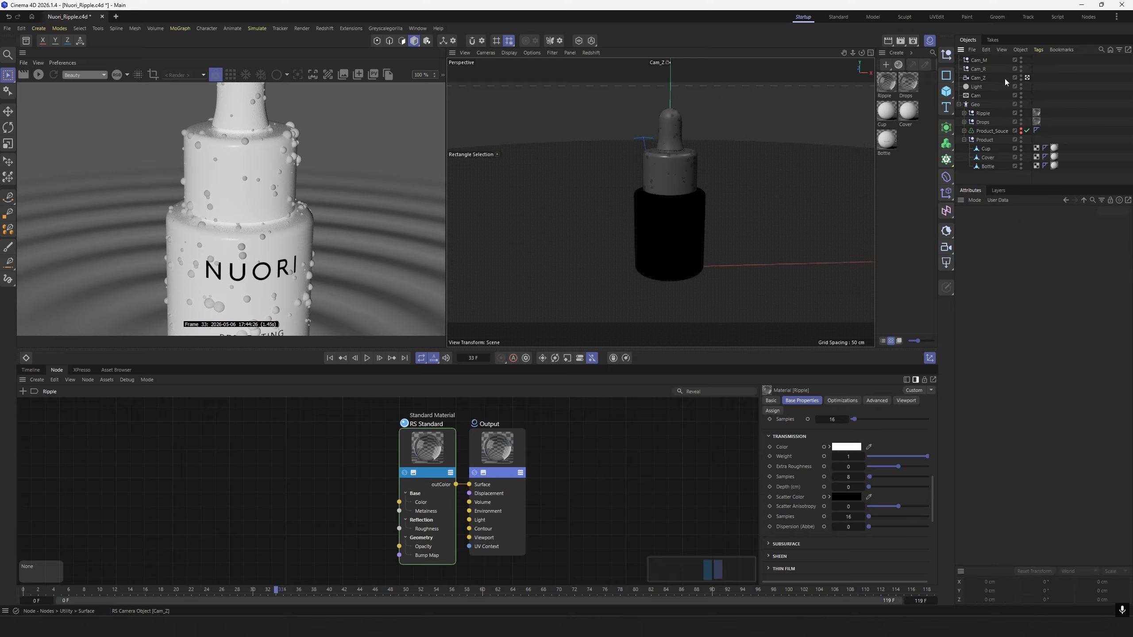
Build the camera rig hierarchy: nest Cam_Z under Cam_R, Cam_R under Cam_M, and Cam_M inside the Cam group.
click(977, 80)
click(977, 69)
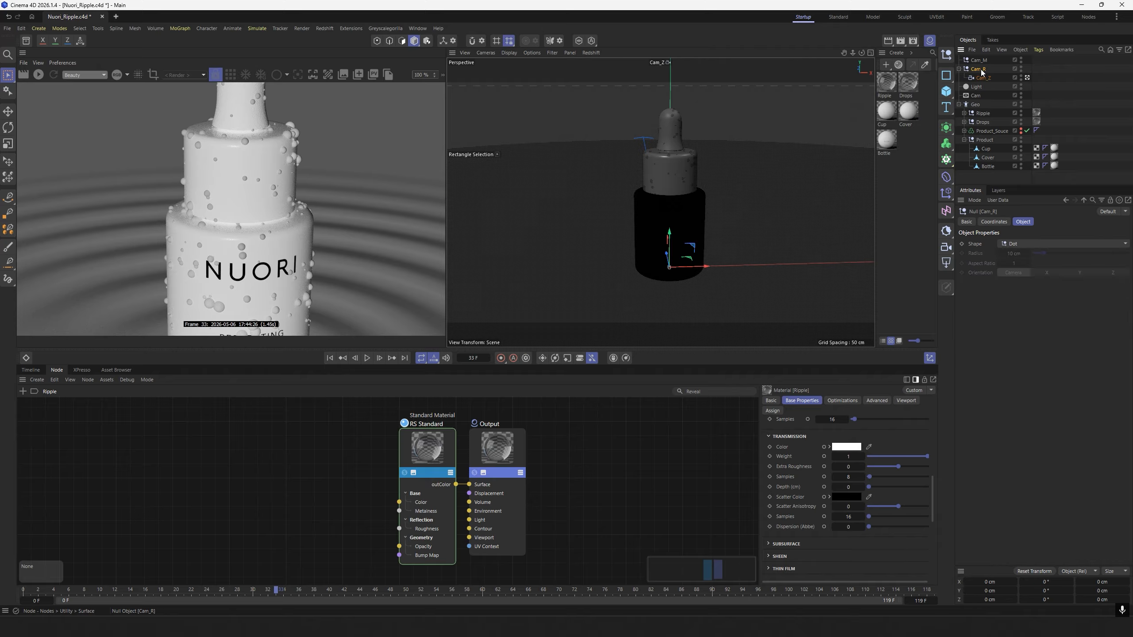
drag(977, 69, 979, 95)
click(1065, 62)
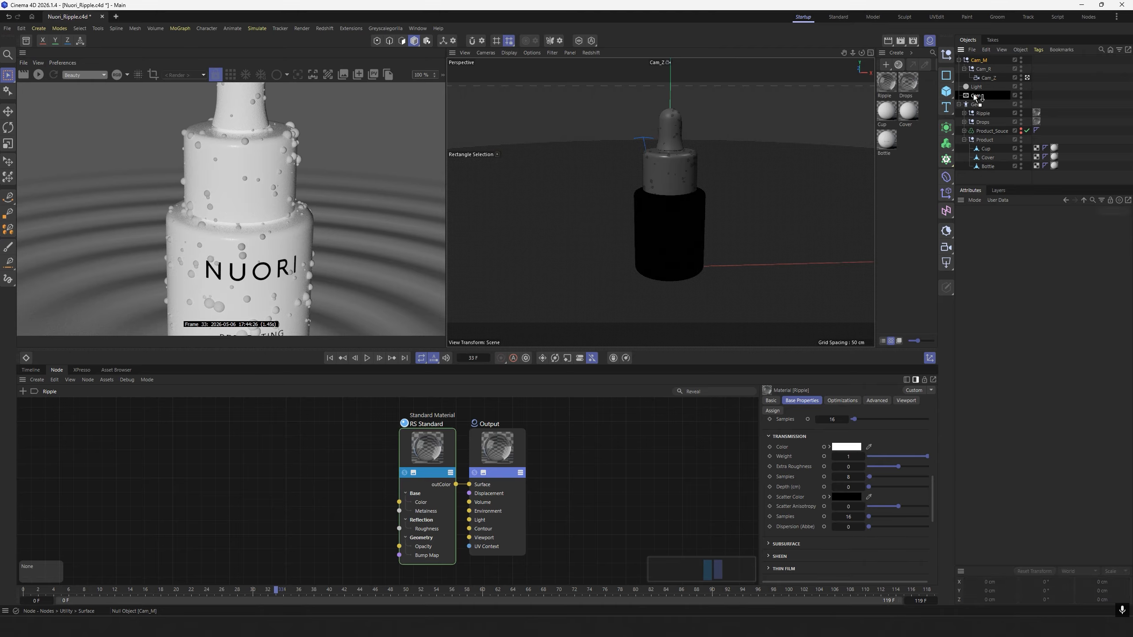
Set the focal length of the Cam_Z camera to 80 mm.
click(994, 95)
click(1023, 221)
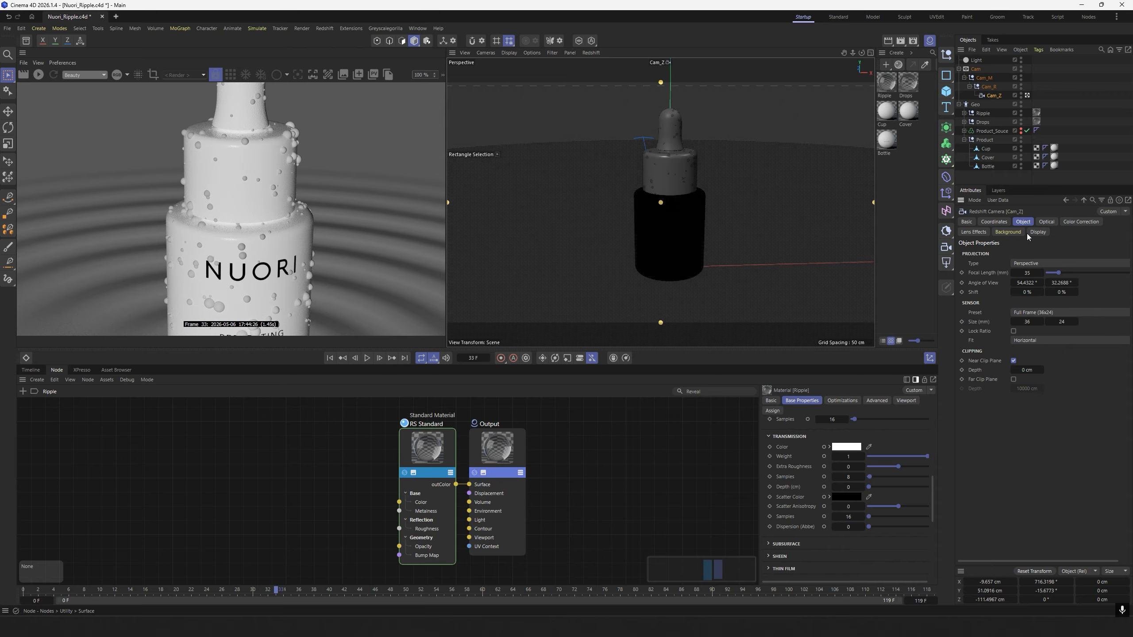
click(1028, 273)
text(80)
key(Return)
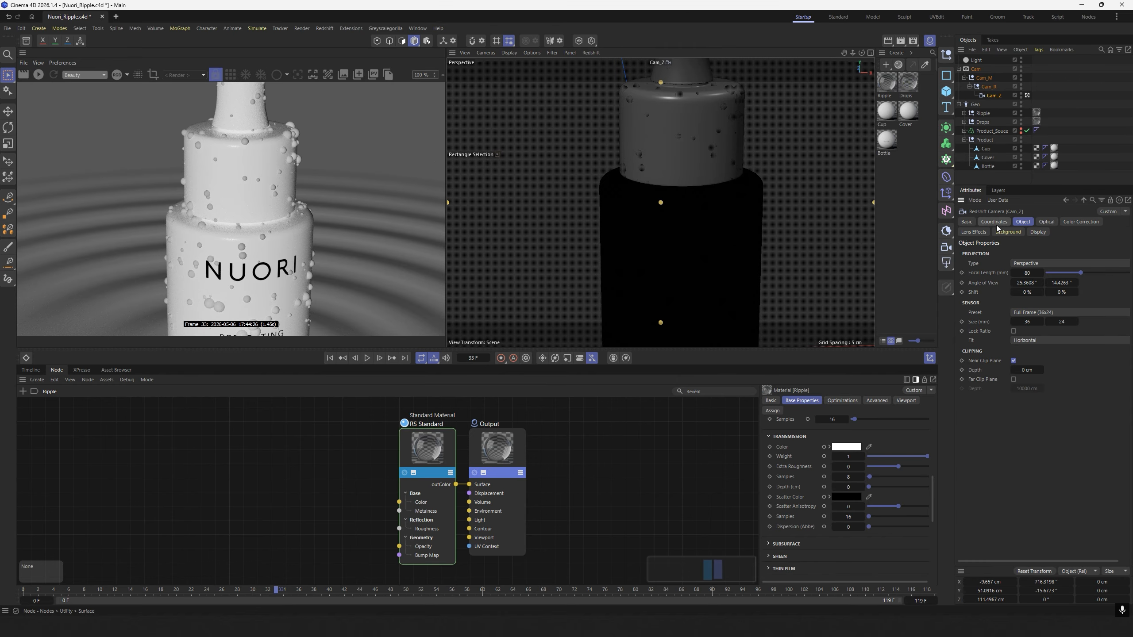
Set the X, Y and Z position and the heading and pitch of Cam_Z to 0.
click(998, 222)
click(999, 266)
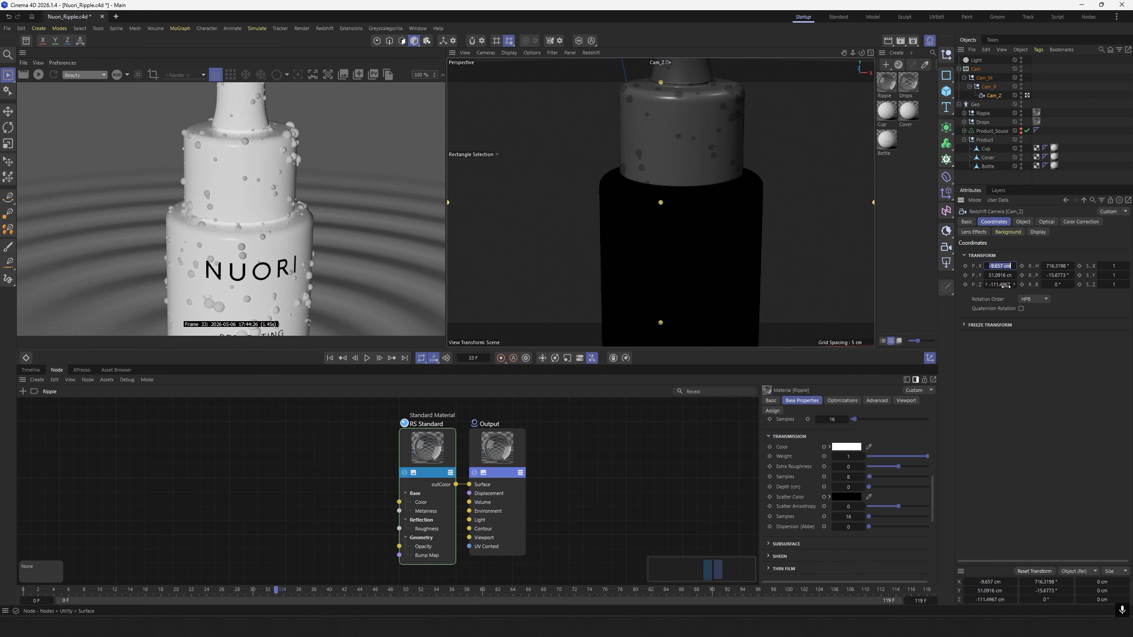
text(0)
key(Tab)
click(998, 286)
text(0)
click(1052, 266)
text(0)
click(1054, 275)
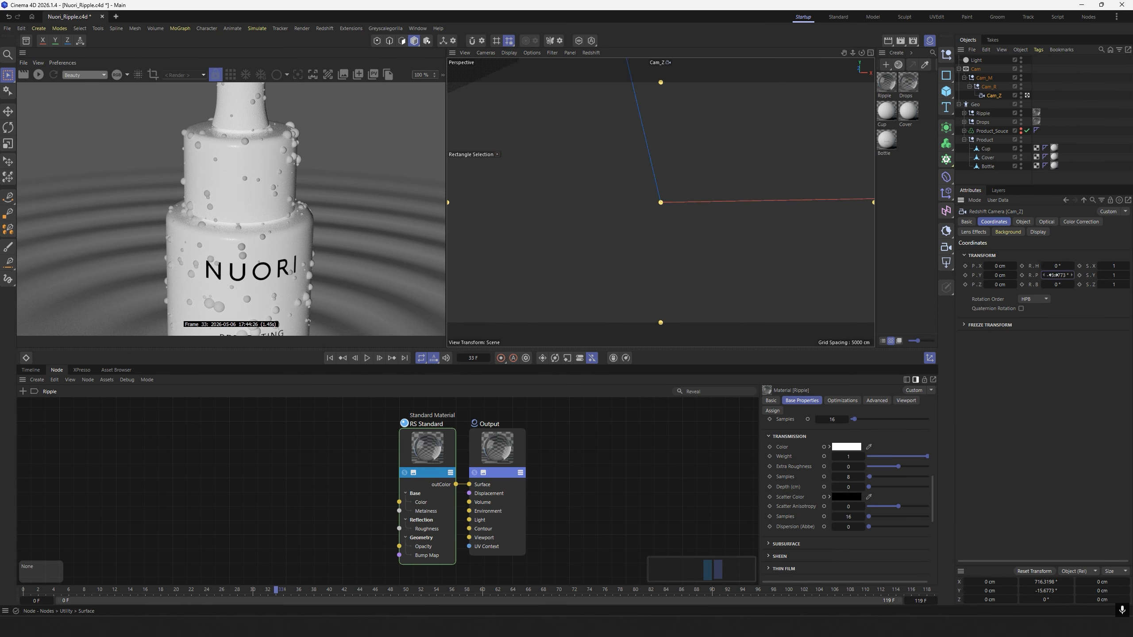
text(0)
key(Return)
Set the Z position of Cam_Z to -300 cm.
click(999, 286)
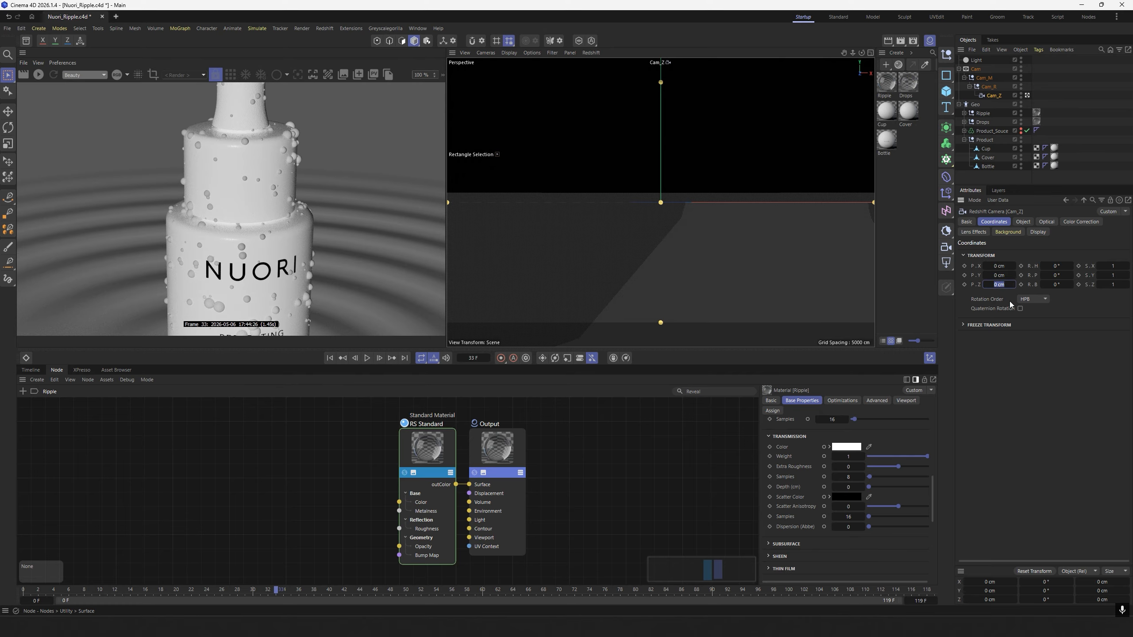
text(-300)
key(Return)
Raise the Cam_M null by setting its Y position to 22 cm.
click(996, 88)
click(984, 78)
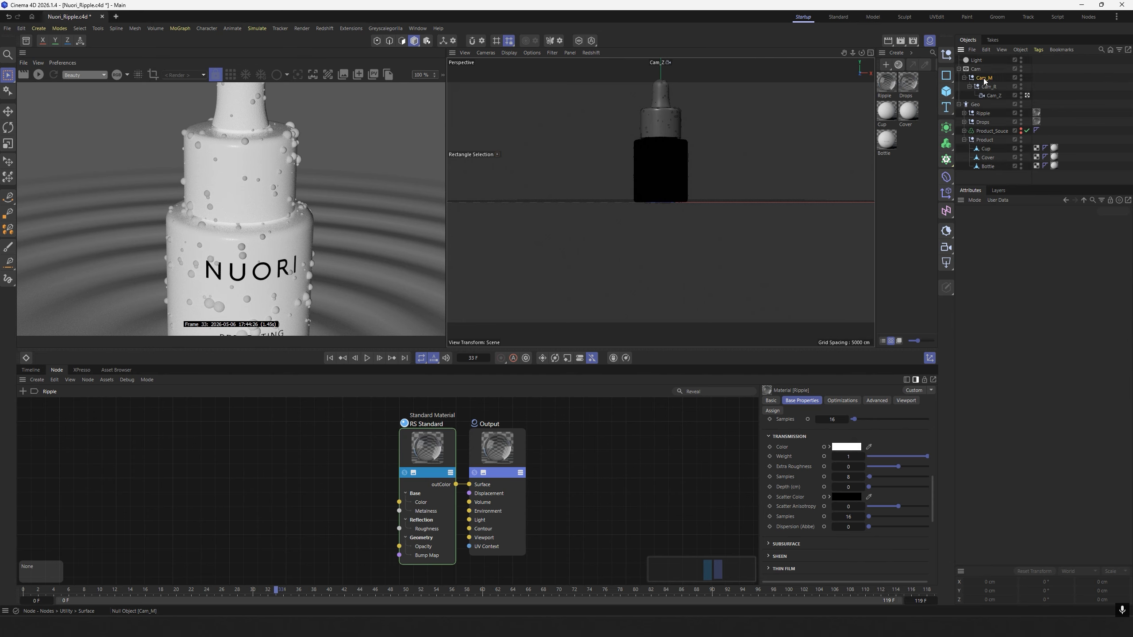
click(998, 265)
text(2)
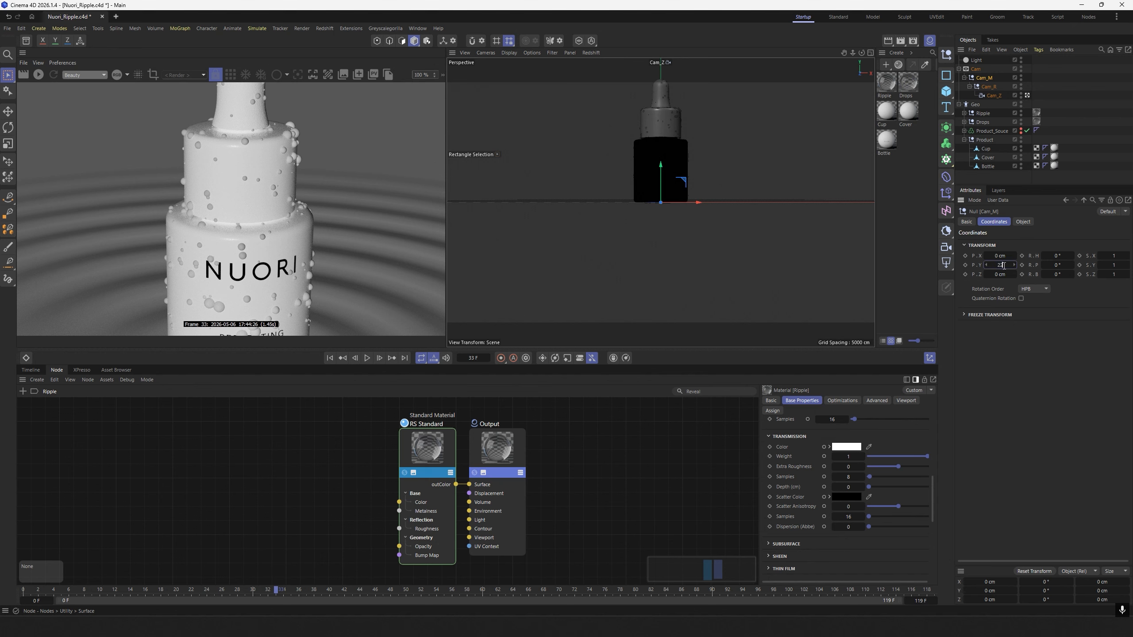
text(2)
key(Return)
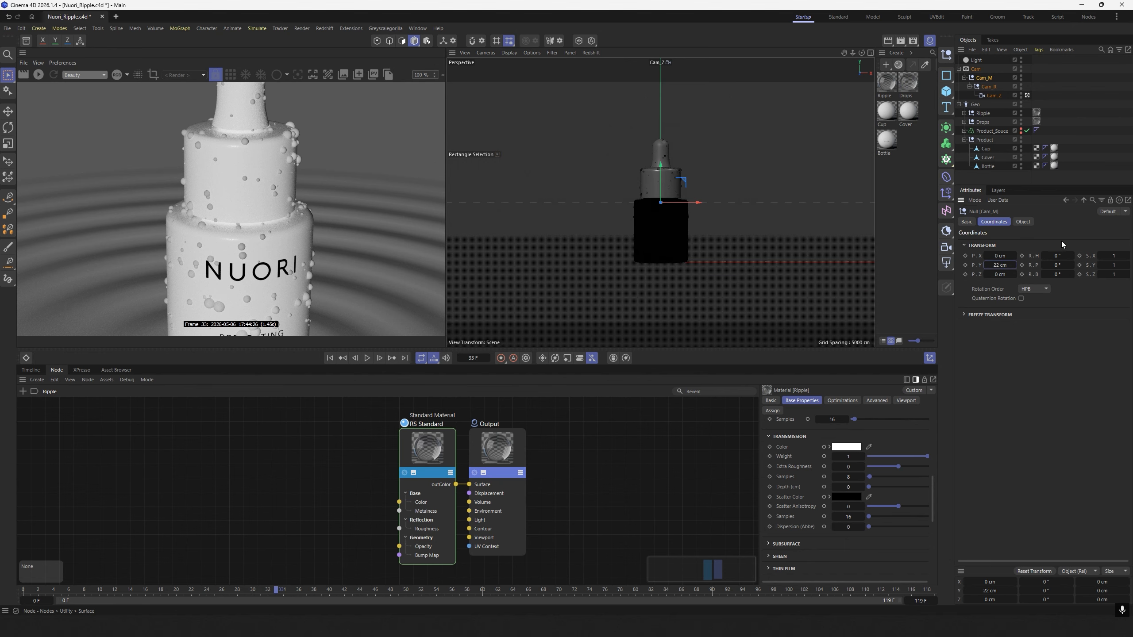
Set the pitch rotation of the Cam_R null to -3°.
click(989, 87)
click(1058, 265)
text(-3)
key(Return)
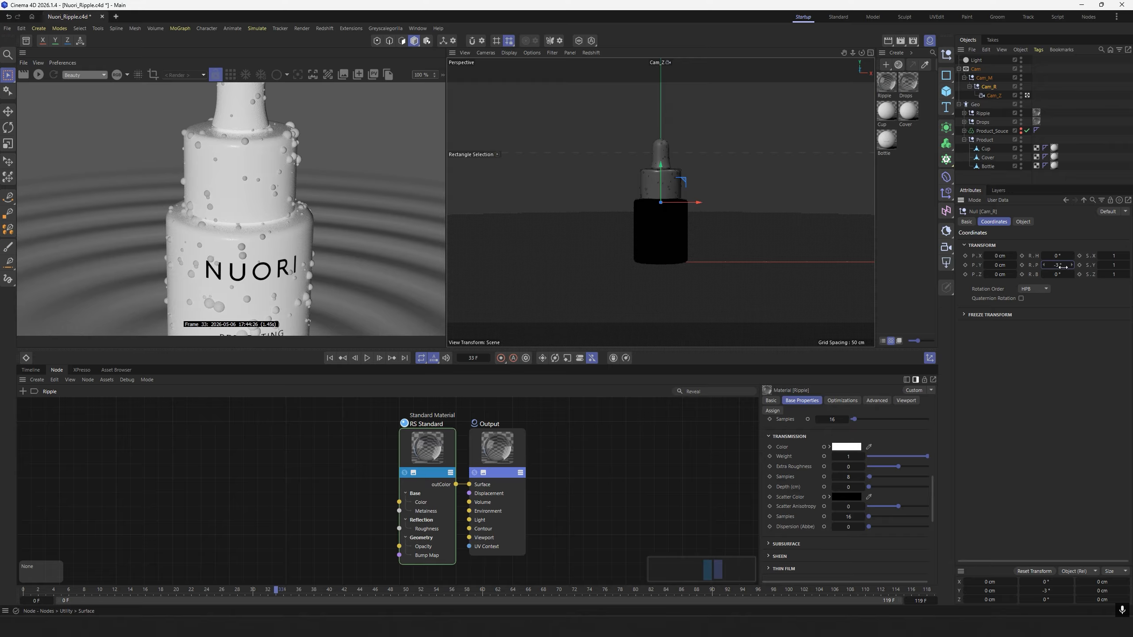
Preview the camera's framing in the live Redshift render at 50 % zoom, stop the render and collapse the object hierarchy.
click(38, 75)
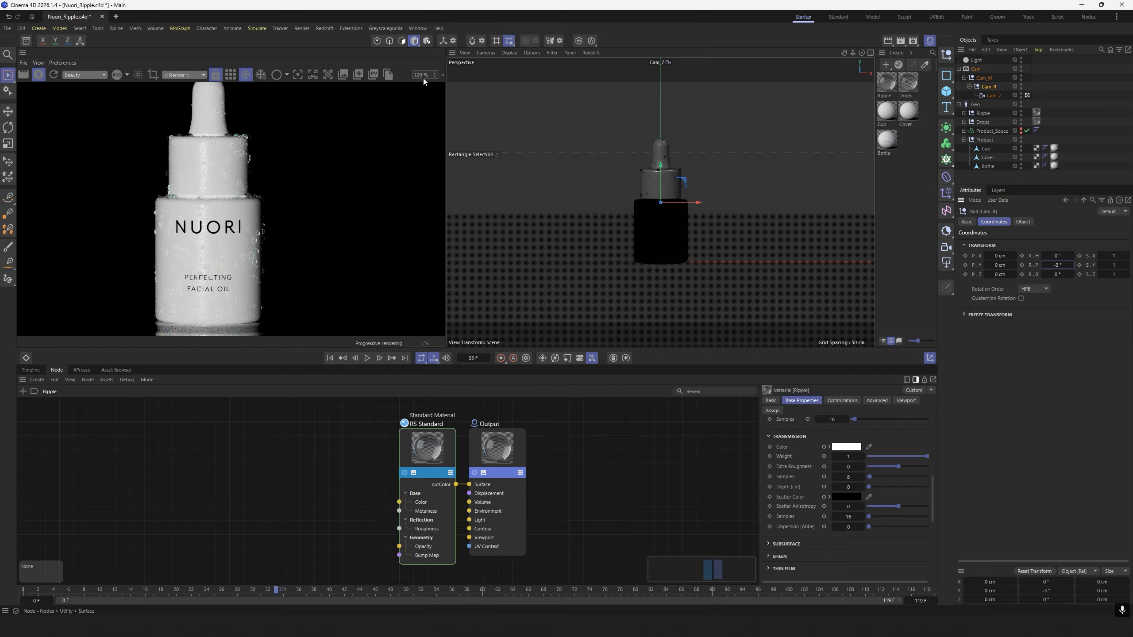
text(50)
key(Return)
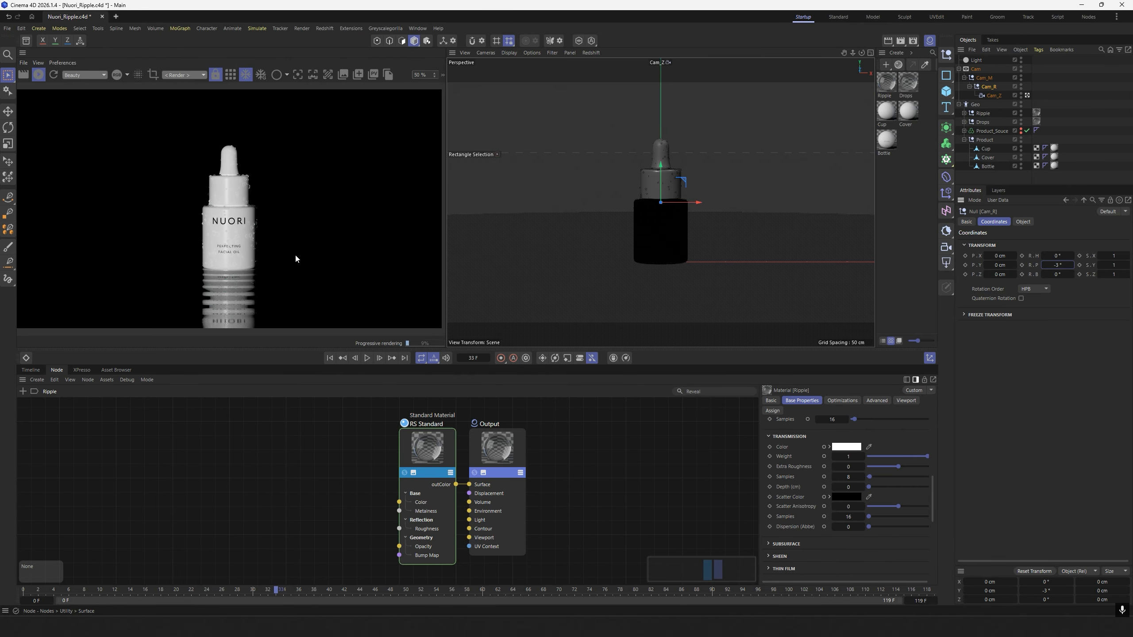
click(40, 76)
click(988, 182)
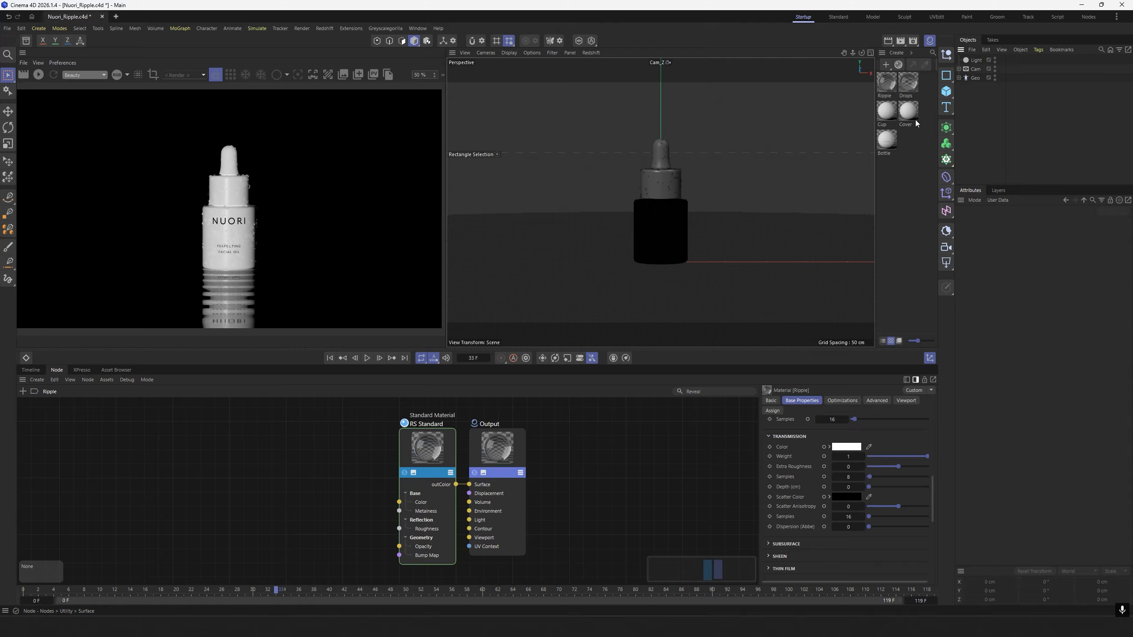
Add a plane object to the scene and place it inside the Geo group.
click(946, 91)
click(995, 125)
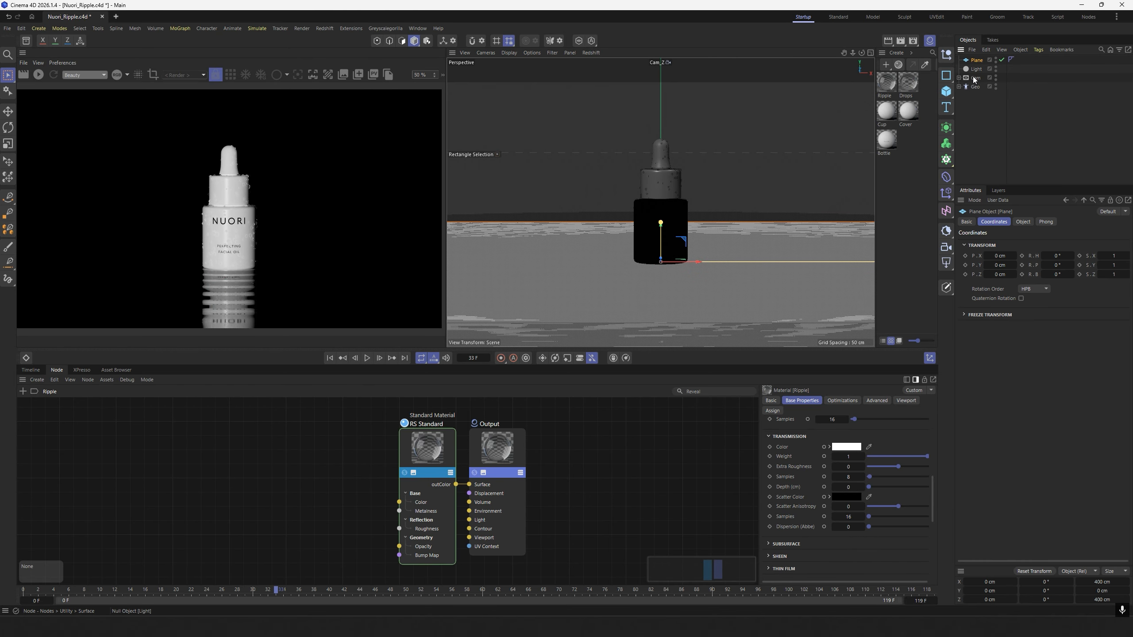
click(958, 78)
click(958, 78)
drag(976, 61, 977, 91)
Create a null named BG inside the Geo group and make the plane its child.
click(945, 55)
double_click(978, 88)
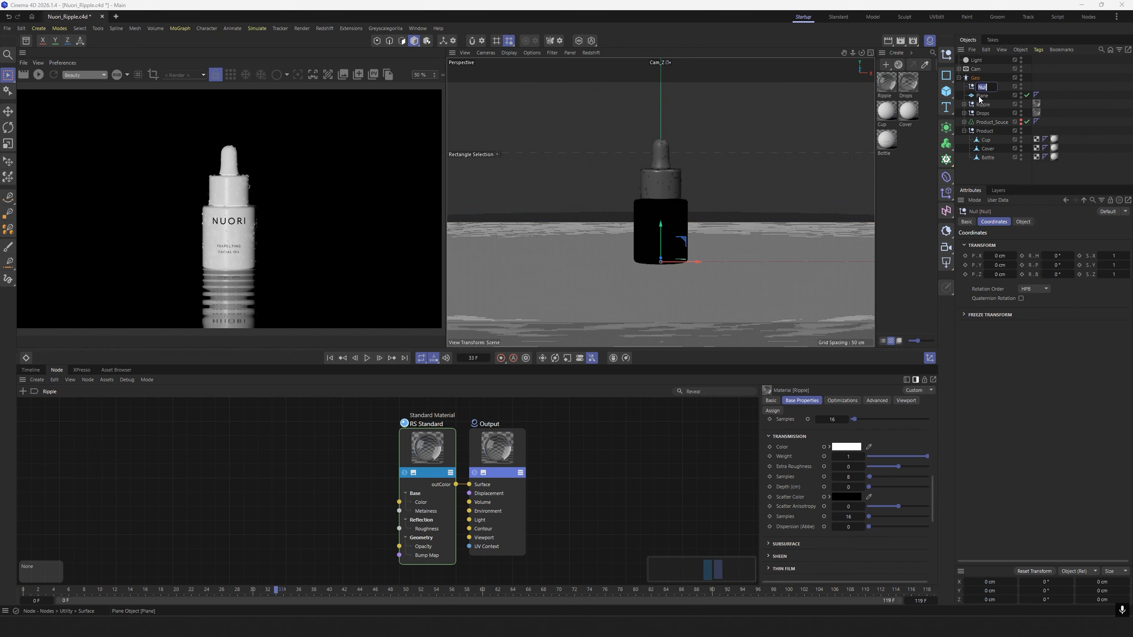
text(BG)
key(Return)
drag(979, 96, 980, 87)
Set the BG plane's width to 500 cm and its height to 200 cm.
click(986, 96)
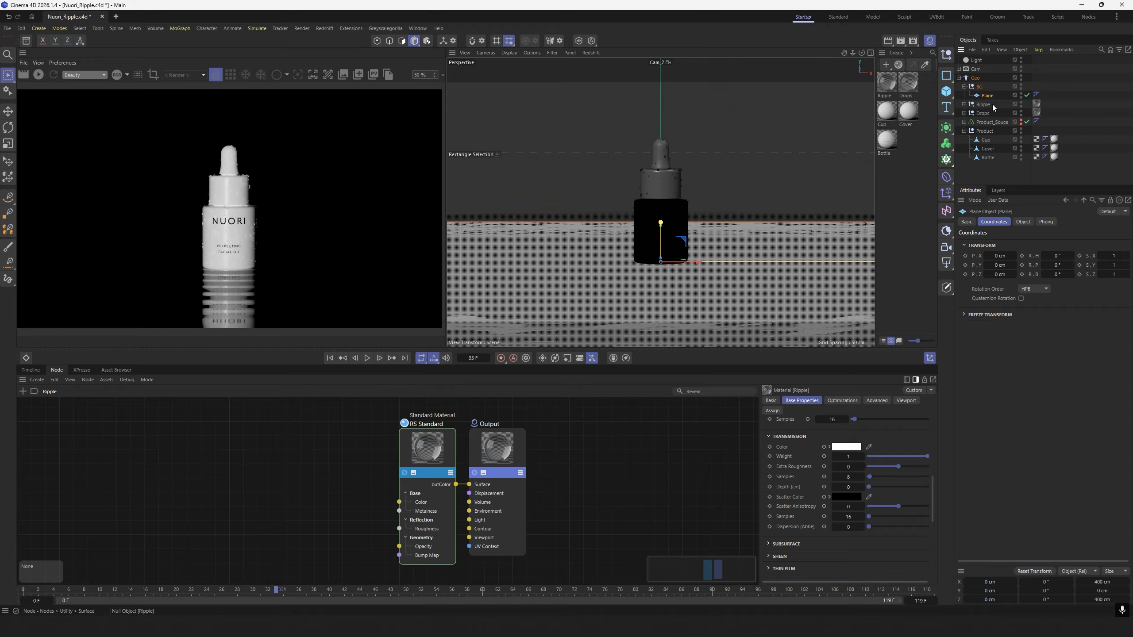
click(1024, 222)
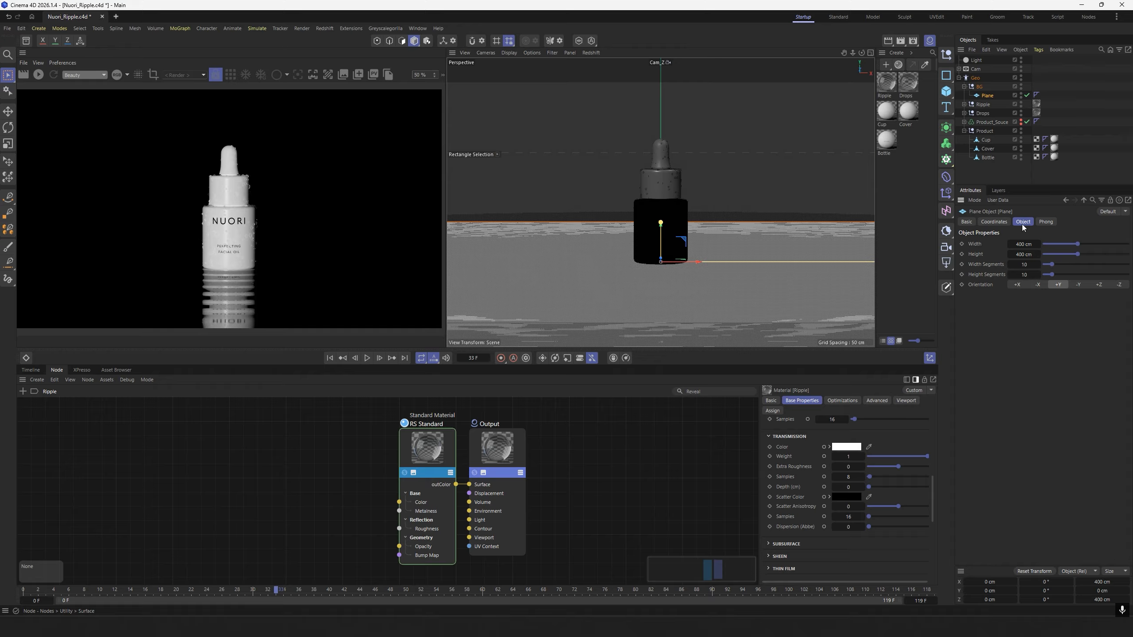
click(1023, 244)
text(500)
click(1021, 256)
text(200)
key(Return)
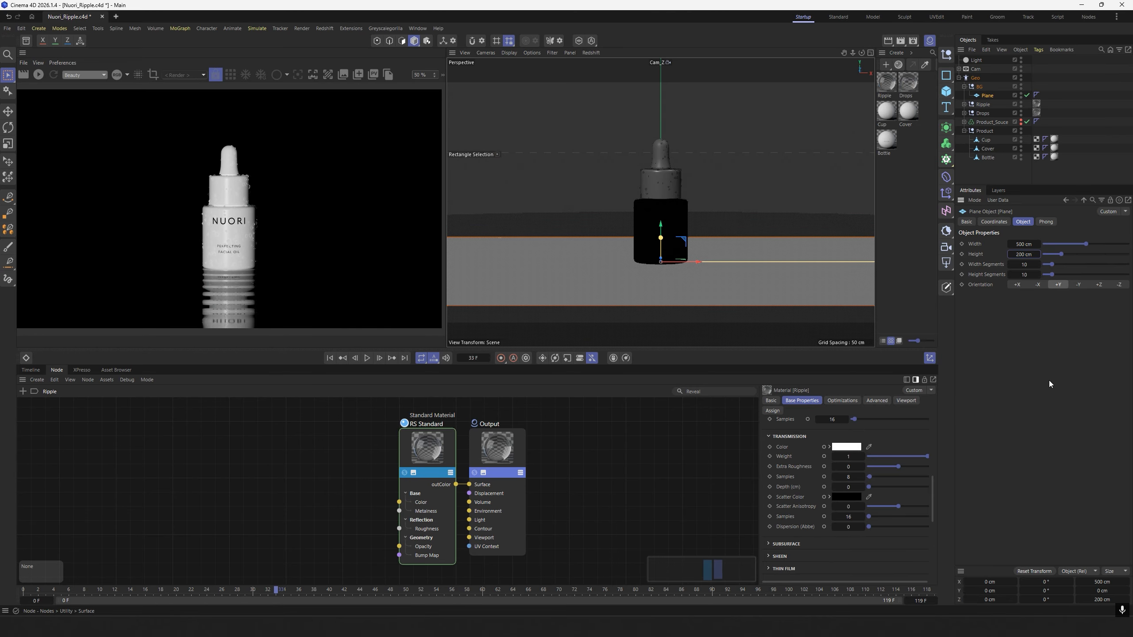
Reduce the plane's width and height segments to 1 and set its orientation to -Z.
click(1024, 264)
text(1)
key(Tab)
text(1)
key(Return)
click(1120, 285)
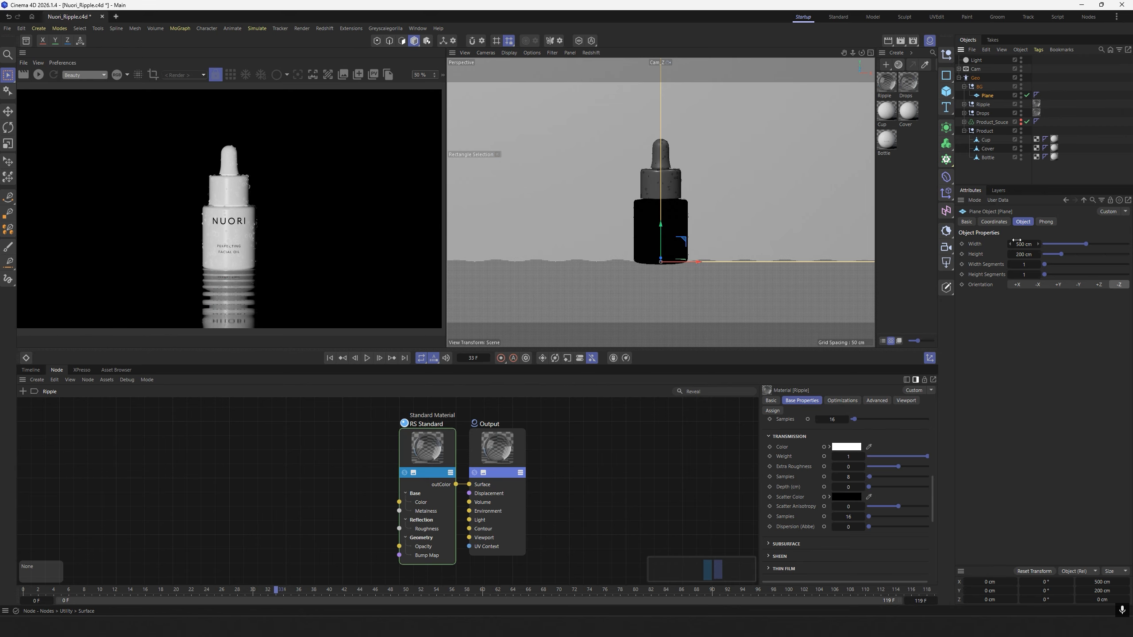
Position the plane behind the bottle at Y 85 cm and Z 350 cm.
click(993, 221)
click(999, 265)
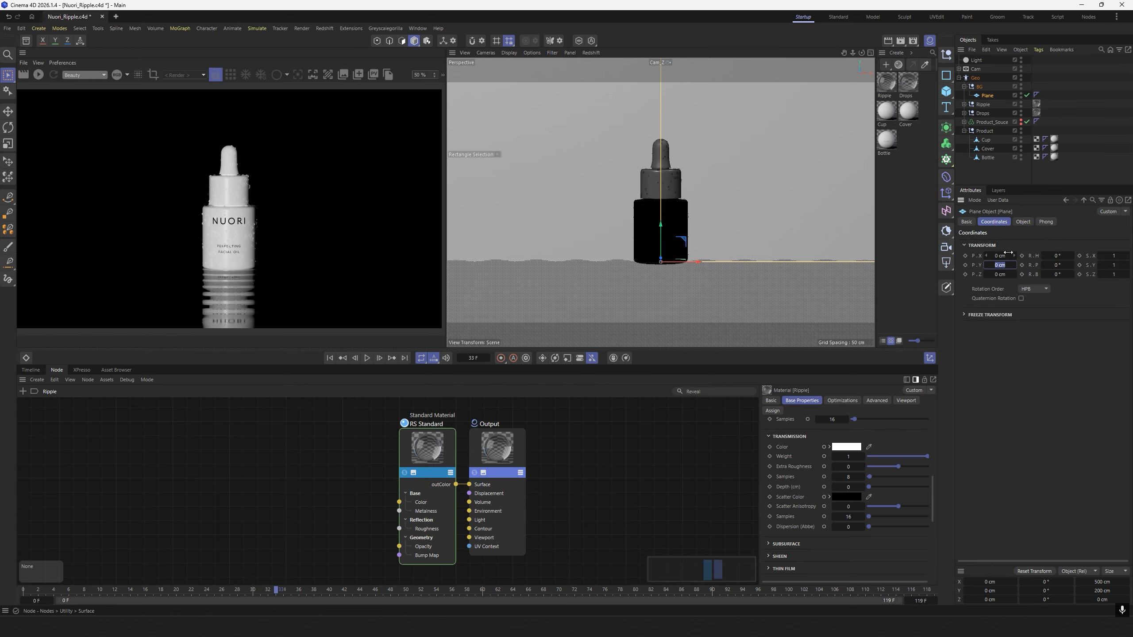
text(85)
key(Return)
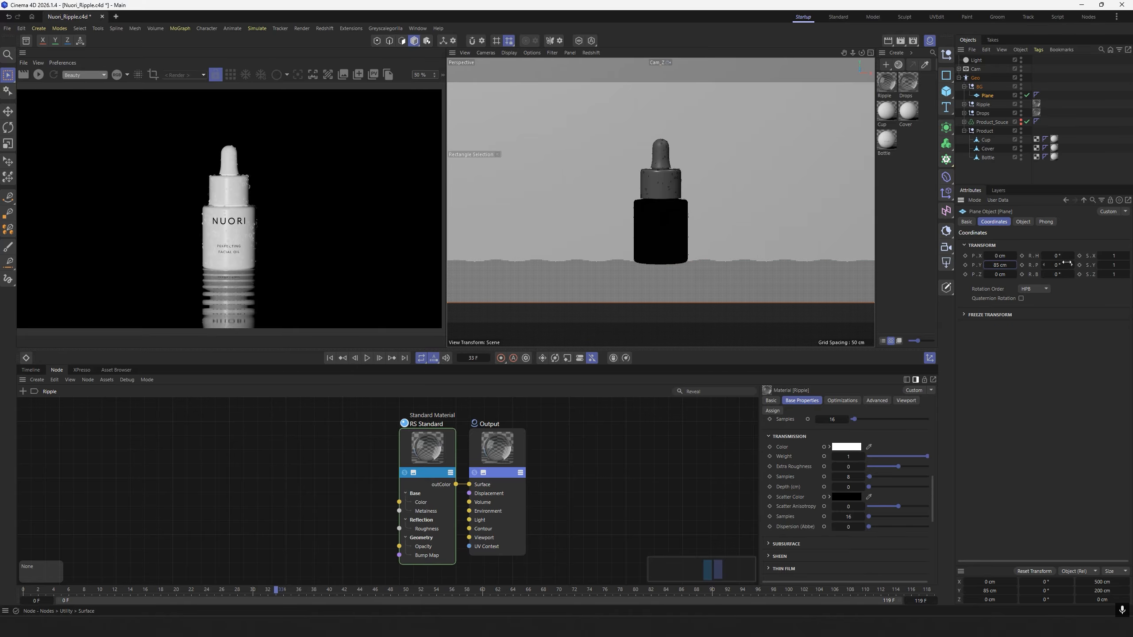
click(999, 274)
text(350)
key(Return)
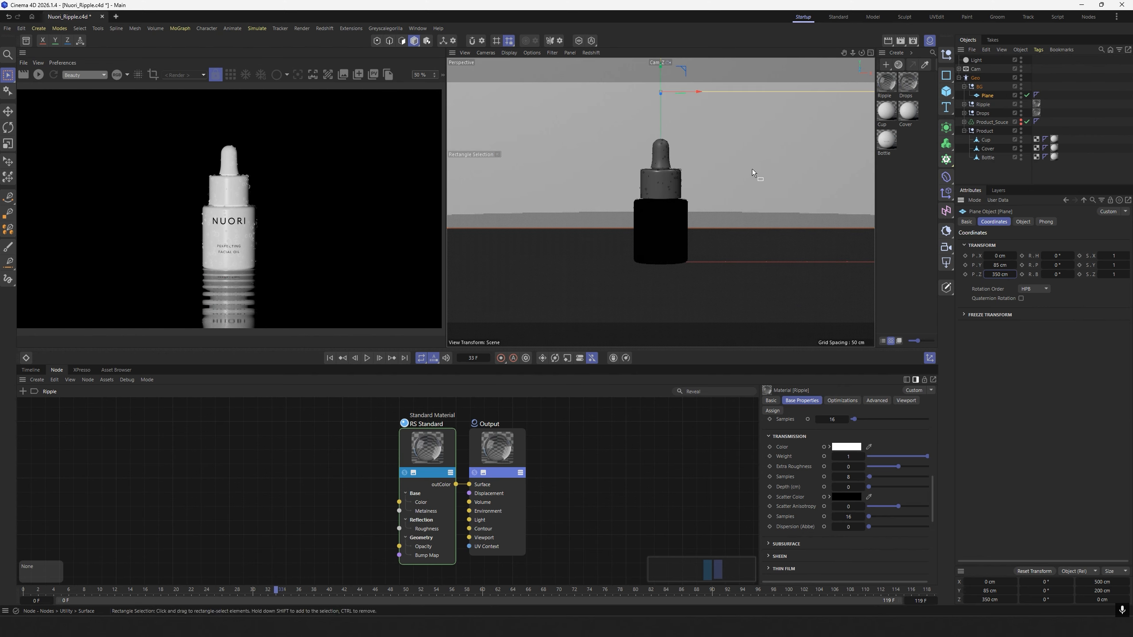
Deselect the plane and collapse the BG and Product groups in the object hierarchy.
click(984, 174)
click(963, 86)
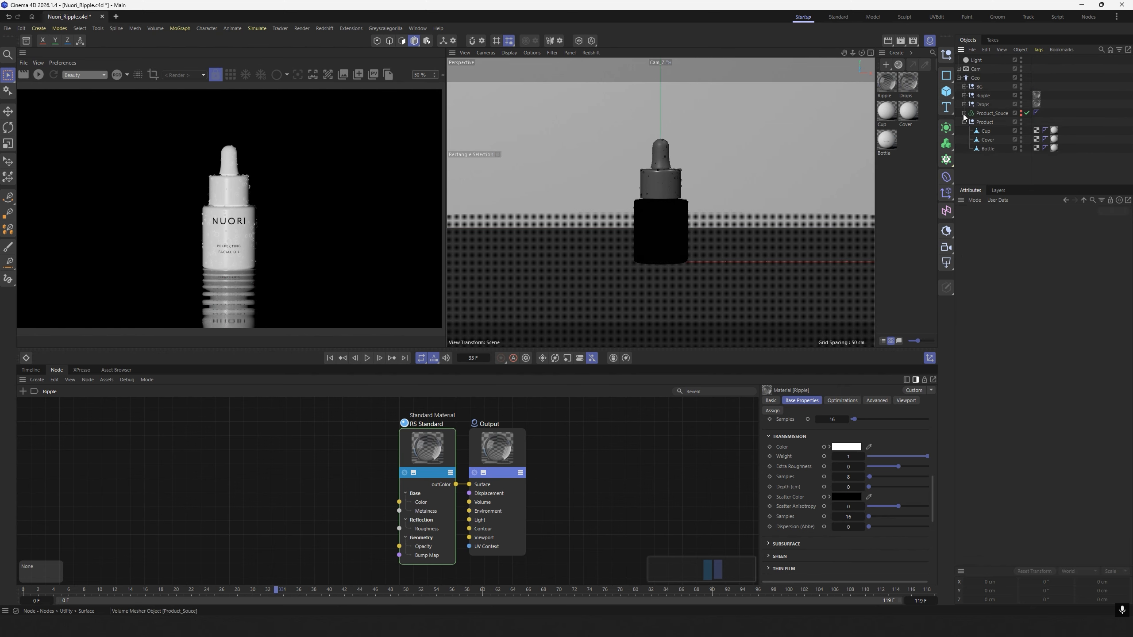
click(963, 120)
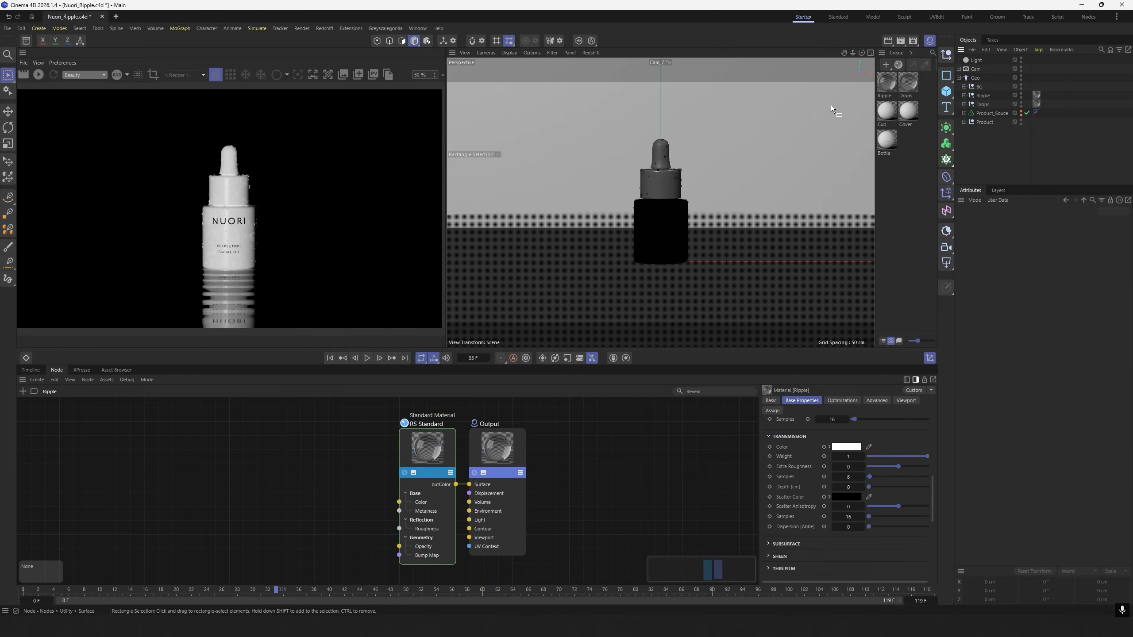
Create a Redshift Incandescent material and assign it to the BG null.
click(898, 53)
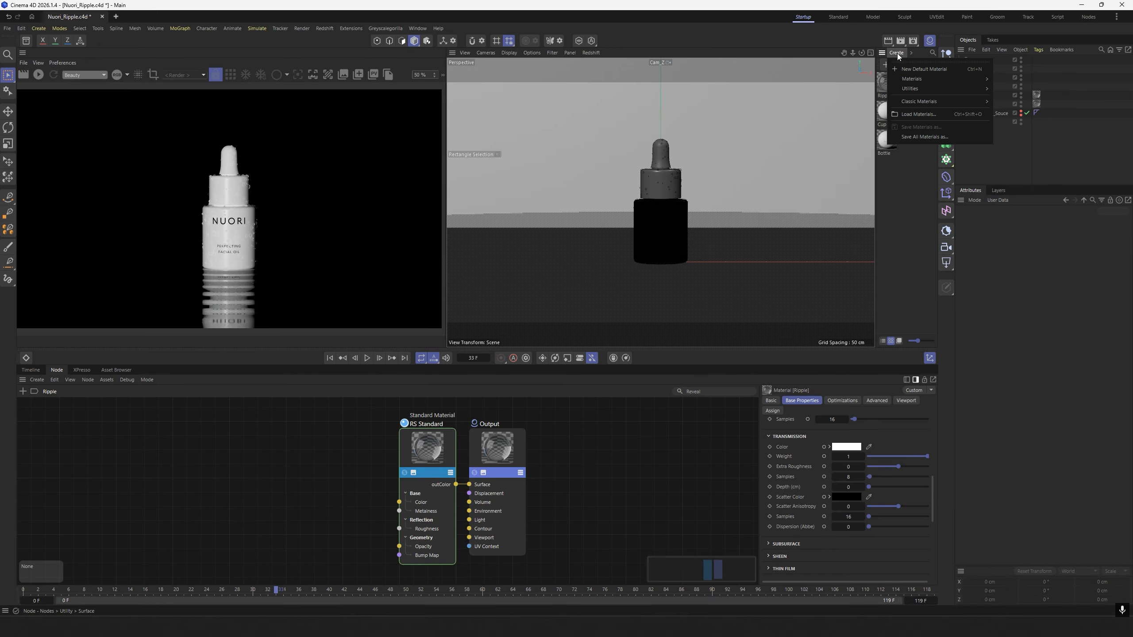
mouse_move(936, 78)
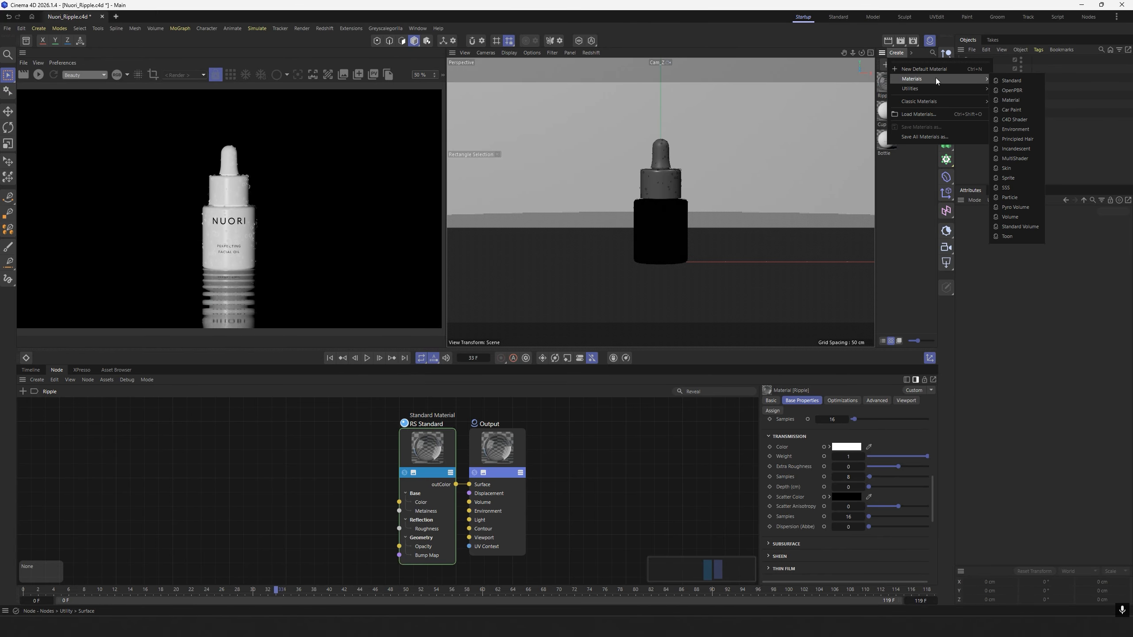
click(1016, 149)
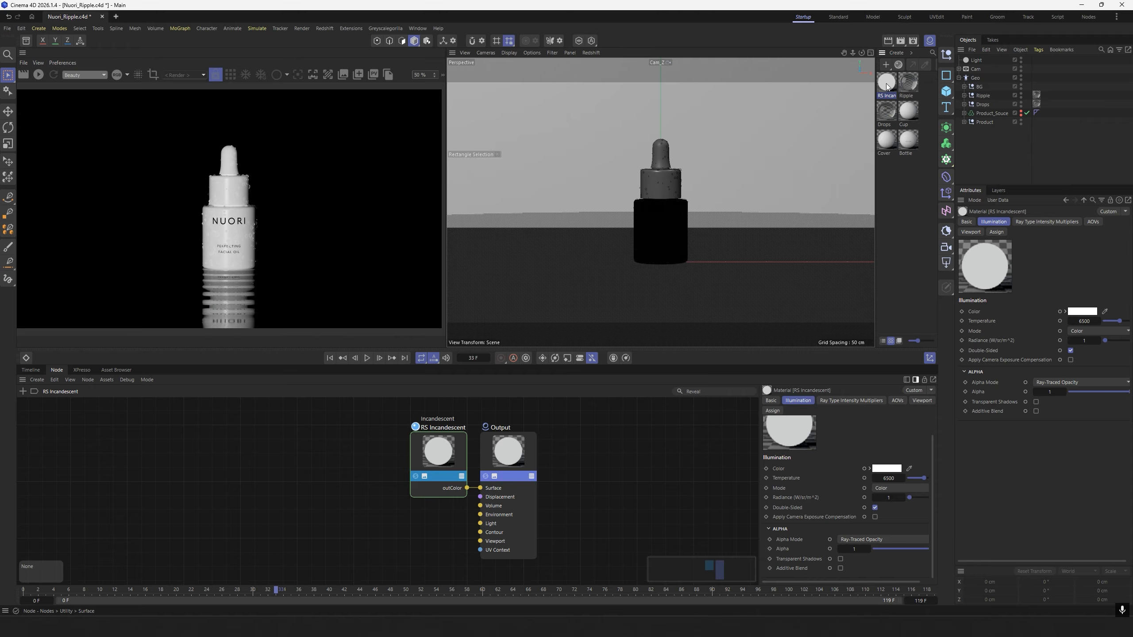
drag(886, 87, 979, 88)
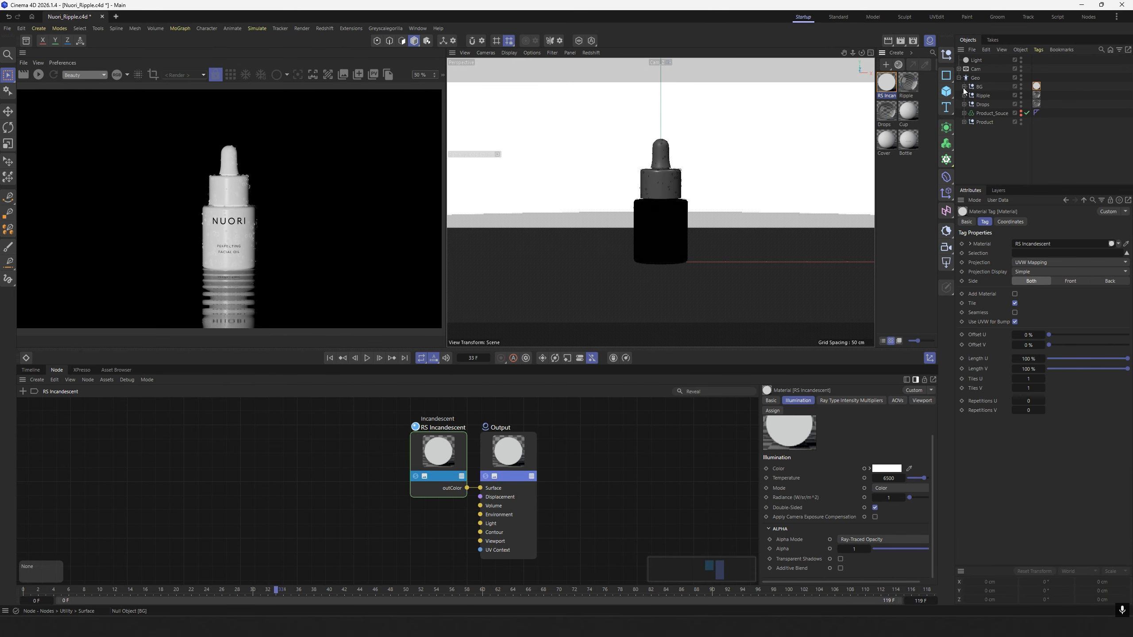
Rename the new Incandescent material as BG.
click(887, 96)
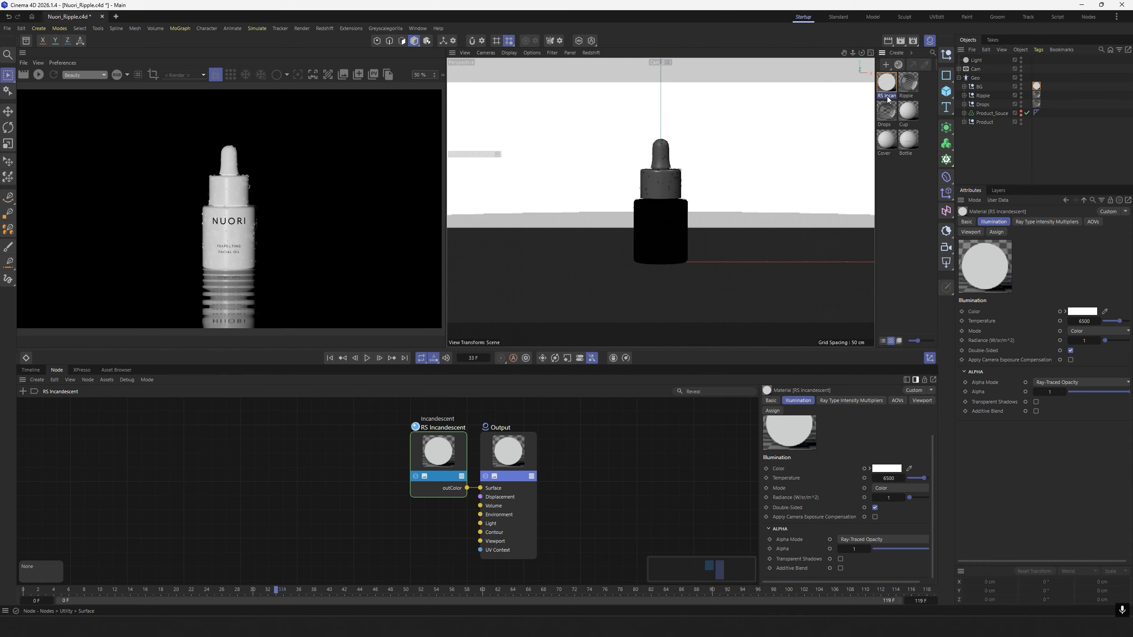
double_click(887, 96)
key(Return)
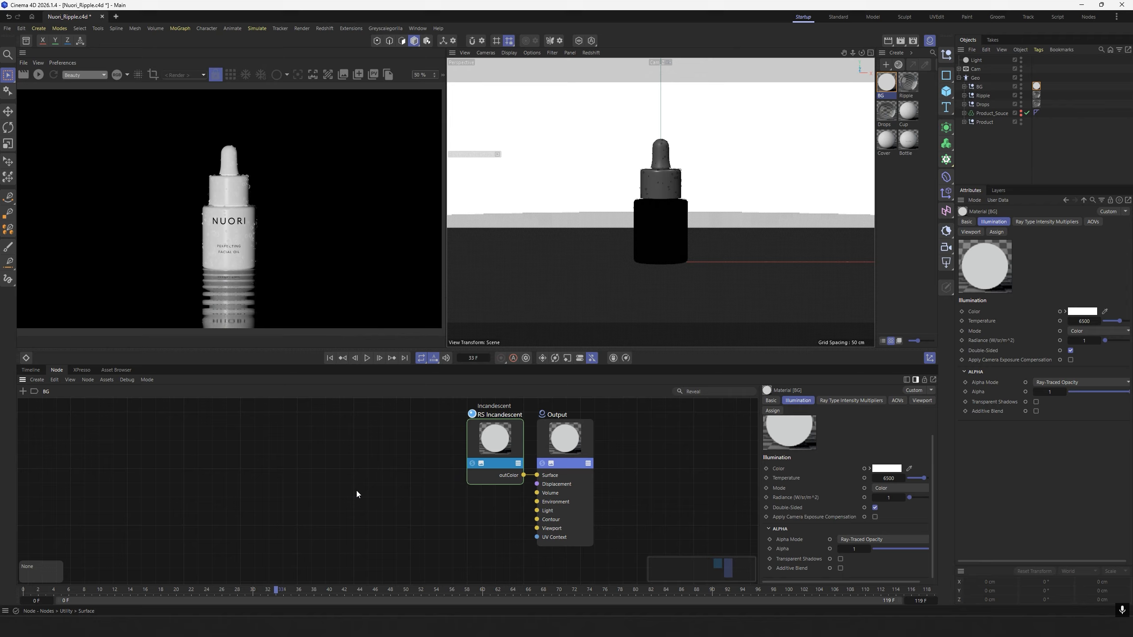
Add a Ramp texture node to the BG material's node graph.
key(shift+c)
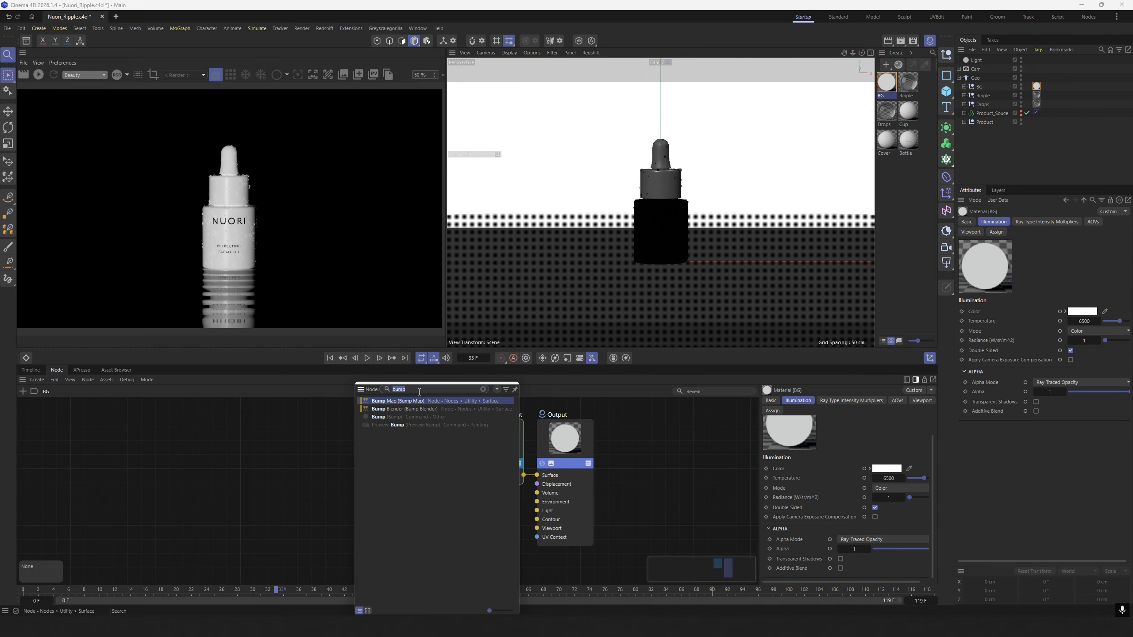
text(Ru)
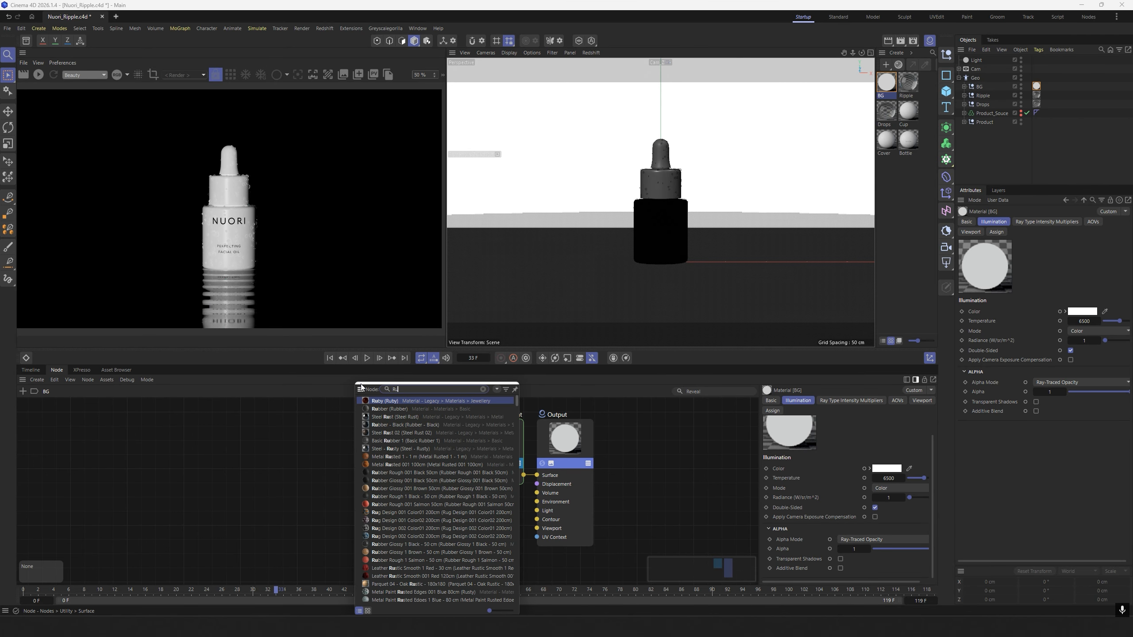
text(mp)
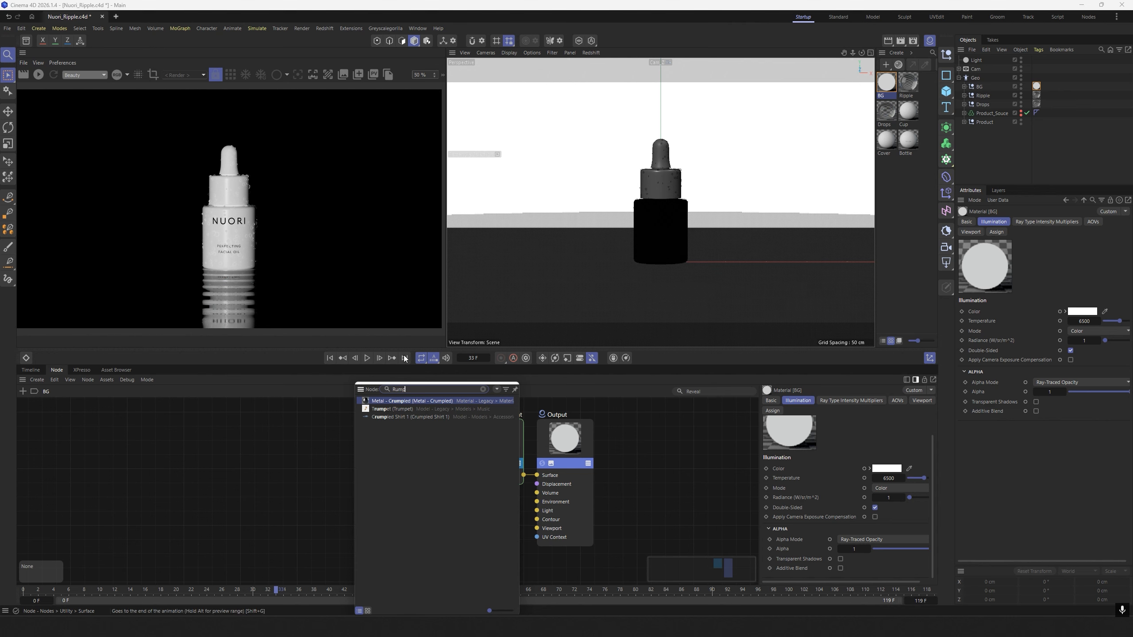
key(BackSpace)
key(BackSpace)
key(BackSpace)
text(amp)
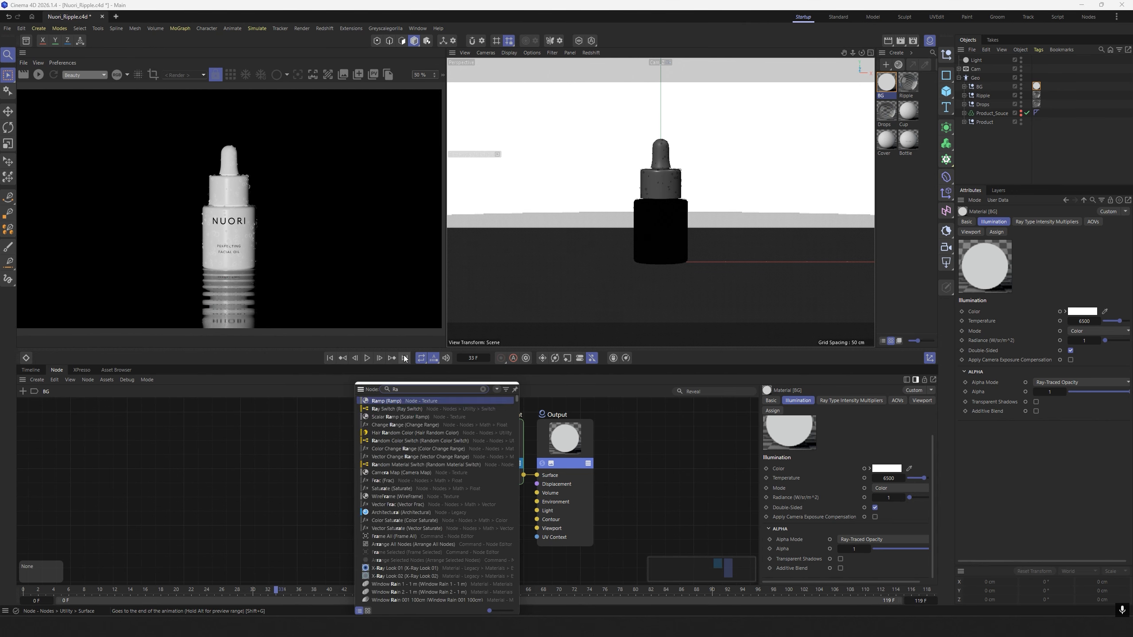
click(388, 401)
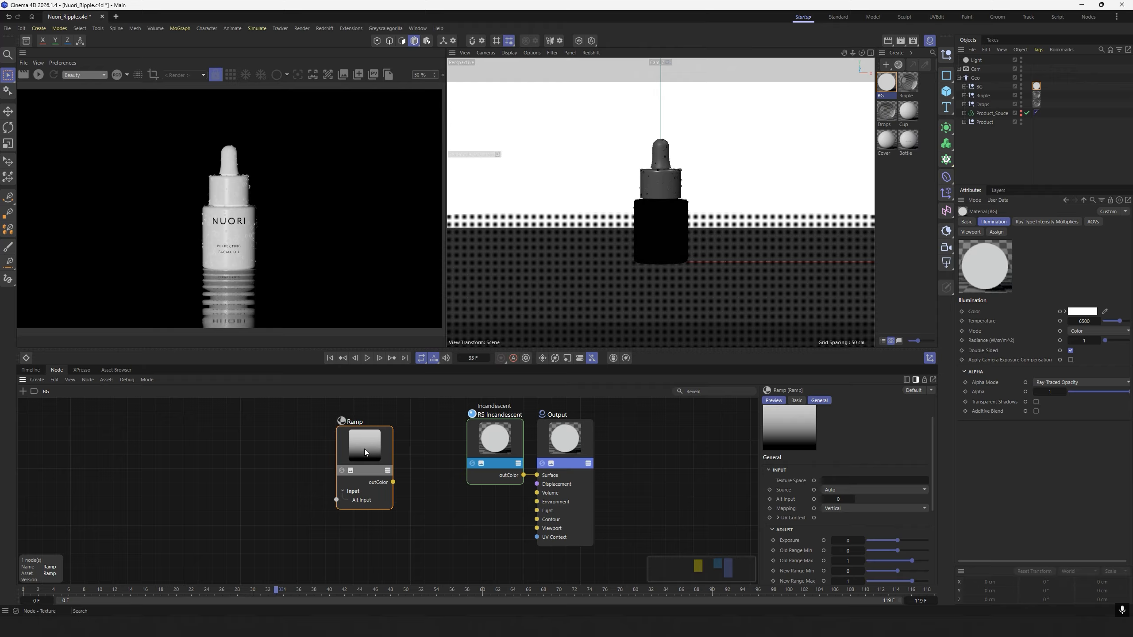
Set the color of the ramp's first knot to RGB 155, 65, 35.
click(364, 449)
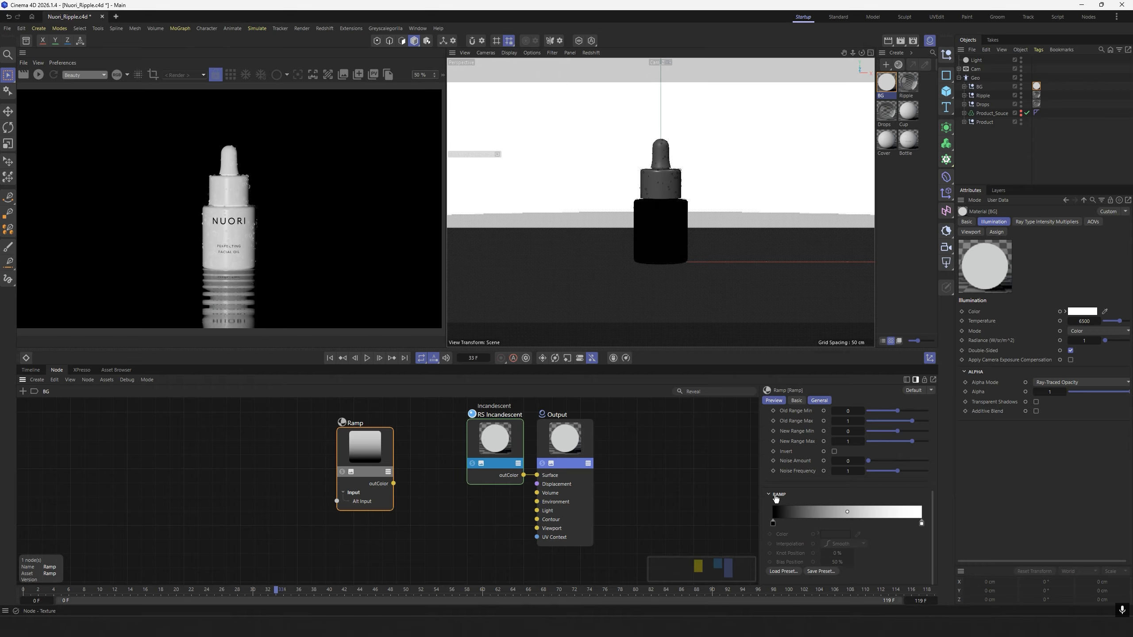
click(773, 523)
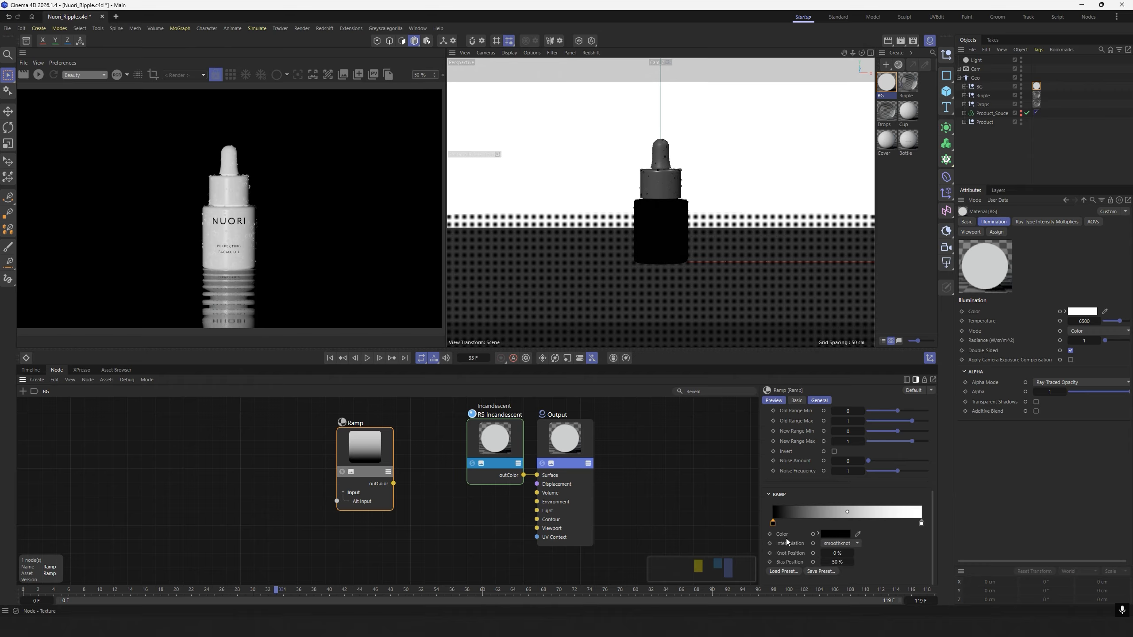
click(818, 534)
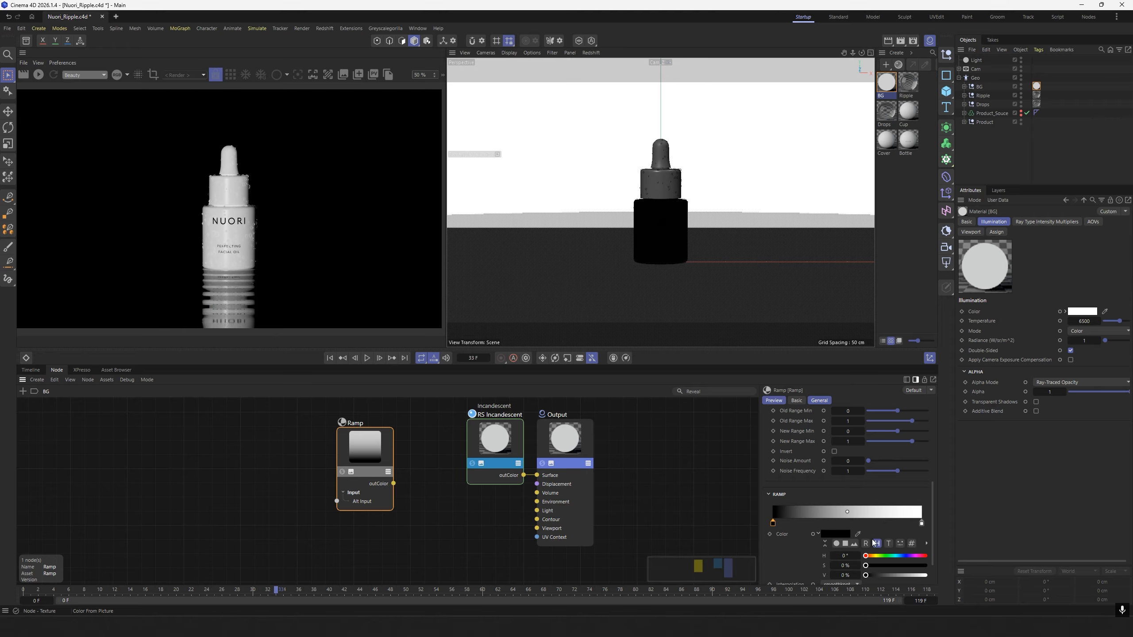
scroll(872, 504, down, 1)
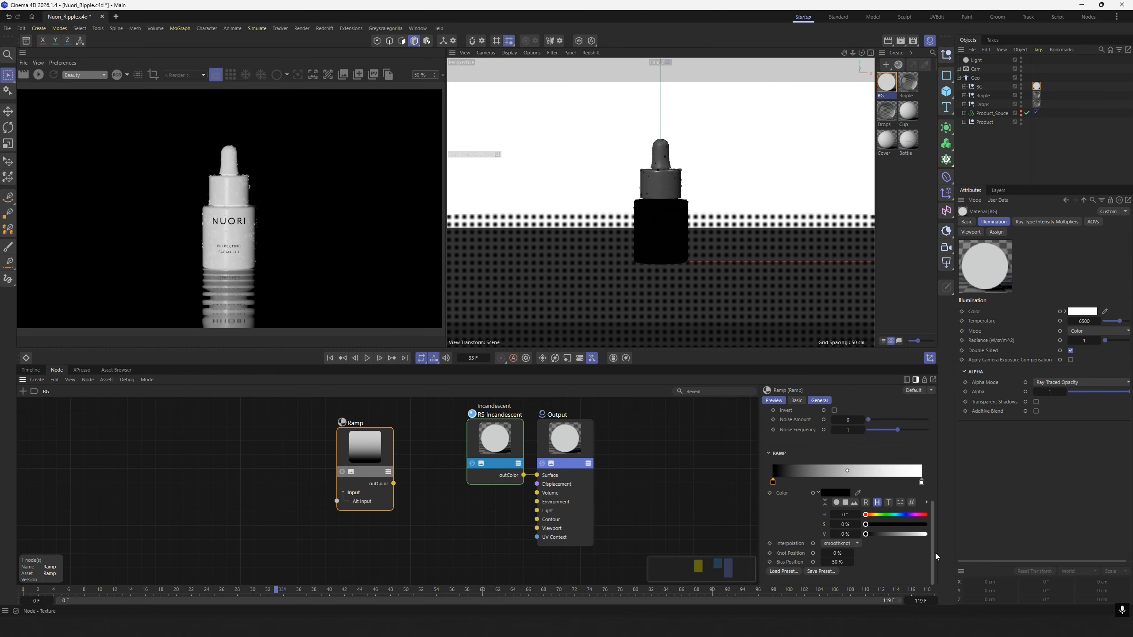
click(865, 503)
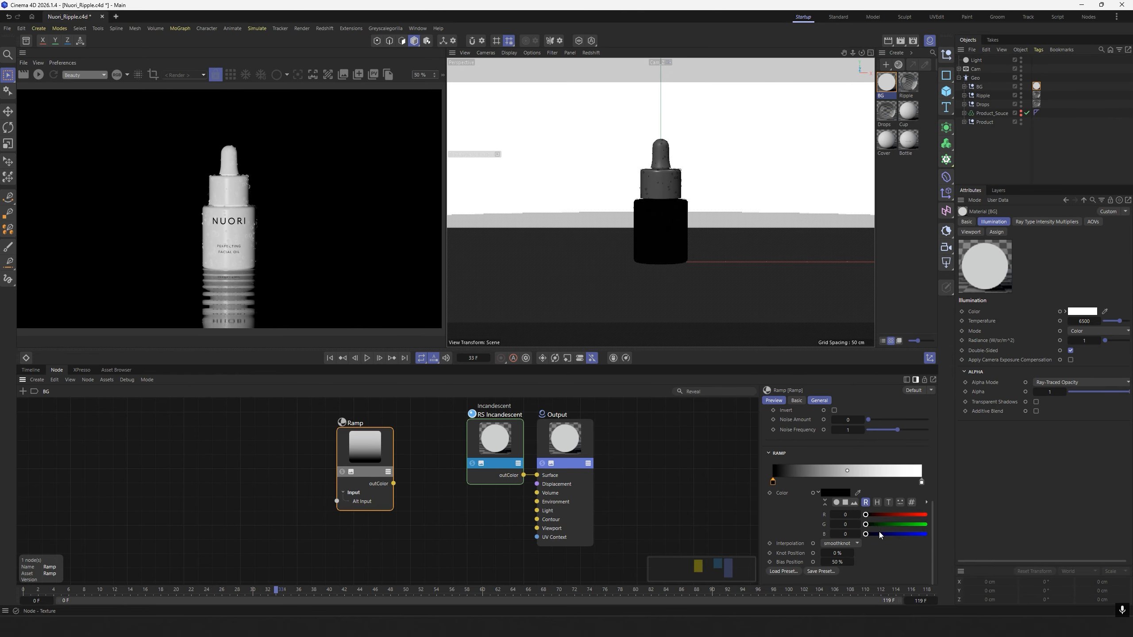
click(846, 515)
text(155)
key(Tab)
text(65)
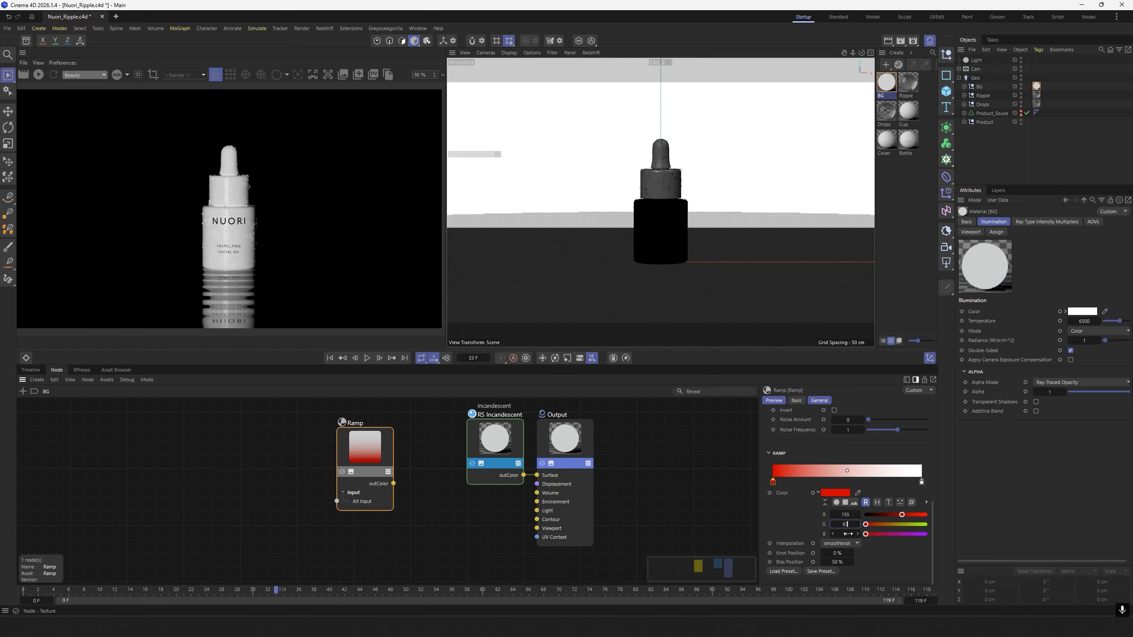
key(Tab)
text(35)
key(Return)
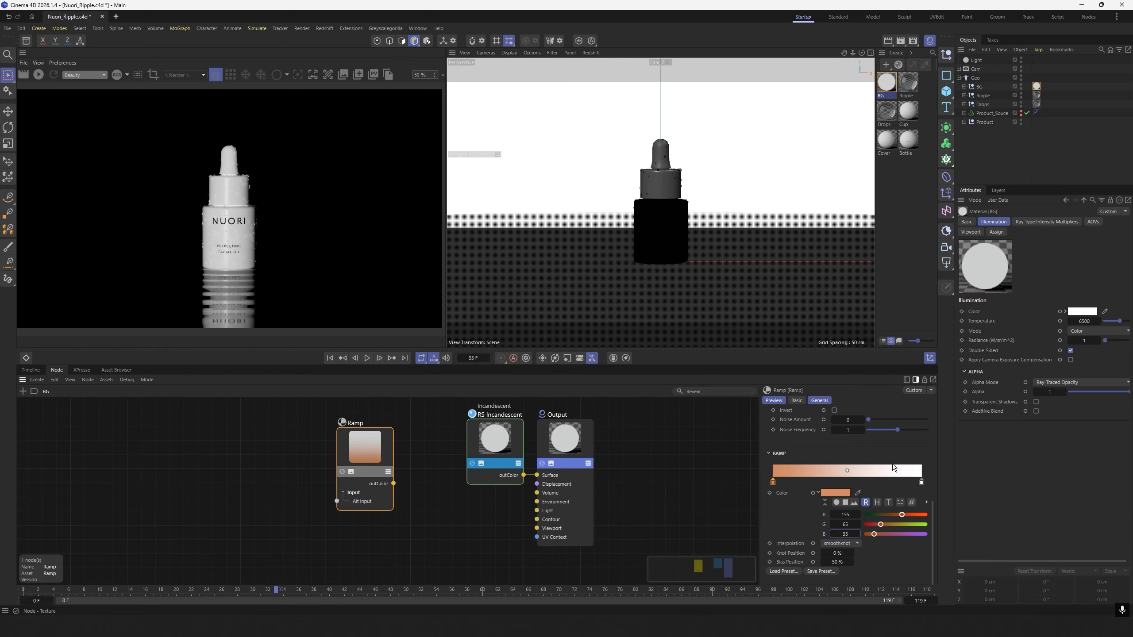
Move the ramp's white end knot to a knot position of 80 %.
click(921, 483)
drag(921, 486, 902, 486)
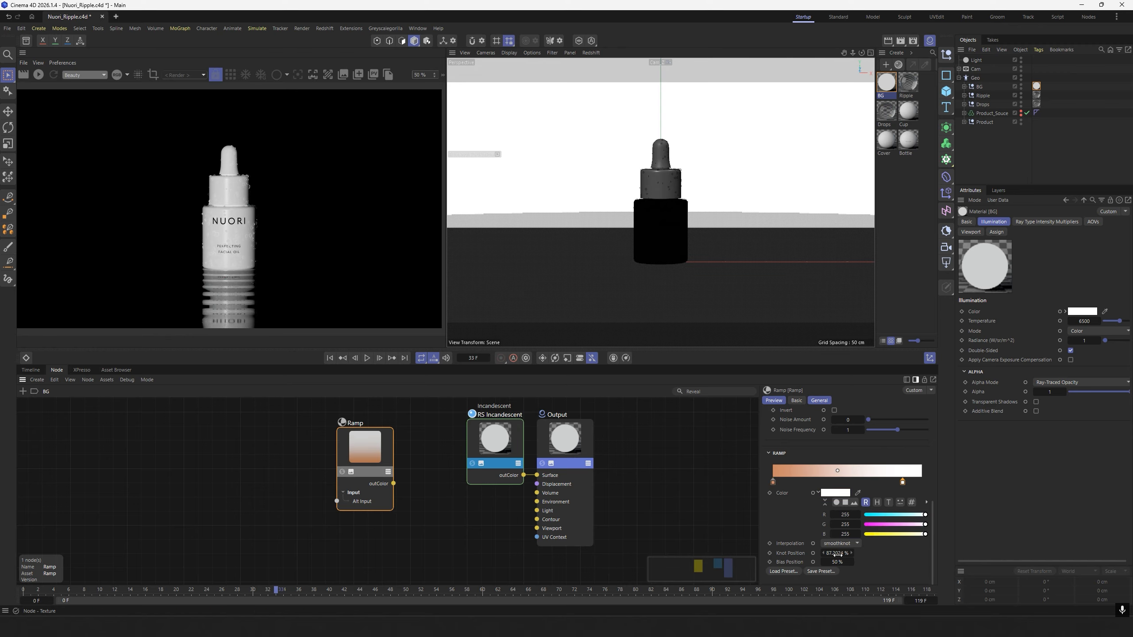
click(843, 552)
text(80)
key(Return)
Set the color of the ramp's 80 % knot to RGB 25, 125, 200.
click(846, 515)
text(25)
key(Tab)
text(125)
key(Tab)
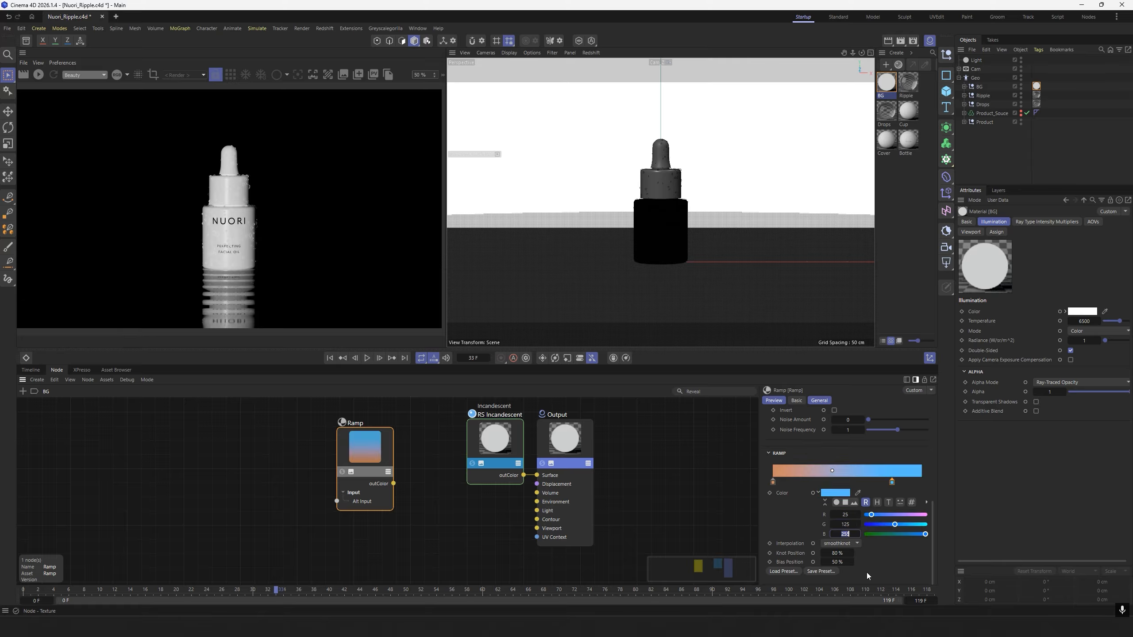
text(200)
key(Return)
Connect the Ramp output to the RS Incandescent node's illumination Color input and reposition the nodes in the graph.
click(426, 506)
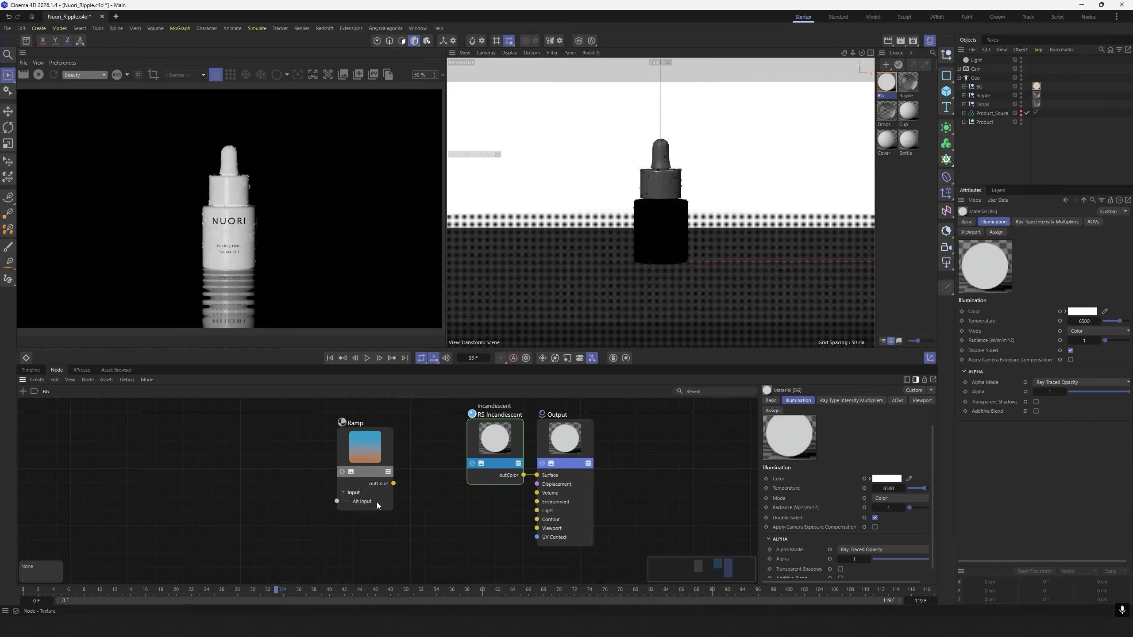
drag(366, 452, 499, 448)
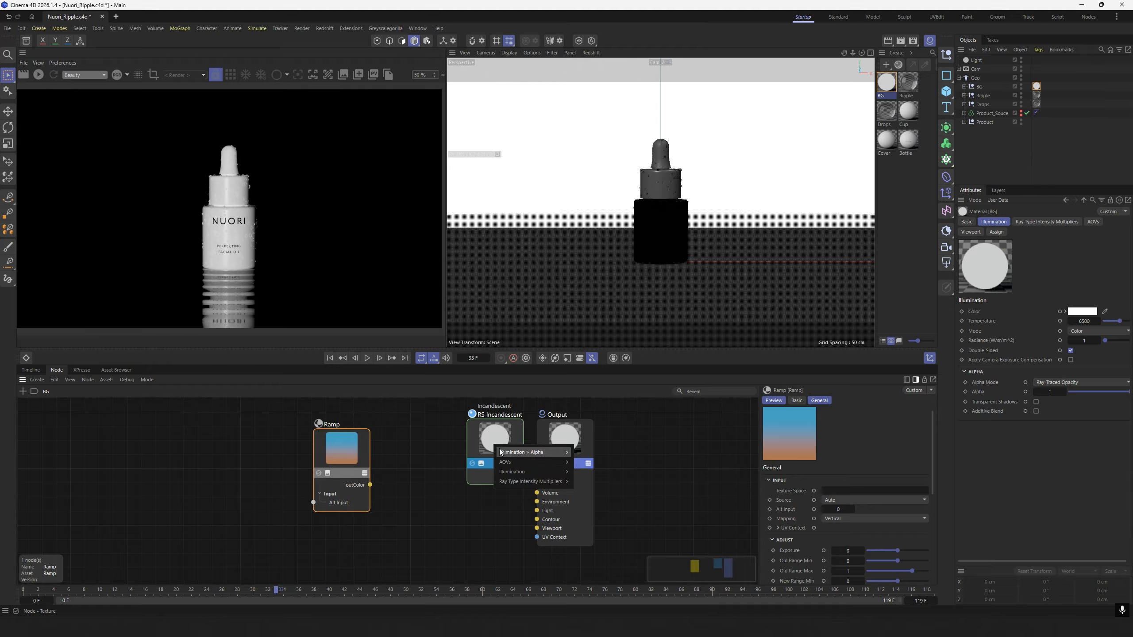
click(586, 485)
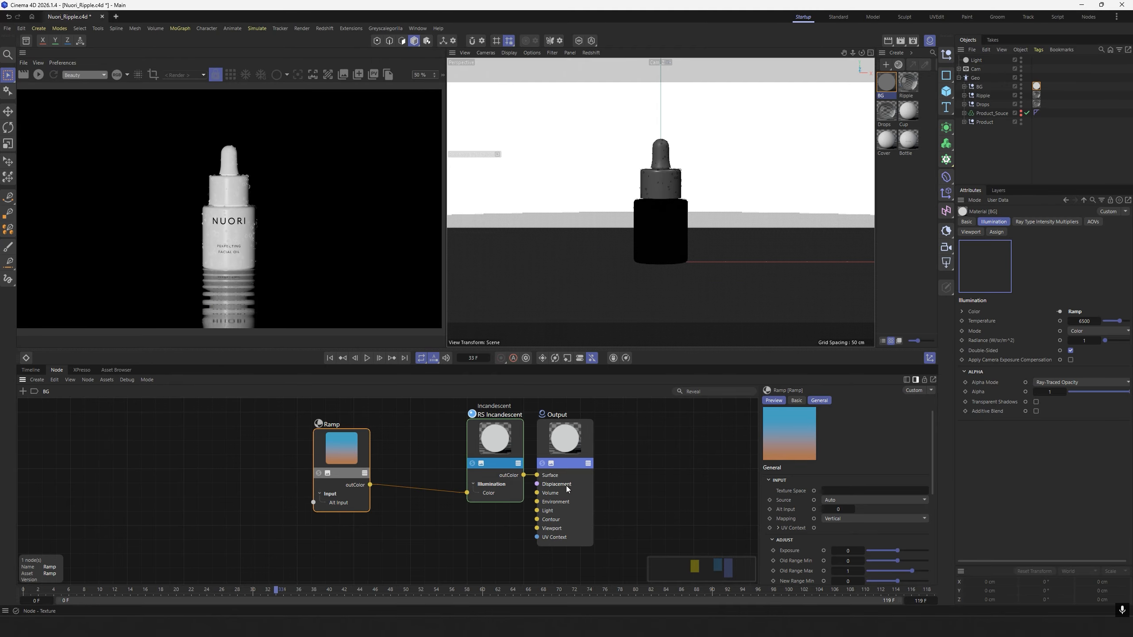
drag(492, 442, 468, 447)
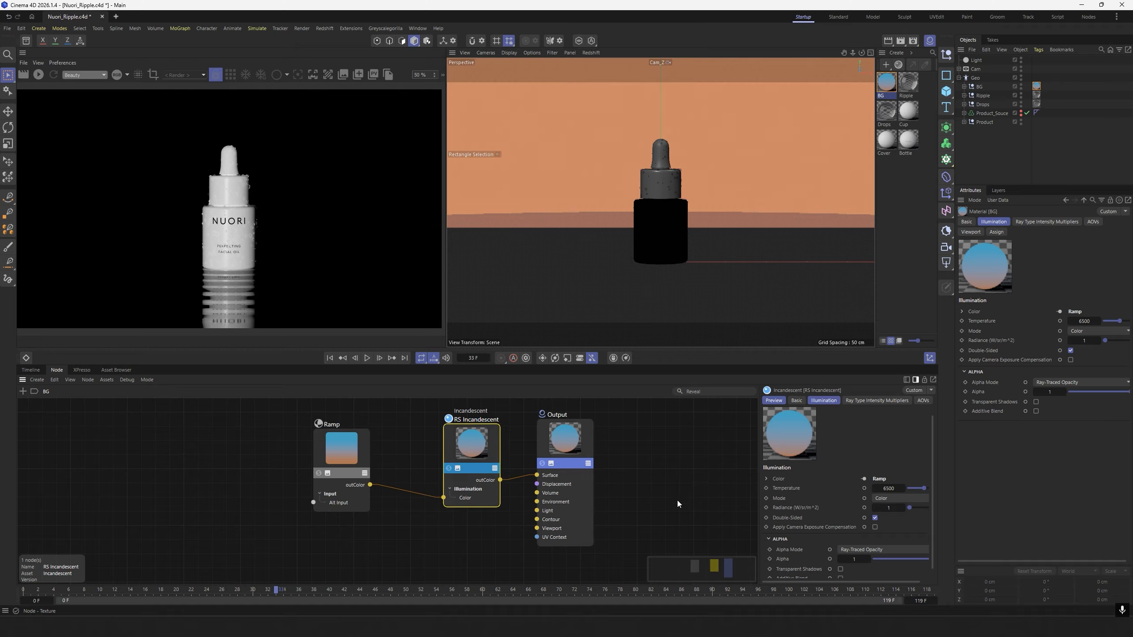
Set the BG material's incandescent radiance to 1.3 and refresh the Redshift preview render.
click(890, 509)
key(Return)
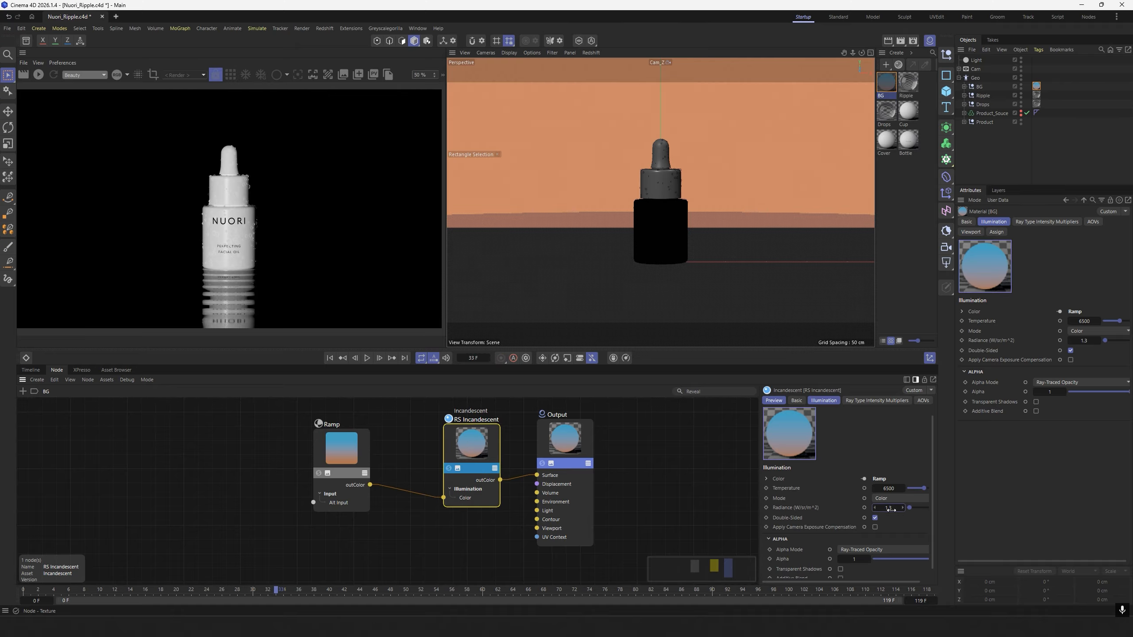
click(39, 75)
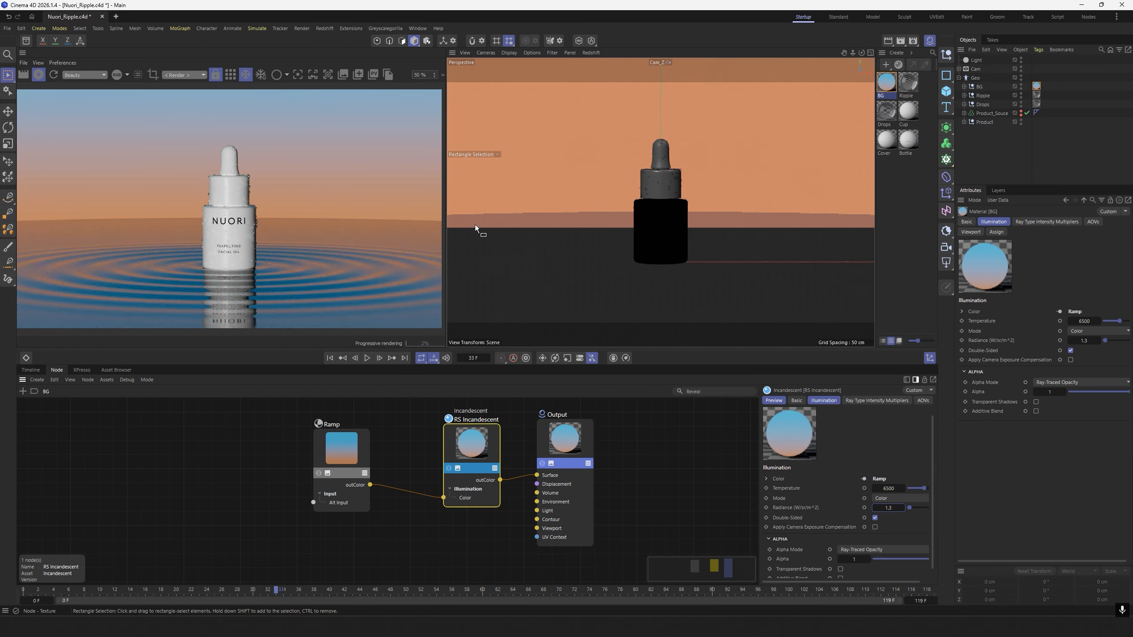
click(38, 74)
click(907, 192)
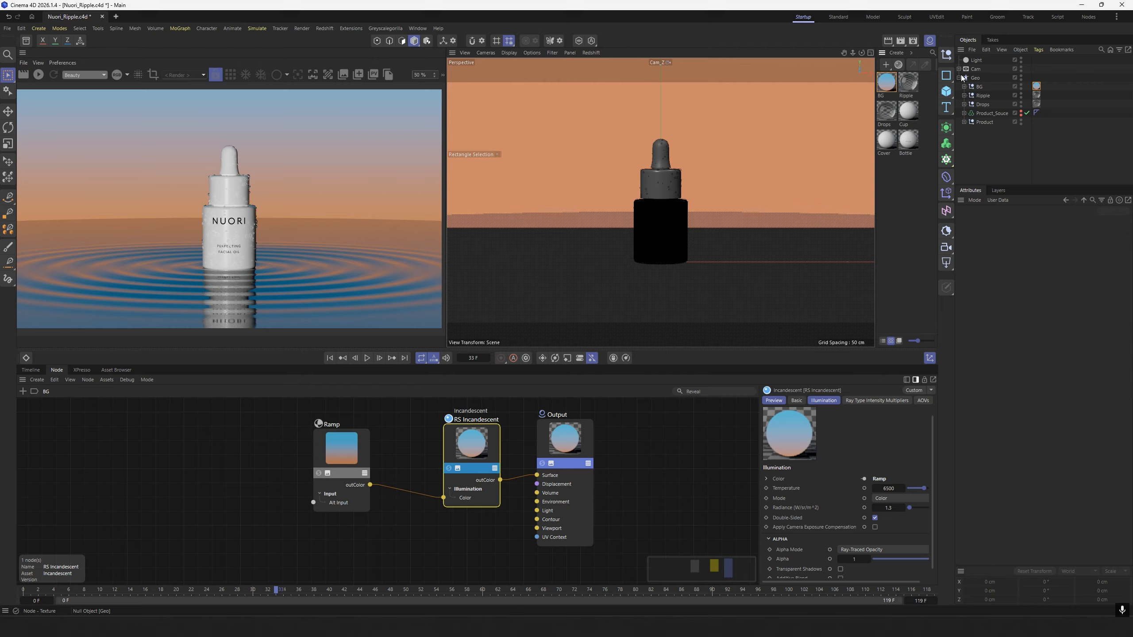
Collapse the Geo group, then add a null object and rename it Key_Light.
click(959, 77)
click(946, 55)
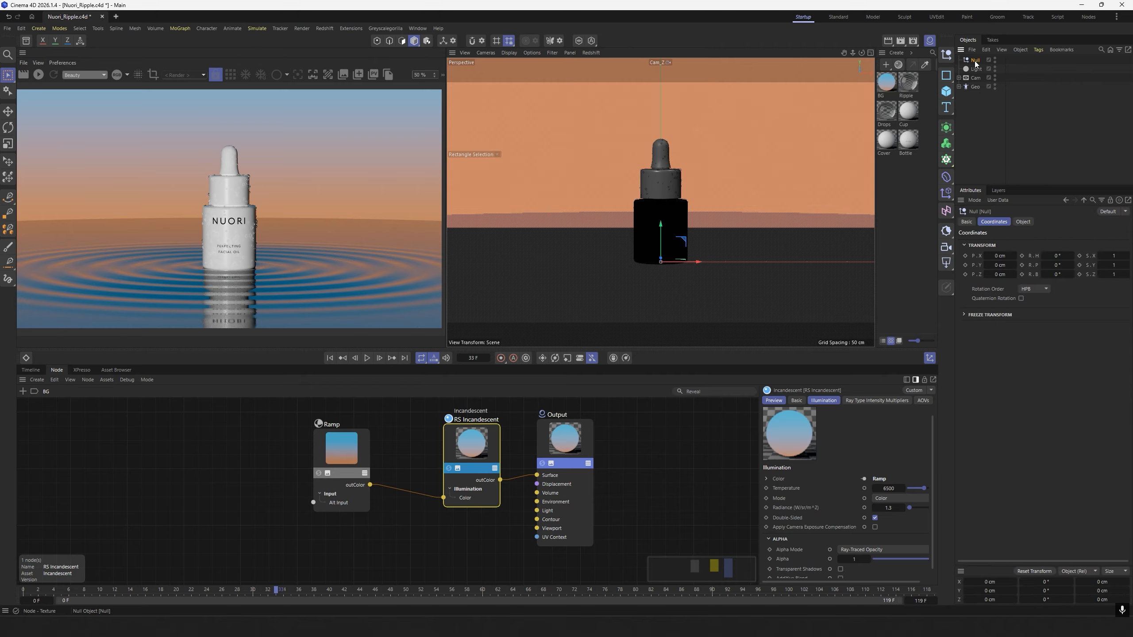
double_click(975, 60)
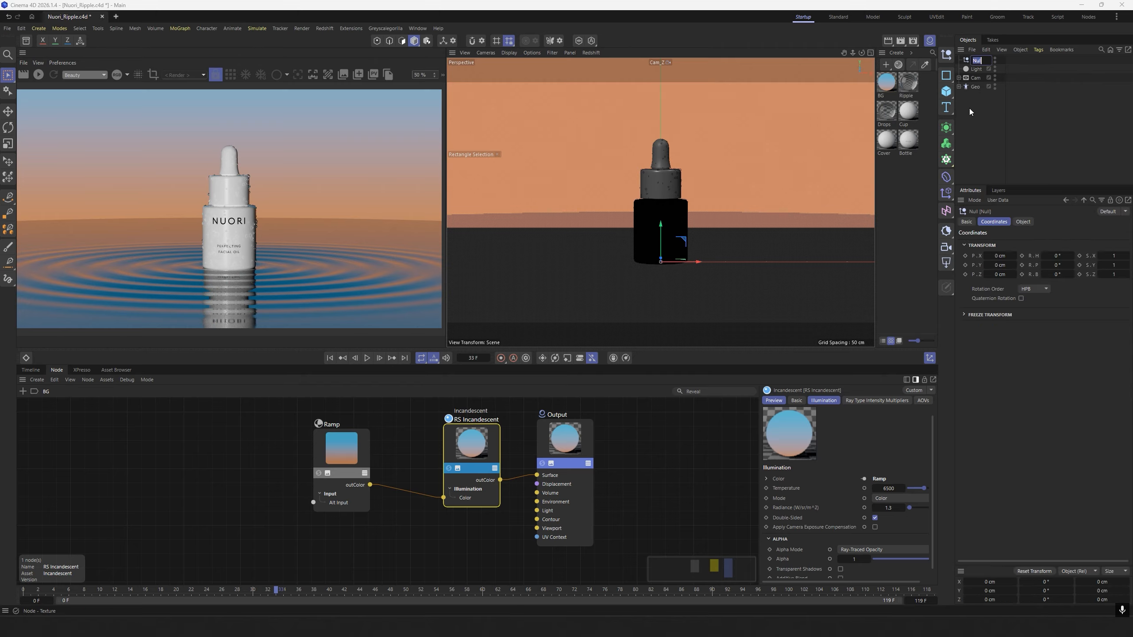
text(Key_Light)
click(969, 108)
click(976, 60)
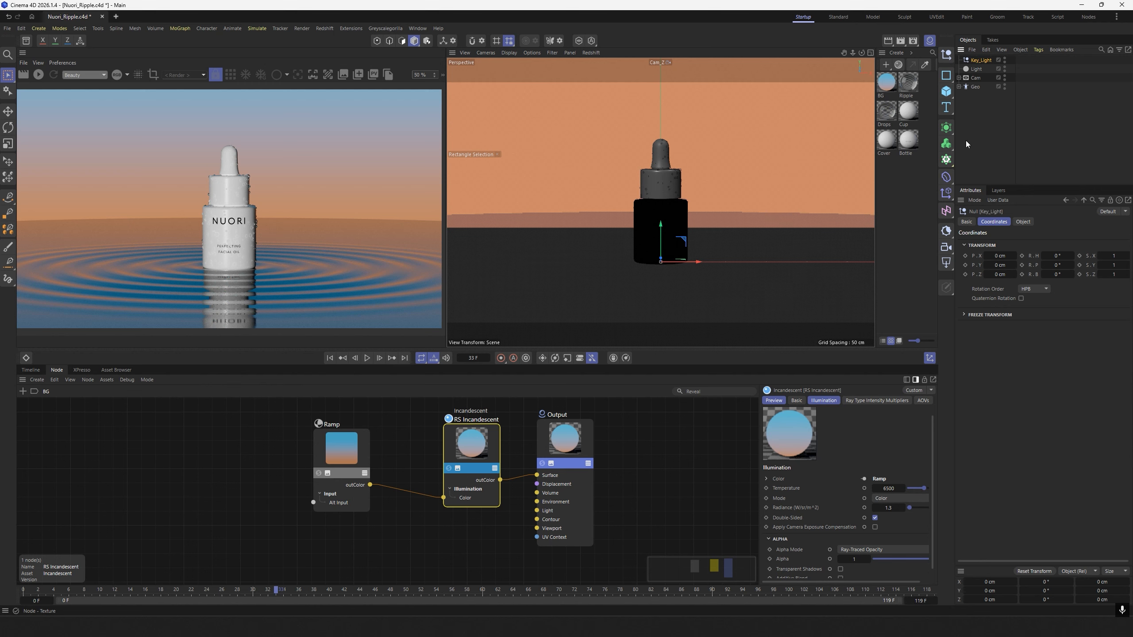
Add a Redshift area light as a child of Key_Light and set its intensity to 1.
click(948, 264)
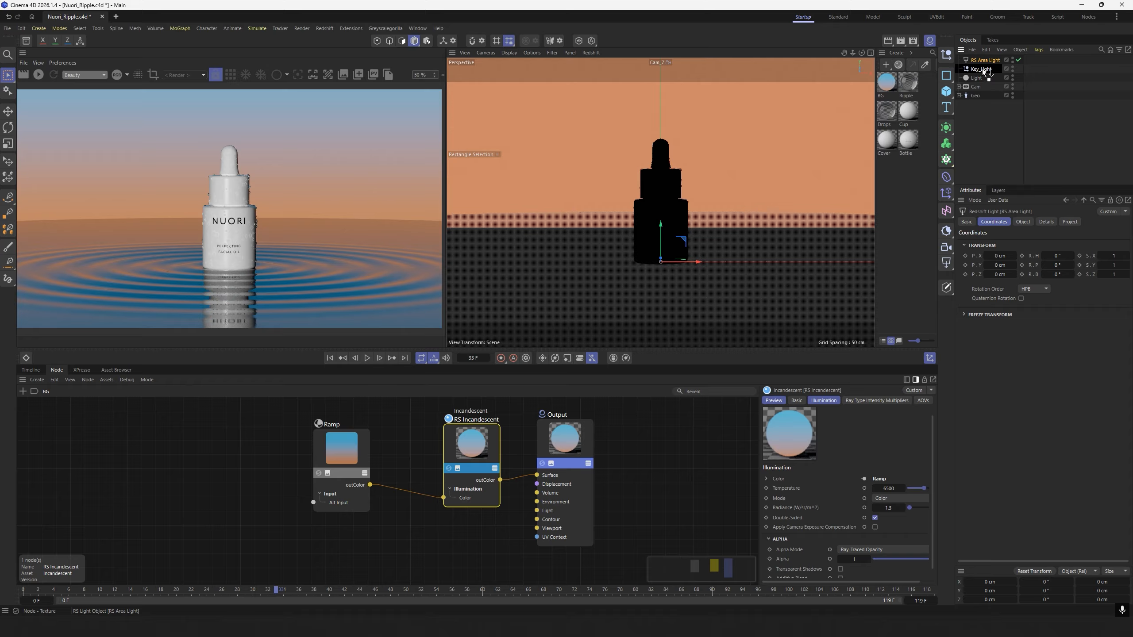
drag(983, 69, 983, 69)
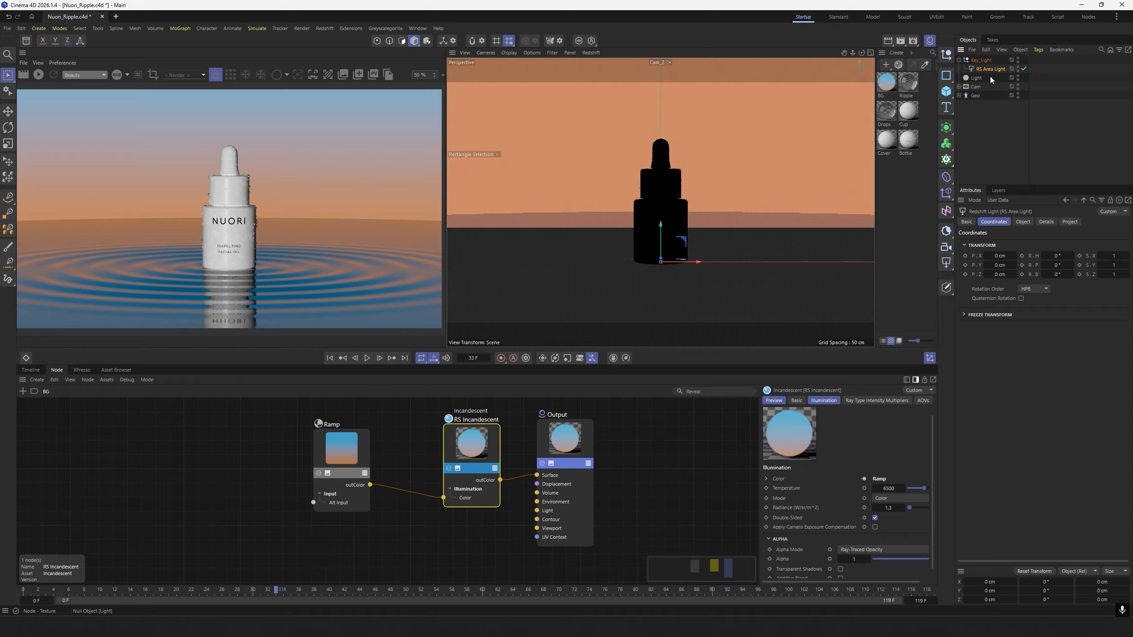
click(1023, 222)
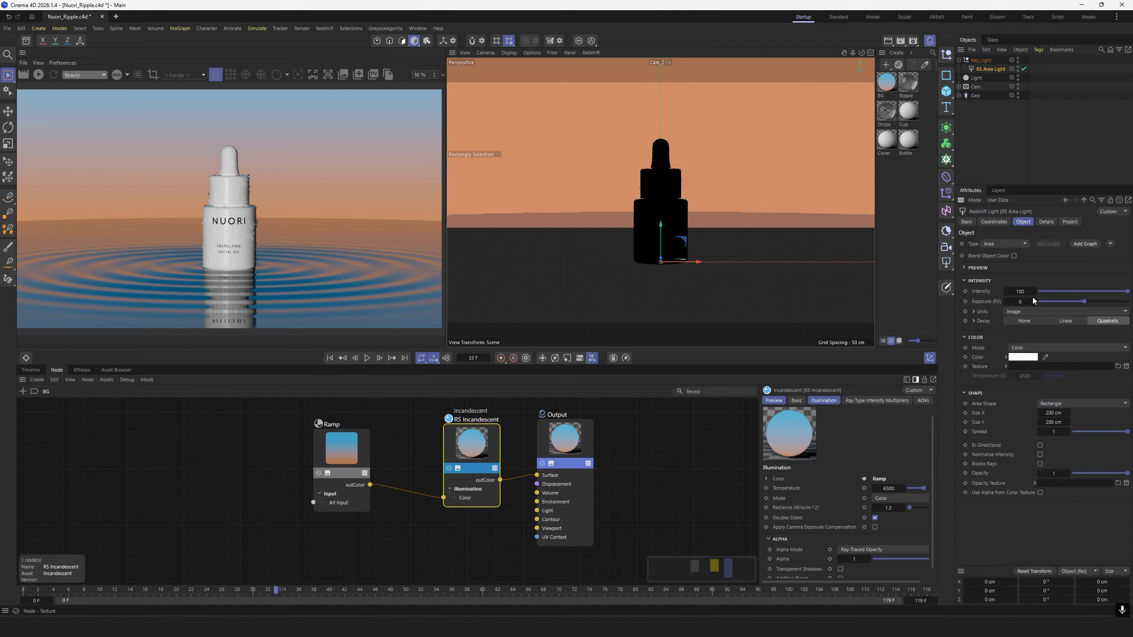
double_click(1021, 291)
text(1)
key(Return)
Set the key area light's size to 50 cm in X and 20 cm in Y with a spread of 0.3.
double_click(1044, 413)
text(50)
key(Tab)
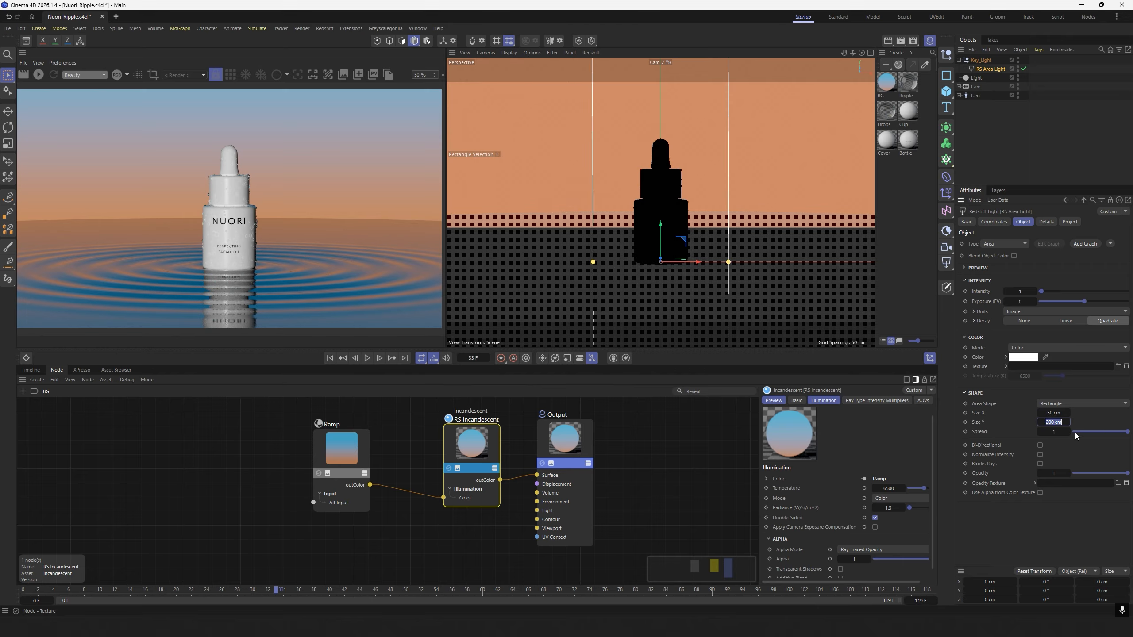
text(20)
key(Return)
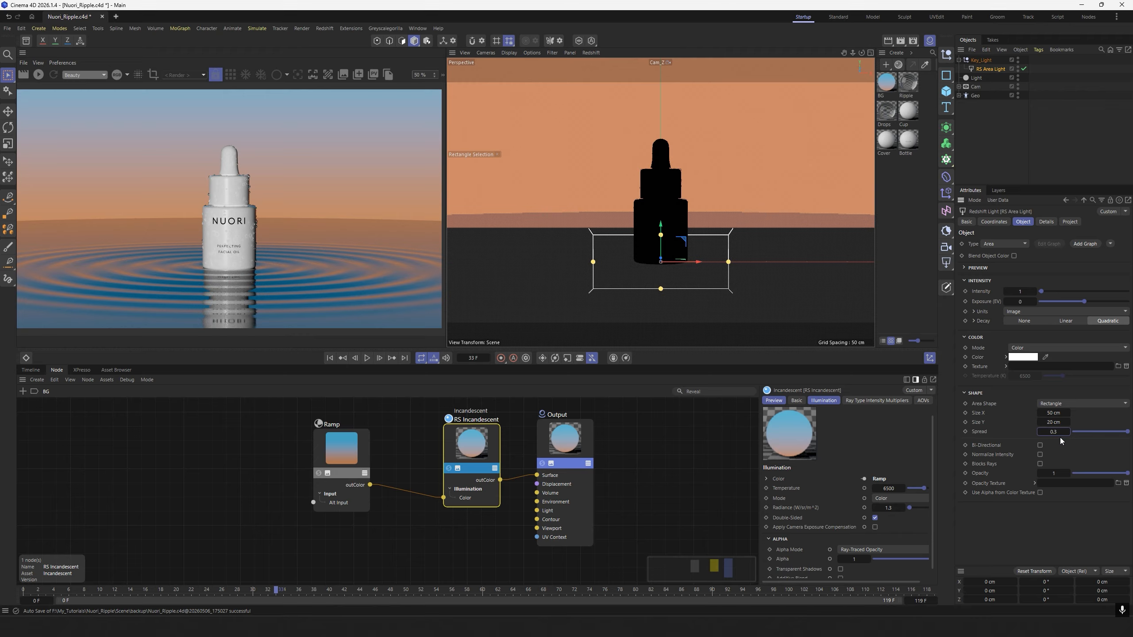
key(Return)
click(1007, 175)
Offset the key area light to a negative Z position and set the Key_Light null's Y position to 25 cm.
click(983, 67)
click(994, 221)
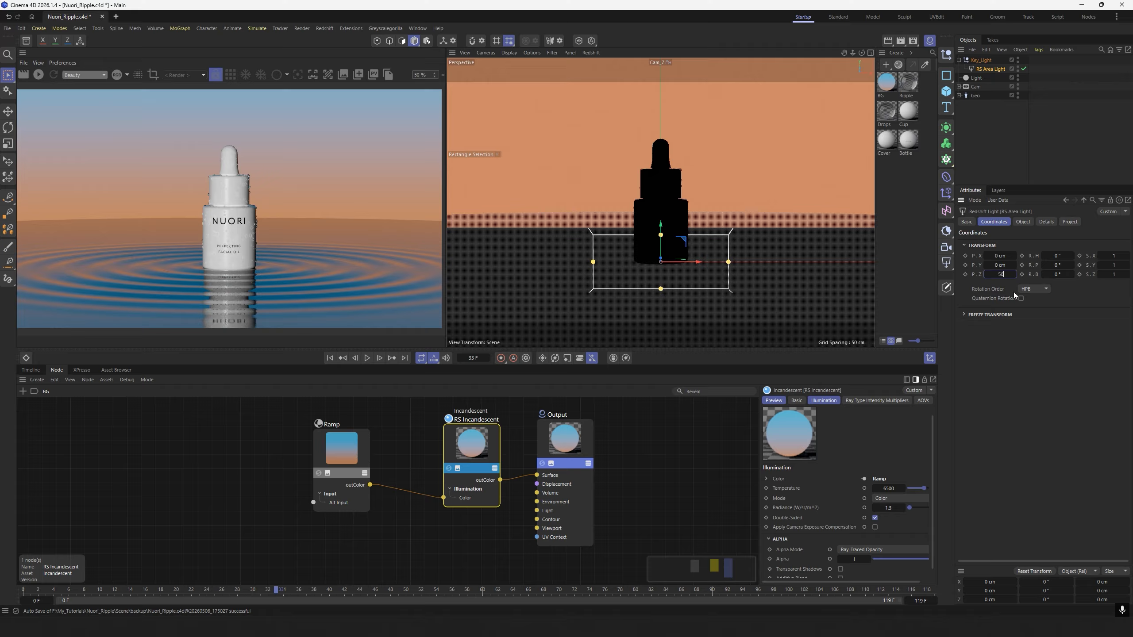
key(Return)
click(981, 60)
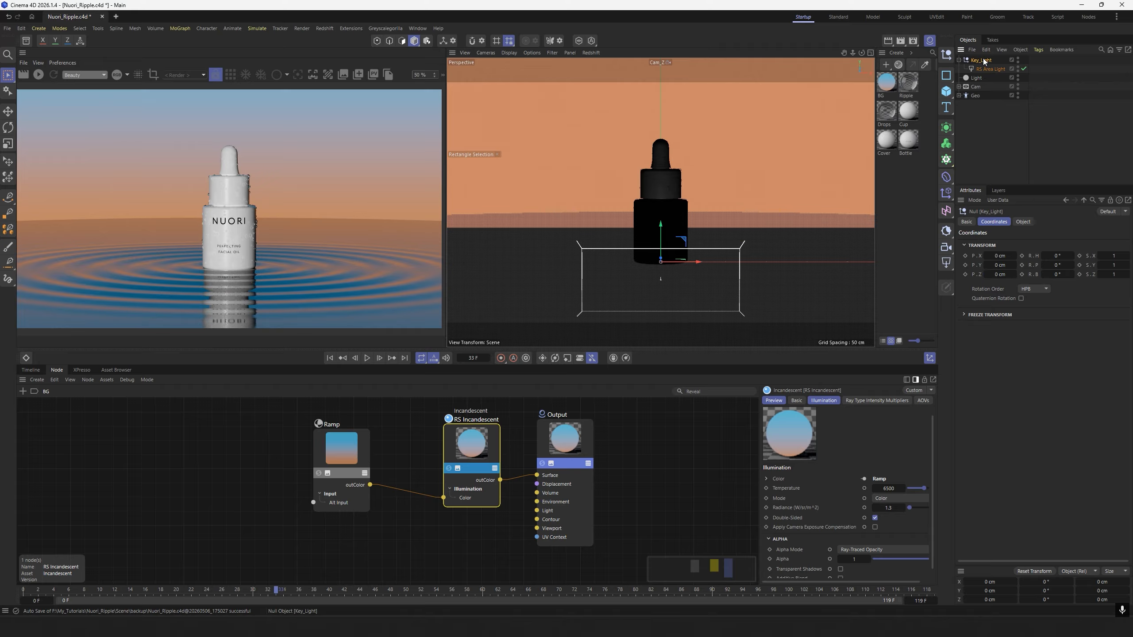
click(999, 264)
text(25)
key(Return)
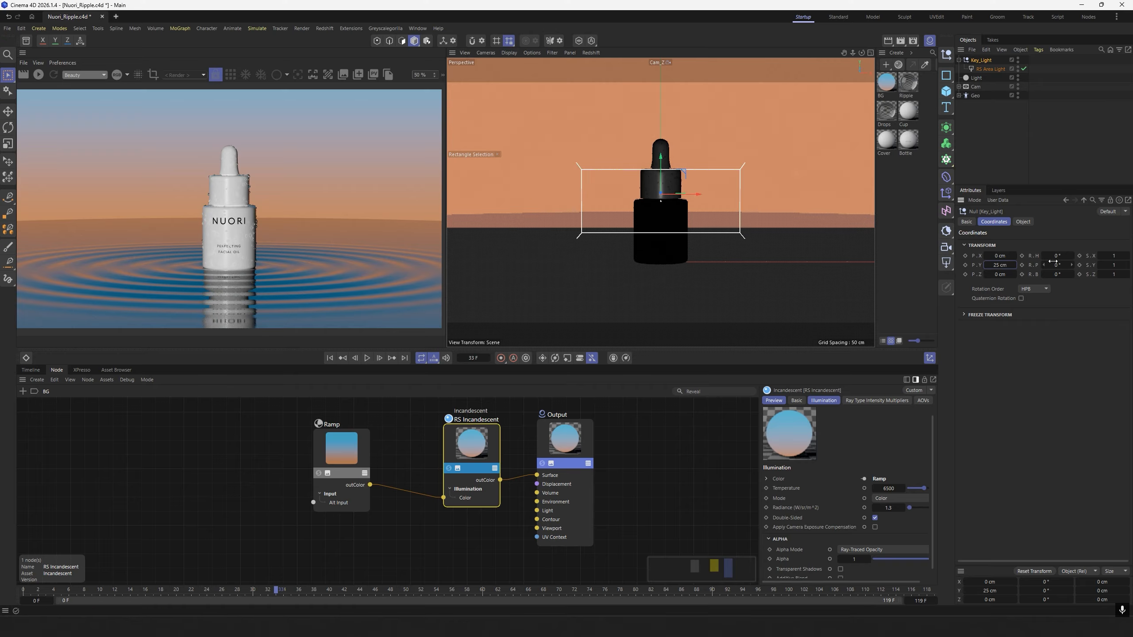
Rotate the Key_Light null to a heading of 90° and a pitch of -25°, and update the preview render.
drag(1054, 257, 1061, 297)
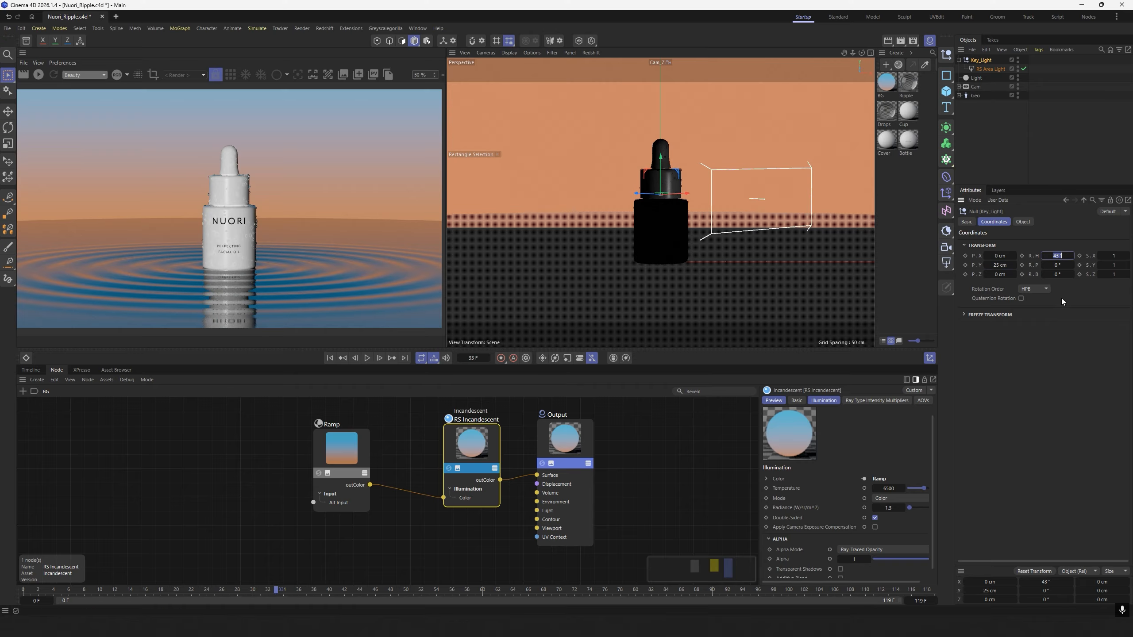
text(90)
key(Return)
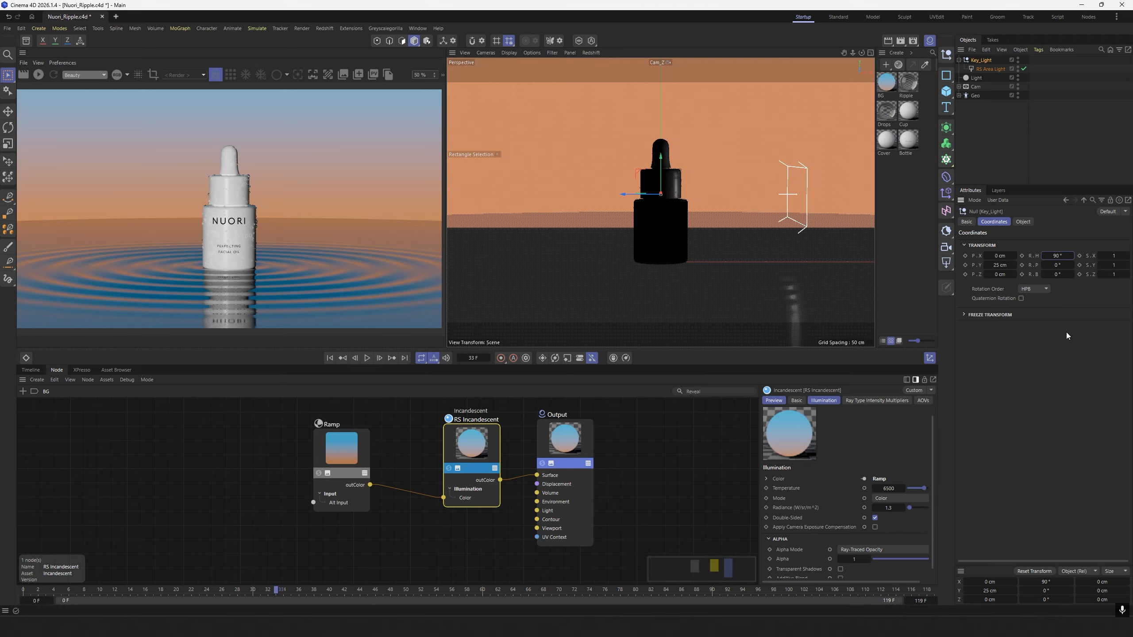
click(1057, 265)
key(BackSpace)
text(-25)
key(Return)
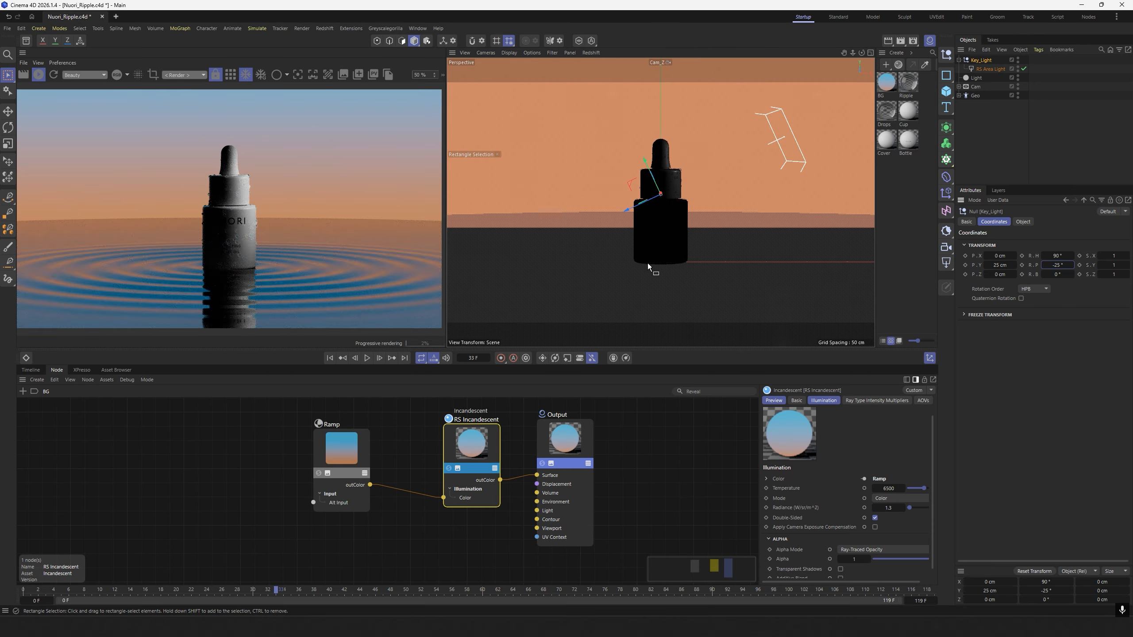
click(39, 75)
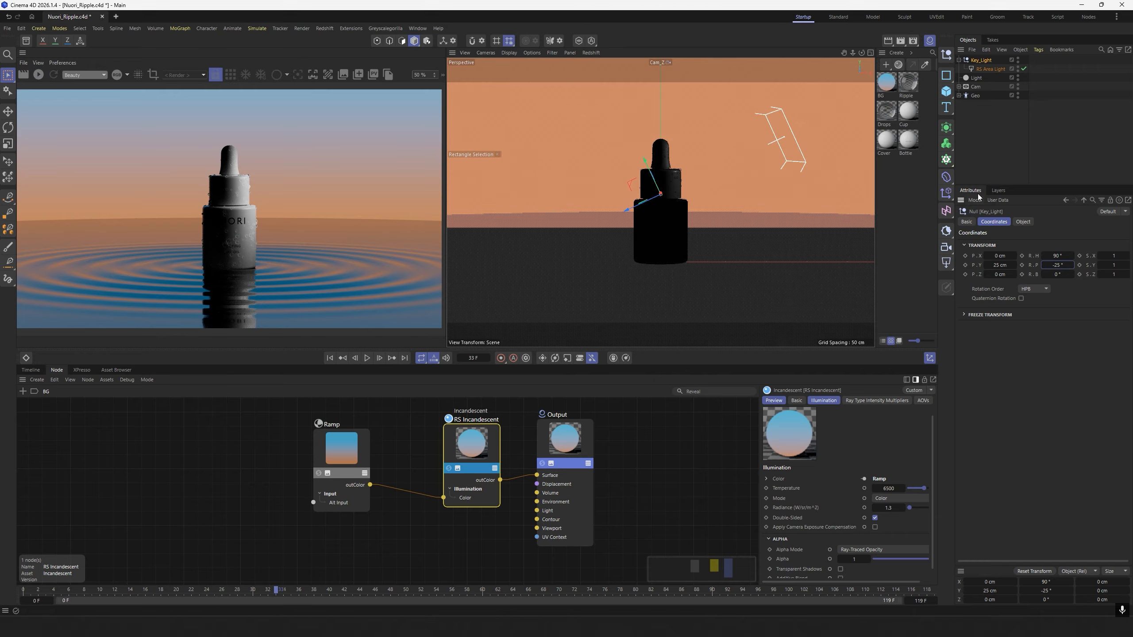
Add another null object and rename it Back_Light.
click(946, 54)
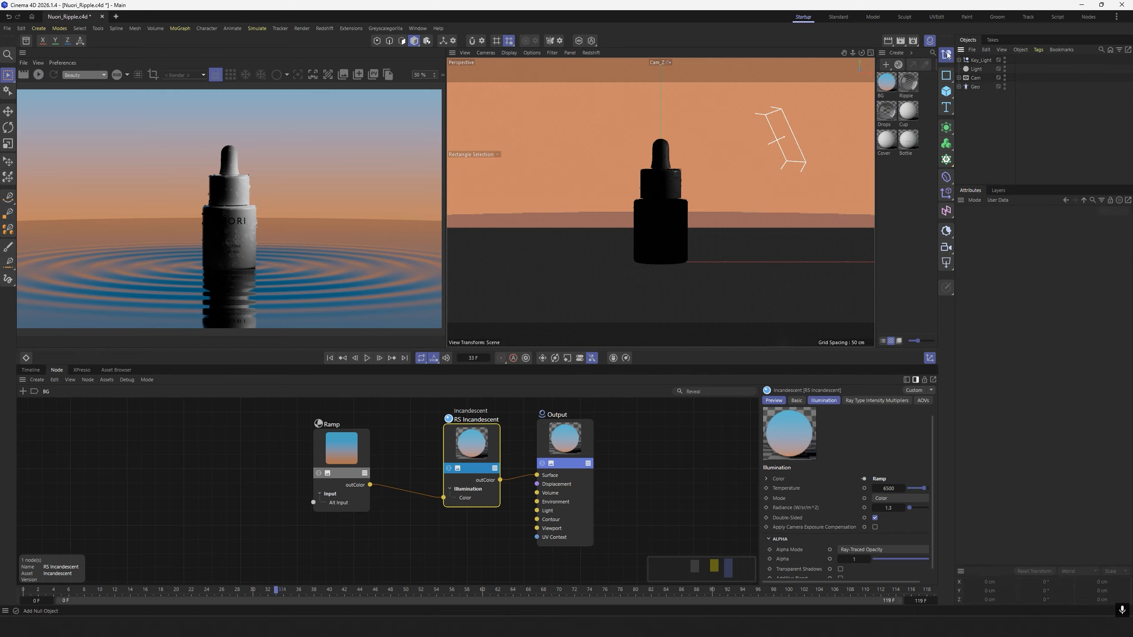
double_click(975, 60)
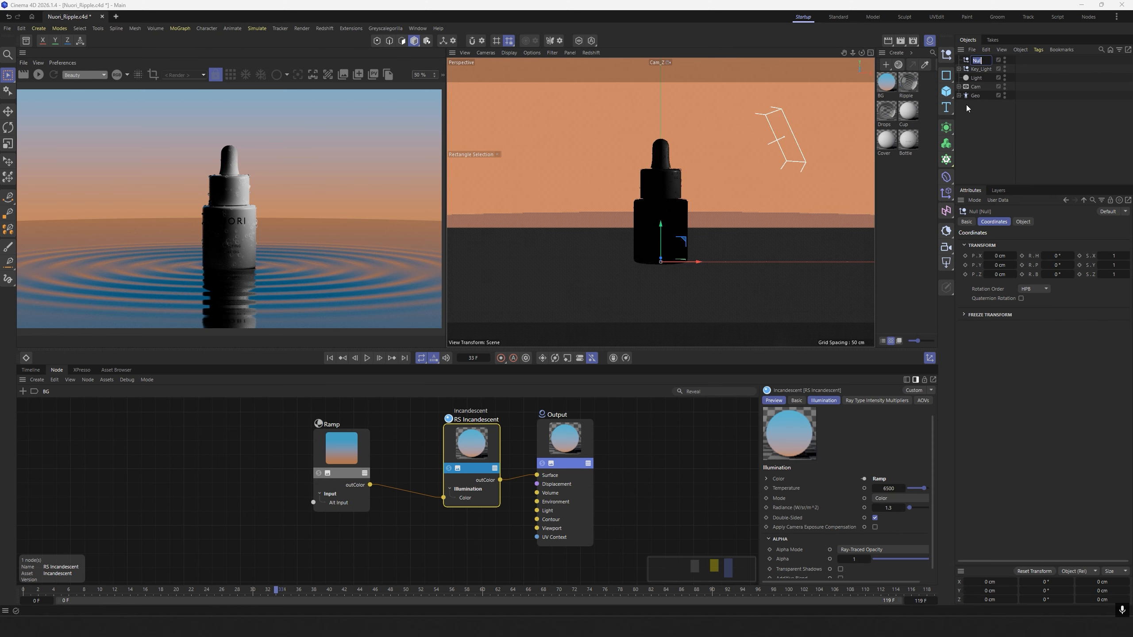
text(Back_Light)
click(964, 113)
click(1011, 59)
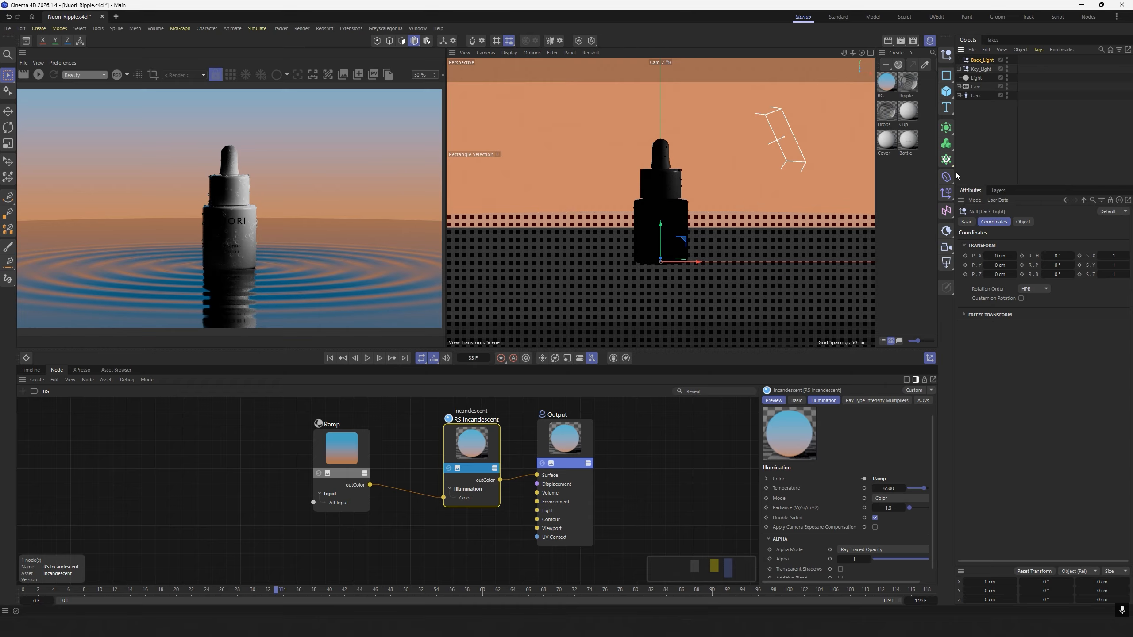
Add a Redshift area light as a child of Back_Light and set its intensity to 0.8.
click(946, 263)
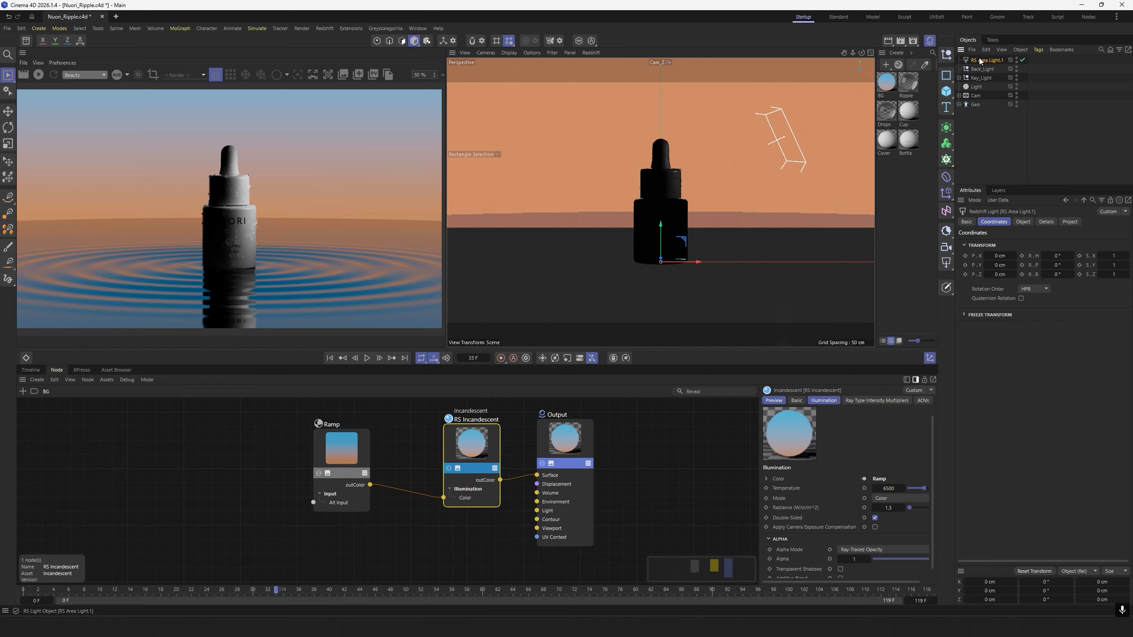
drag(983, 62, 978, 76)
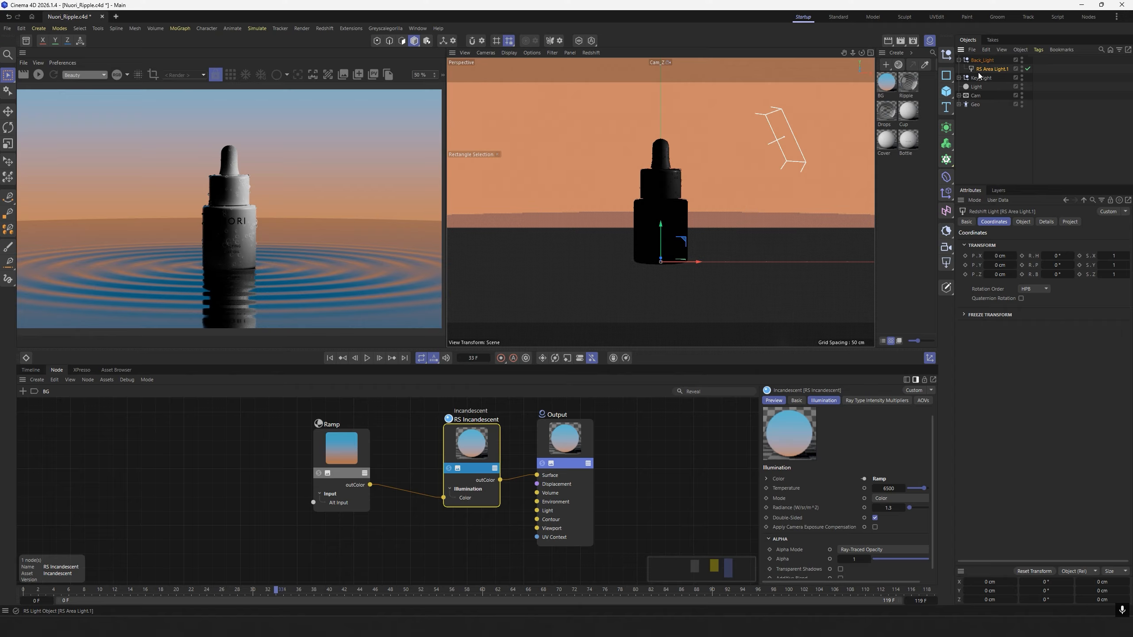
click(1026, 224)
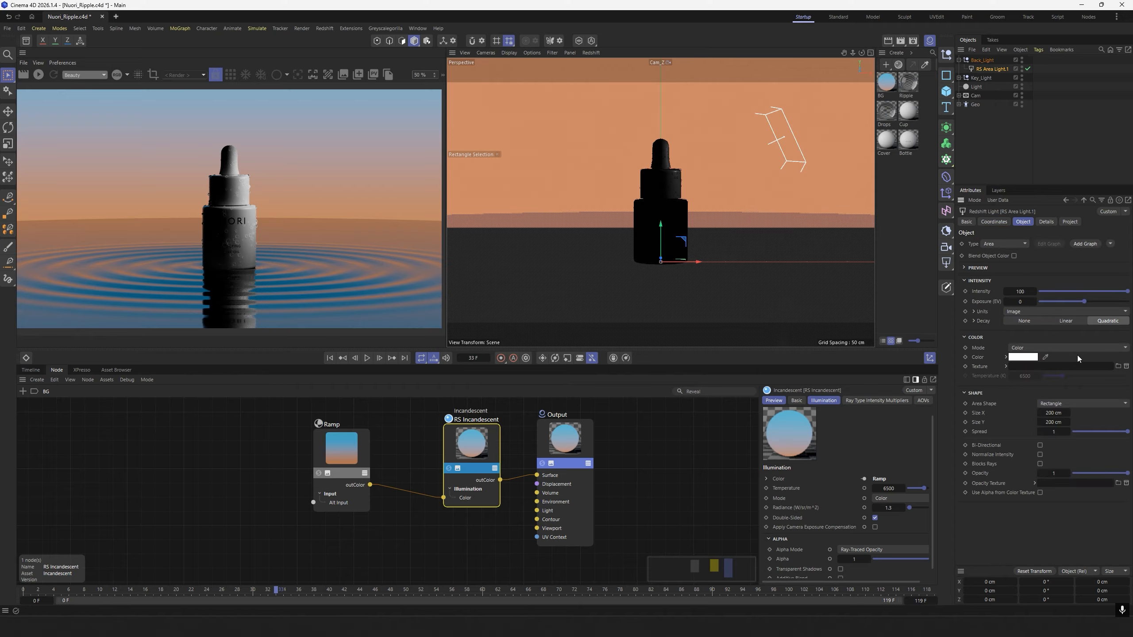
click(1020, 293)
text(0.6)
key(Return)
Set the back area light's size to 470 cm in X and 300 cm in Y.
click(1055, 414)
text(470)
key(Return)
click(1050, 422)
text(300)
key(Return)
Give the back area light a warm RGB color with red 205, green 138 and a lower blue value, and update the preview render.
click(1023, 357)
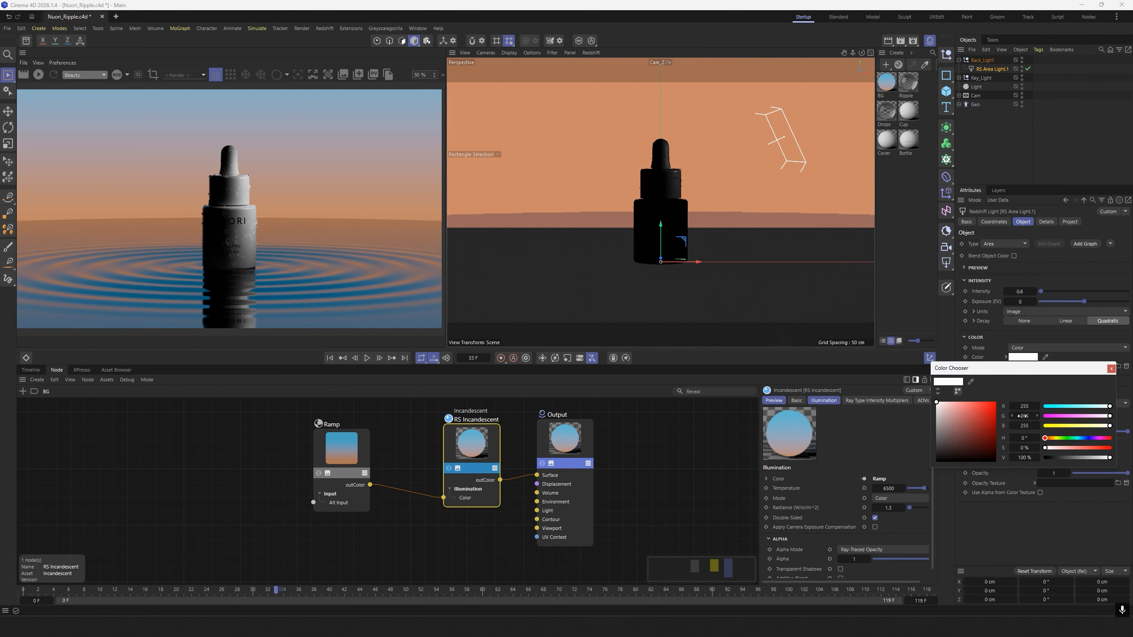
click(1111, 369)
click(1005, 358)
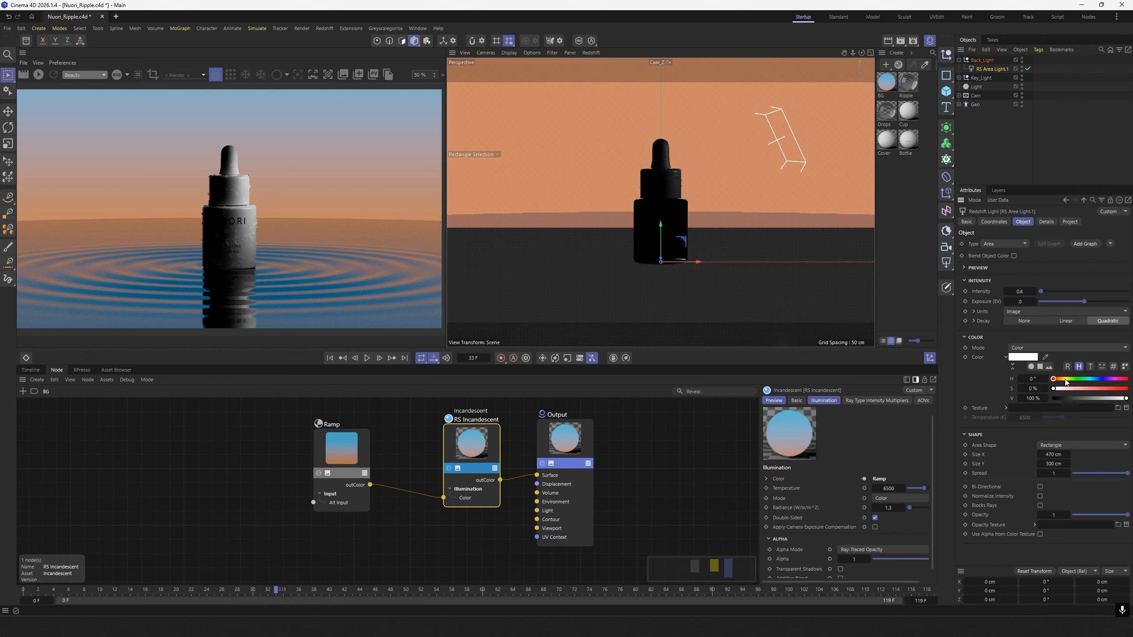
click(1068, 366)
double_click(1033, 379)
text(205)
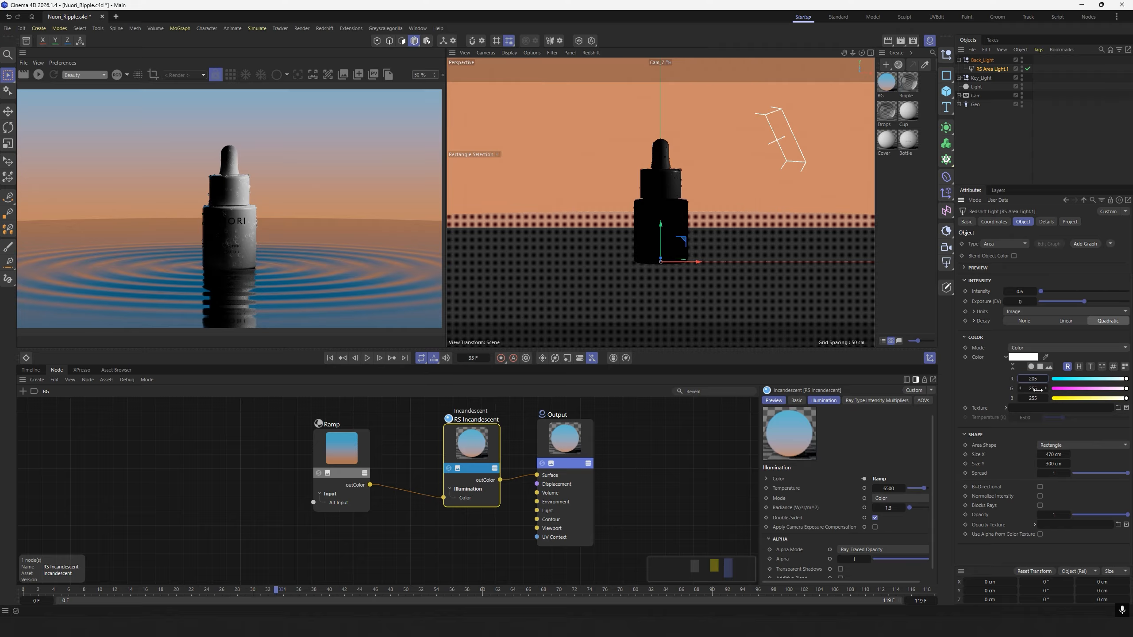
key(Tab)
text(138)
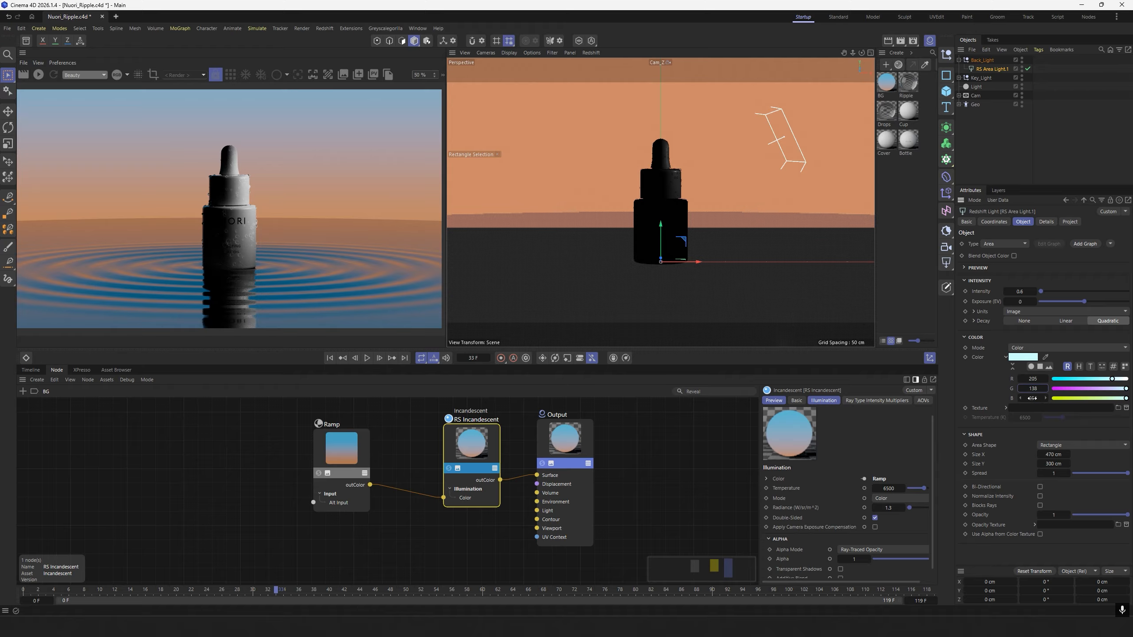
key(Tab)
text(10)
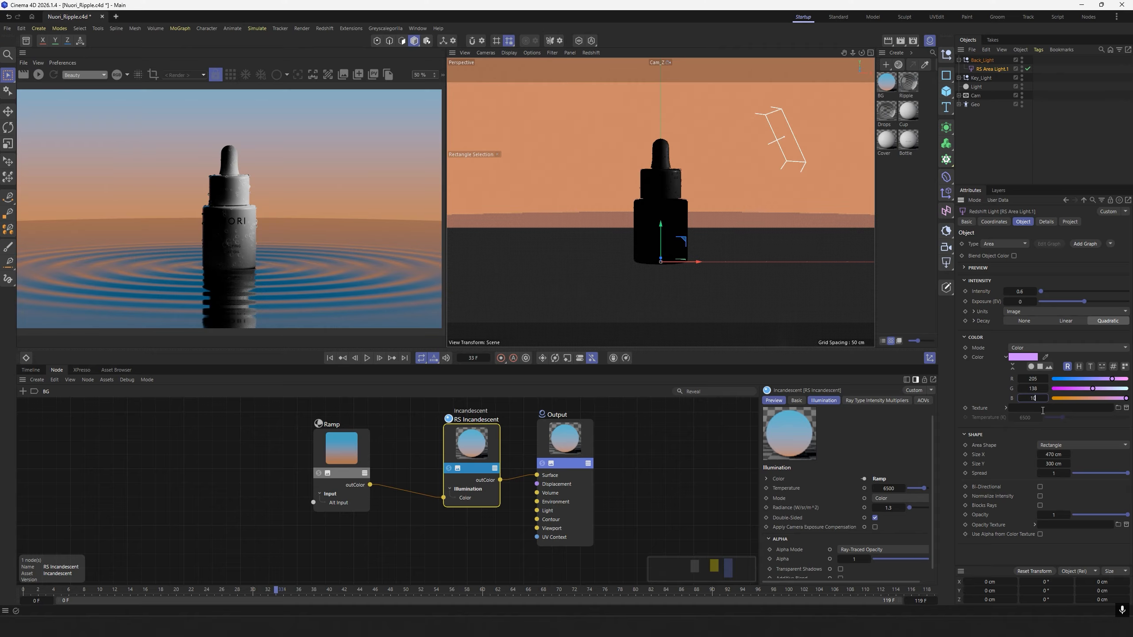
key(Return)
click(1016, 170)
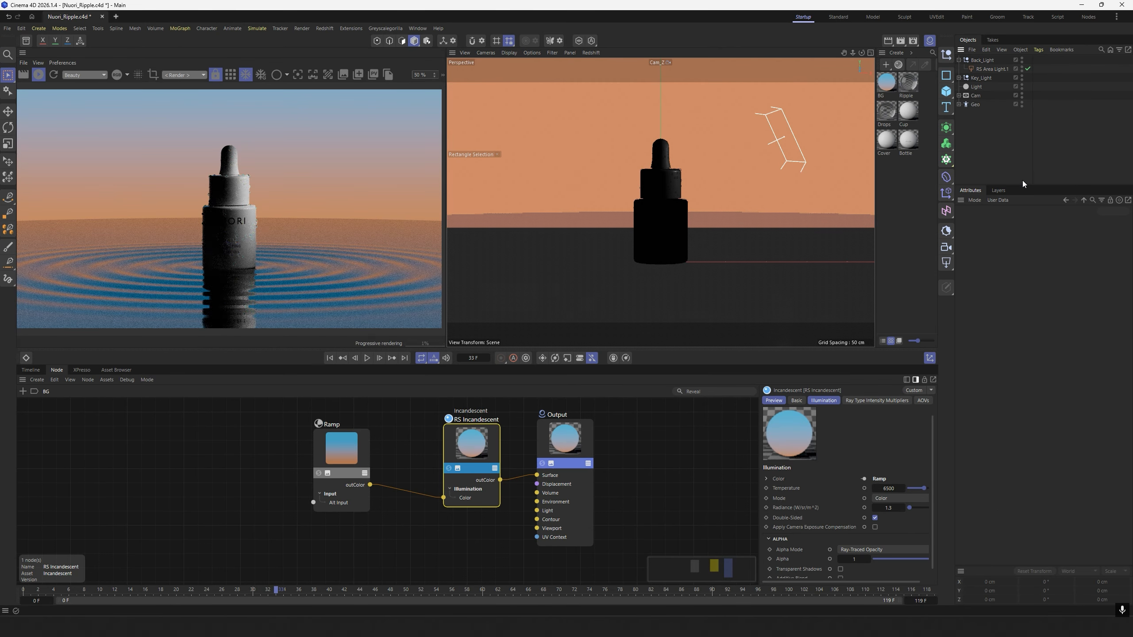
click(38, 76)
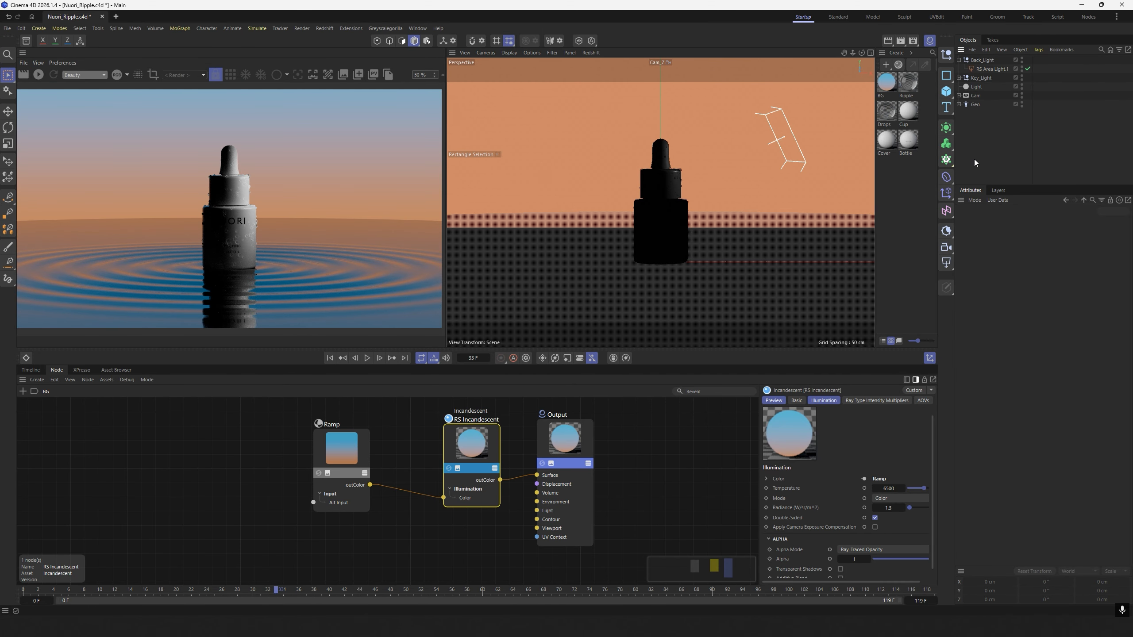
Set the back area light's Z position to -300 cm and inspect its placement outside the scene camera.
click(990, 68)
click(995, 222)
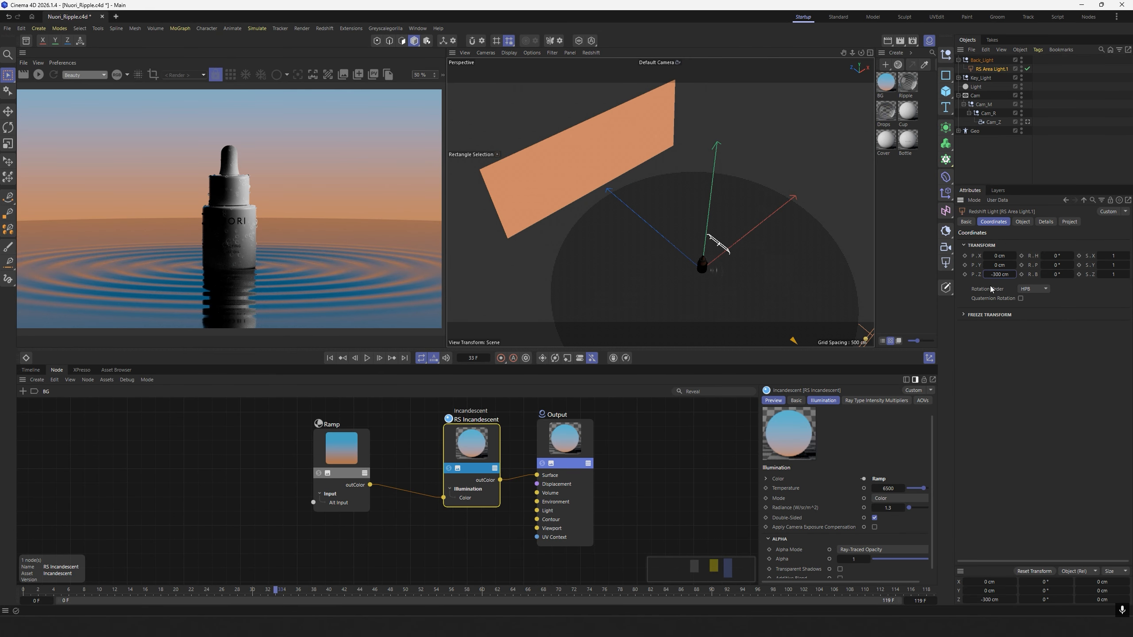
alt+middle_drag(758, 218, 739, 196)
Rotate the Back_Light null to a heading of 180° and a pitch of -25° in the scene camera view, and update the preview render.
click(982, 60)
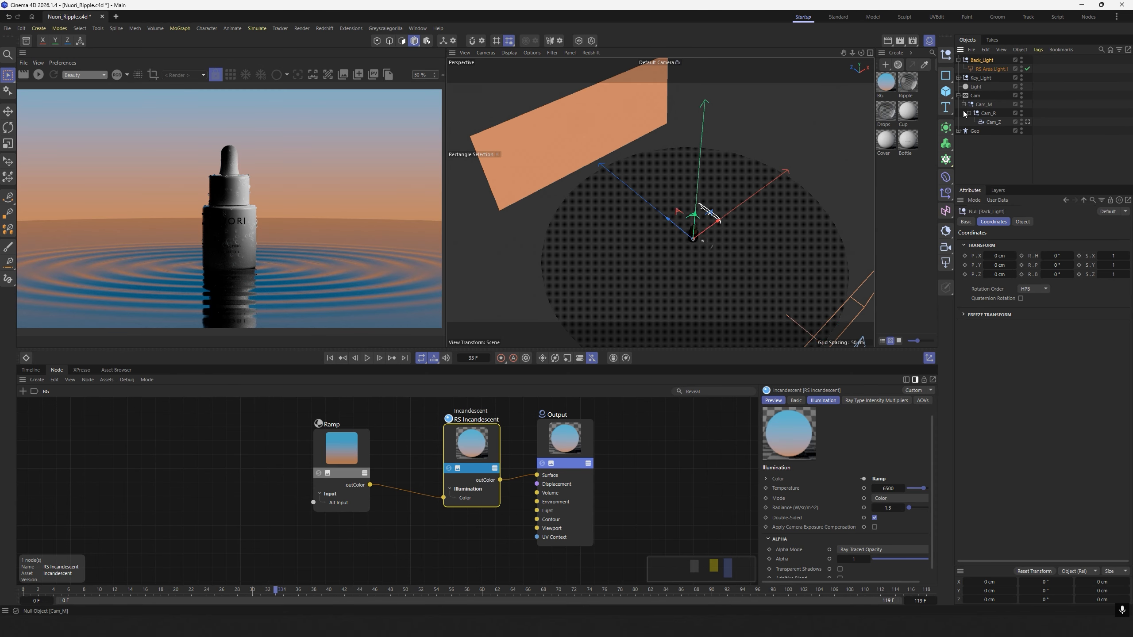
click(1028, 122)
double_click(1057, 255)
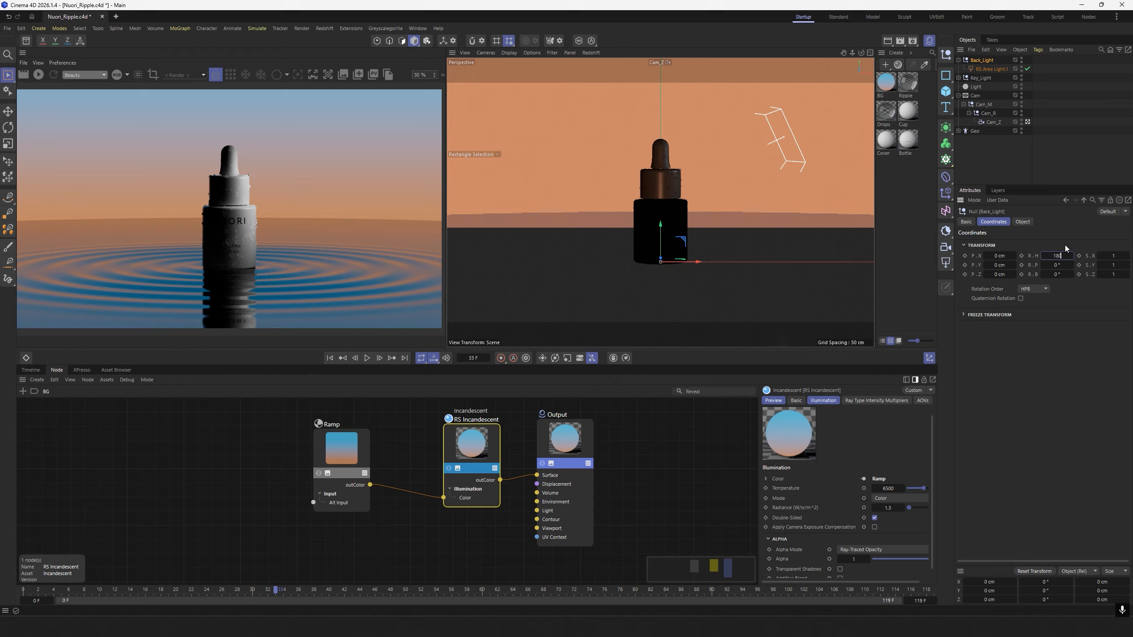
double_click(1055, 267)
text(-)
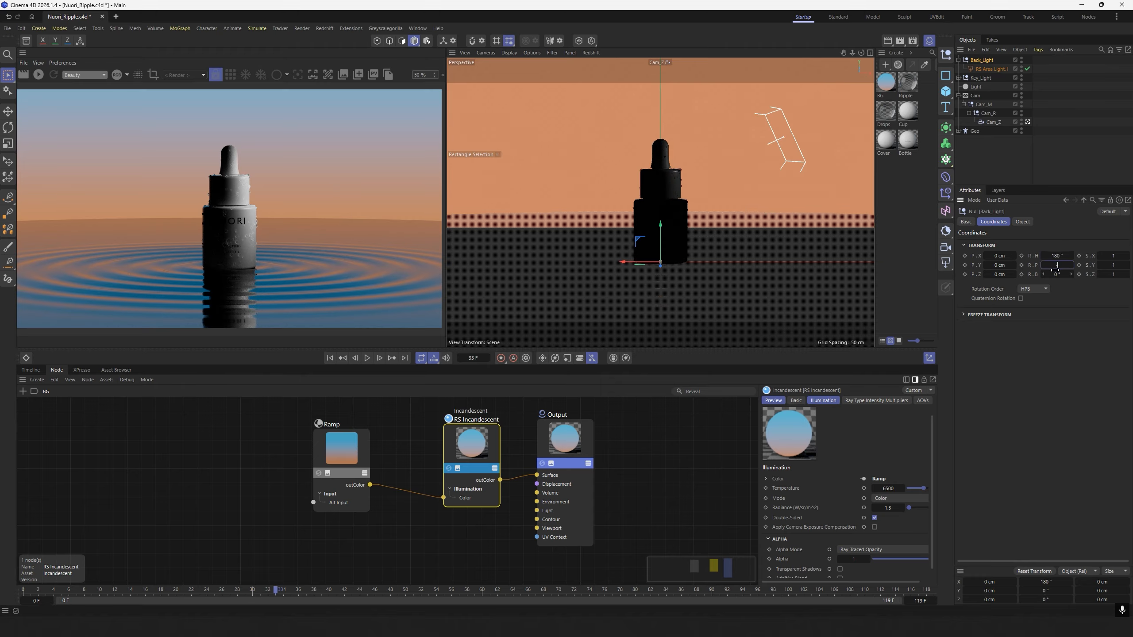
text(25)
key(Return)
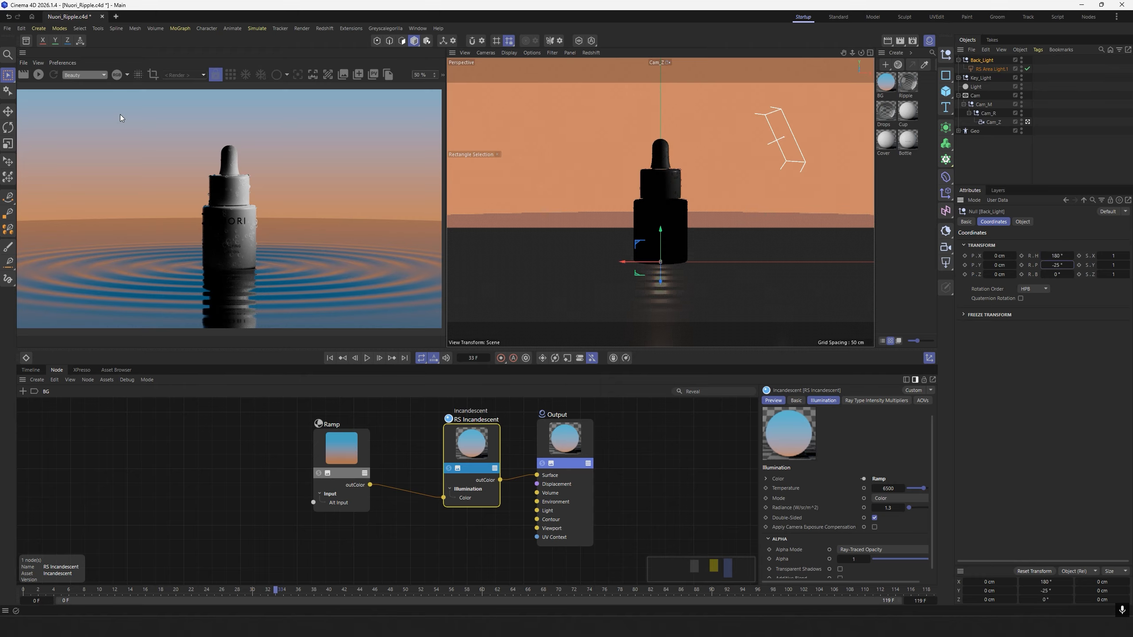
click(40, 75)
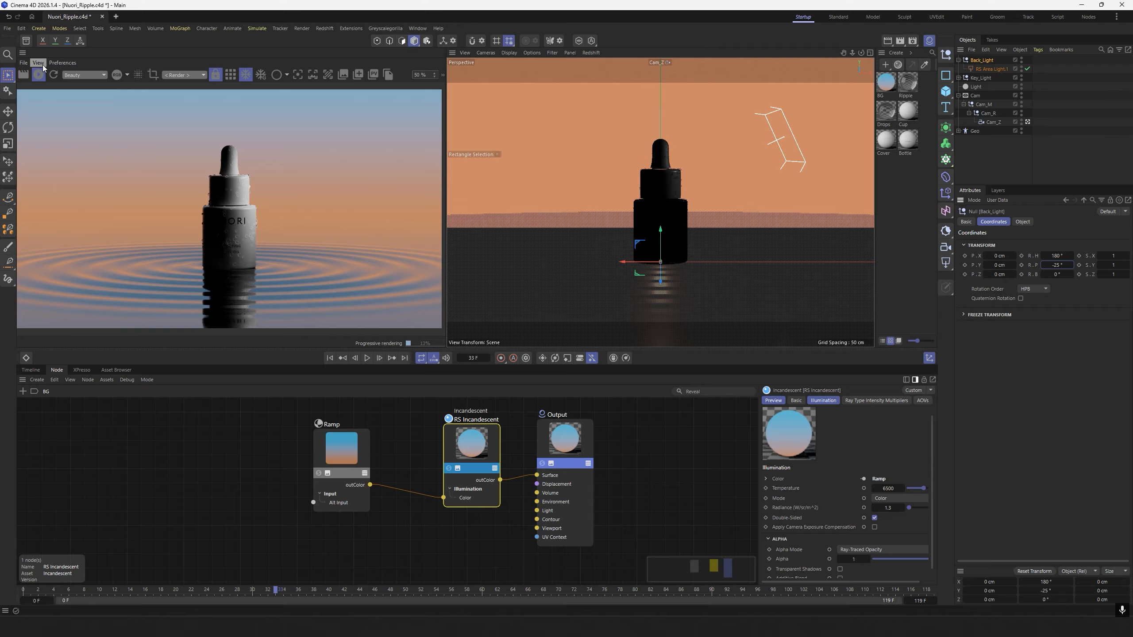
Add two null objects at the root of the hierarchy and rename one of them Fill_Light_Cold.
click(958, 60)
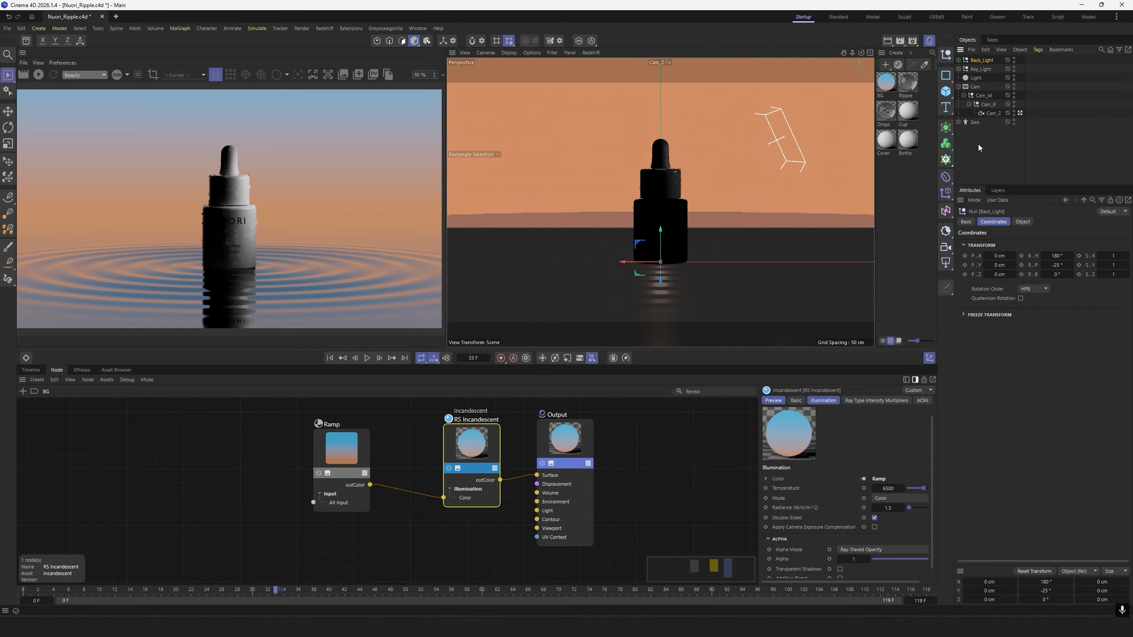
click(978, 143)
click(946, 55)
click(946, 55)
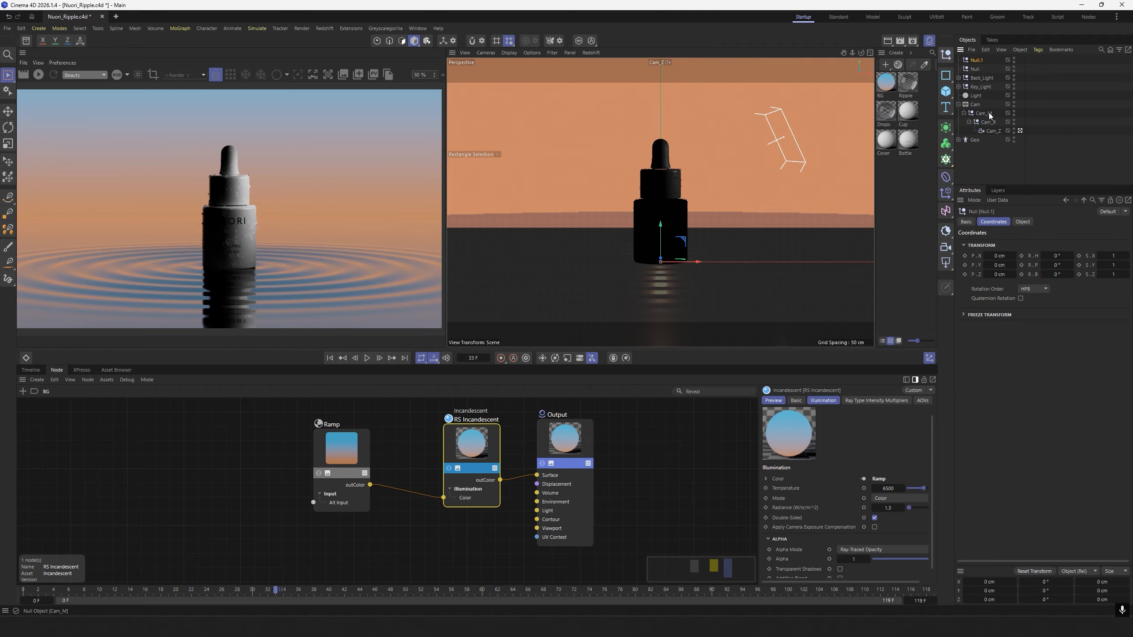
double_click(974, 68)
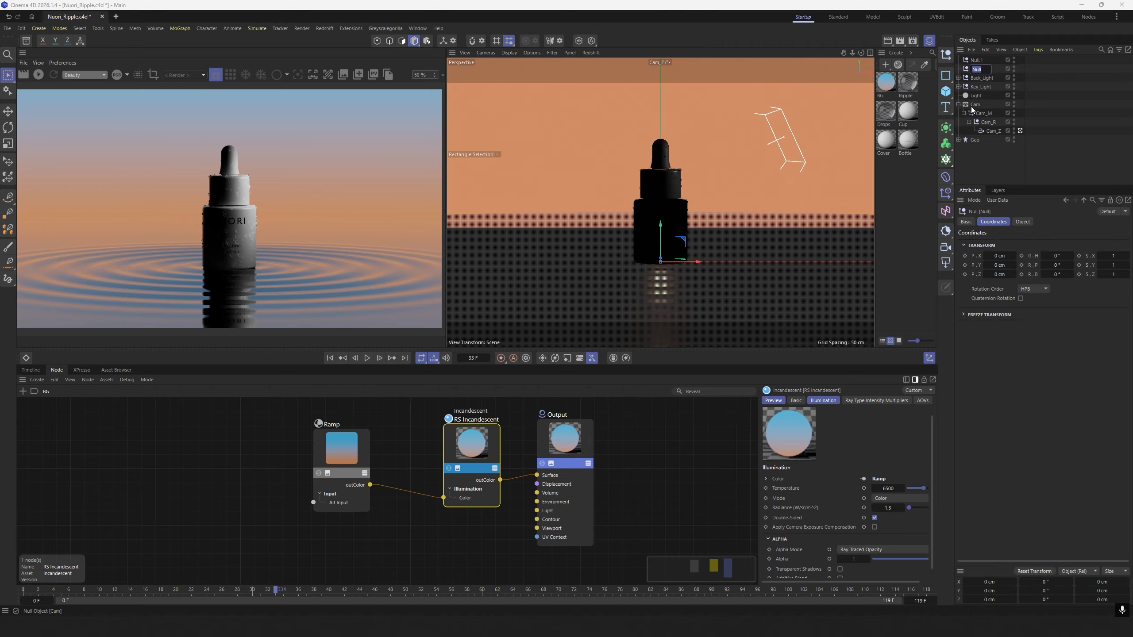
text(F)
text(ill_)
text(Light_Cold)
key(Return)
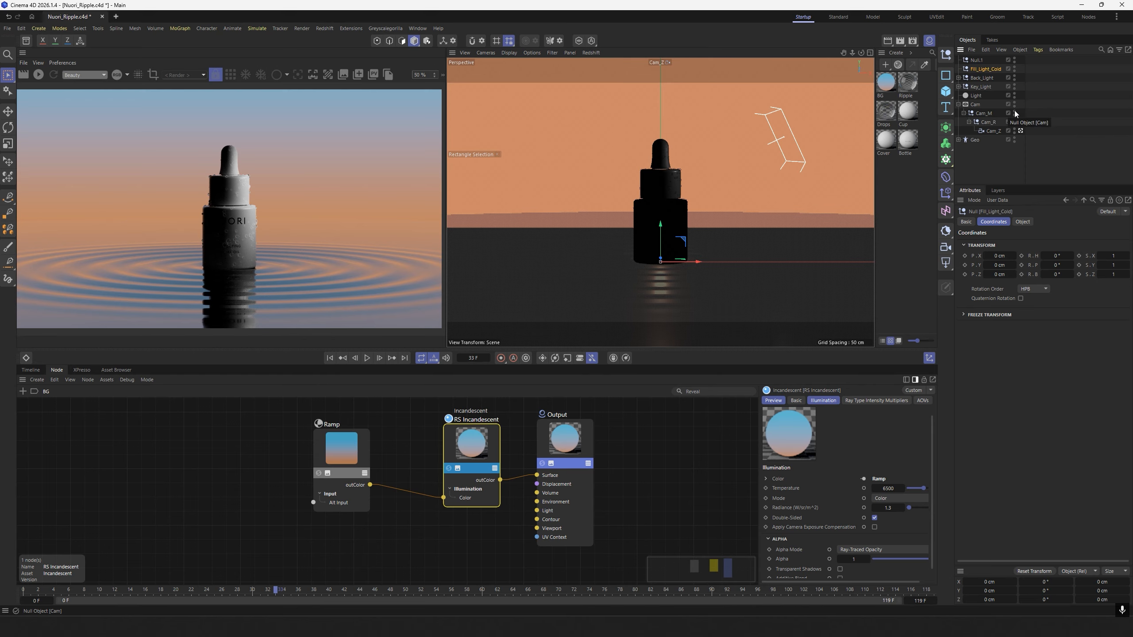
Add a Redshift area light as a child of Fill_Light_Cold and set its intensity to 20.
click(945, 263)
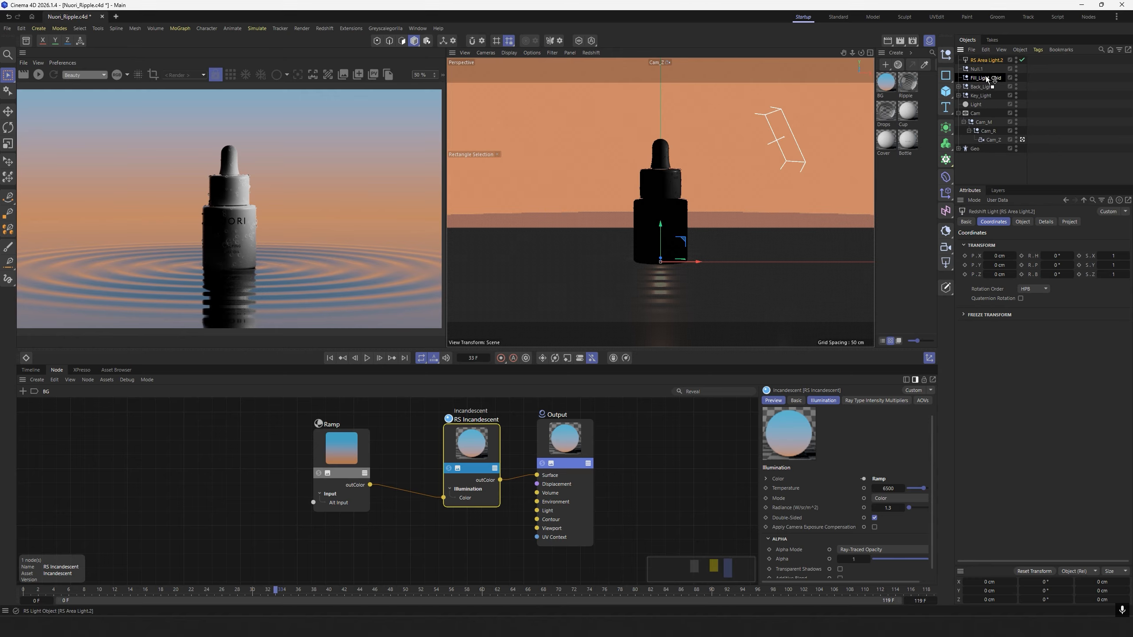
drag(986, 76, 986, 77)
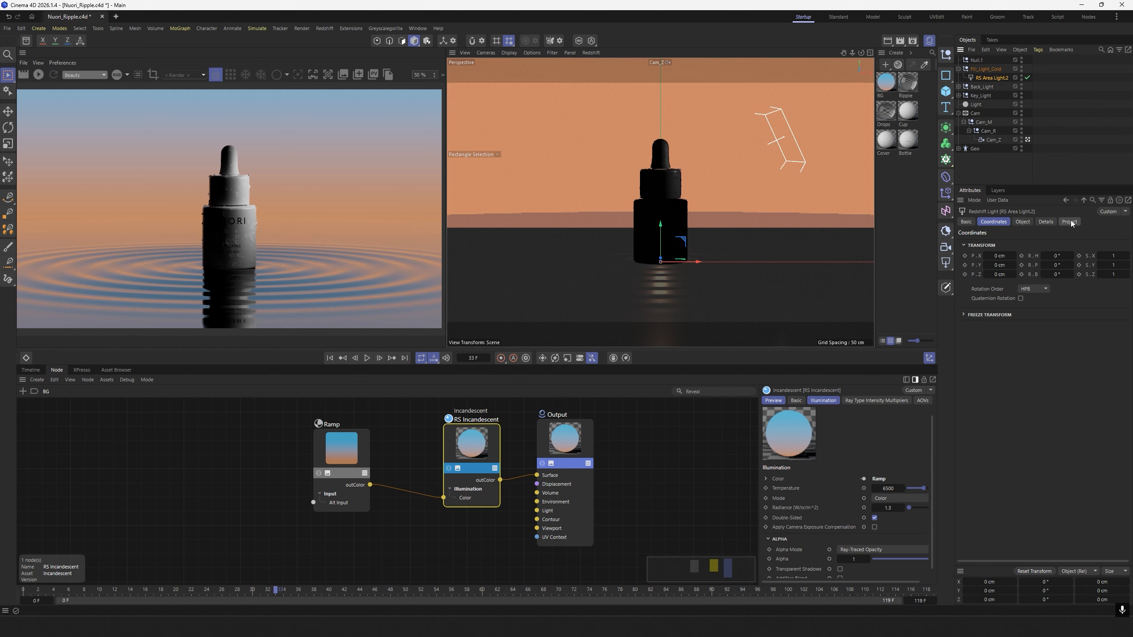
click(1023, 222)
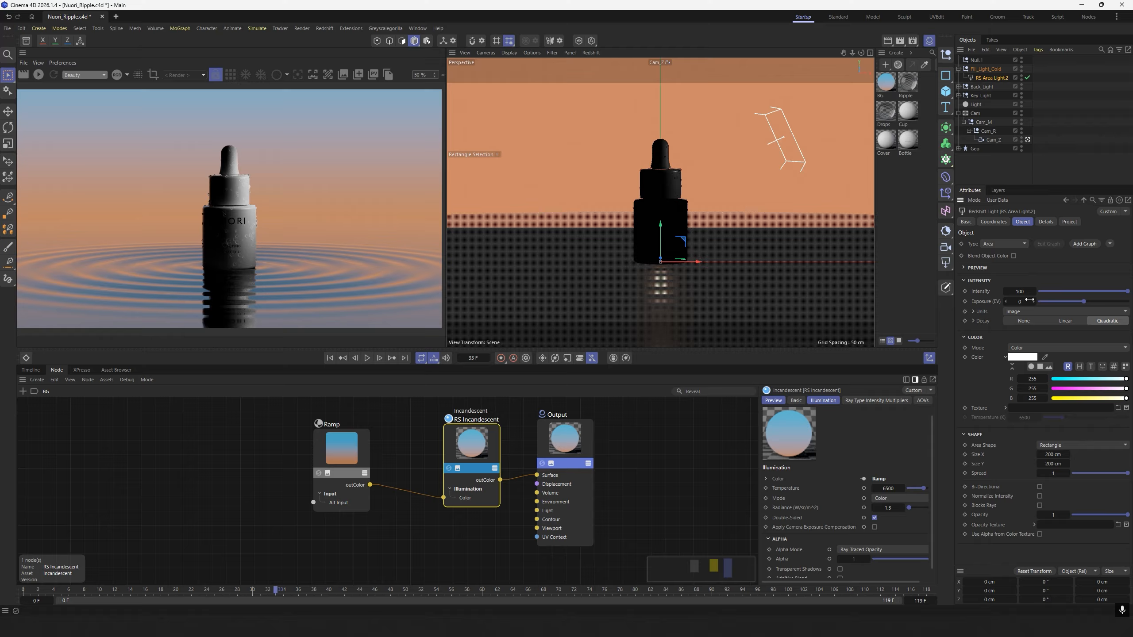
click(1023, 290)
text(20)
key(Return)
Give the cold fill area light a pale blue color with red 175, green 225 and blue 255.
click(1032, 378)
text(175)
key(Tab)
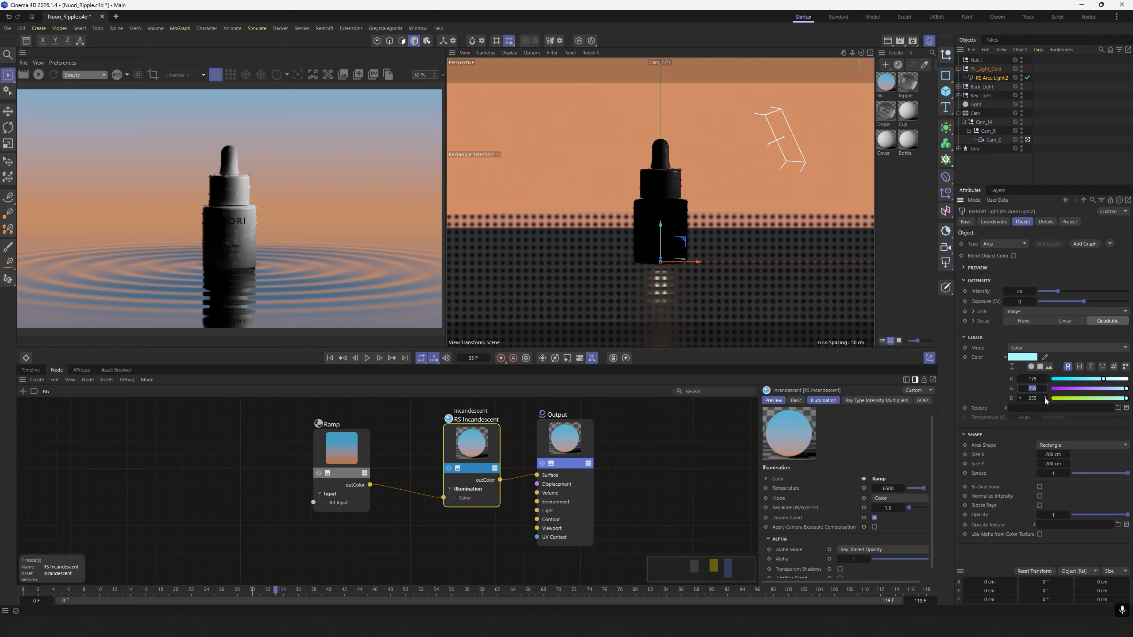
text(225)
key(Tab)
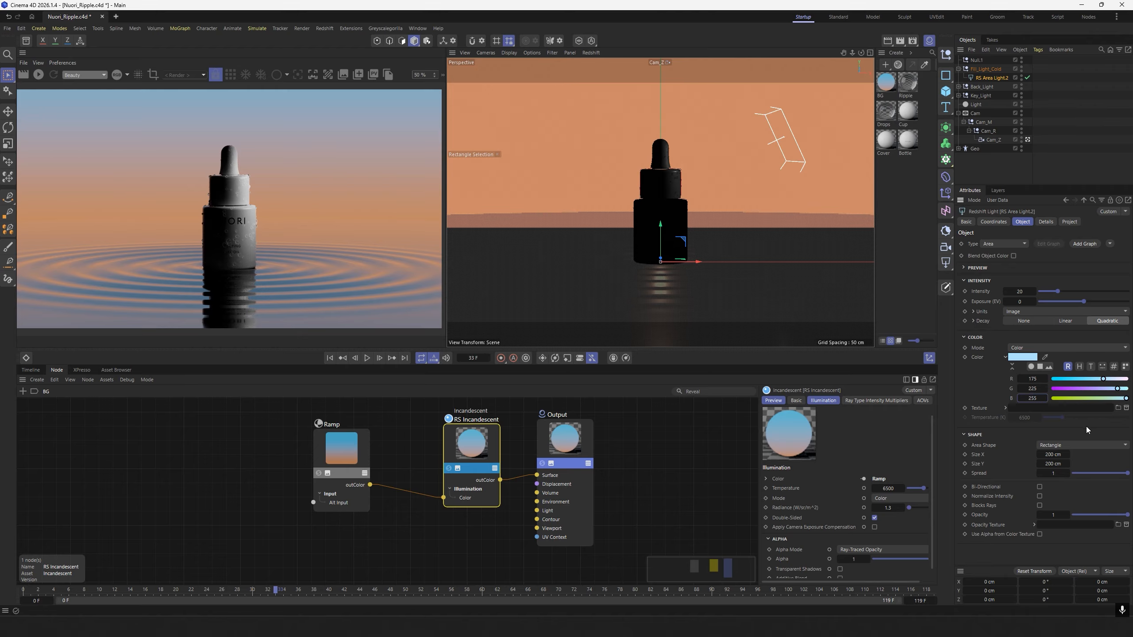
Set the cold fill area light's size to 80 cm in both X and Y.
click(1049, 453)
text(80)
click(1061, 464)
text(80)
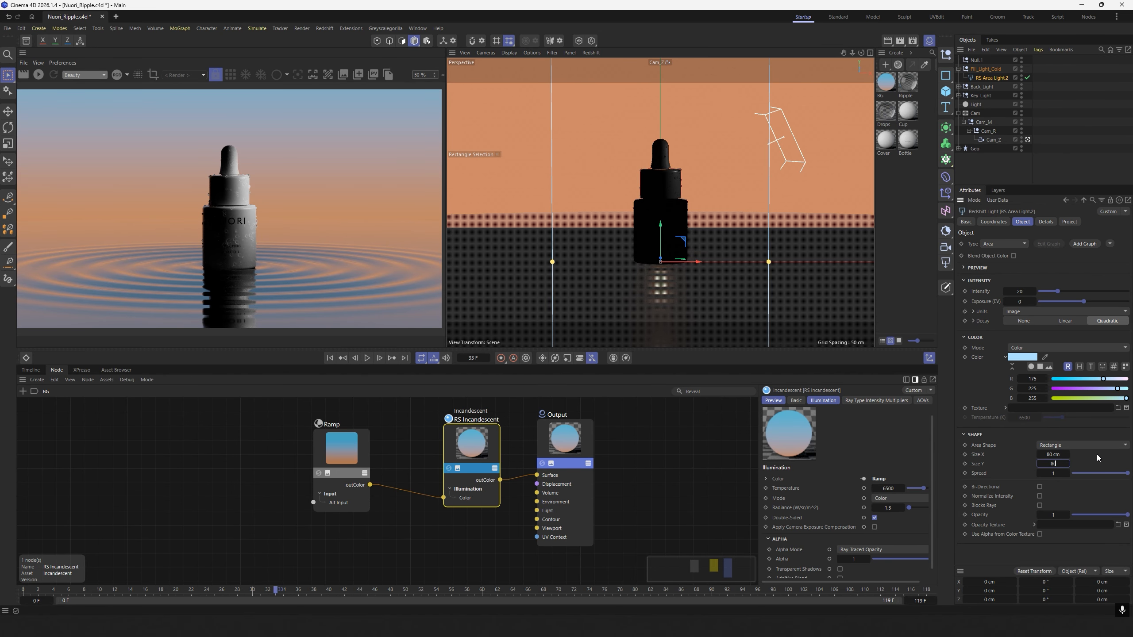
key(Return)
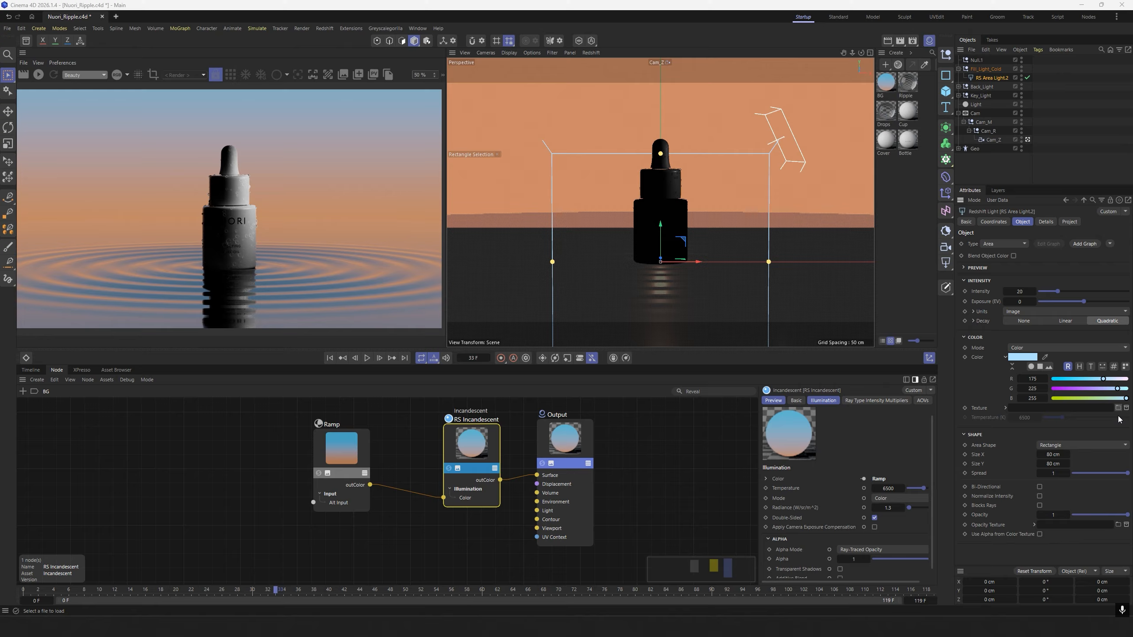
Load Radial_Gradient.png as the cold fill light's texture and set the light's Z position to -100 cm.
click(1118, 408)
click(274, 91)
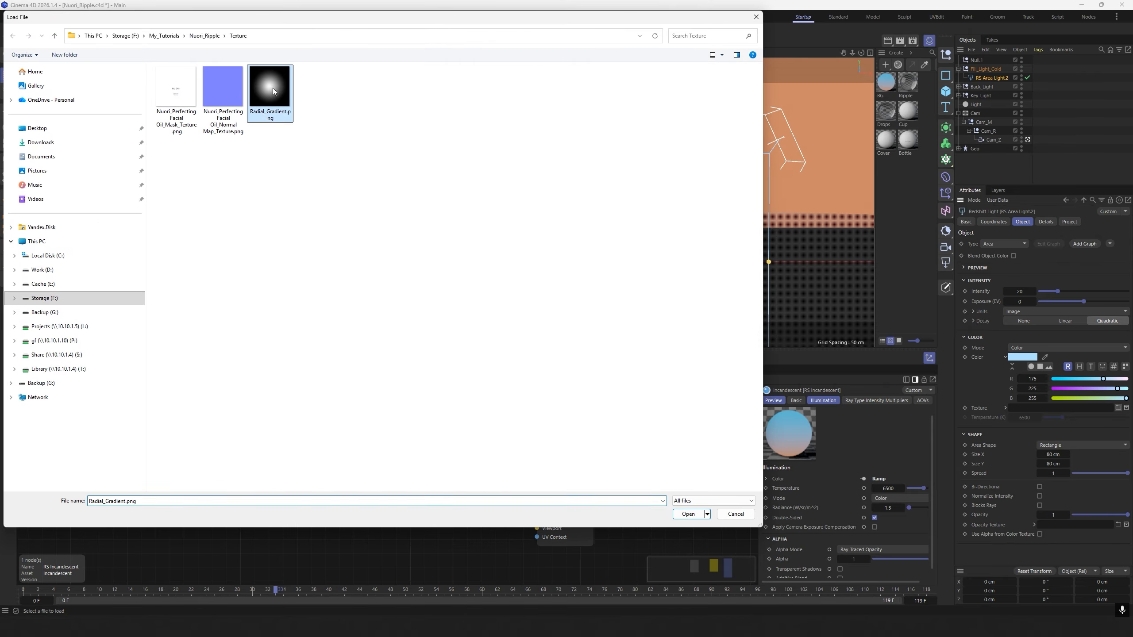
double_click(273, 92)
click(631, 352)
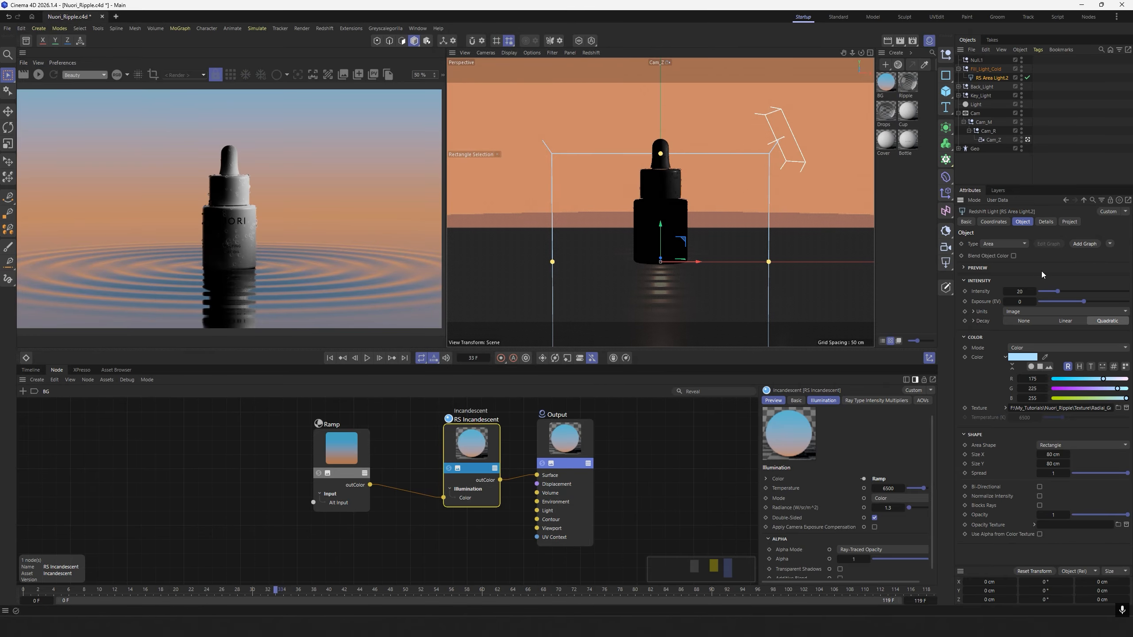
click(999, 222)
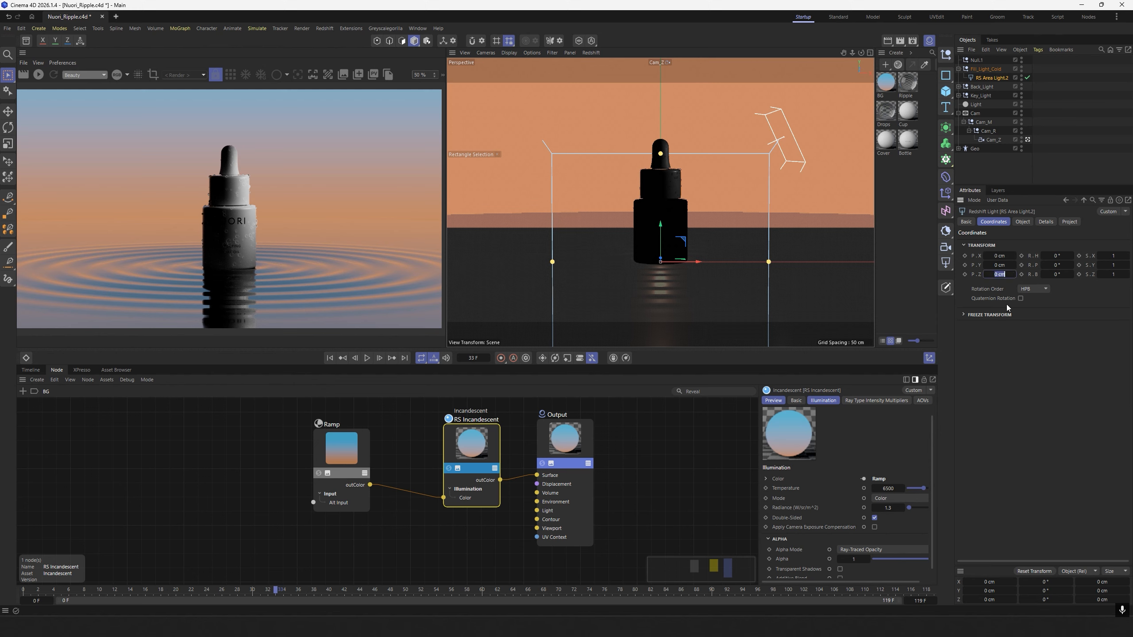
key(Return)
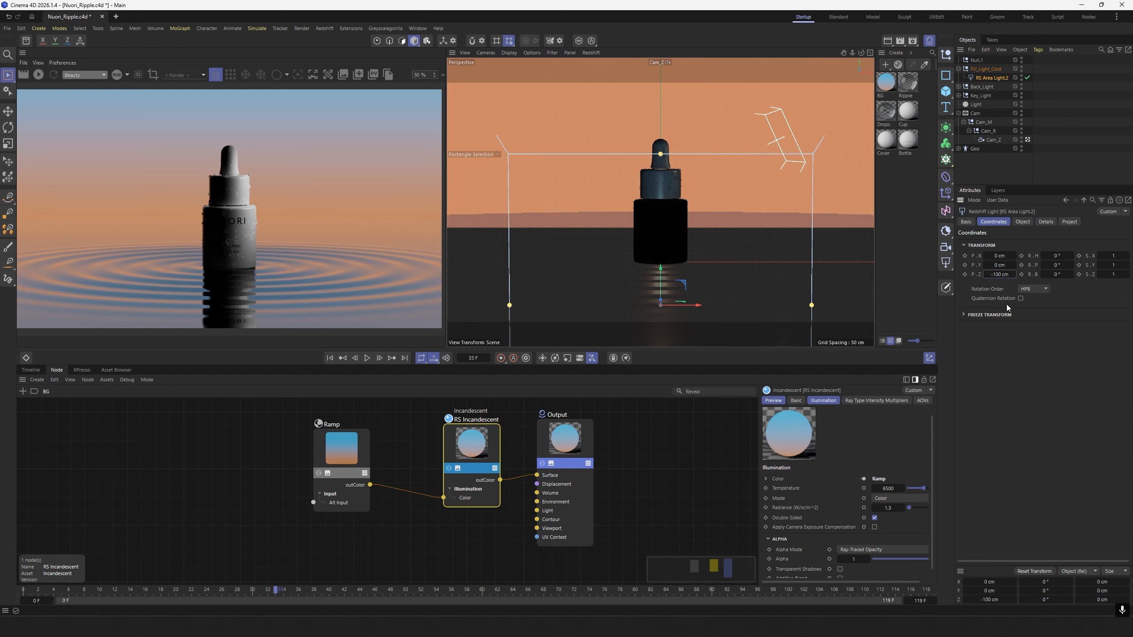
Set the Fill_Light_Cold null's Y position to 25 cm.
click(985, 69)
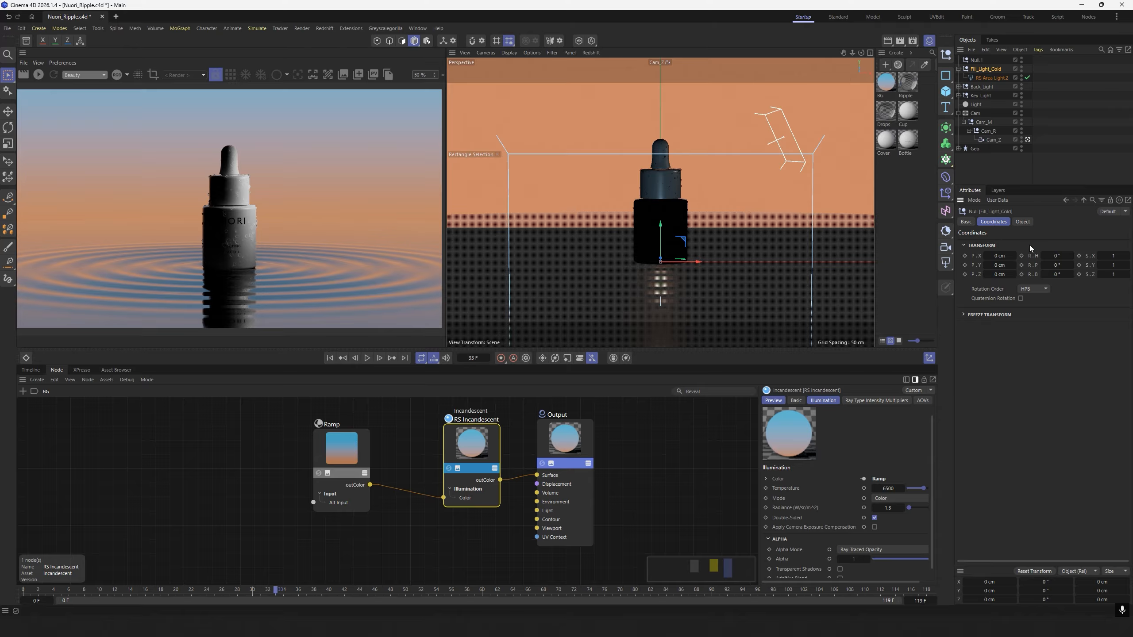
click(999, 265)
text(25)
key(Return)
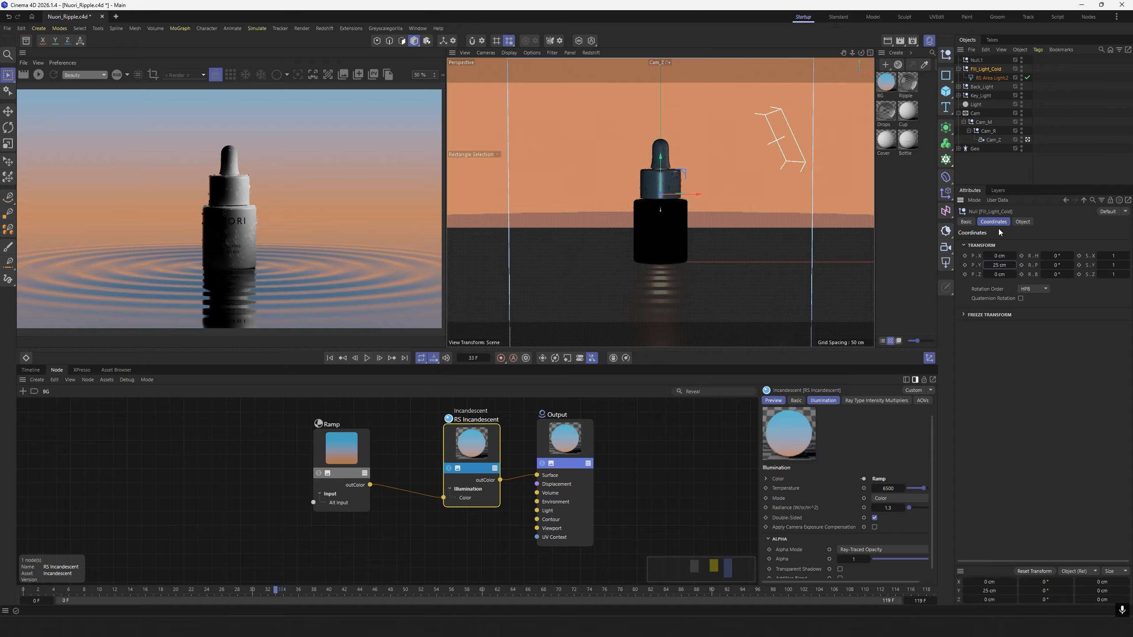
Rotate the Fill_Light_Cold null to 45° heading and -45° pitch, update the preview render and inspect the light's placement outside the scene camera.
click(1060, 258)
text(45)
click(1057, 265)
text(-)
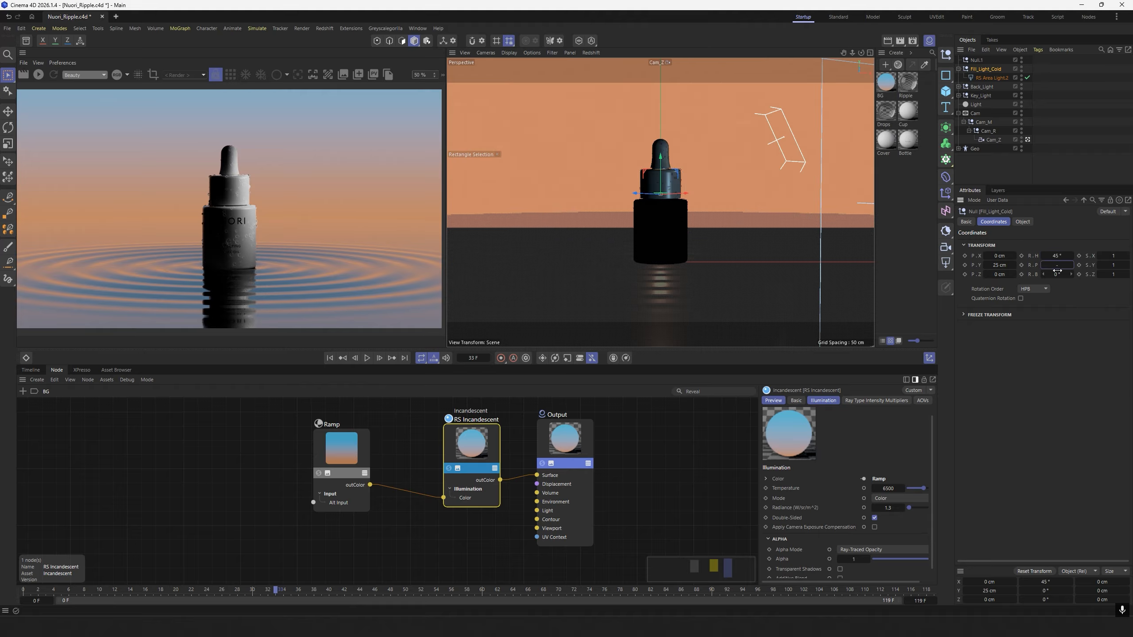
text(45)
key(Return)
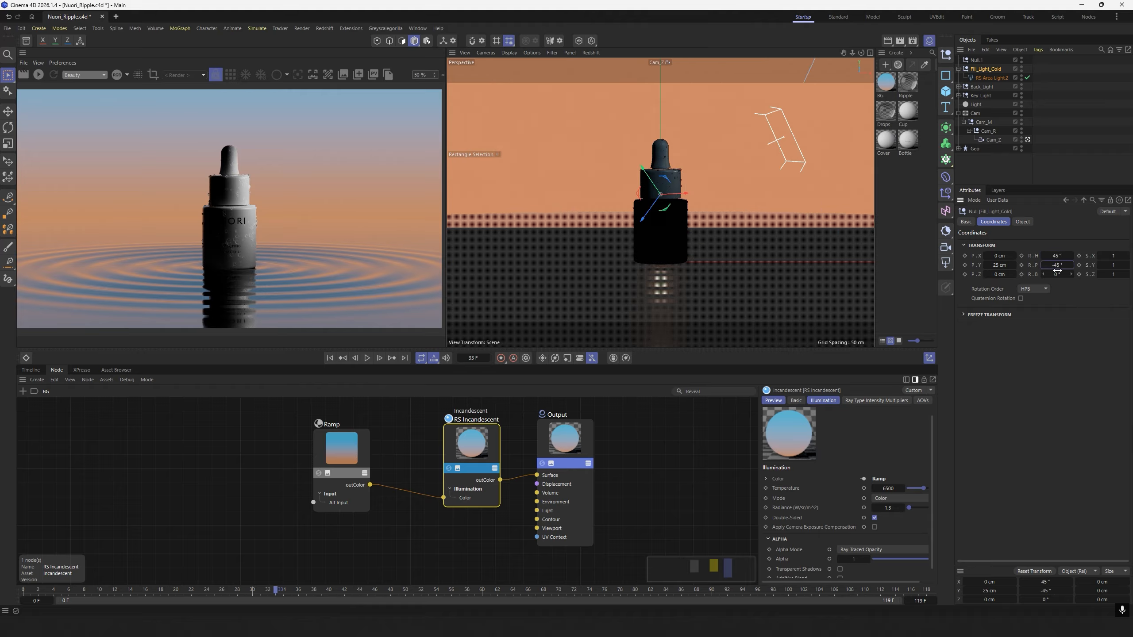
click(40, 75)
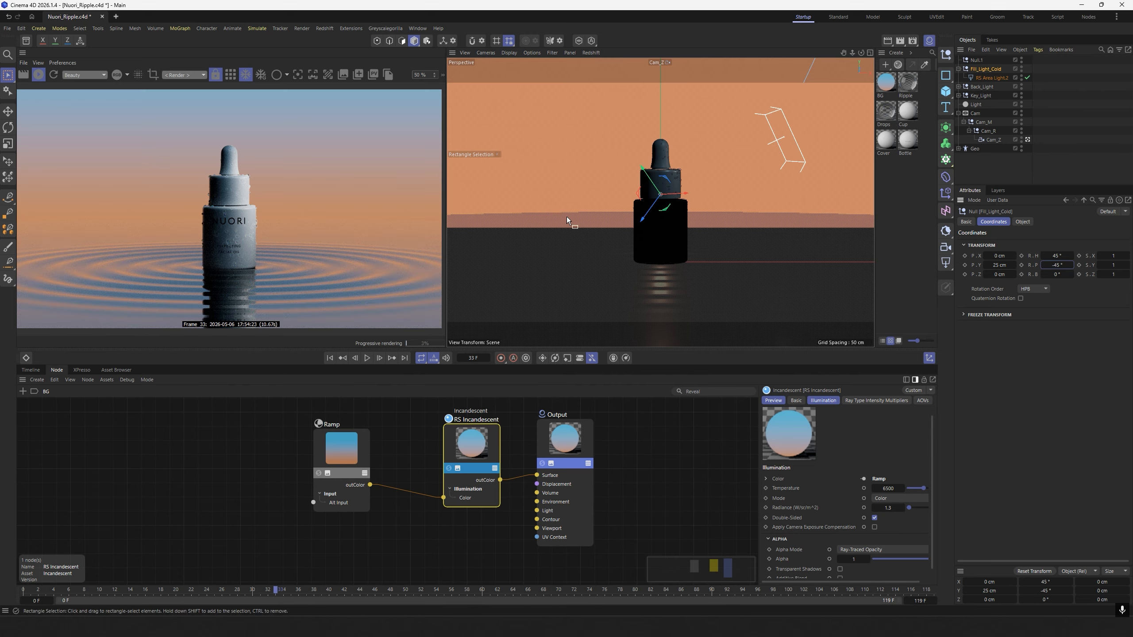
click(1027, 140)
mouse_move(724, 230)
alt+mouse_down()
mouse_move(697, 170)
mouse_move(764, 228)
mouse_move(694, 209)
mouse_move(736, 243)
mouse_move(726, 244)
alt+mouse_up()
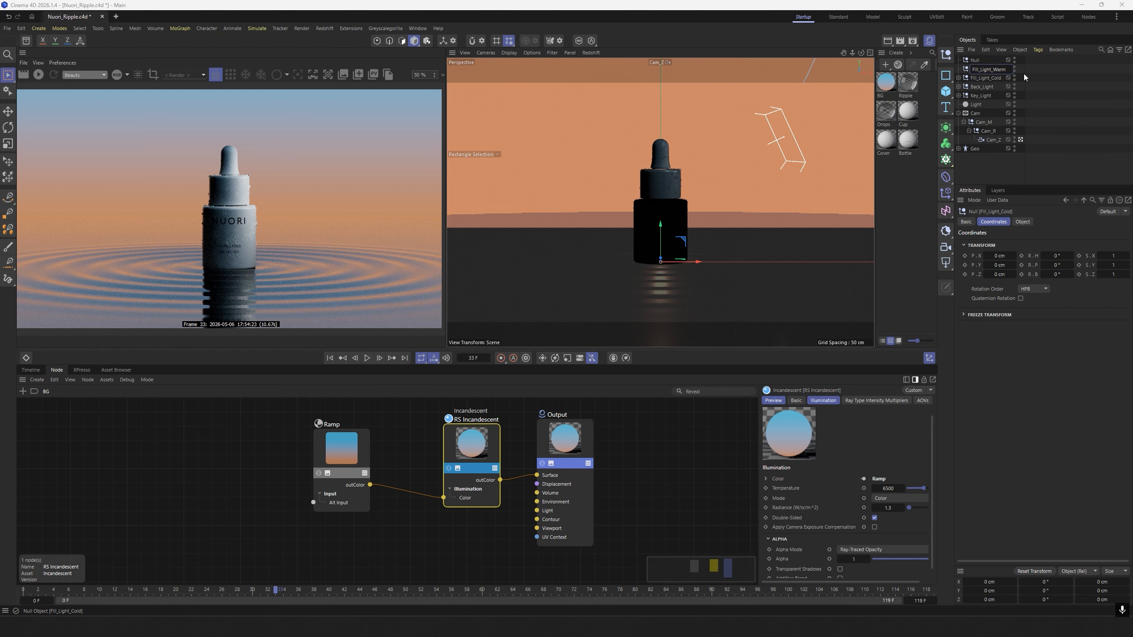
Rename the null above Fill_Light_Cold as Fill_Light_Warm_01.
text(rm_01)
key(Return)
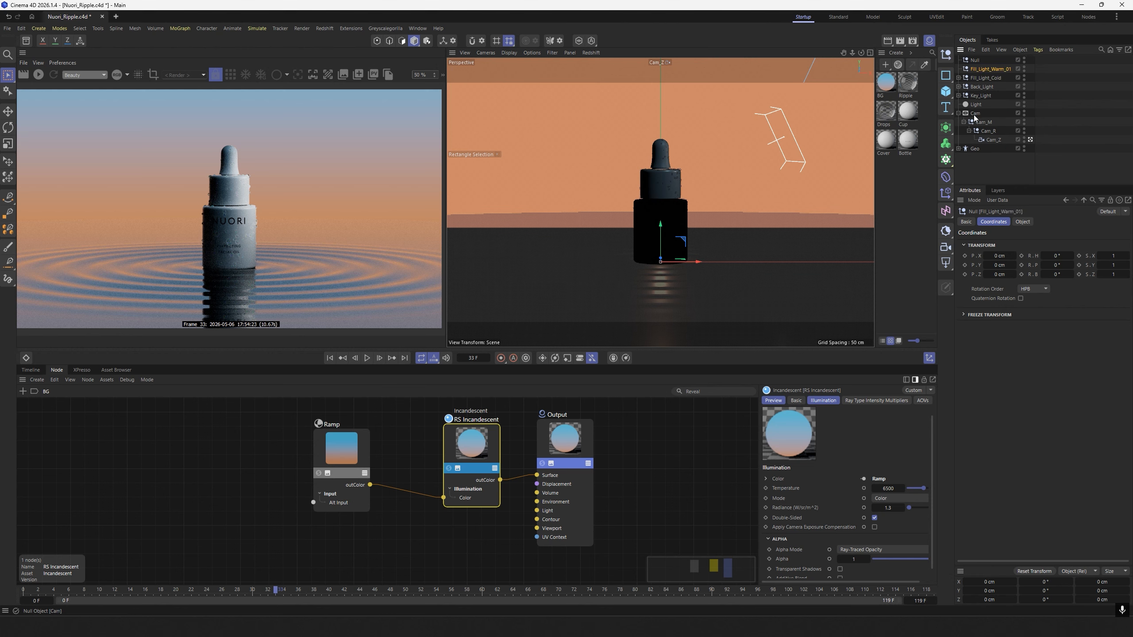
click(958, 95)
click(959, 96)
Add a Redshift area light as a child of Fill_Light_Warm_01 and set its intensity to 20.
click(946, 263)
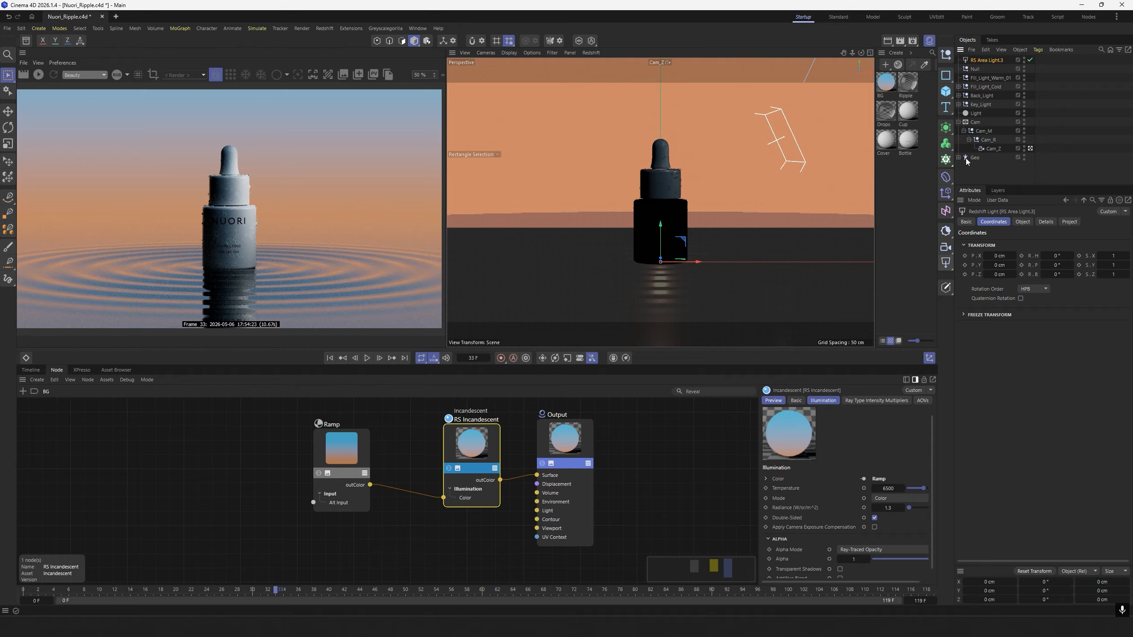
drag(985, 78, 986, 78)
click(1022, 222)
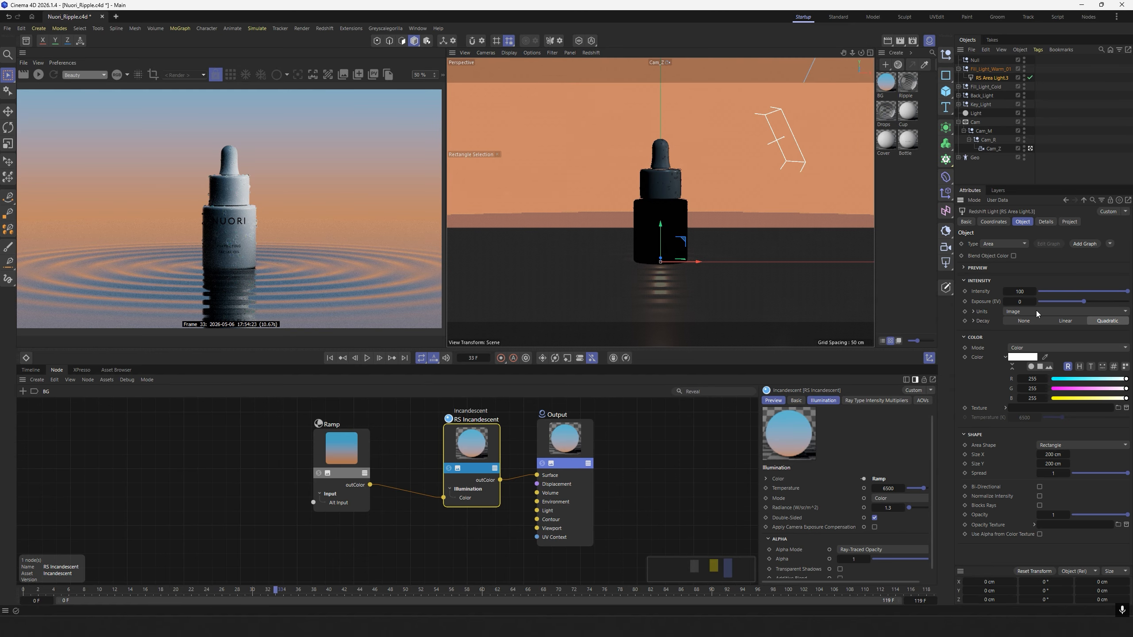
double_click(1020, 291)
text(20)
key(Return)
Give the warm fill area light an orange color with red 205, green 138 and blue 104.
double_click(1031, 378)
text(205)
key(Tab)
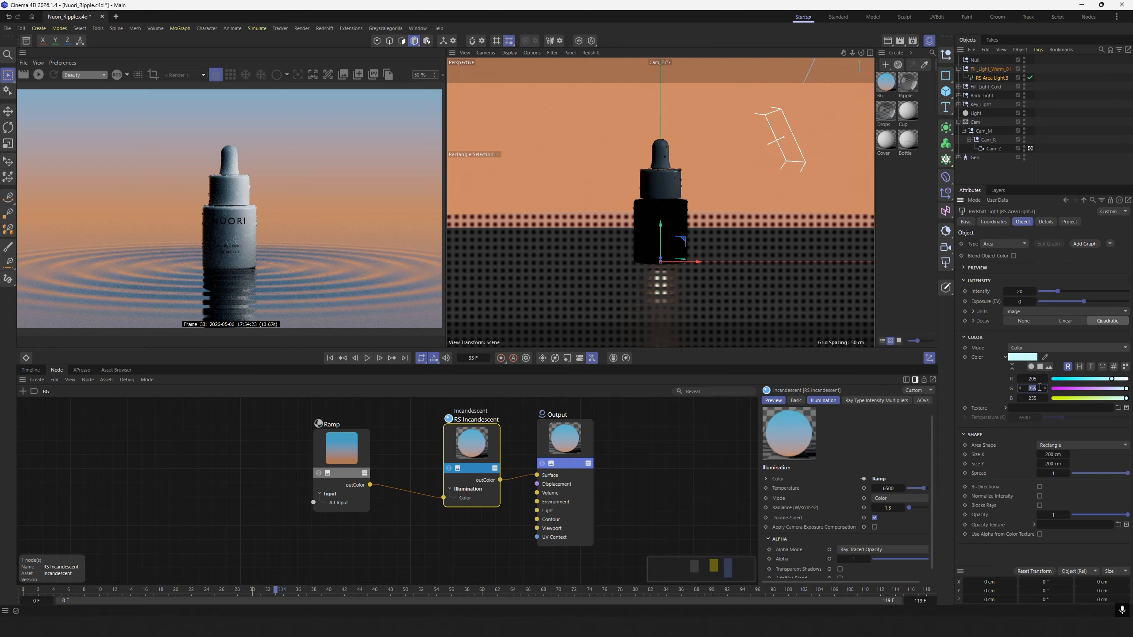
text(138)
key(Tab)
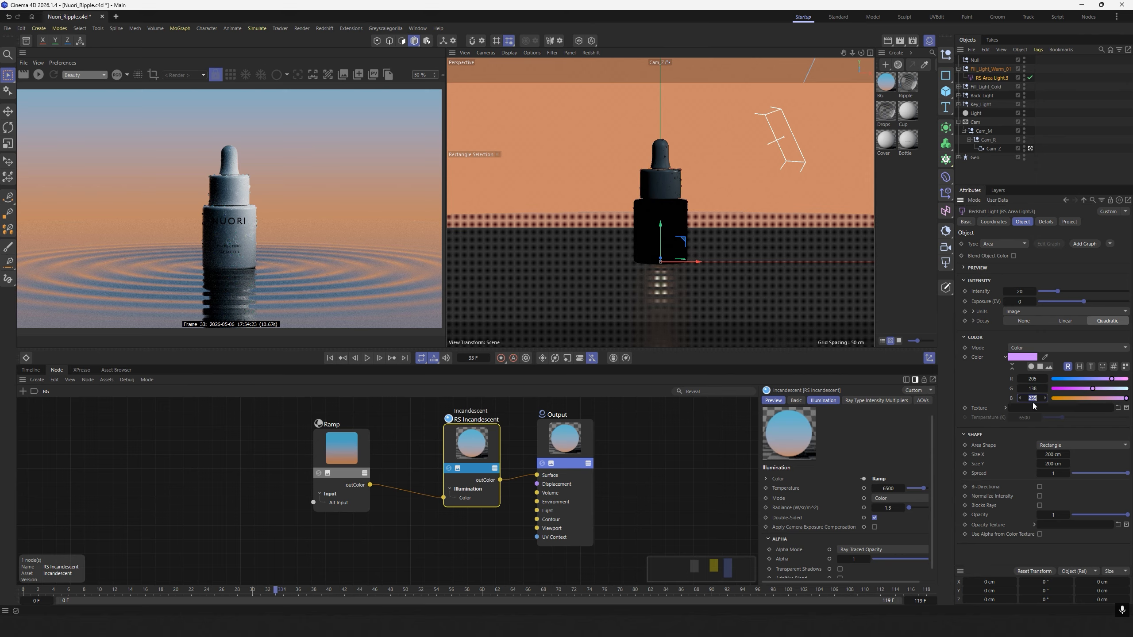
text(104)
key(Return)
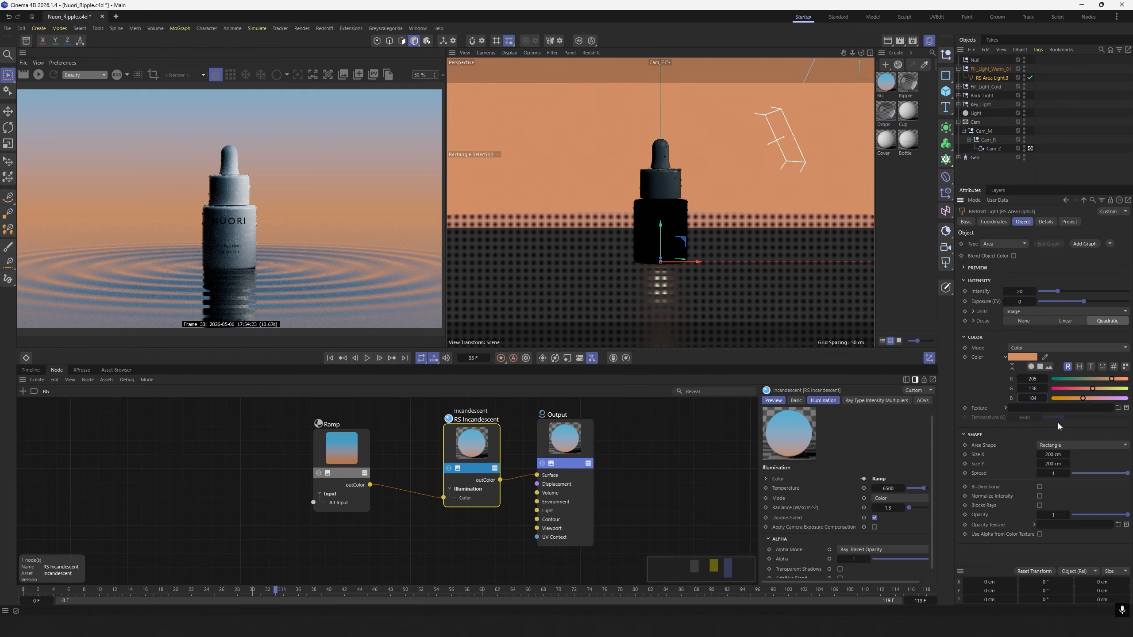
Set the warm fill area light's size to 120 cm in both X and Y.
click(1052, 455)
text(10)
click(1053, 464)
click(1054, 455)
text(120)
click(1056, 463)
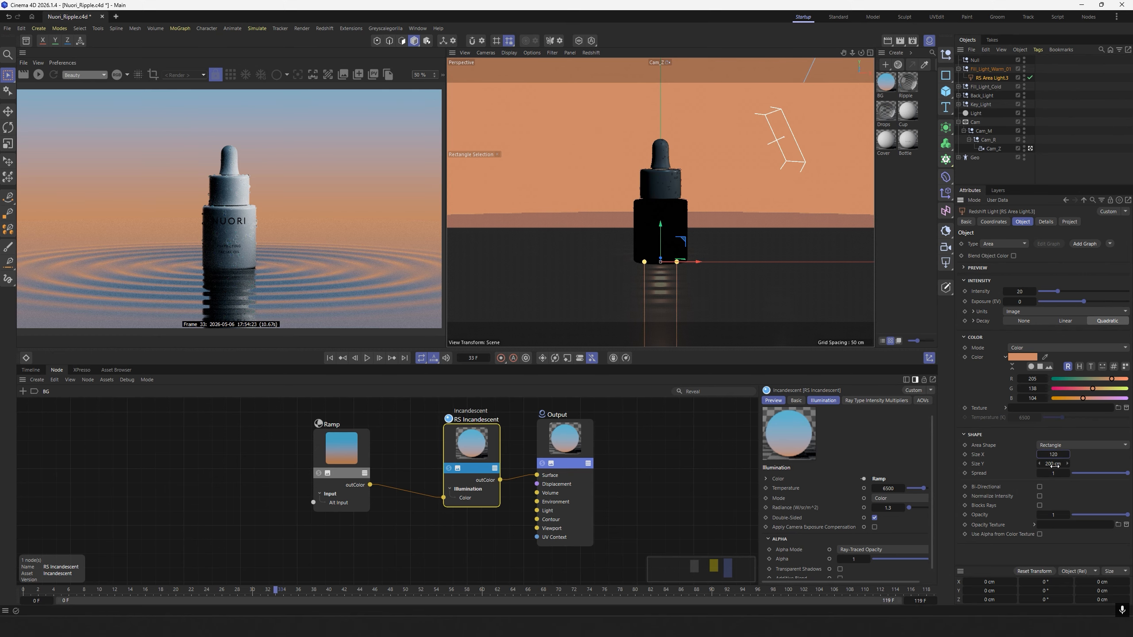
text(1)
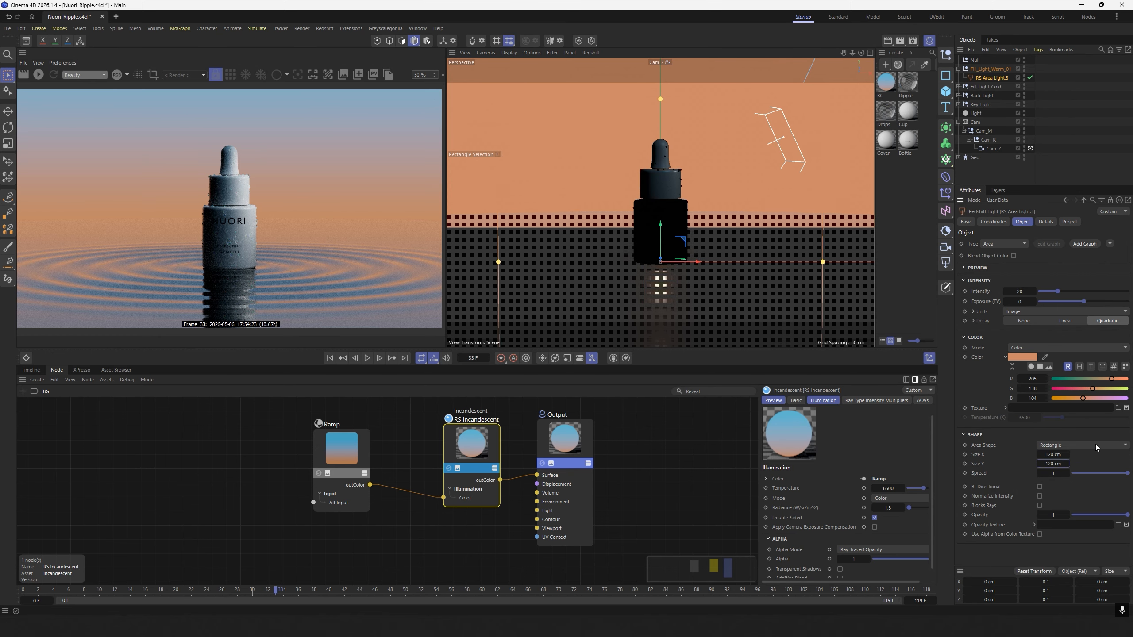
Load Radial_Gradient.png as the warm fill area light's texture.
click(1119, 408)
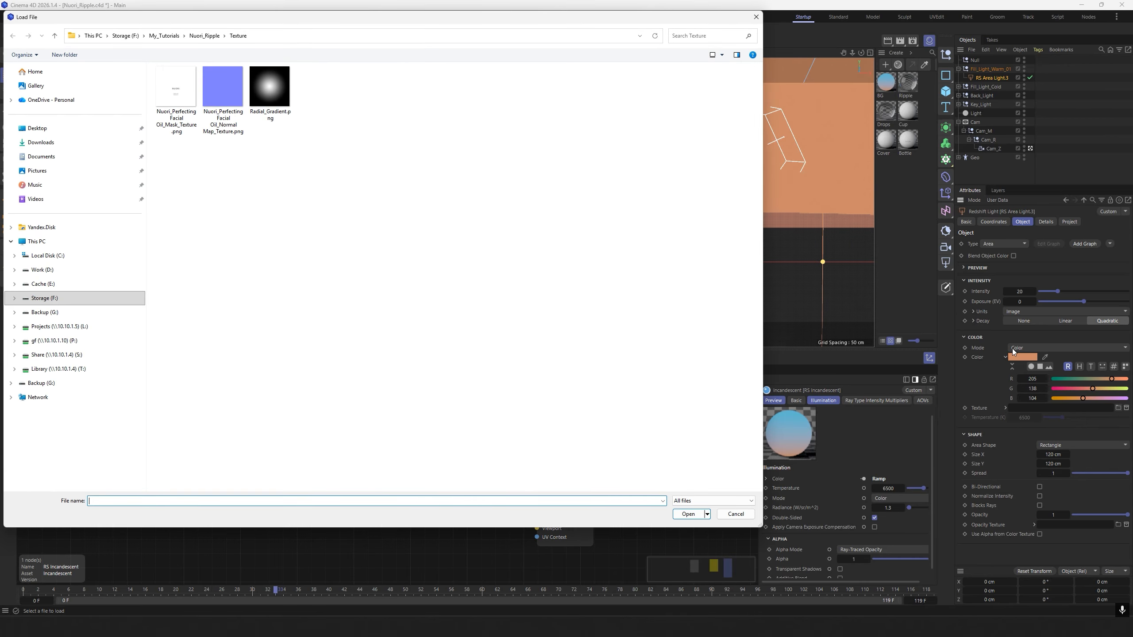
double_click(269, 87)
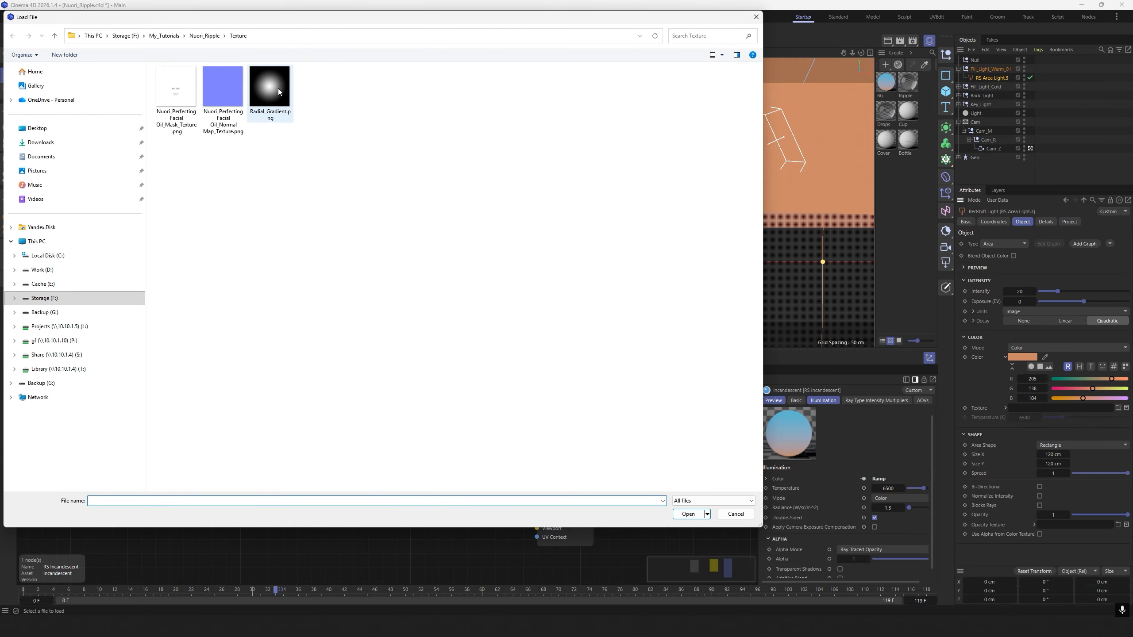
click(630, 353)
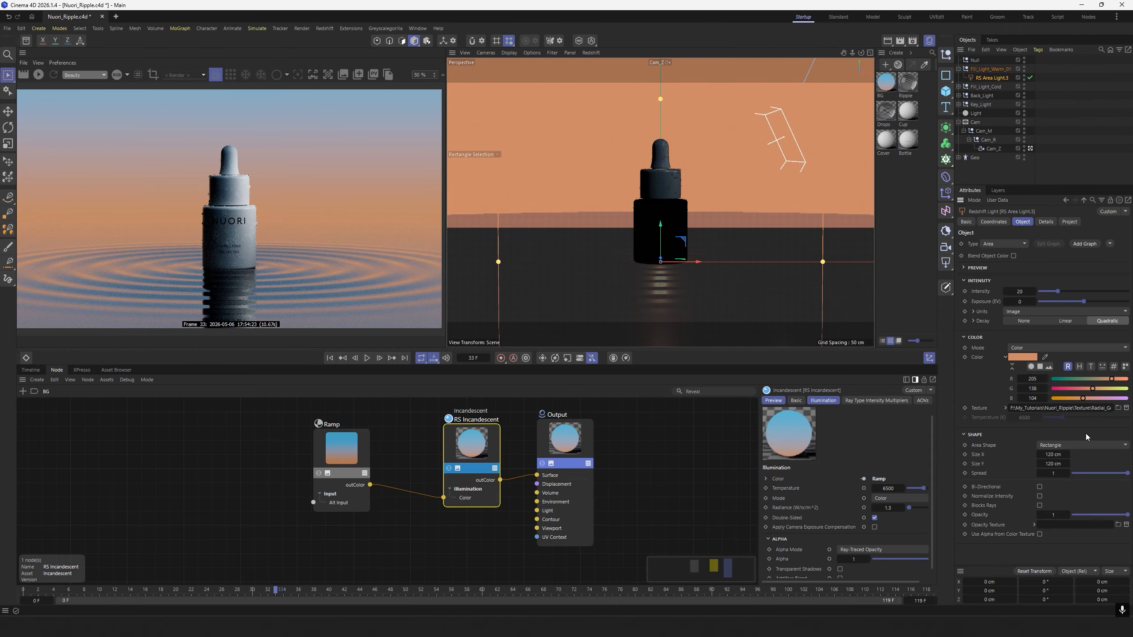
Set the warm fill area light's Z position to -100 cm.
click(994, 222)
click(1001, 274)
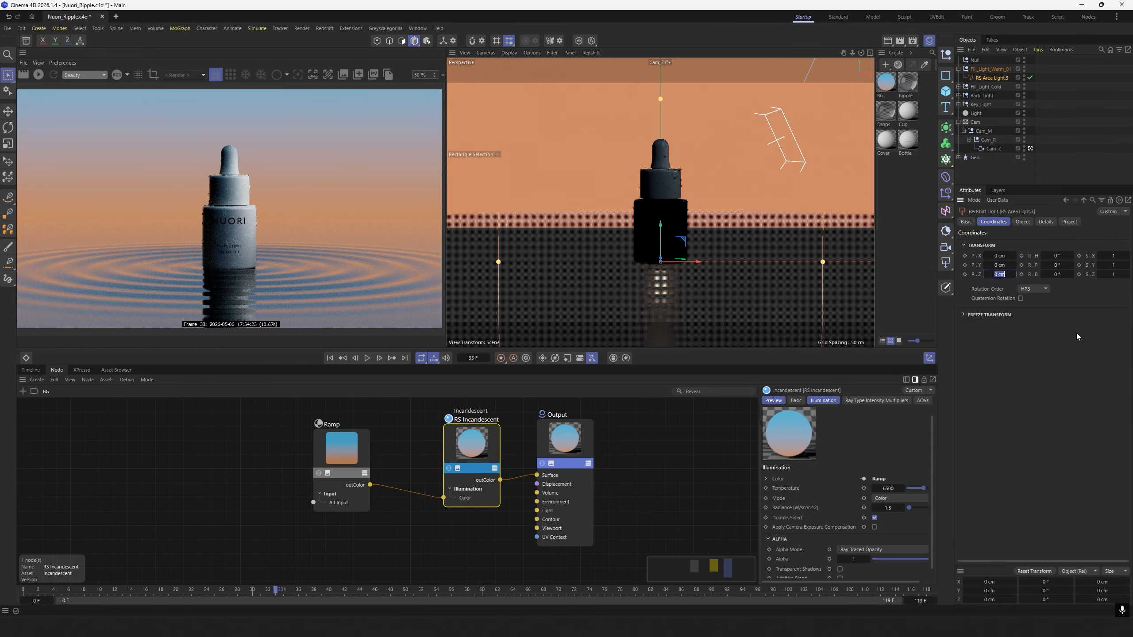
text(-100)
key(Return)
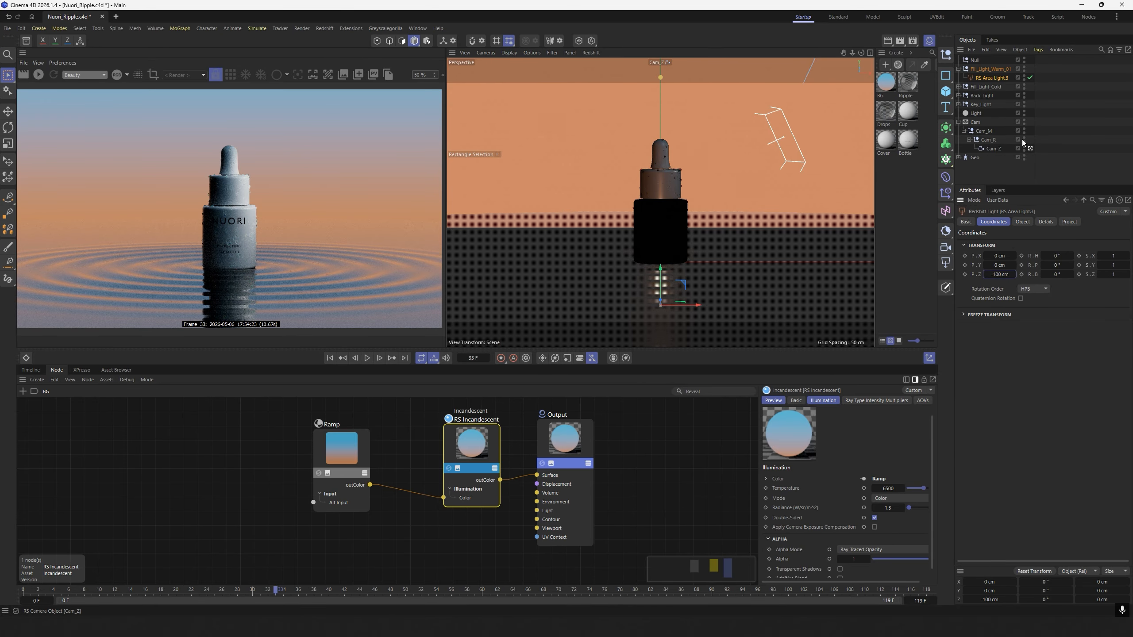
Rotate the Fill_Light_Warm_01 null to a heading of -110° and a pitch of -45°, and start the live preview render.
click(989, 68)
click(1056, 255)
text(-1)
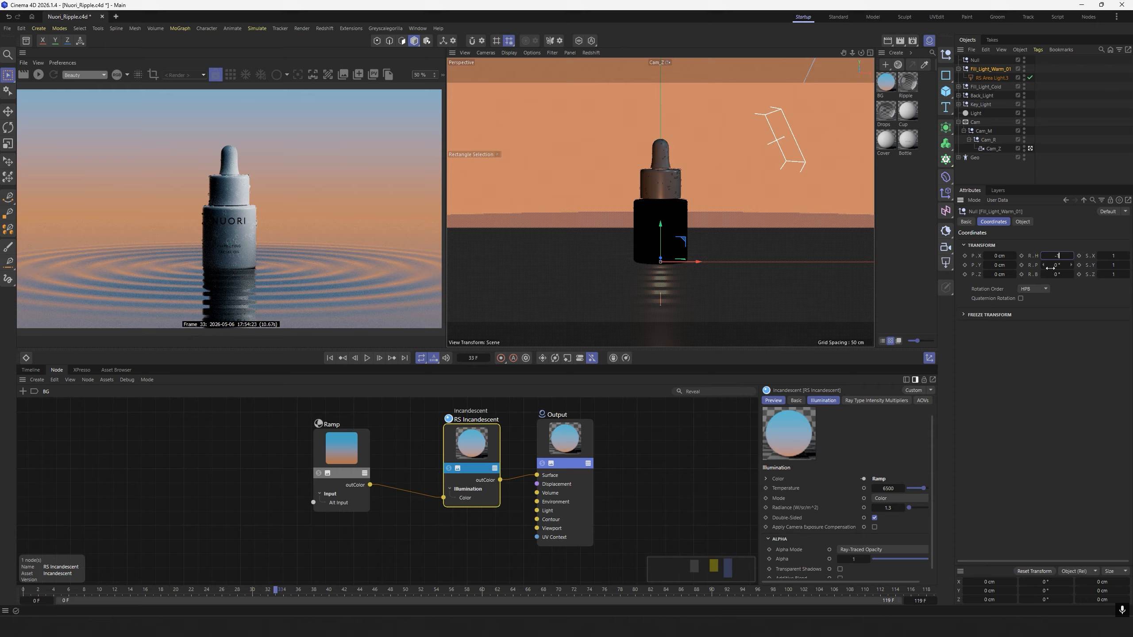
text(10)
key(Return)
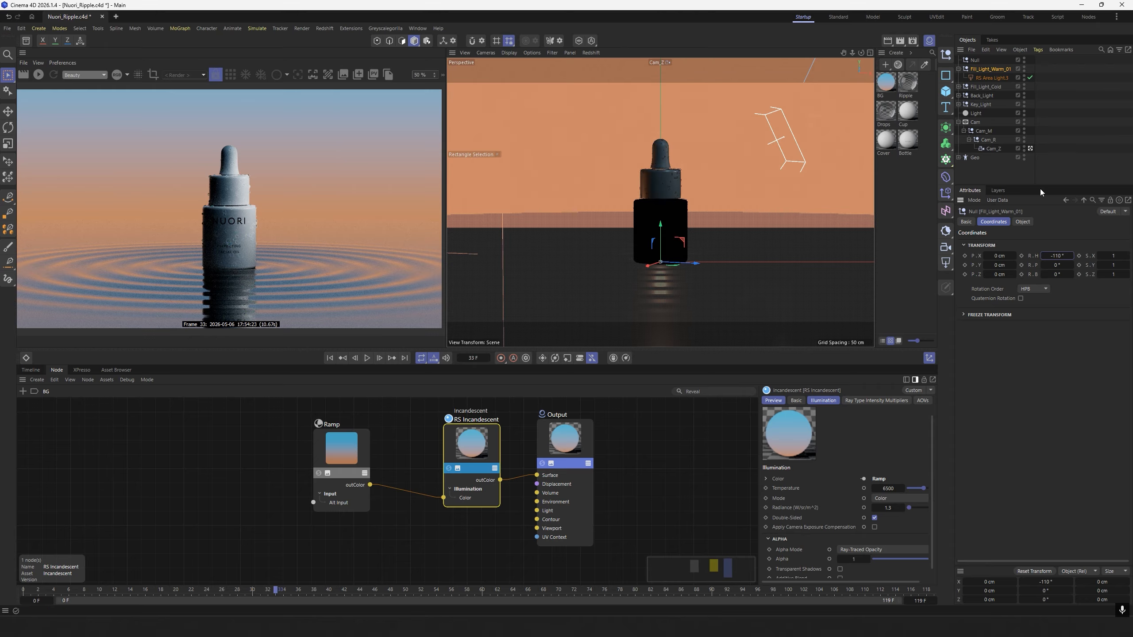
click(1056, 265)
text(-45)
key(Return)
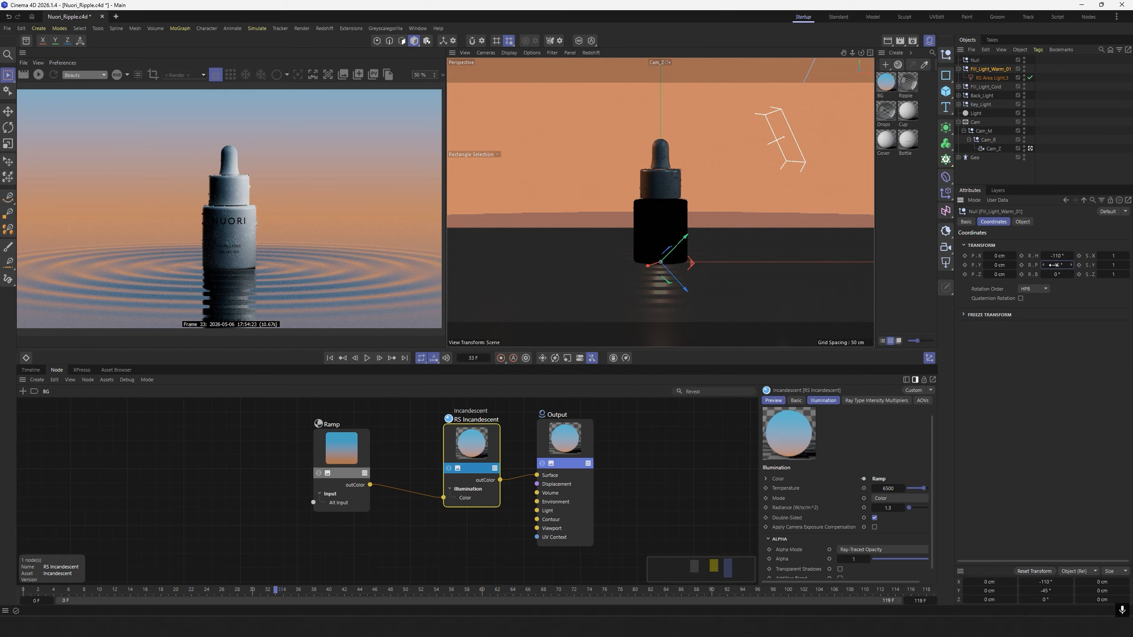
click(39, 74)
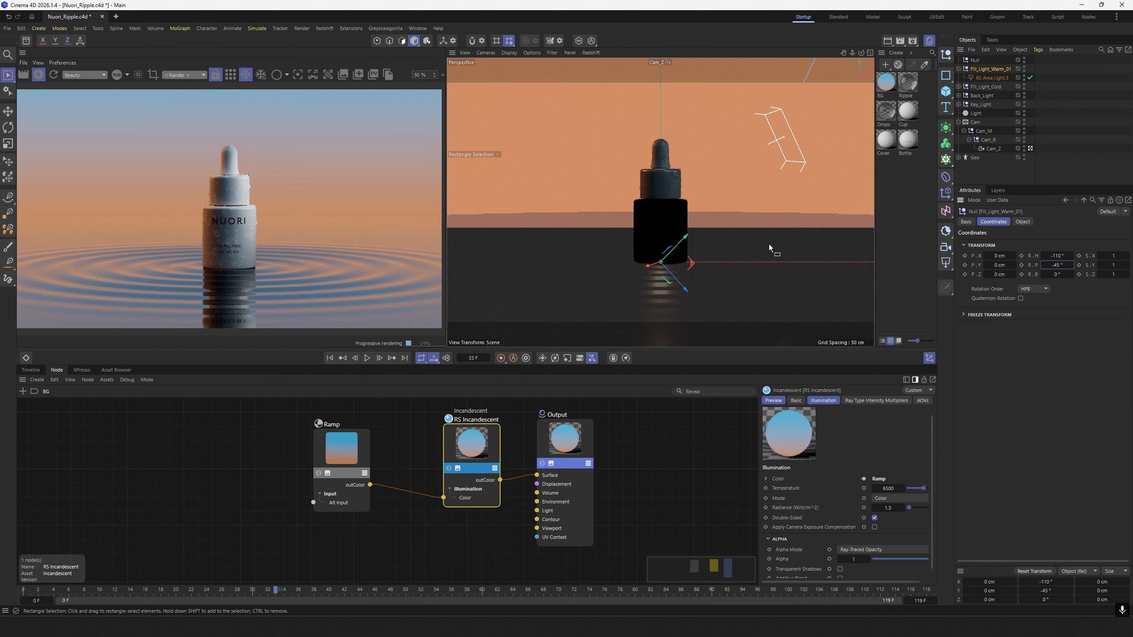
Exclude the Ripple object from the warm fill area light's illumination and collapse the expanded object hierarchies.
click(995, 78)
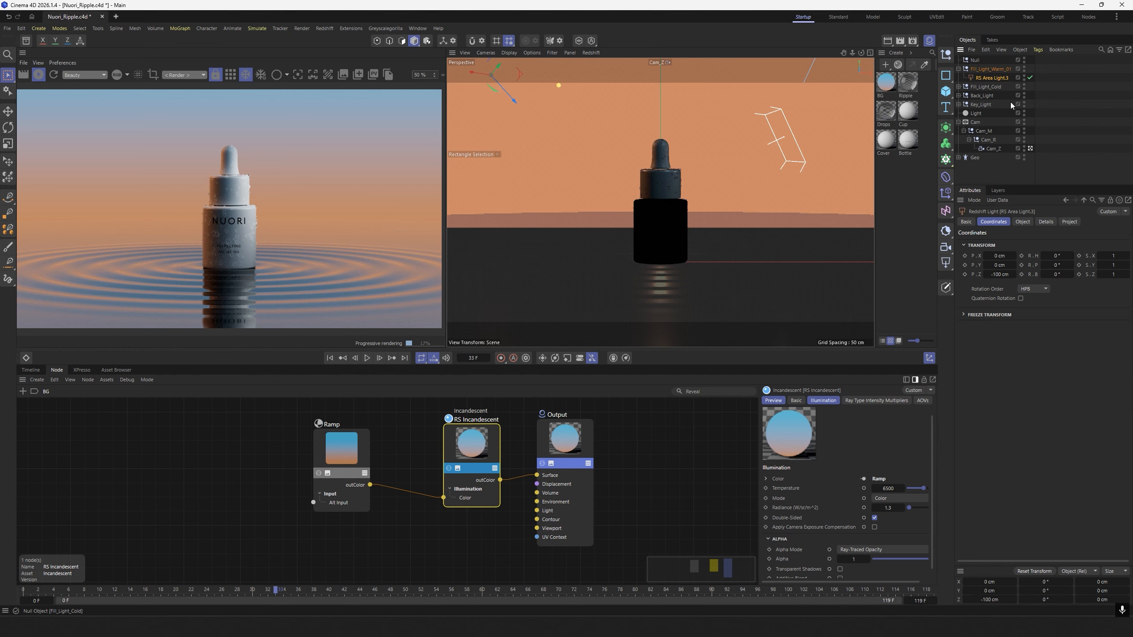
click(1069, 222)
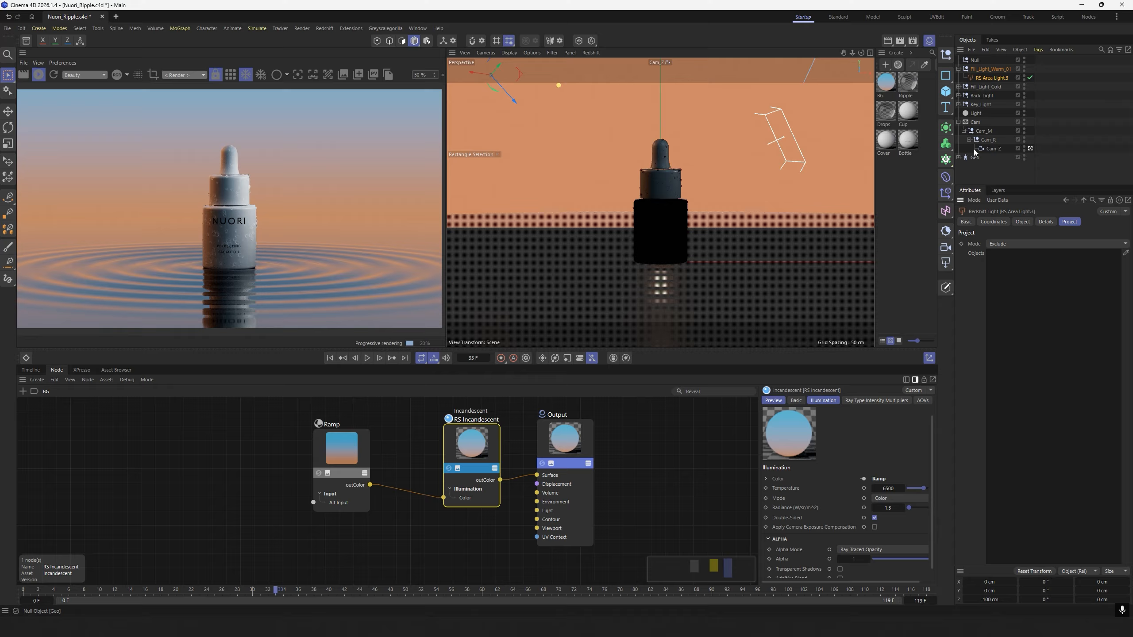
click(959, 158)
drag(1129, 151, 1131, 191)
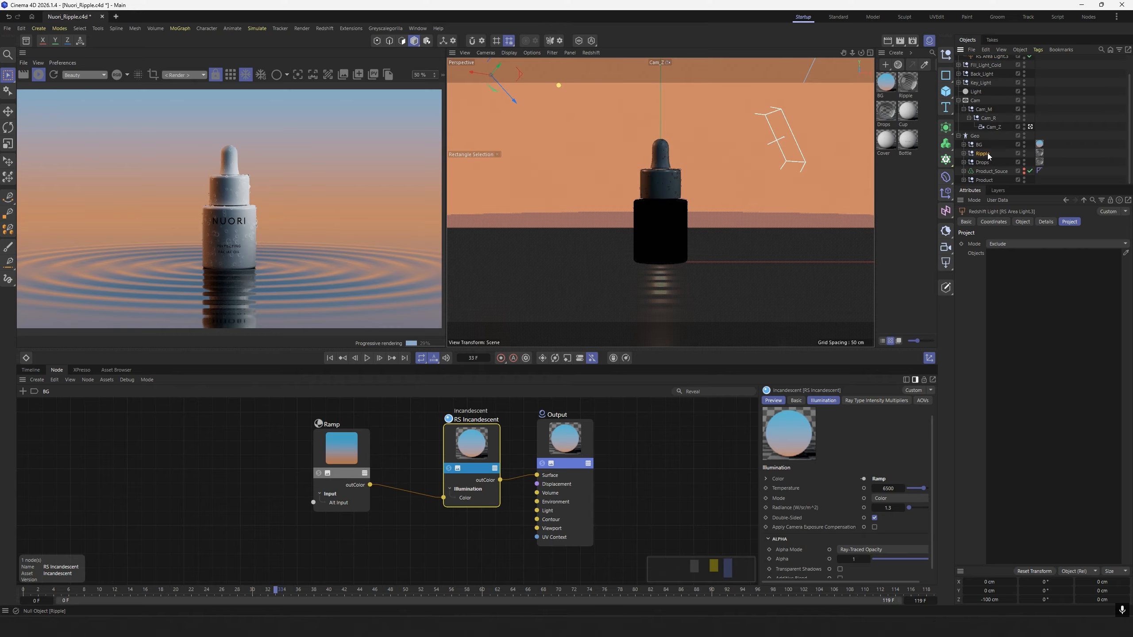
drag(1024, 288, 1024, 289)
scroll(1008, 105, up, 2)
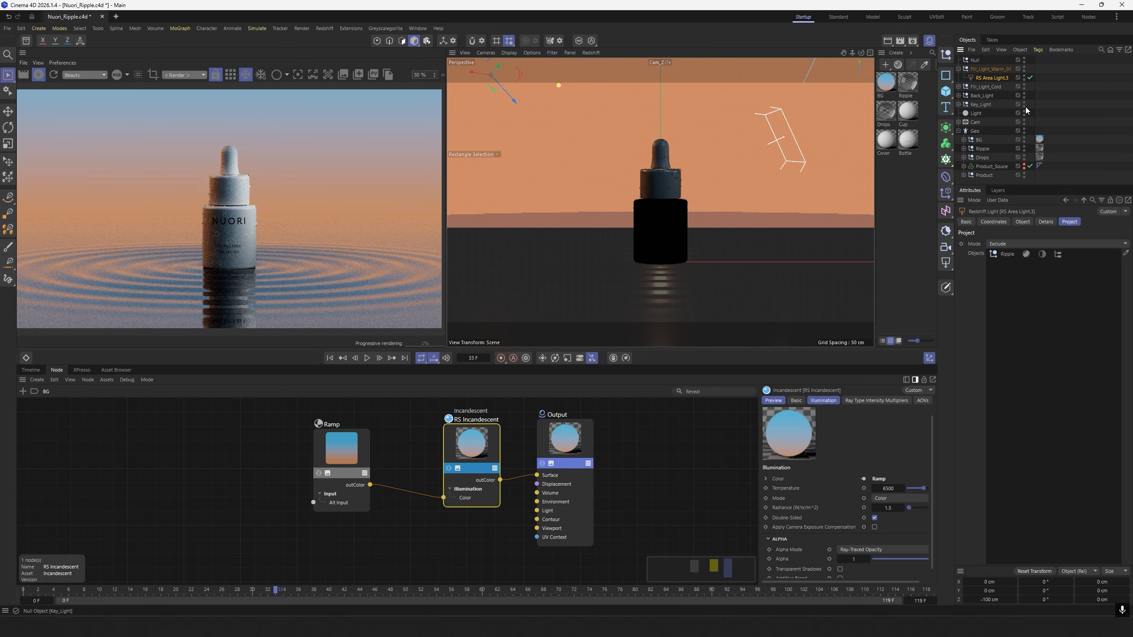
click(958, 130)
click(972, 150)
click(958, 69)
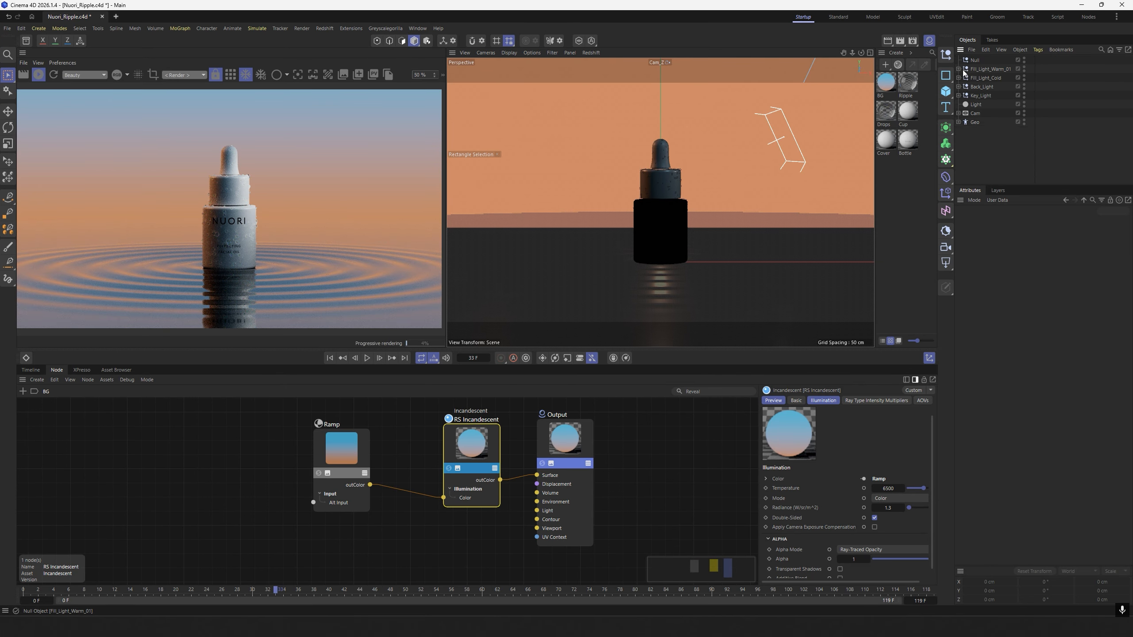
Delete the unused Null and duplicate Fill_Light_Warm_01 at the top of the object hierarchy.
click(973, 60)
key(Delete)
click(984, 60)
ctrl+drag(999, 57, 992, 56)
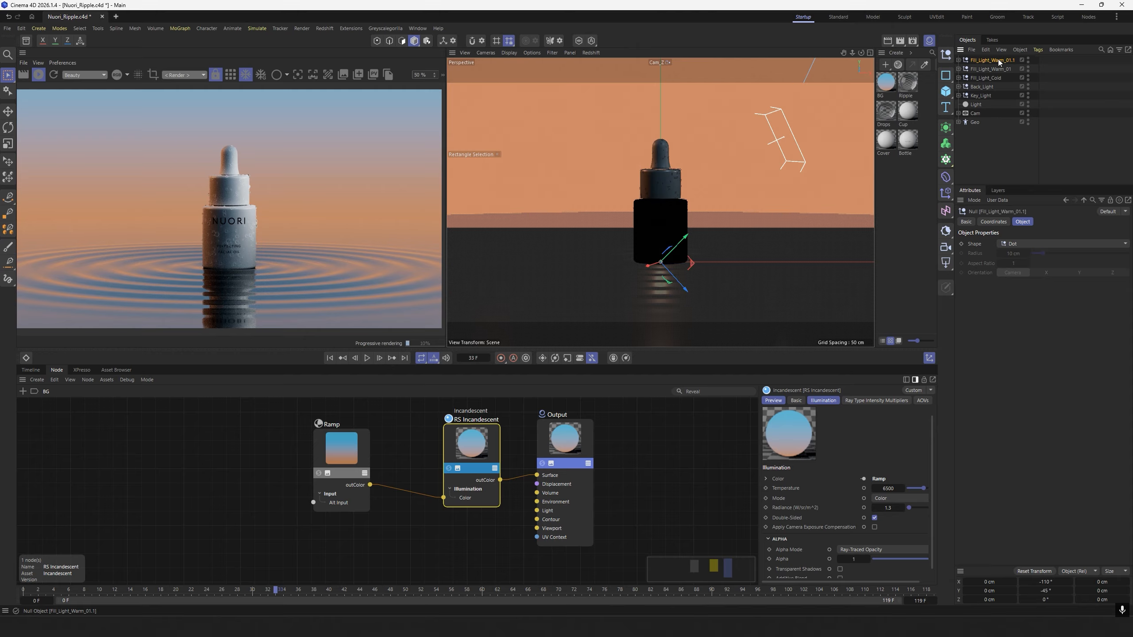
click(40, 74)
Rotate the duplicated warm fill null to a heading of -220° and a pitch of -35°.
click(957, 60)
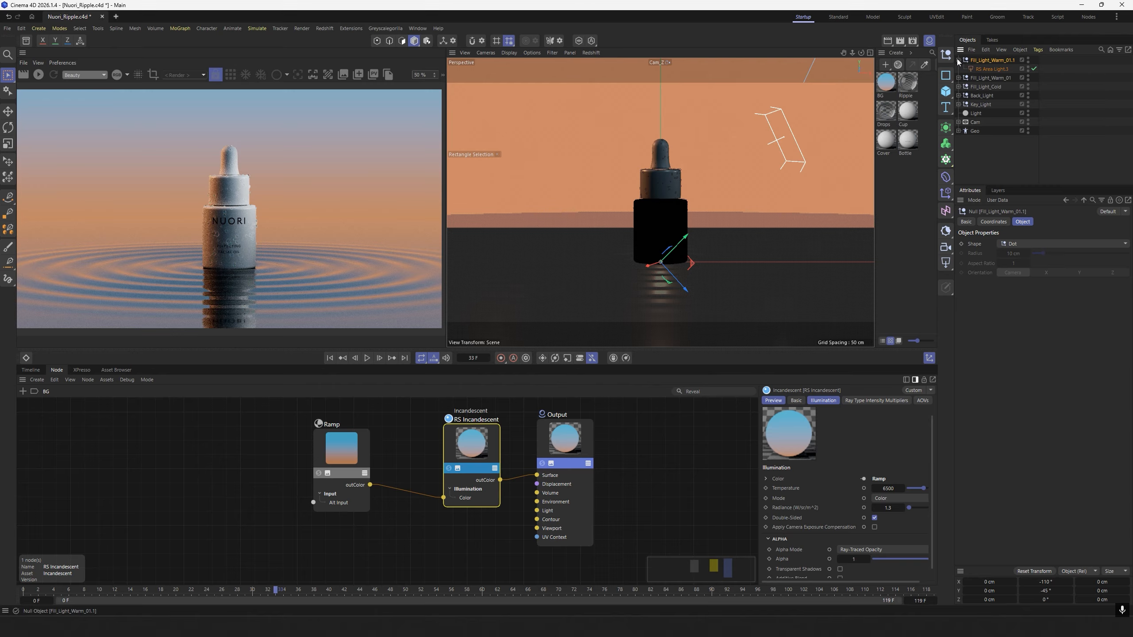
click(989, 69)
click(1023, 222)
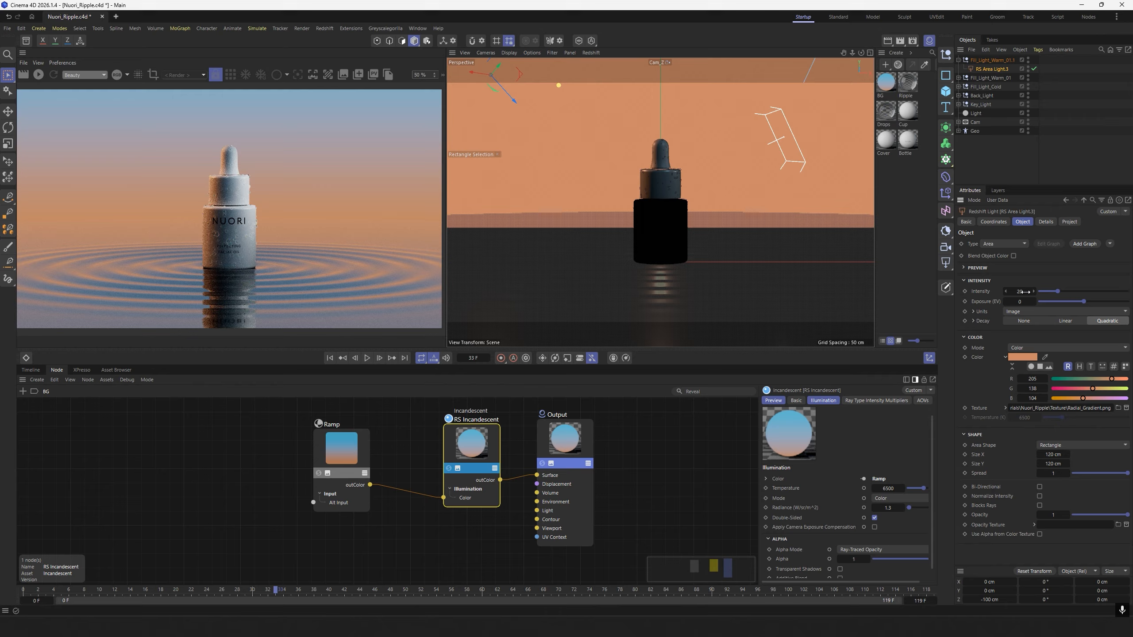
click(994, 59)
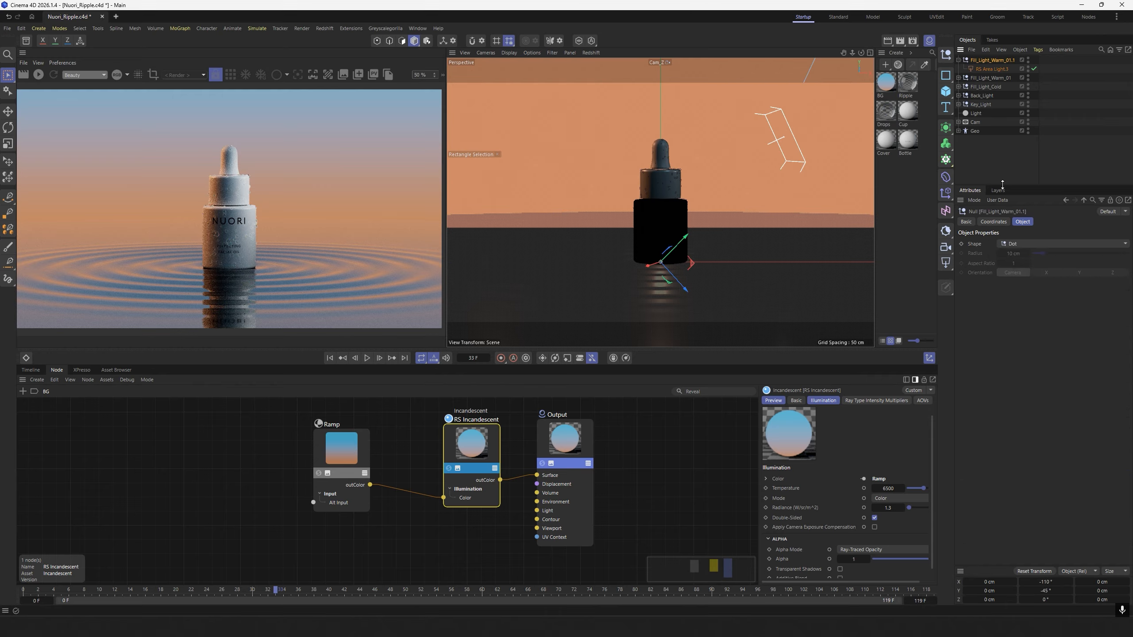
click(993, 221)
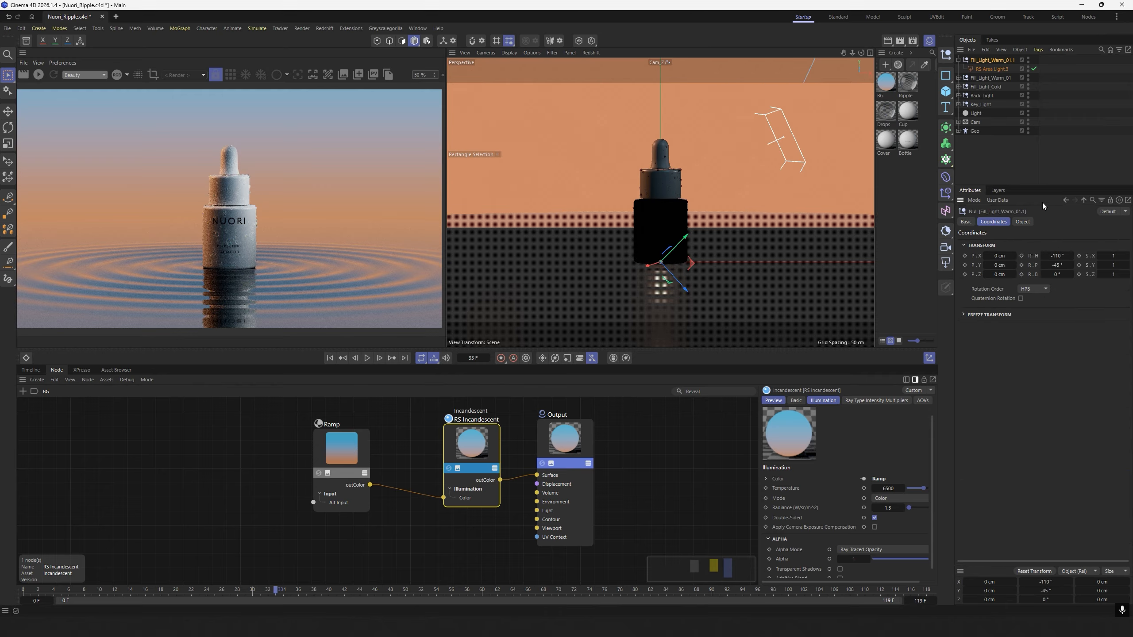
click(1066, 256)
key(BackSpace)
text(-220)
key(Tab)
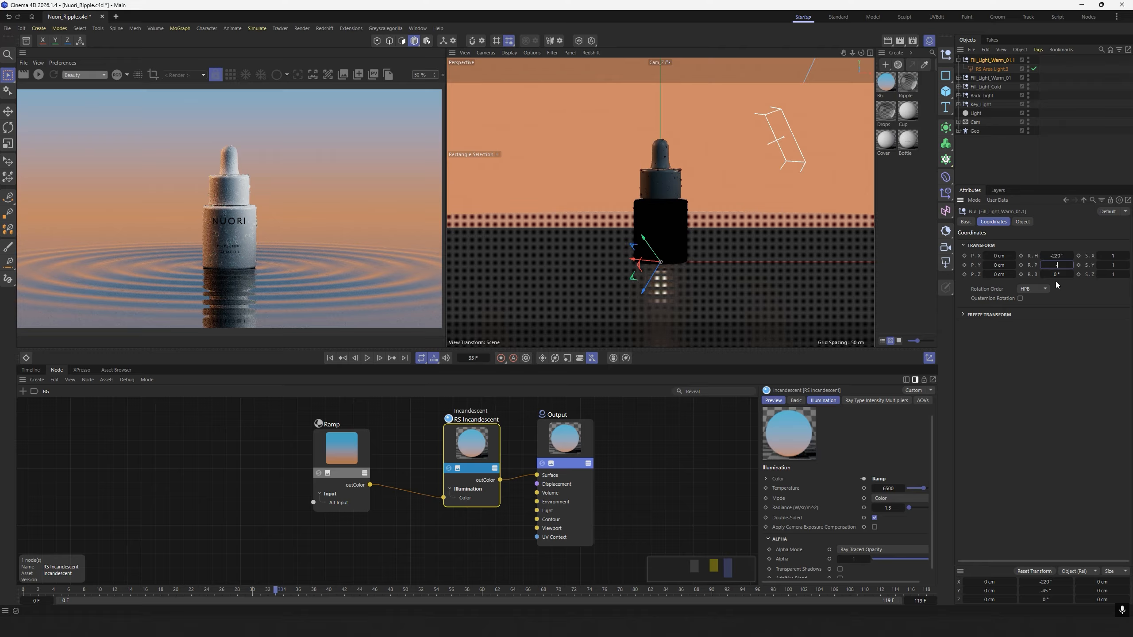
key(Return)
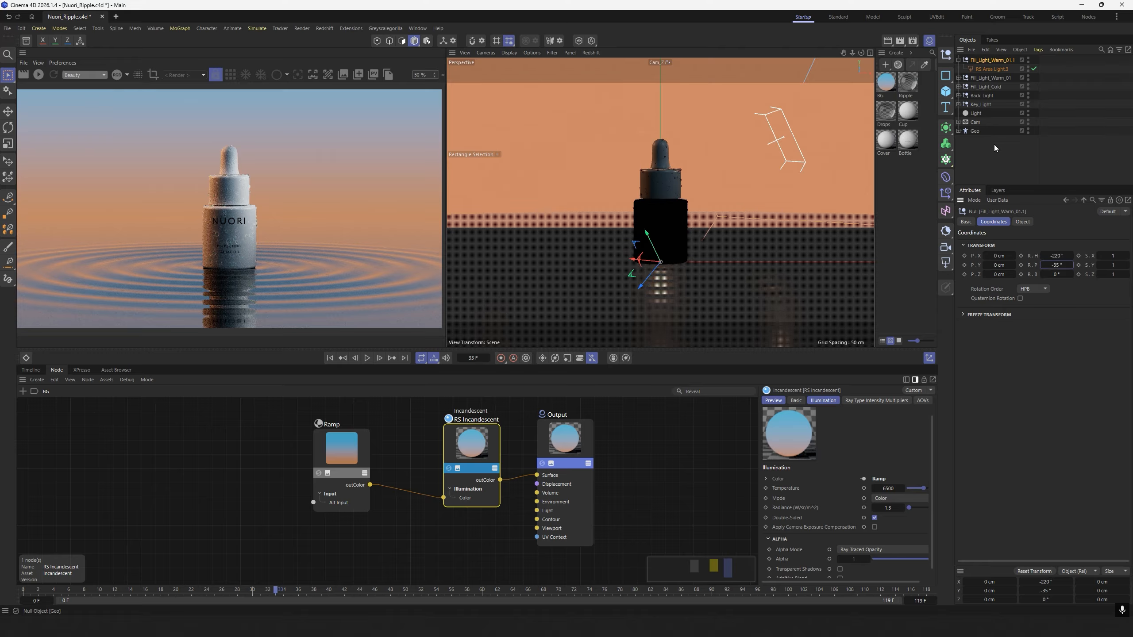
Rename the duplicated warm fill null as Fill_Light_Warm_02.
click(994, 144)
double_click(1012, 62)
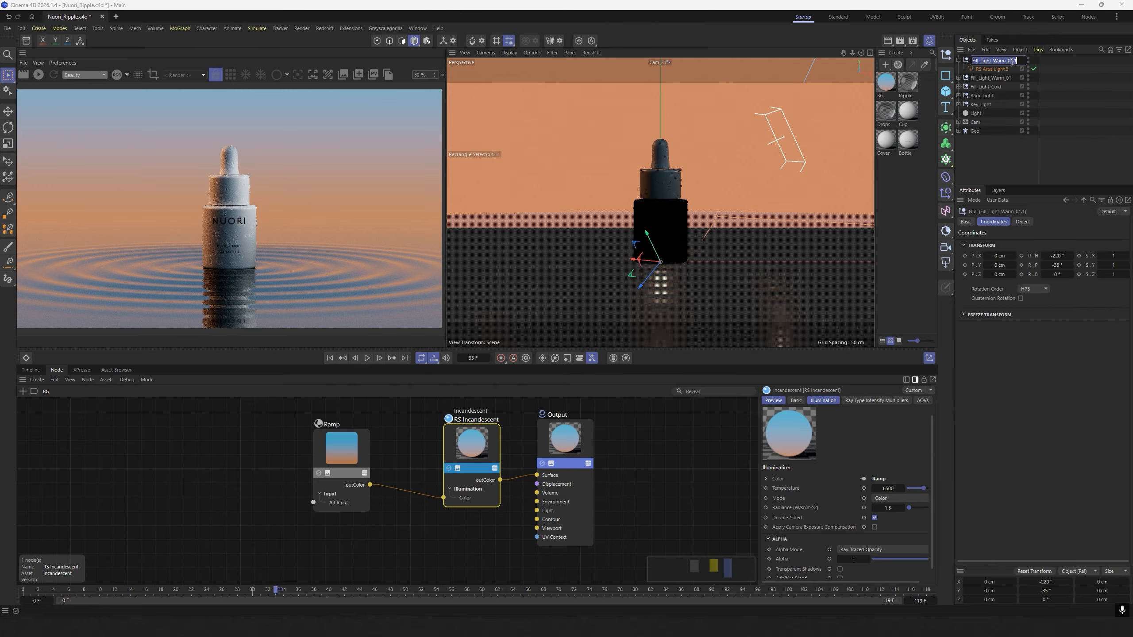
click(1013, 61)
key(BackSpace)
key(BackSpace)
key(BackSpace)
text(2)
click(1003, 144)
Set the Y position of both Fill_Light_Warm_01 and Fill_Light_Warm_02 to 25 cm.
click(958, 61)
click(991, 61)
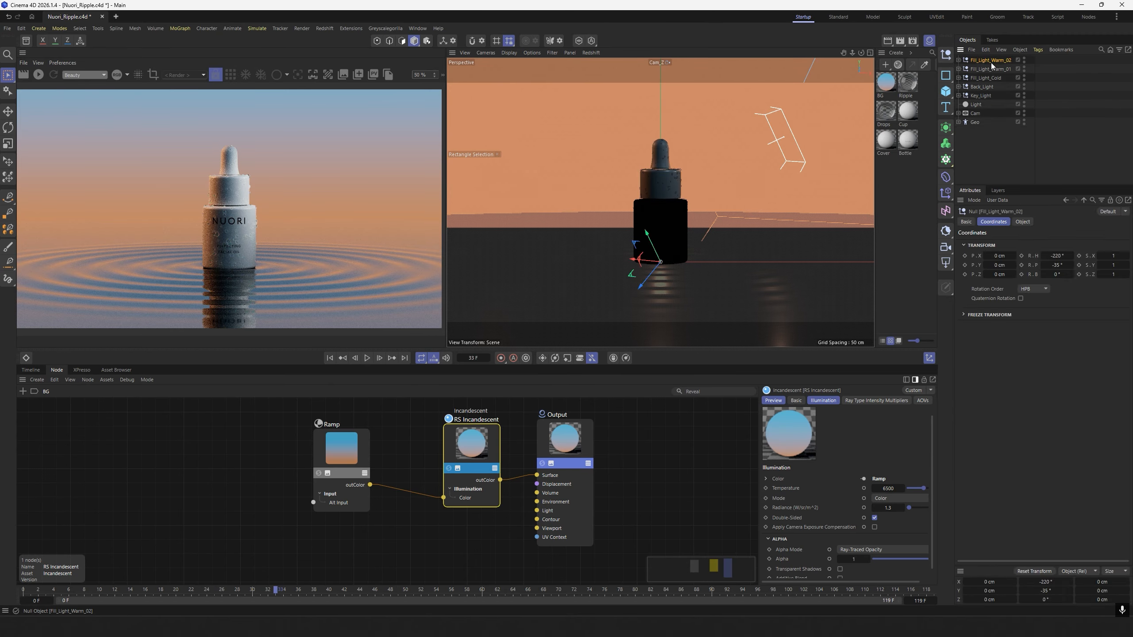
ctrl+click(994, 69)
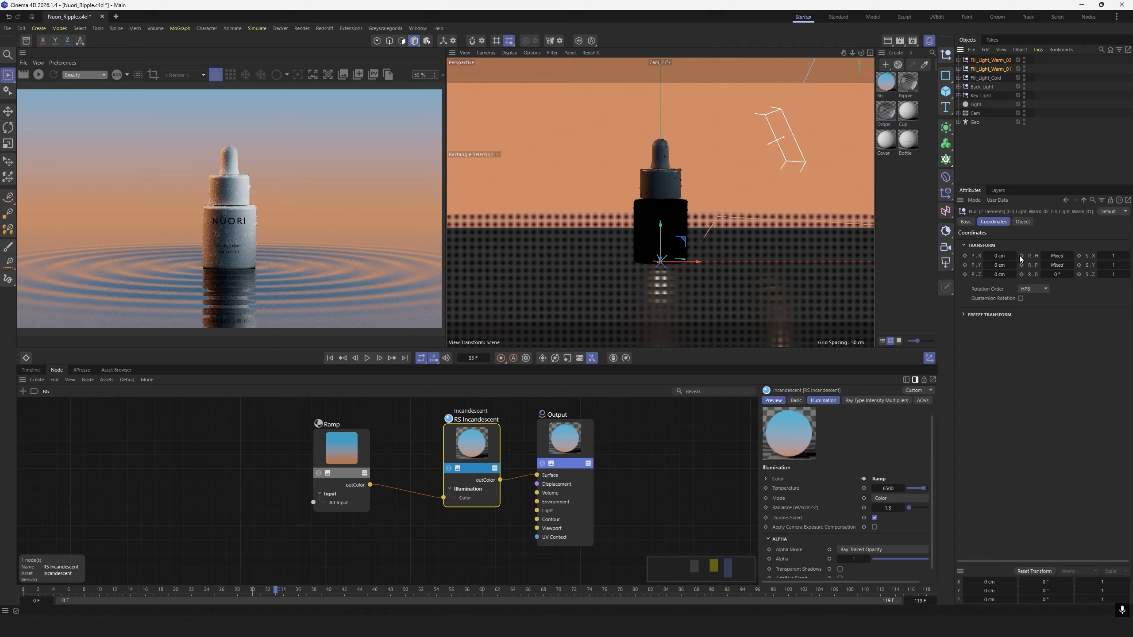
click(998, 266)
text(25)
key(Return)
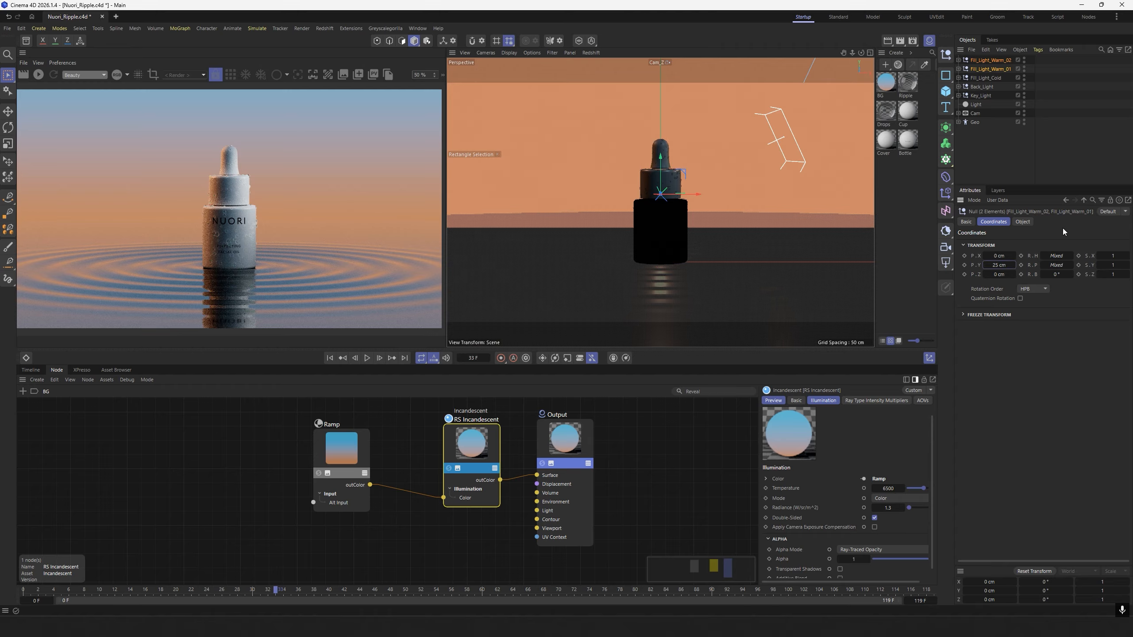
Refresh the live preview with both warm fill lights and render the current frame to the Picture Viewer.
click(1014, 148)
click(959, 69)
click(959, 60)
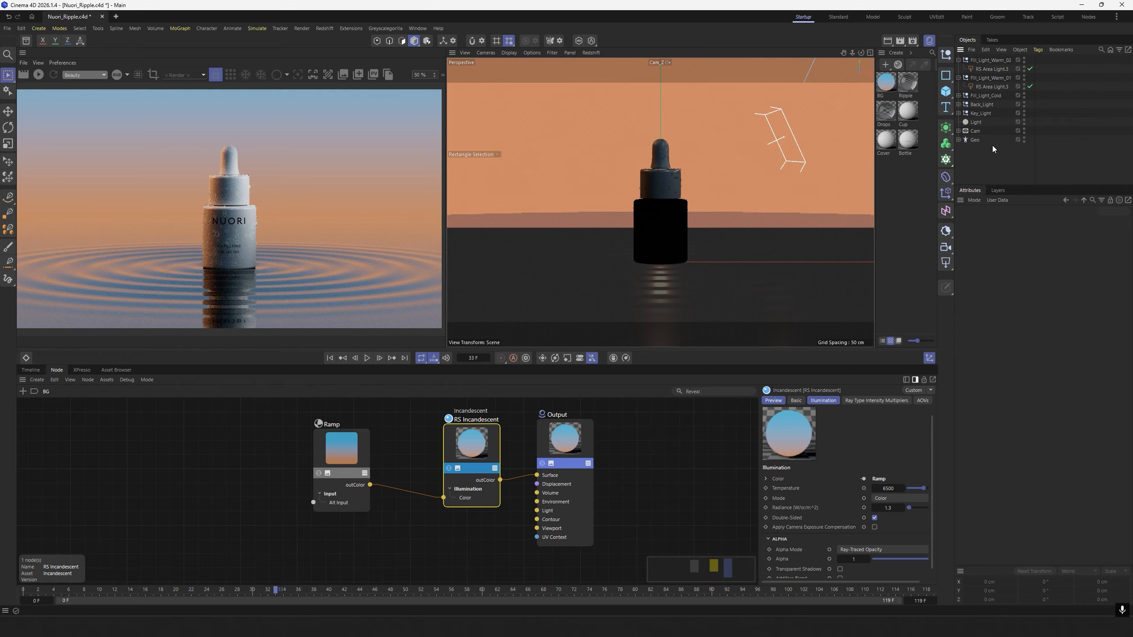
click(40, 74)
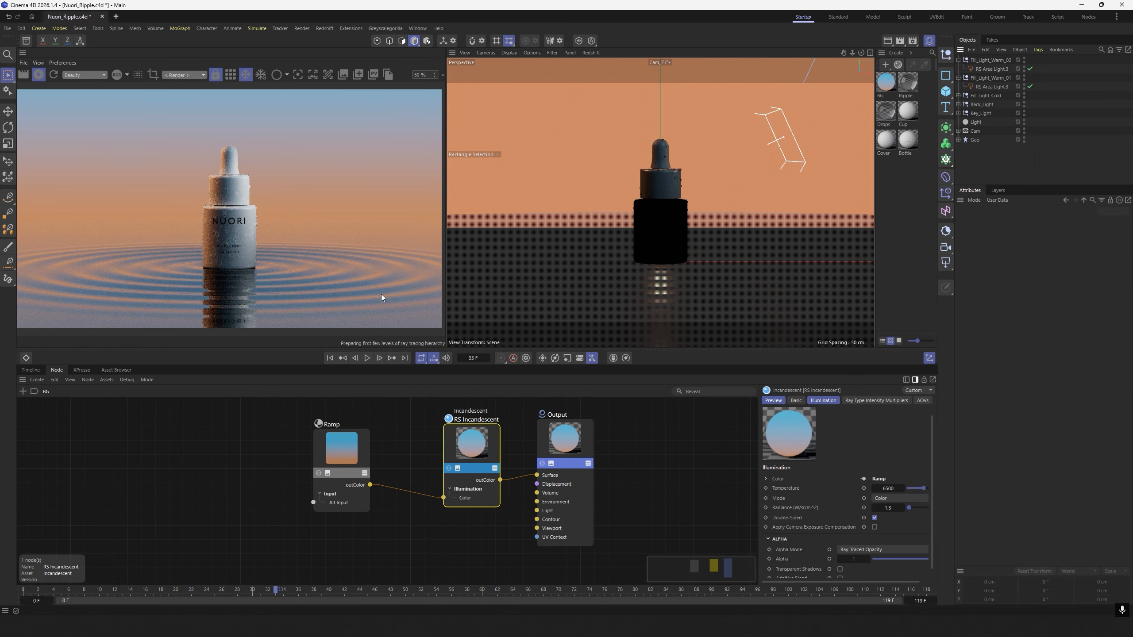
click(900, 41)
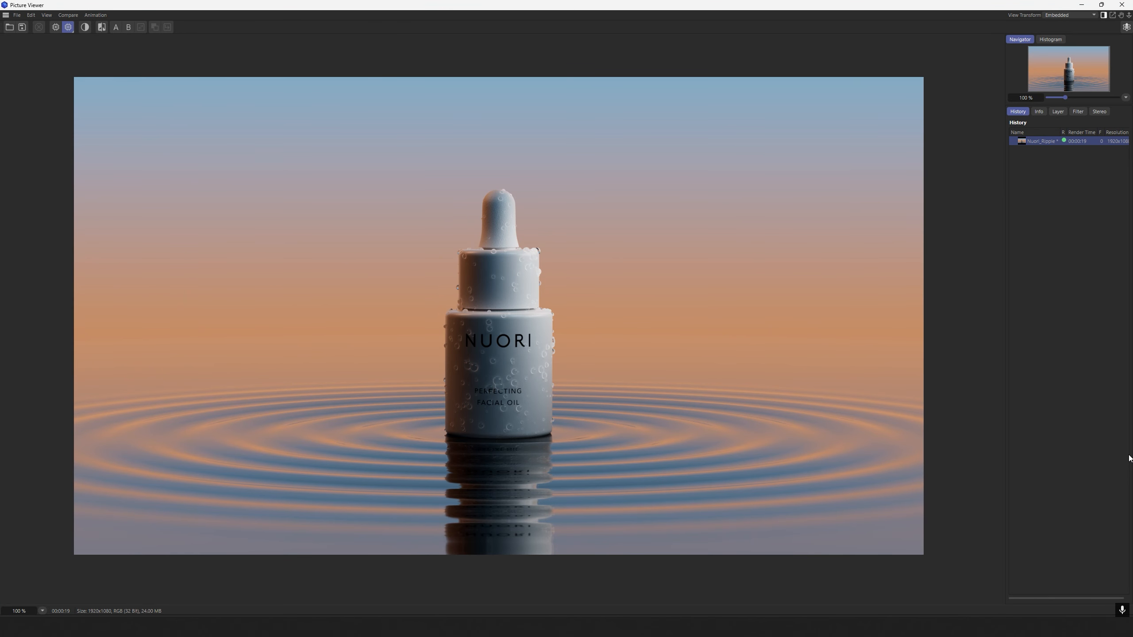